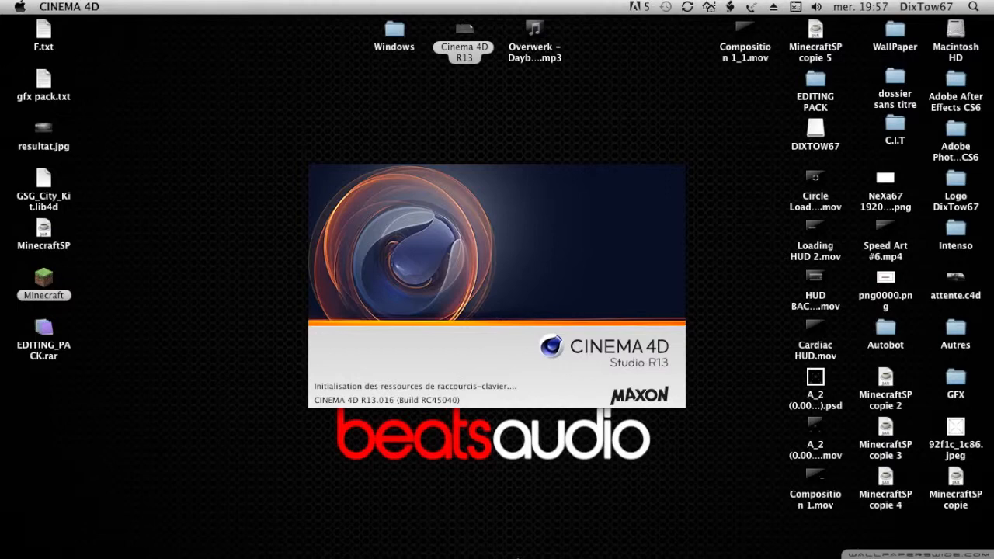
Switch the interface layout from the startup layout to Standard.
mouse_move(497, 551)
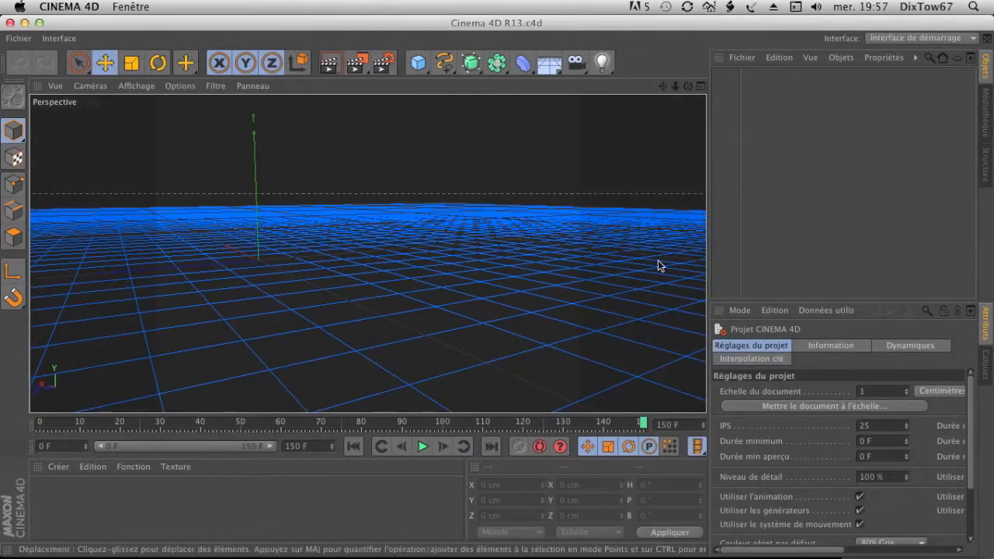
left_click_drag(707, 240, 627, 256)
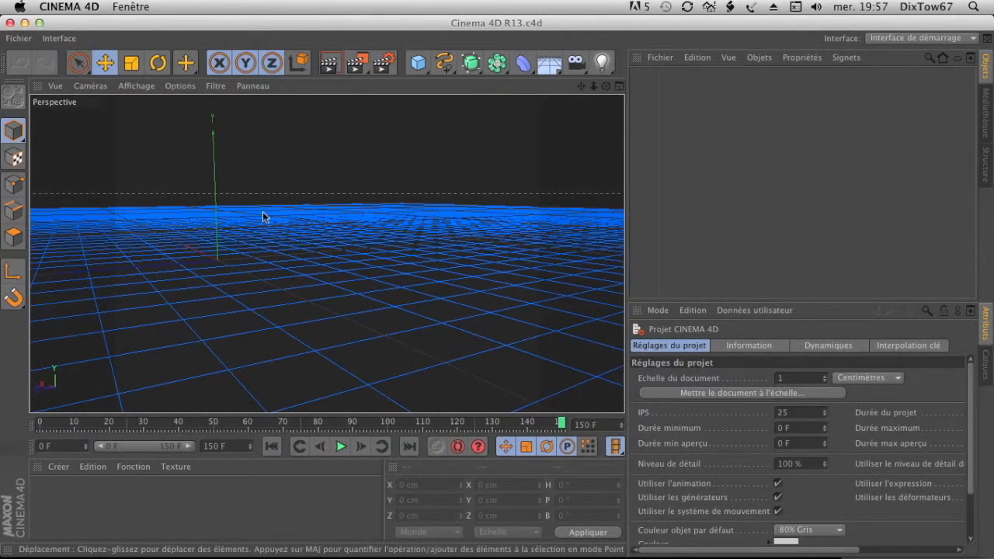
left_click_drag(605, 86, 328, 254)
left_click(918, 38)
left_click(893, 112)
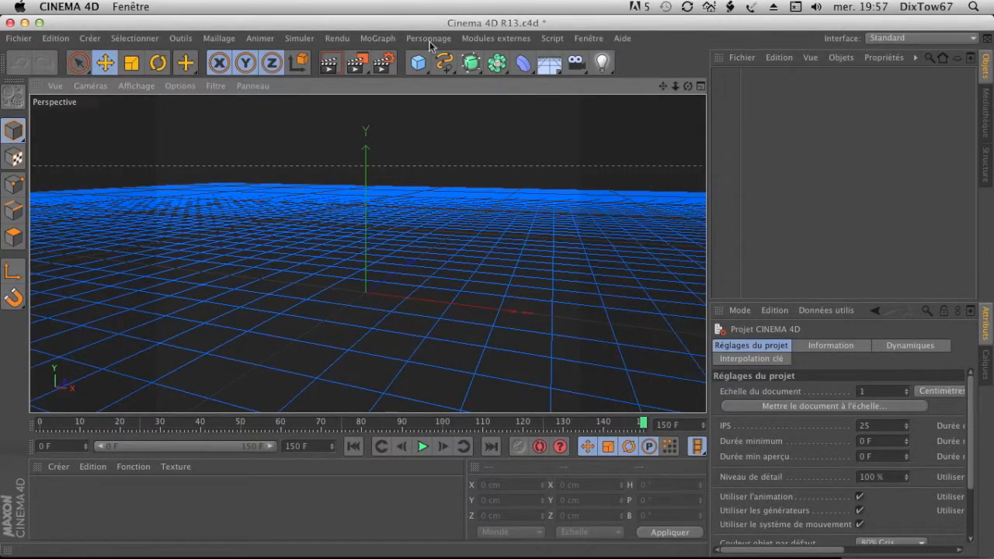
Add a MoGraph text object and move it to about X -199 cm, Y -2 cm.
left_click(378, 38)
left_click(433, 211)
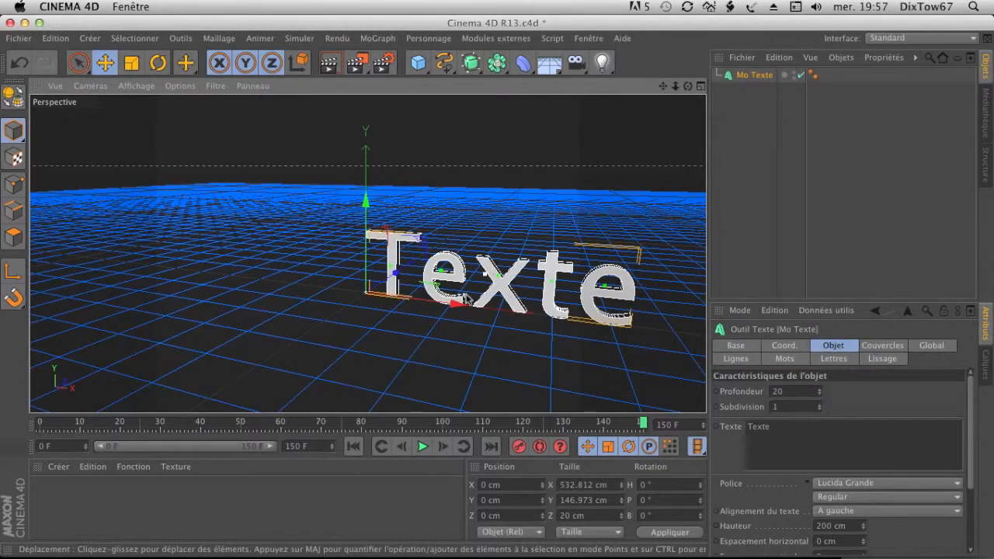
left_click_drag(470, 296, 373, 270)
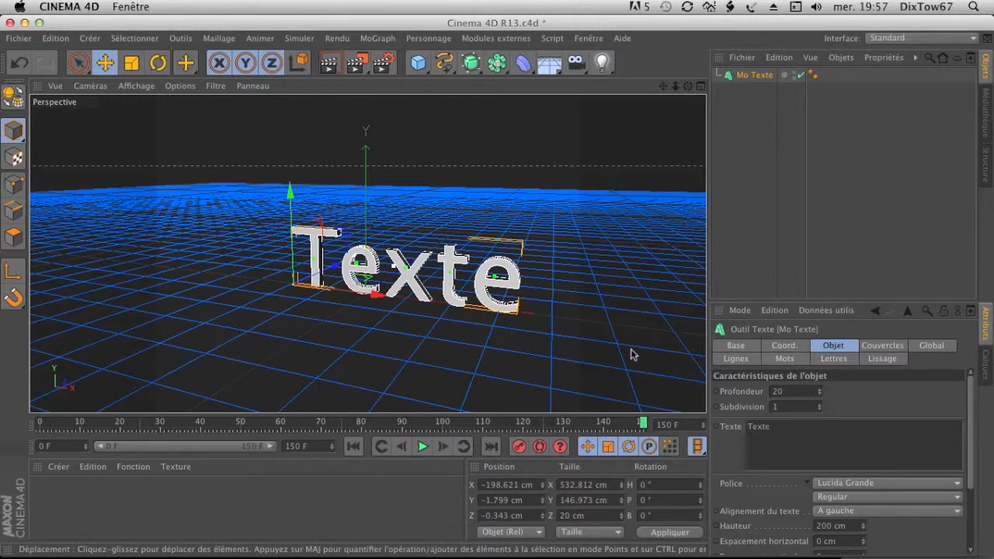
Set the text object's depth to 50 and its text to DIXTOW.
left_click(794, 393)
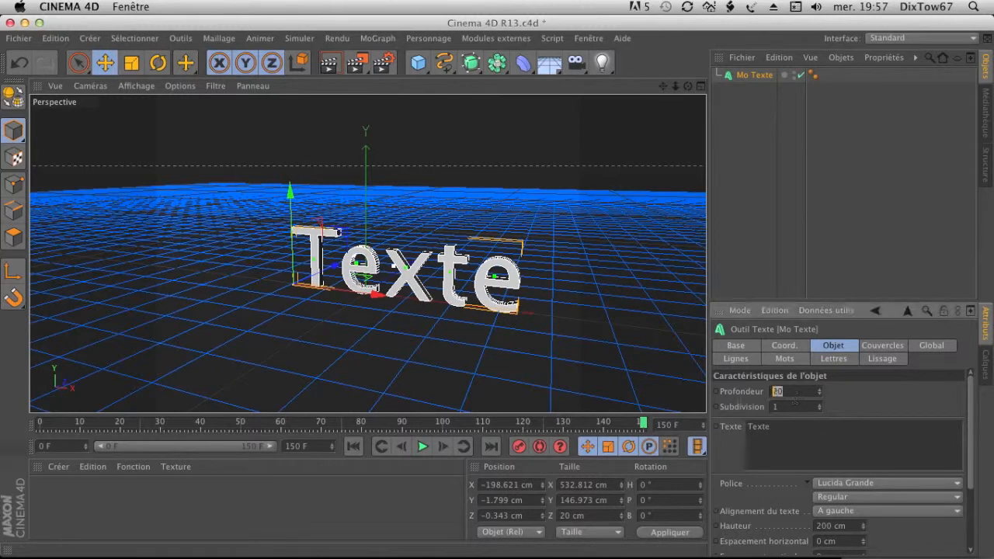
type("50")
key("Return")
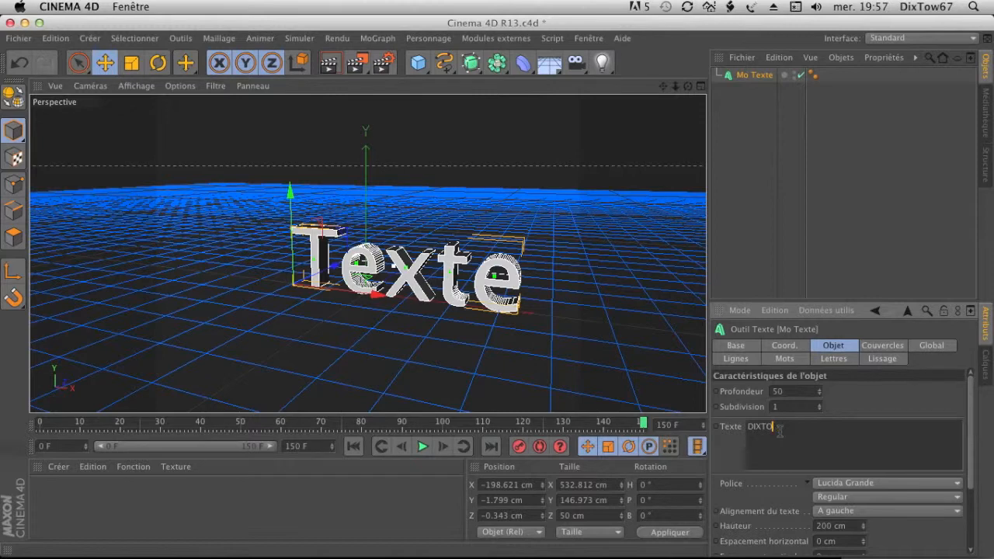
left_click(852, 394)
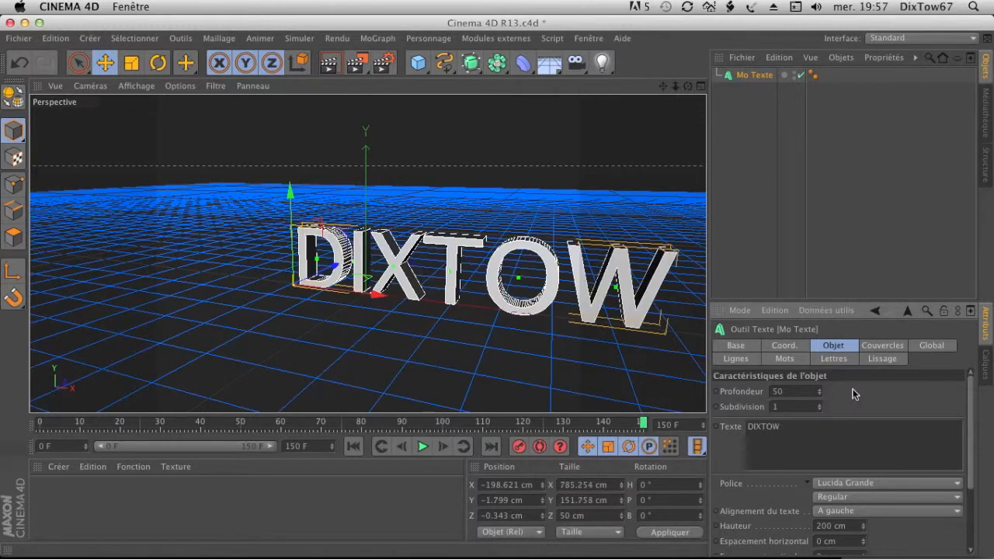
Set the text object's font to Visitor TT1 BRK.
left_click(866, 487)
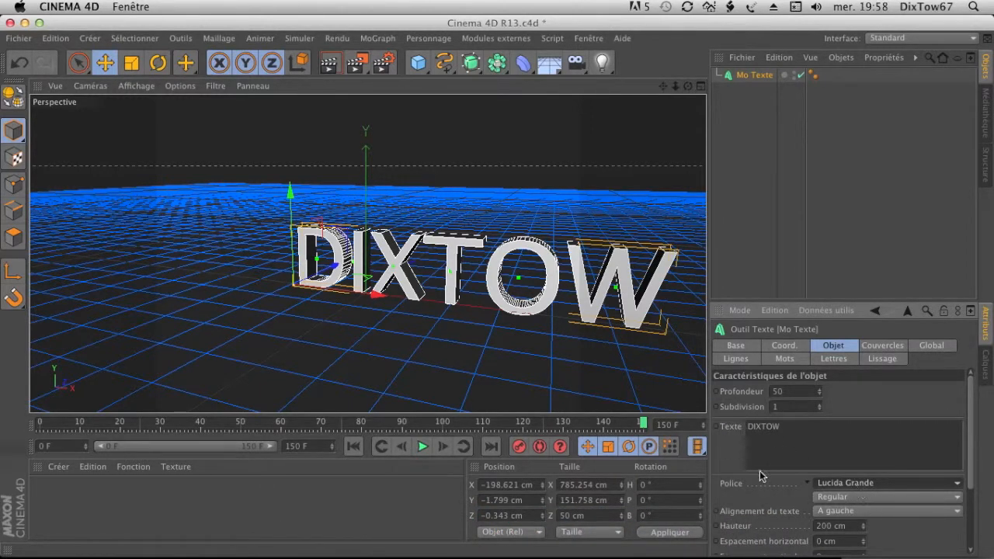
left_click(849, 480)
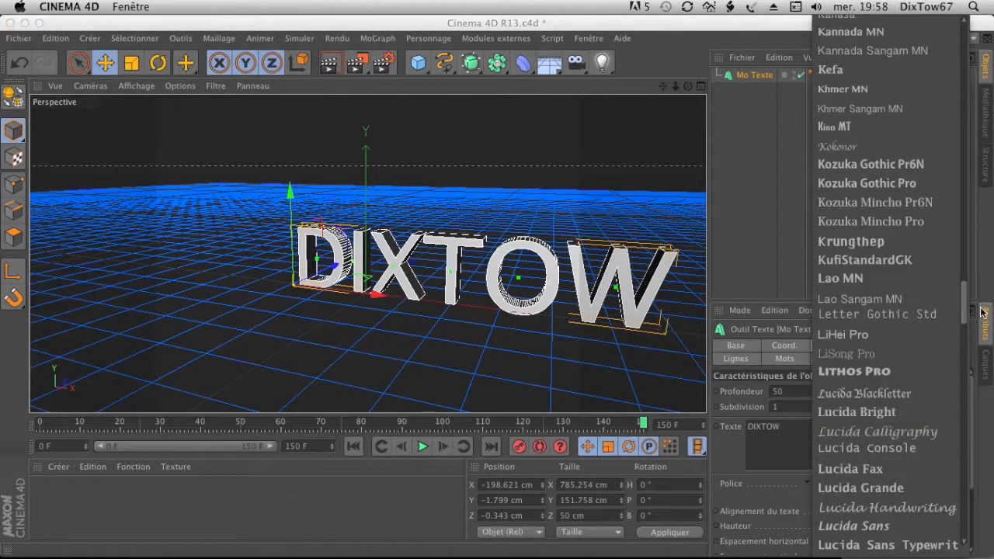
scroll(968, 307, "down", 10)
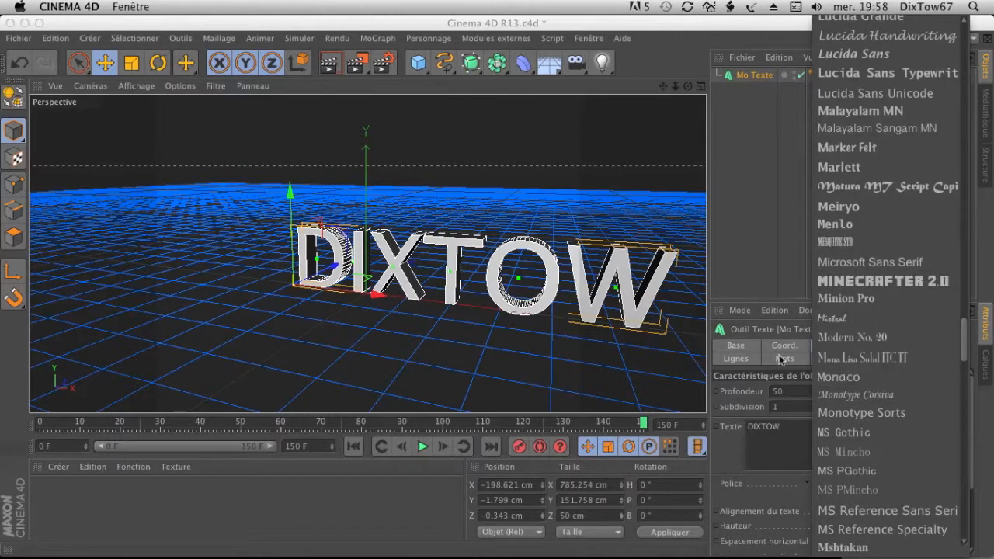
left_click_drag(970, 336, 954, 508)
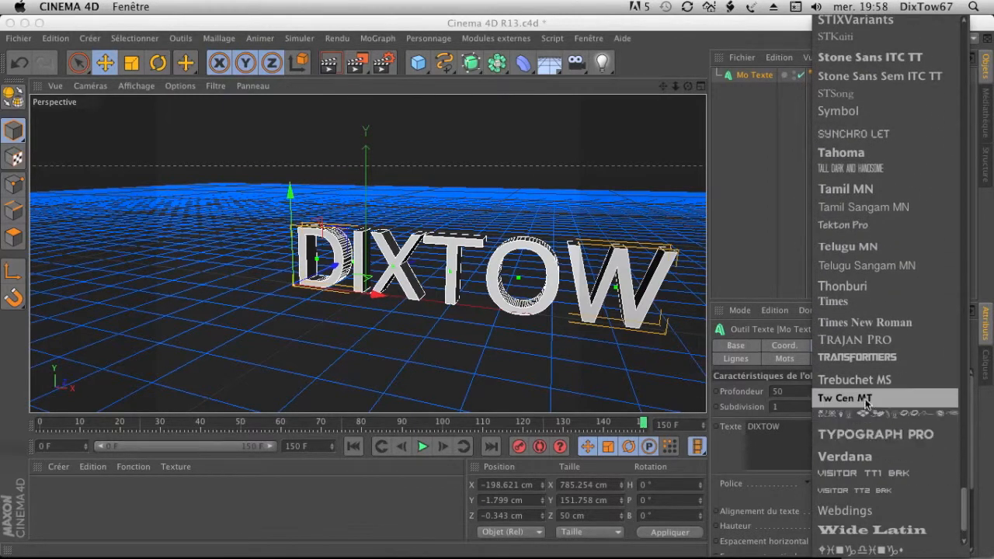
left_click(899, 477)
left_click(397, 249)
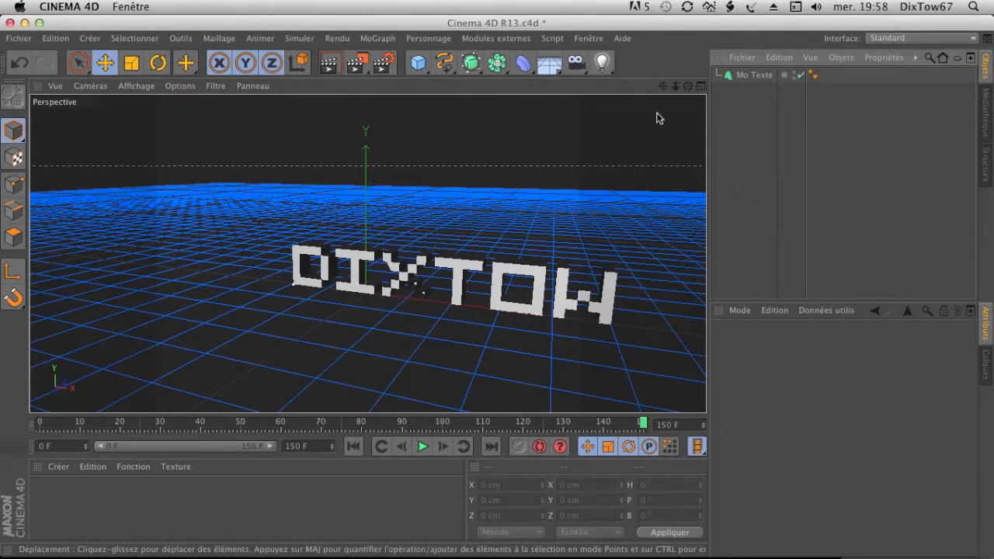
Change the text object's font to Visitor TT2 BRK.
left_click_drag(688, 86, 605, 81)
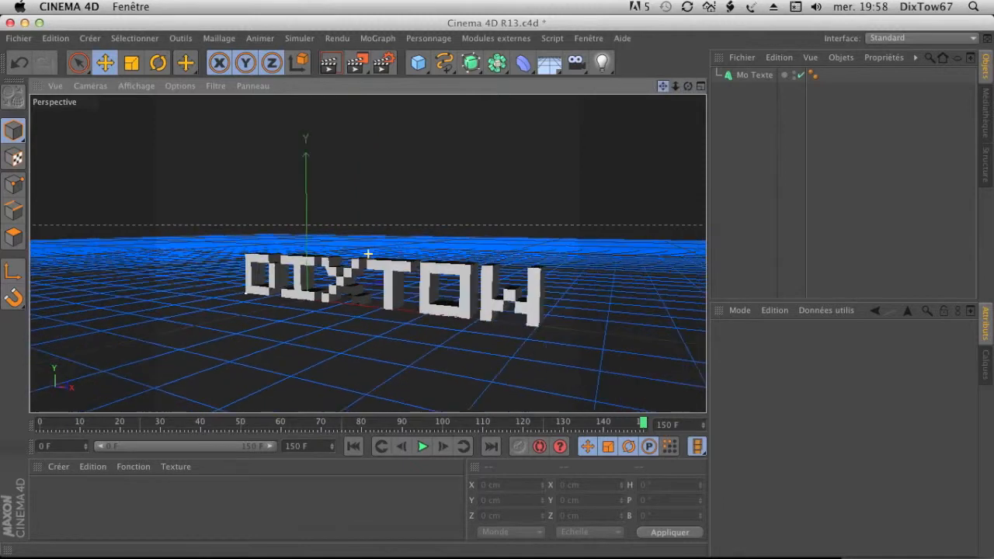
left_click_drag(688, 86, 688, 91)
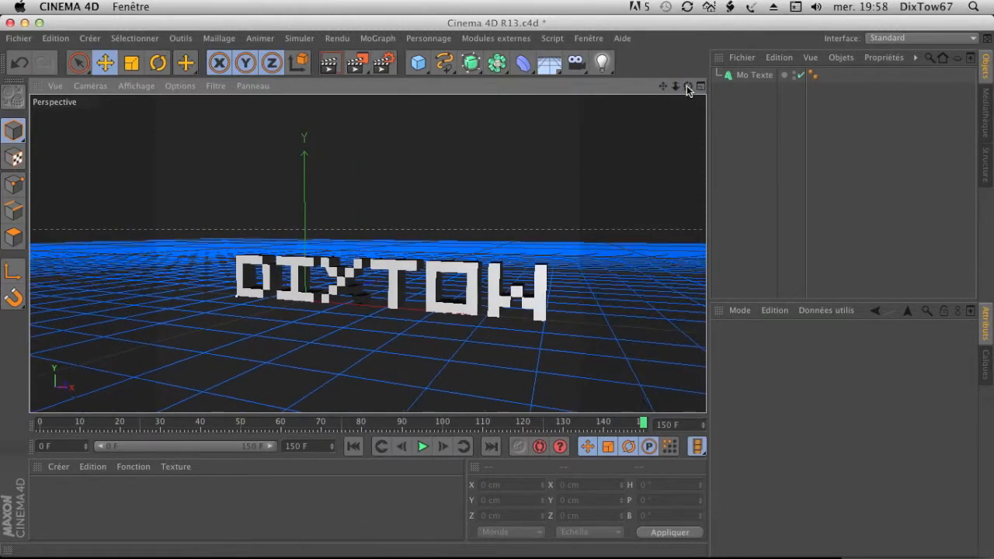
left_click(765, 76)
left_click(854, 483)
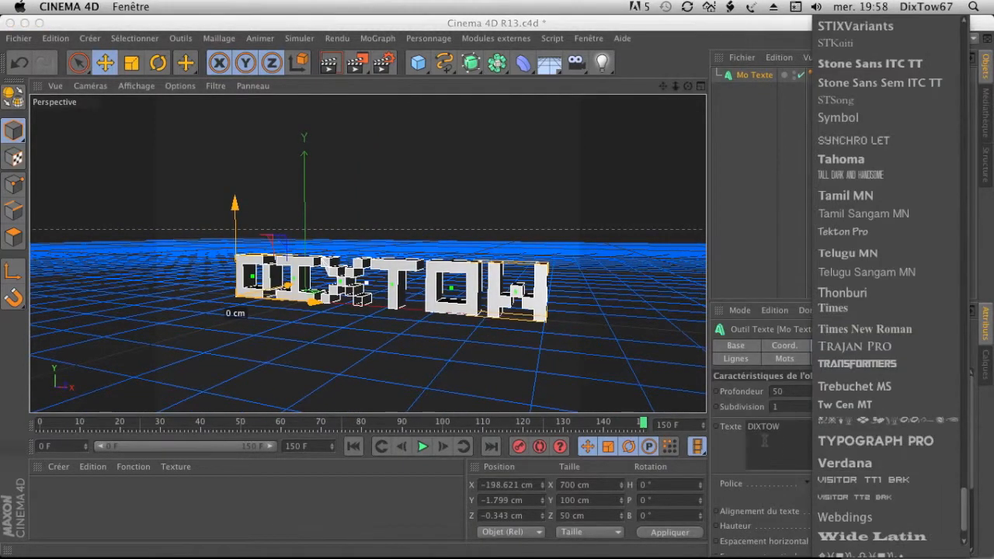
left_click(882, 441)
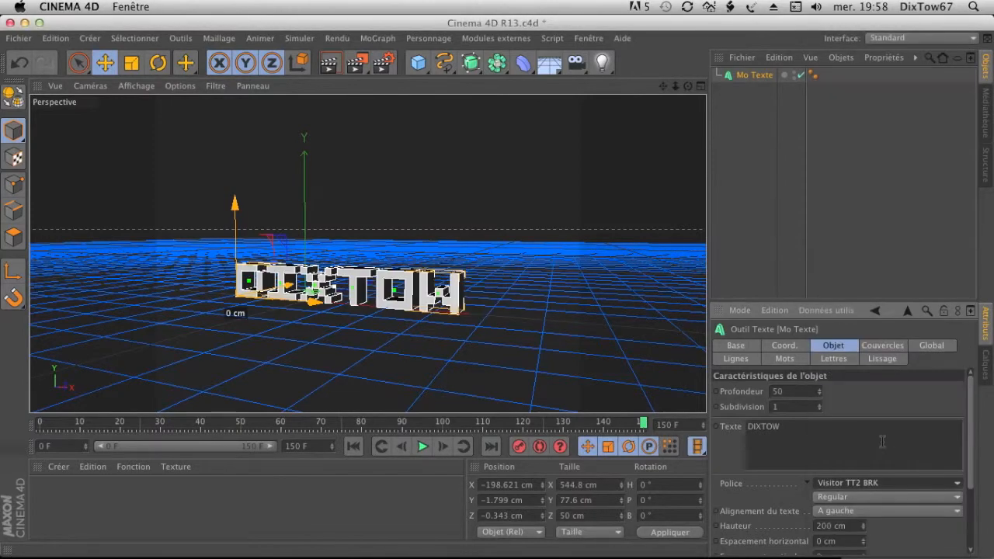
Set the text height to 273 cm and return the timeline to its first frame.
left_click(831, 229)
mouse_move(688, 86)
left_mouse_down()
mouse_move(563, 88)
mouse_move(688, 85)
left_mouse_up()
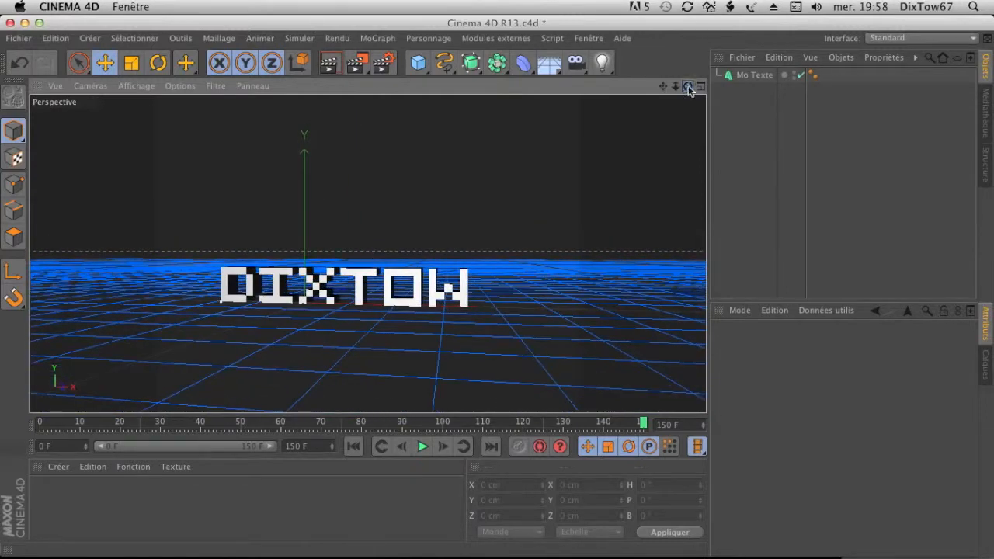
left_click(763, 75)
left_click_drag(862, 528, 863, 511)
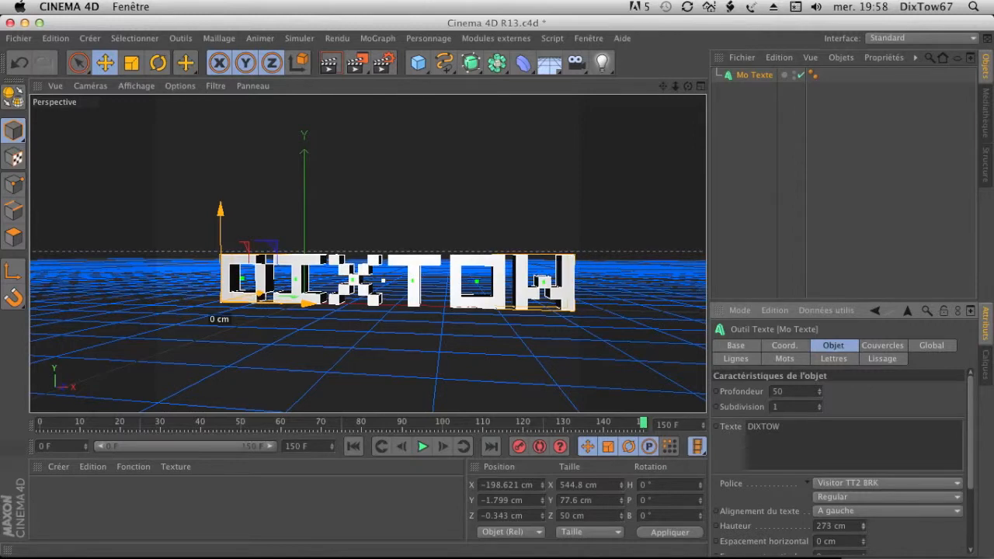
left_click(352, 447)
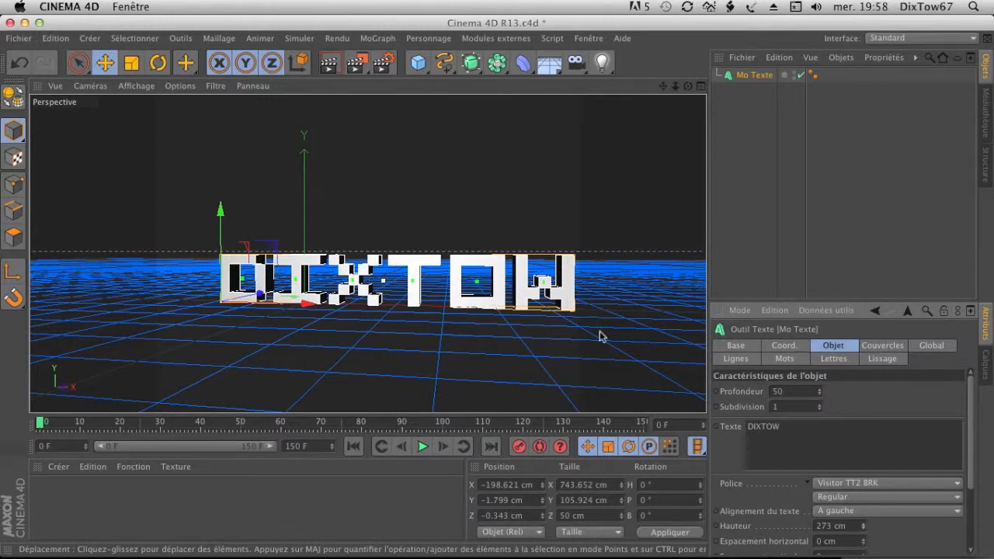
Set the text alignment of the DIXTOW object to Centré.
left_click(862, 513)
left_click(846, 480)
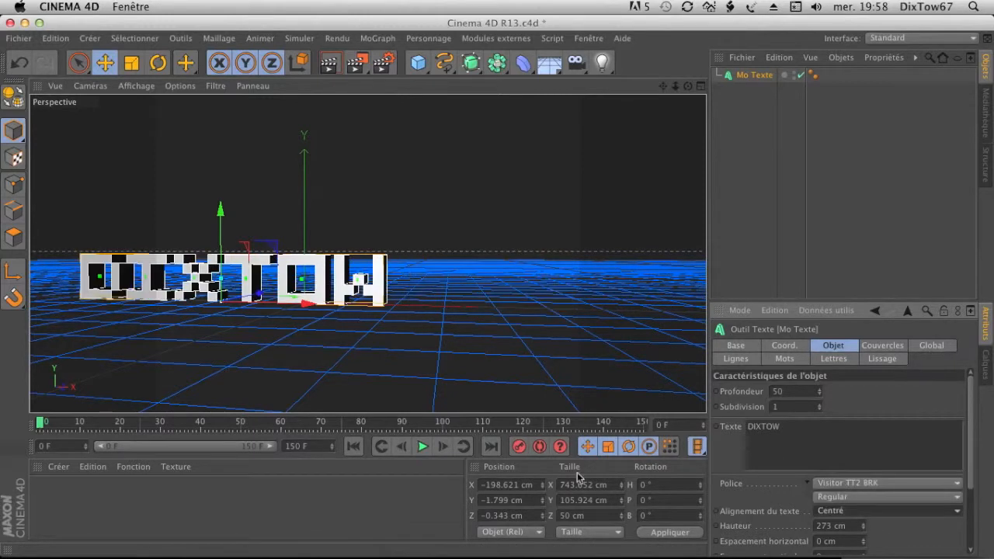
left_click(744, 122)
mouse_move(660, 90)
left_mouse_down()
mouse_move(699, 85)
mouse_move(662, 87)
left_mouse_up()
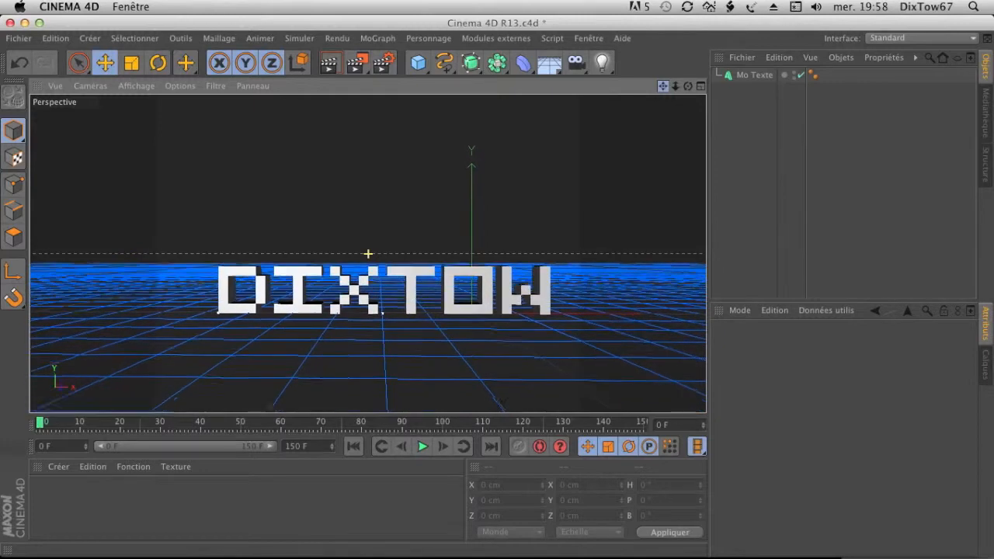
Extend the animation's end to frame 300 and put the playhead at frame 0.
left_click(759, 76)
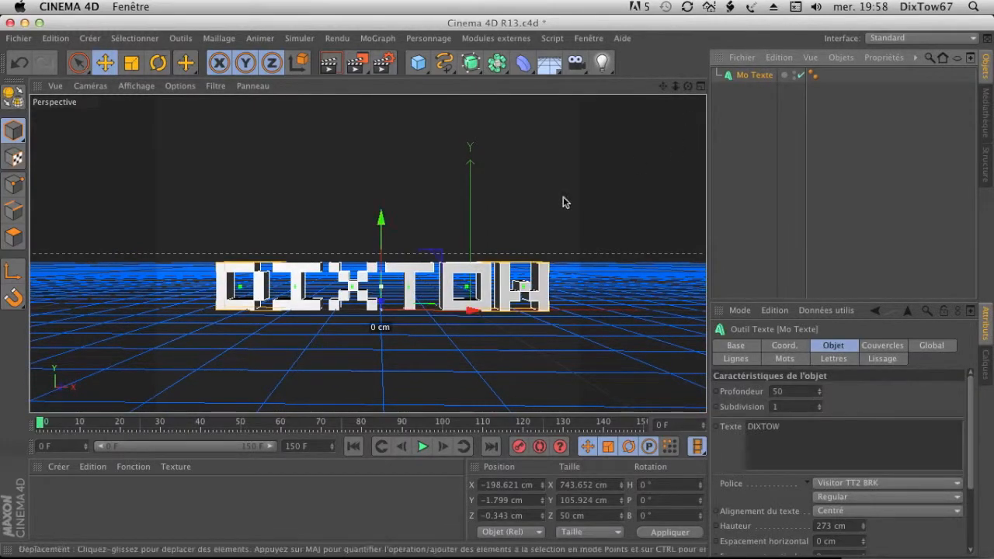
left_click_drag(42, 429, 80, 424)
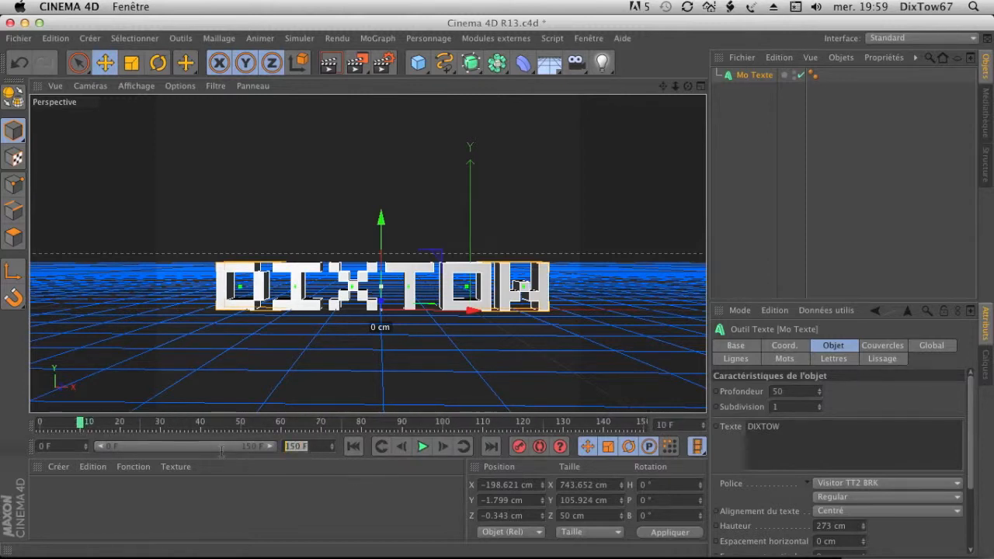
type("2")
type("00")
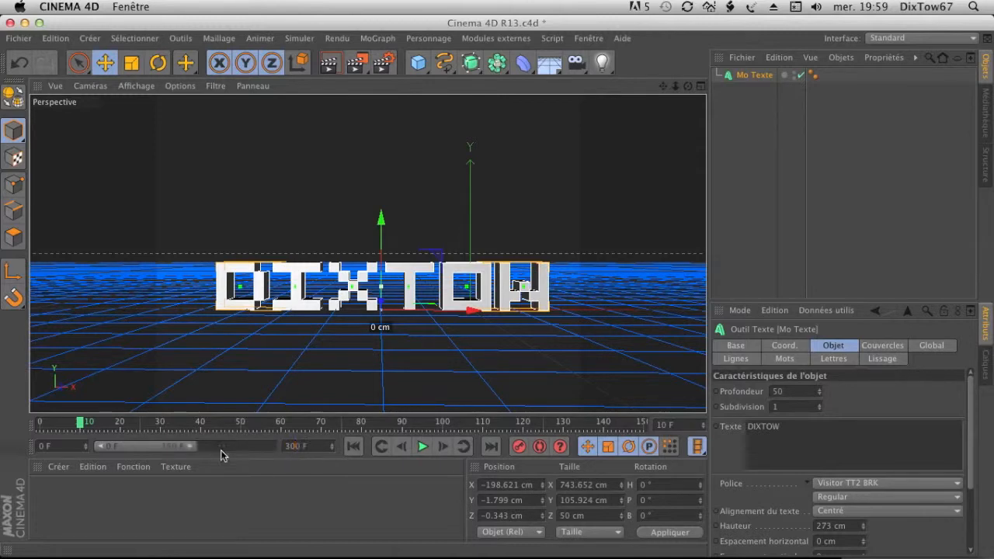
key("Return")
left_click_drag(59, 423, 37, 422)
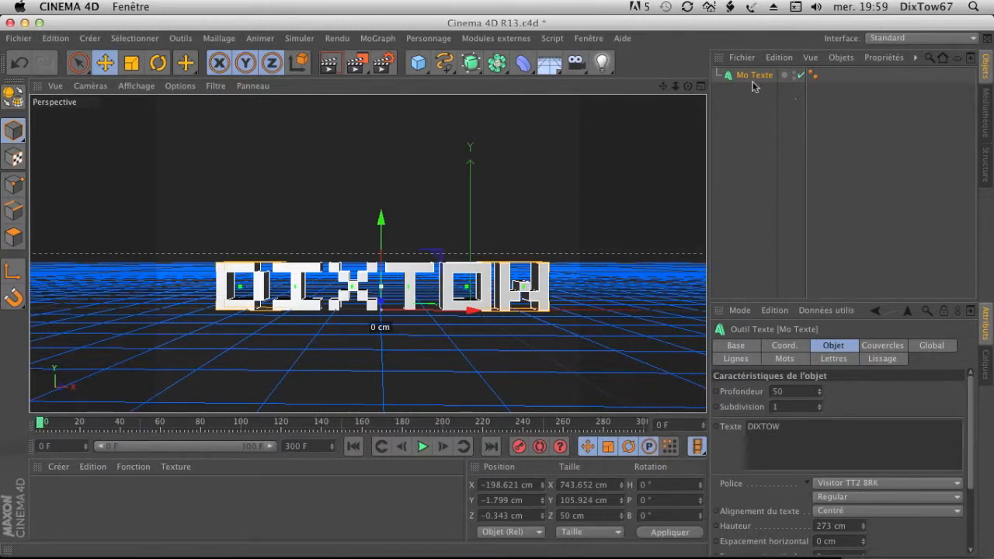
Set the text's H rotation to 0° and keyframe its coordinates at frame 0.
left_click(782, 346)
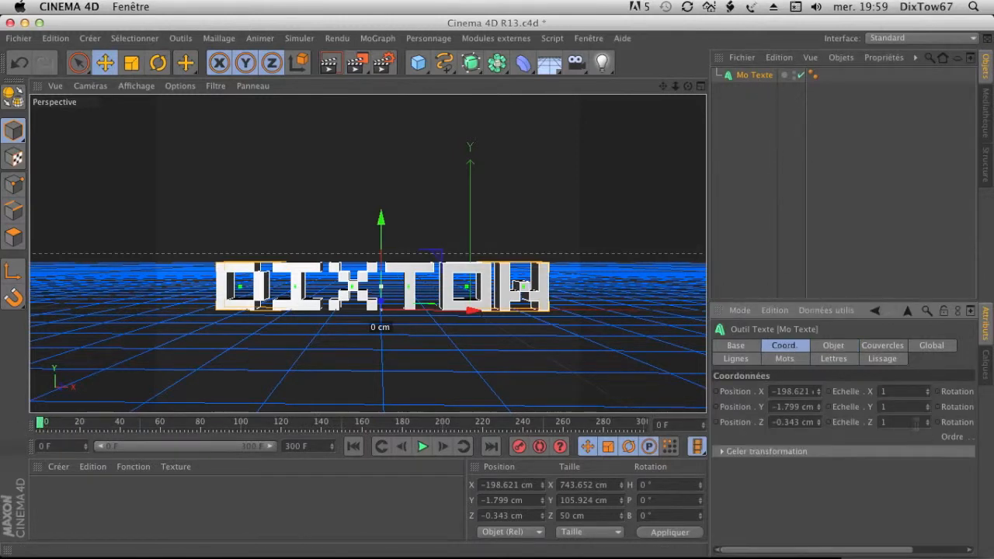
left_click_drag(862, 550, 946, 546)
left_click_drag(970, 391, 923, 393)
type("0")
key("Return")
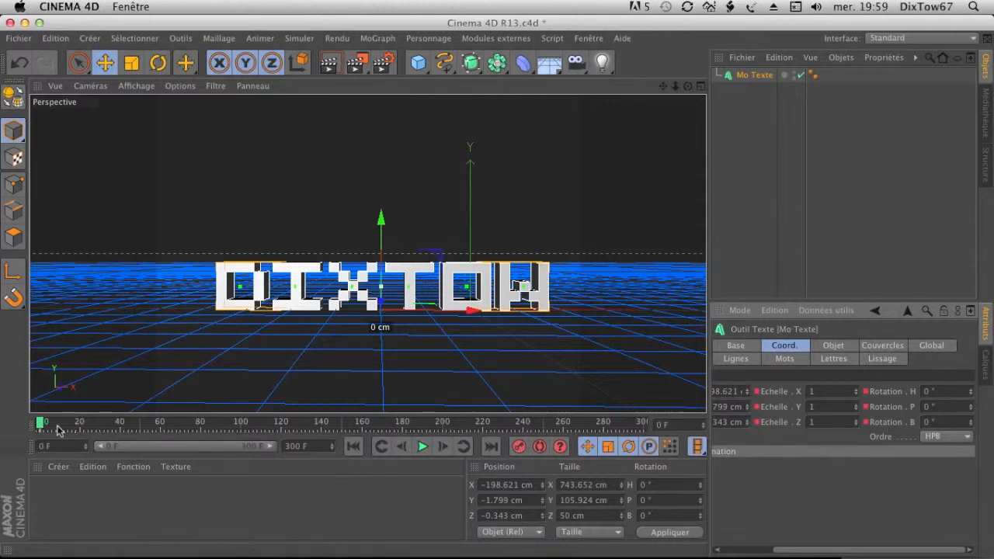
Set the text's H rotation to 720° at frame 240 and record a keyframe there.
left_click_drag(39, 424, 523, 439)
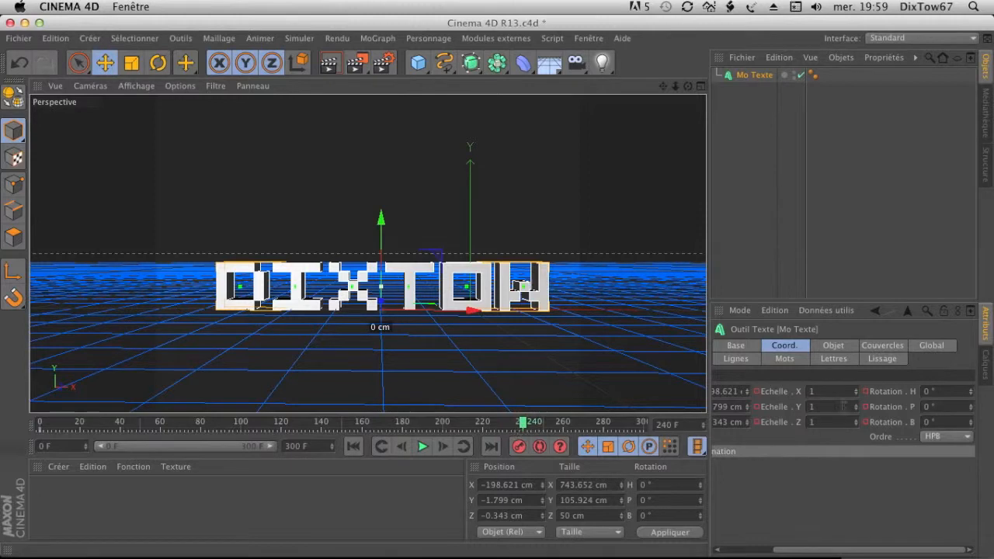
left_click(962, 392)
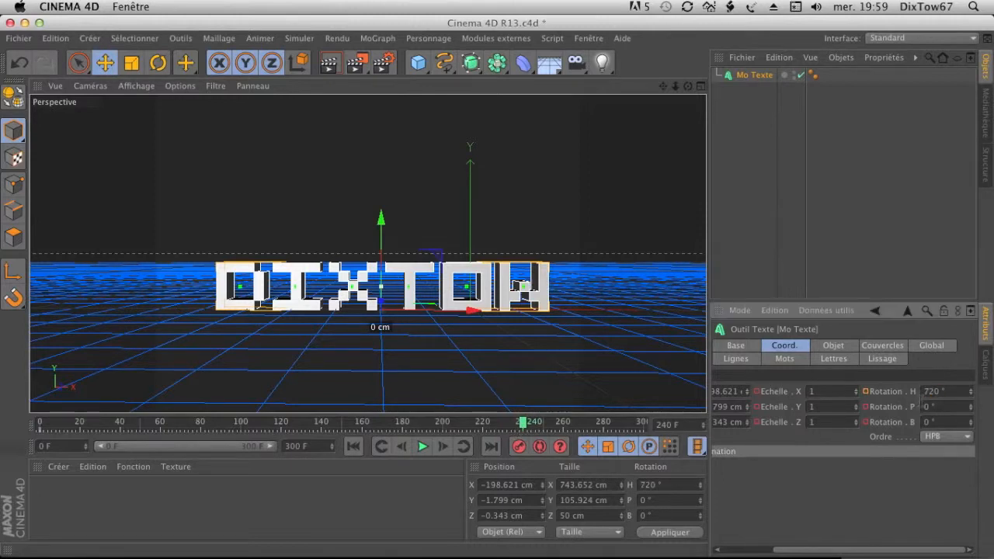
left_click(519, 445)
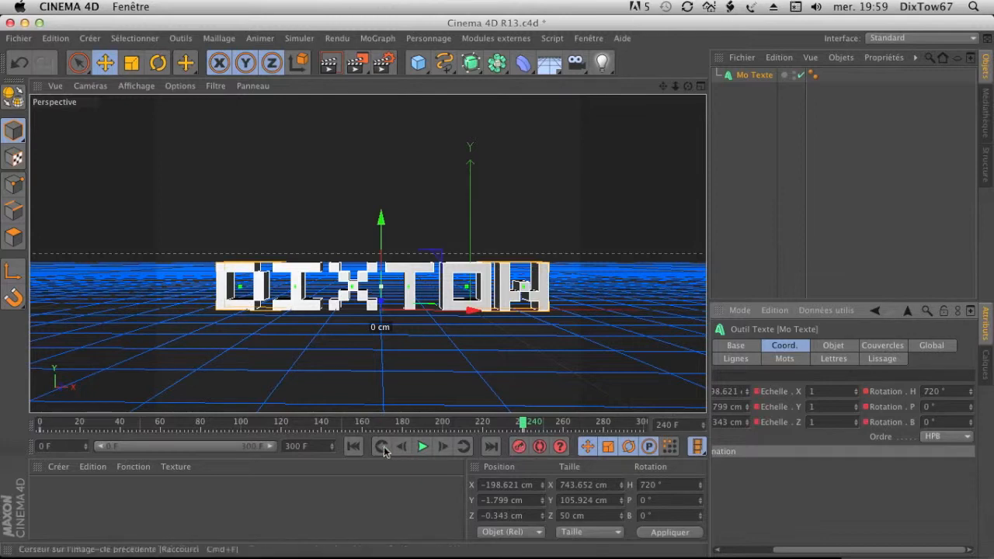
Play the rotation animation from the start, stop it, and scrub back to frame 0.
left_click(353, 447)
left_click(826, 211)
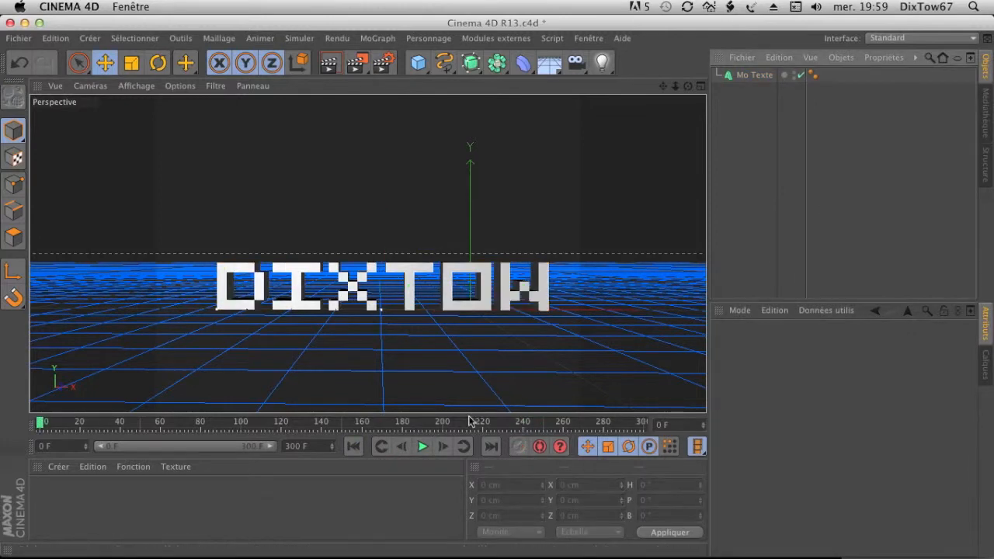
left_click(429, 448)
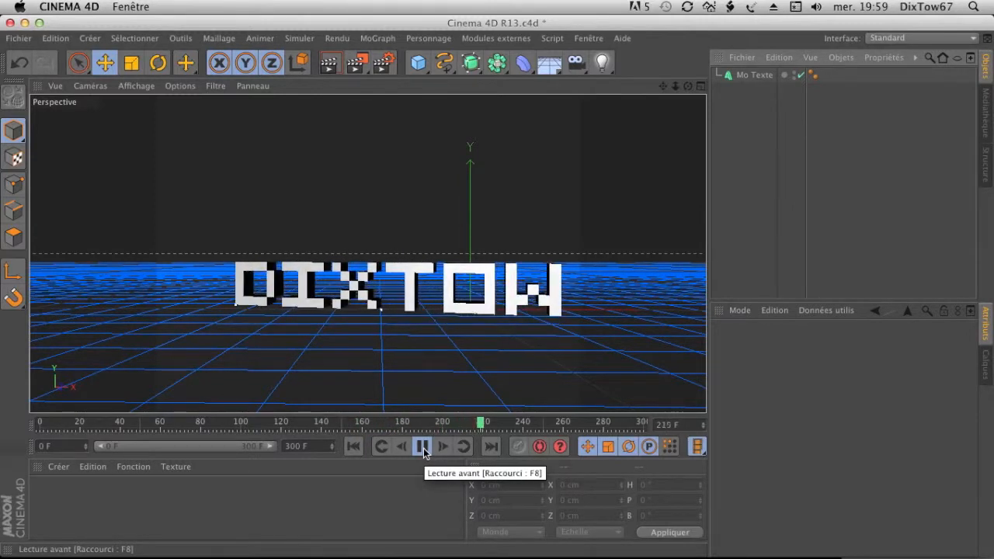
left_click(423, 446)
left_click_drag(487, 428, 412, 428)
left_click_drag(327, 435, 40, 434)
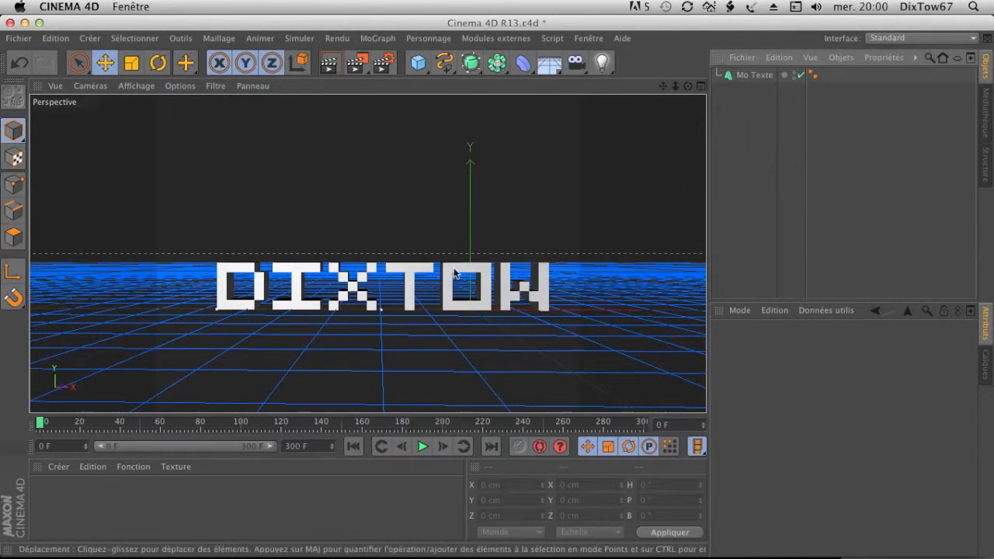
Duplicate the DIXTOW text object and set the copy's depth to 3 cm.
left_click(758, 74)
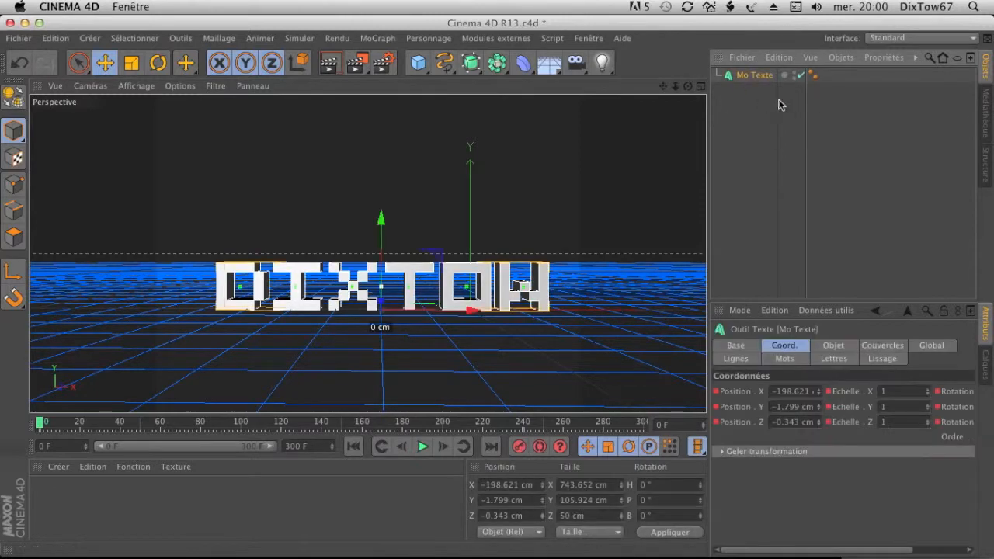
left_click(737, 345)
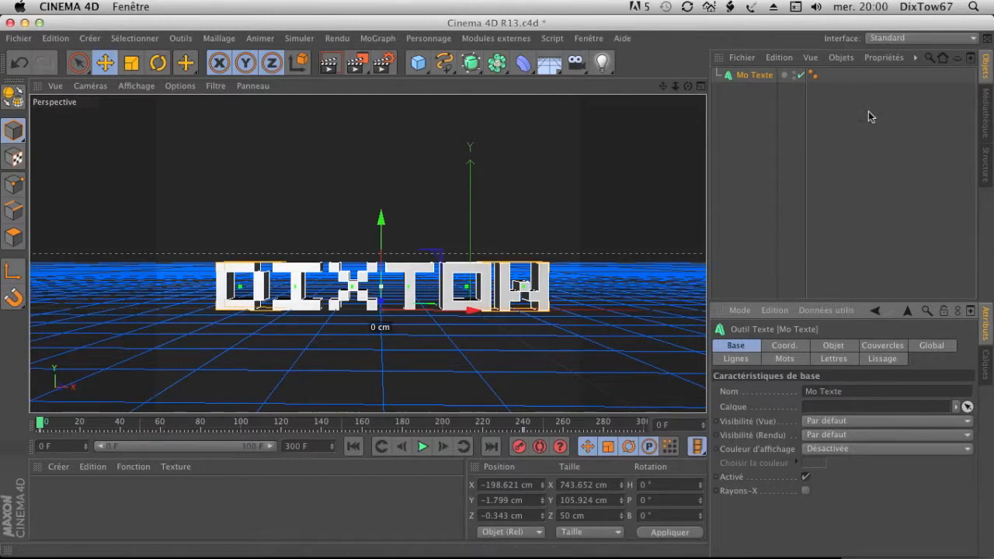
left_click(788, 116)
left_click(755, 76)
left_click_drag(688, 86, 614, 167)
key("super+v")
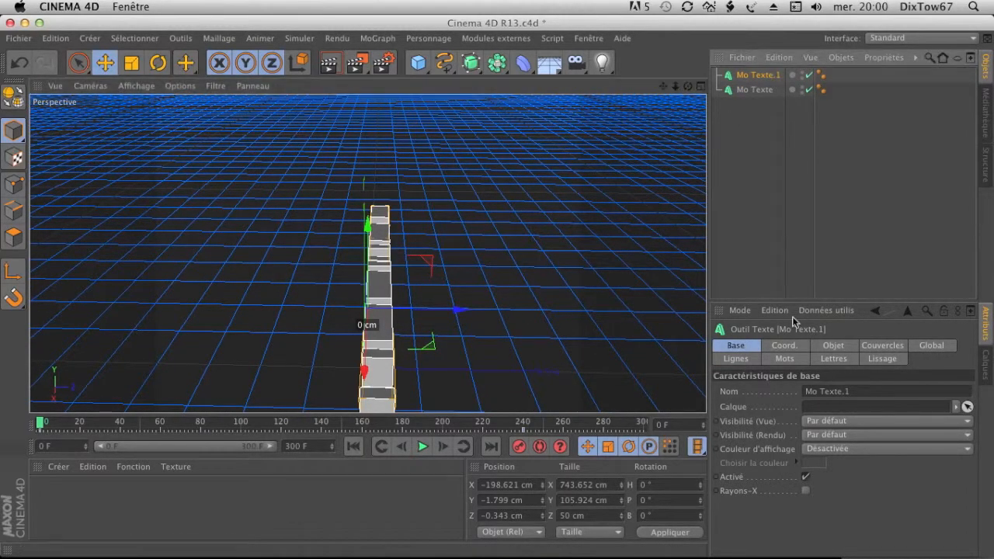
left_click(833, 345)
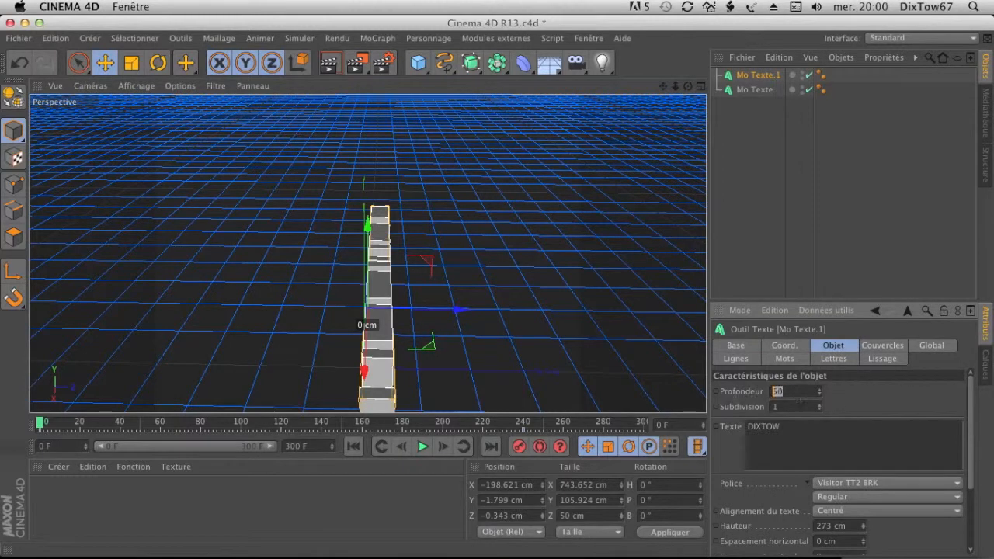
key("Return")
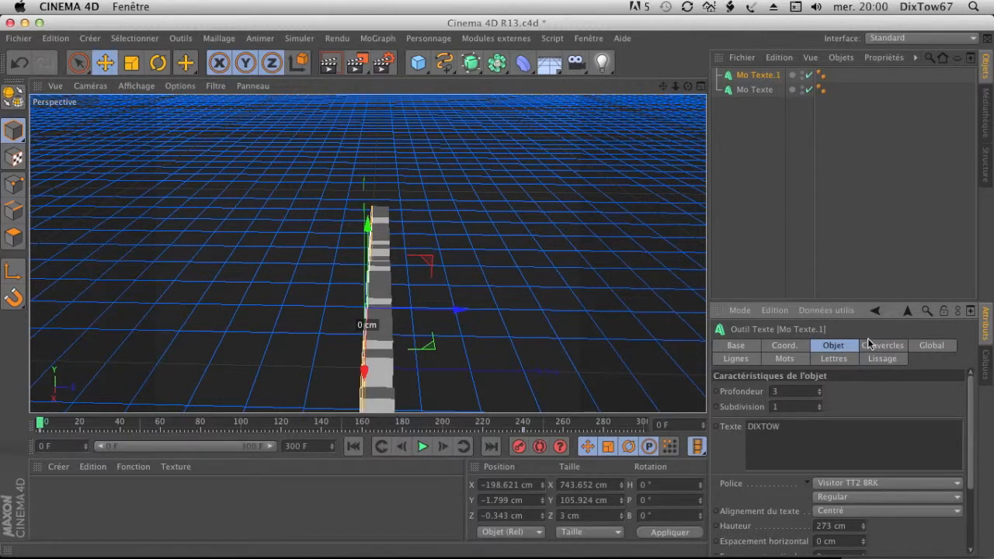
Set the thin copy's start and end caps to Biseau uniquement, each with 100 steps and a 2 cm radius.
left_click(866, 339)
left_click(858, 390)
left_click(859, 452)
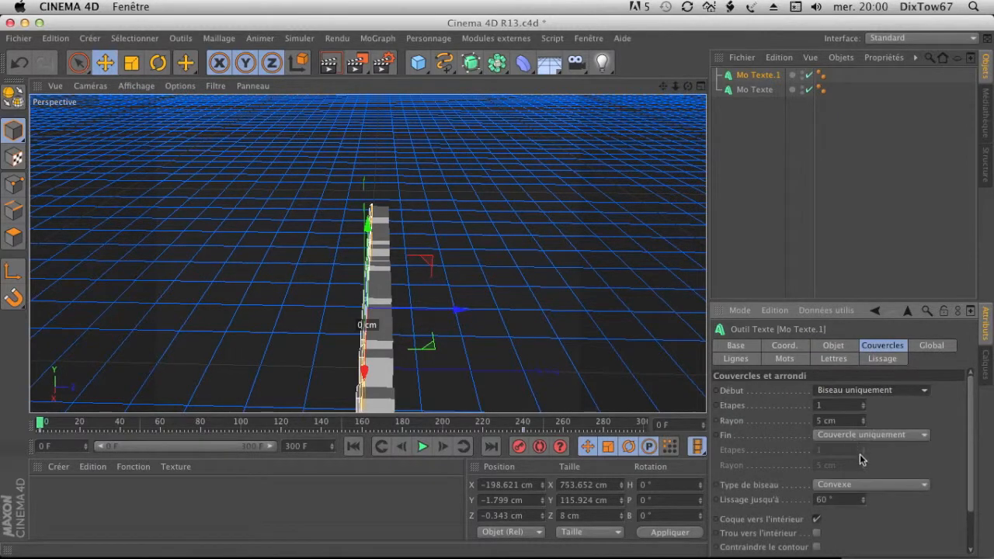
left_click(860, 436)
left_click(850, 478)
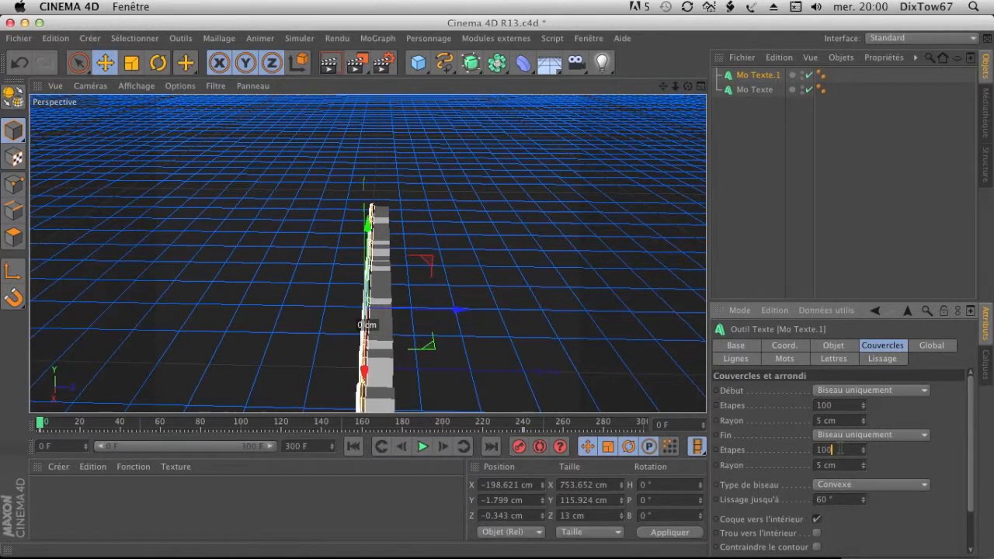
left_click(863, 423)
left_click(863, 423)
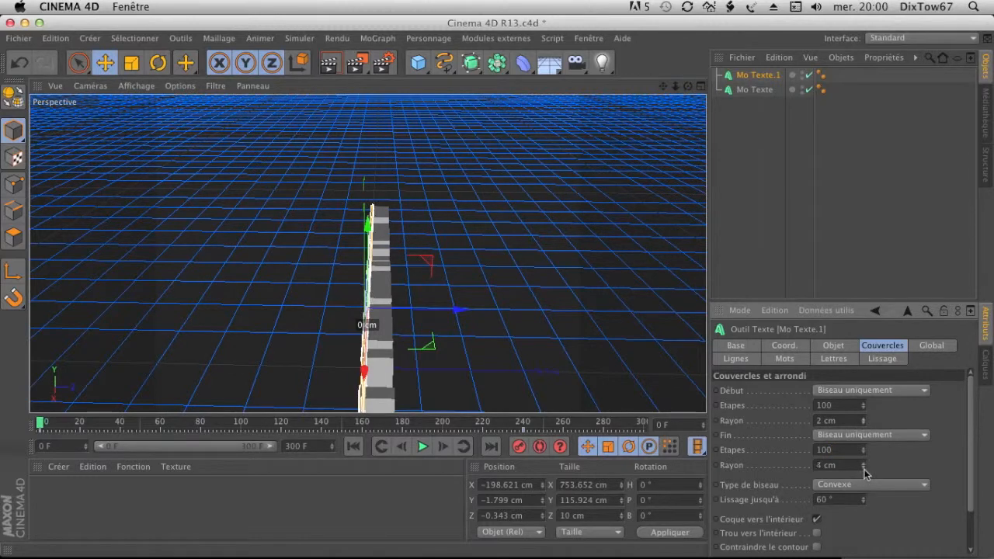
left_click(847, 269)
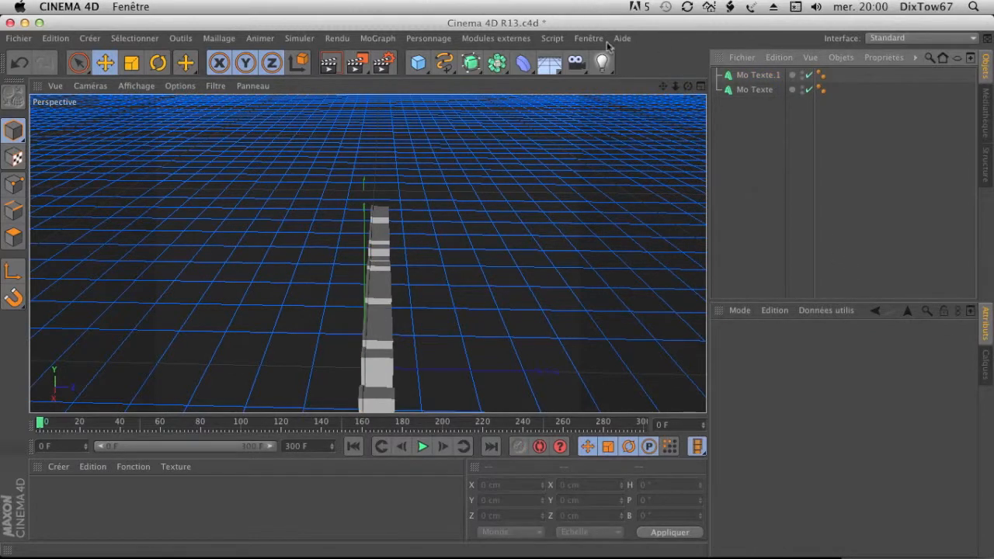
Disable the original text to inspect the thin outline copy by itself, and re-enable it.
left_click_drag(687, 85, 709, 84)
left_click(809, 90)
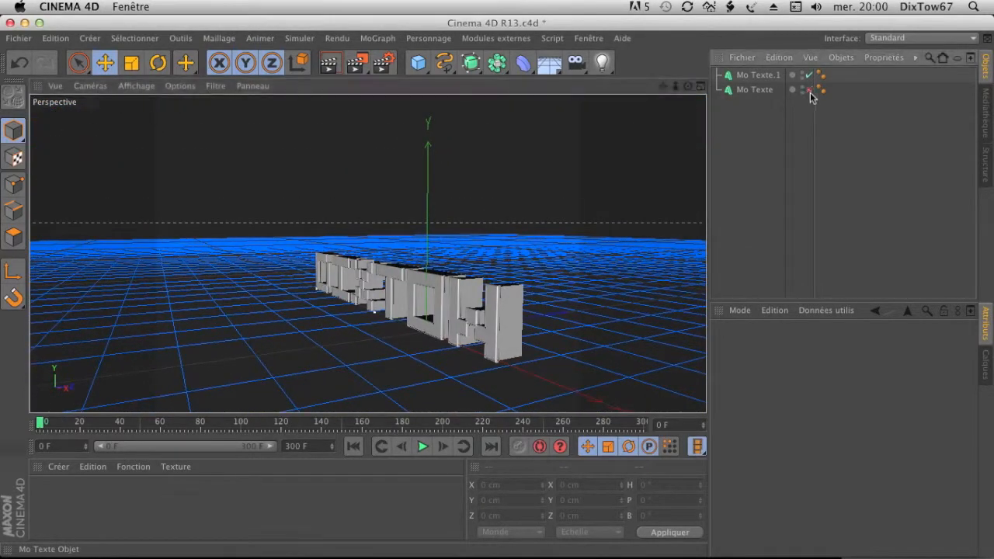
mouse_move(687, 86)
left_mouse_down()
mouse_move(613, 90)
mouse_move(621, 78)
mouse_move(660, 92)
mouse_move(687, 85)
left_mouse_up()
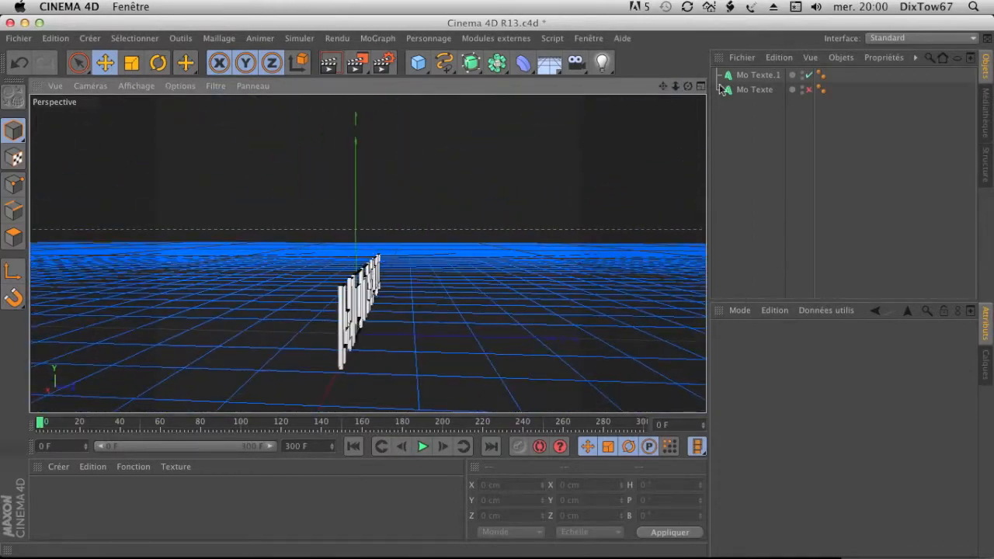
left_click(809, 90)
Create a new material and set its colour to dark grey, RGB 71, 71, 71.
double_click(104, 520)
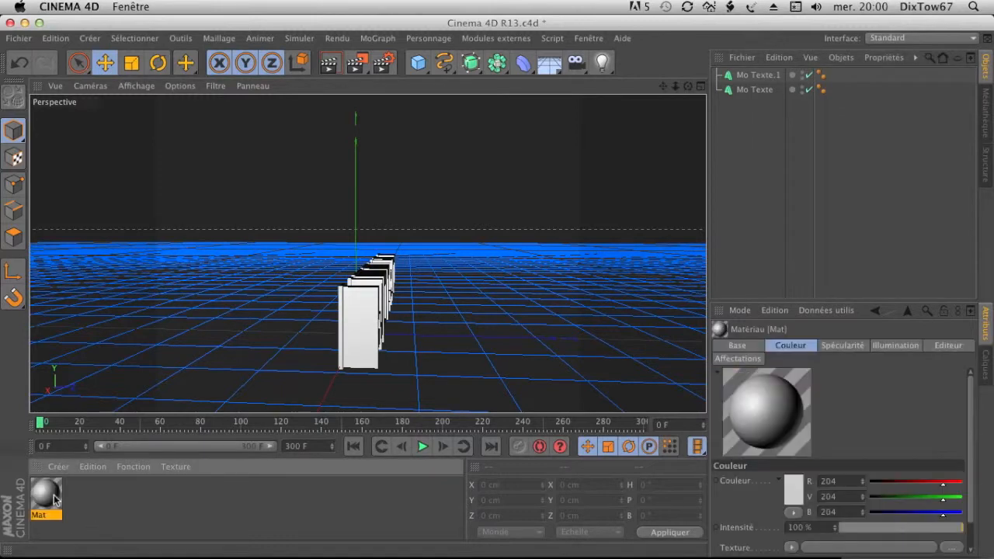
double_click(48, 494)
left_click(408, 185)
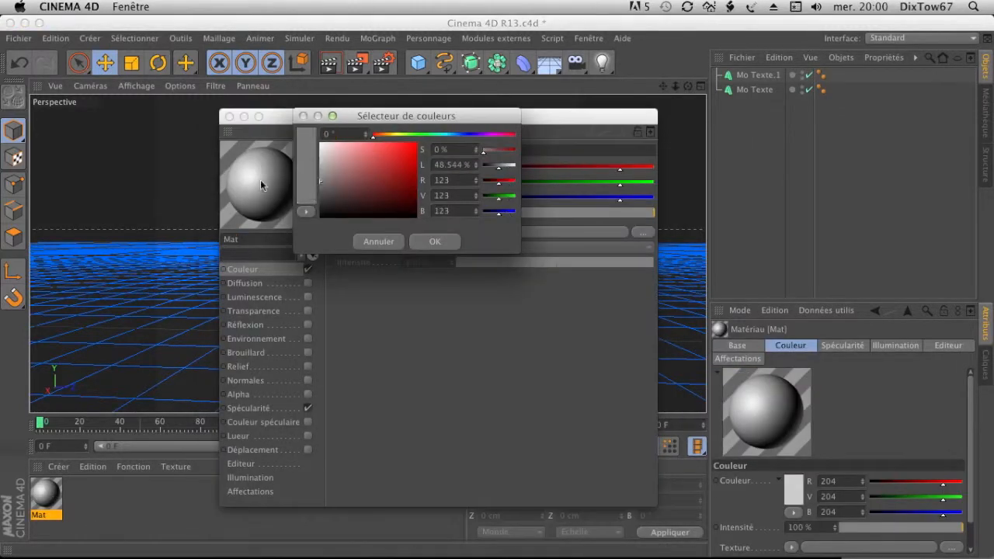
left_click(435, 241)
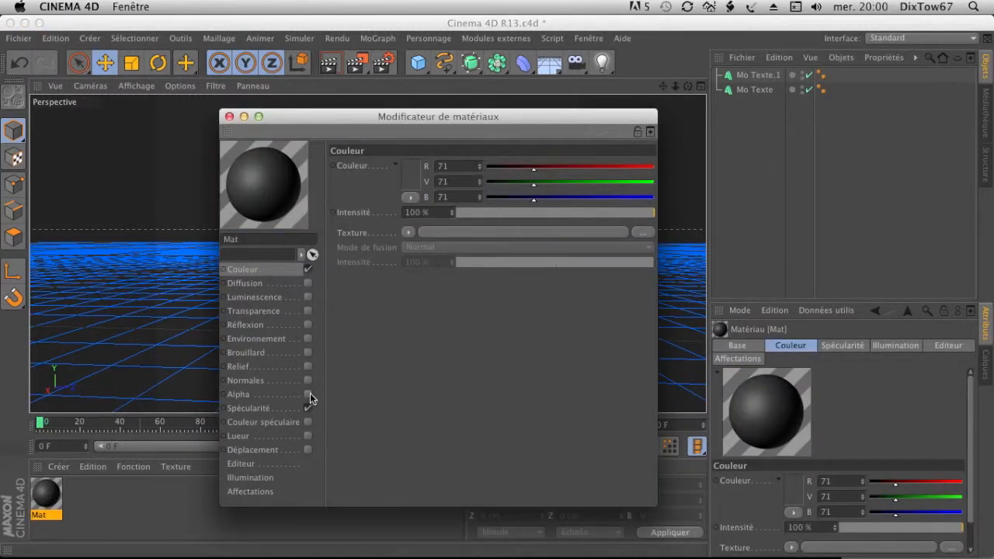
left_click(229, 117)
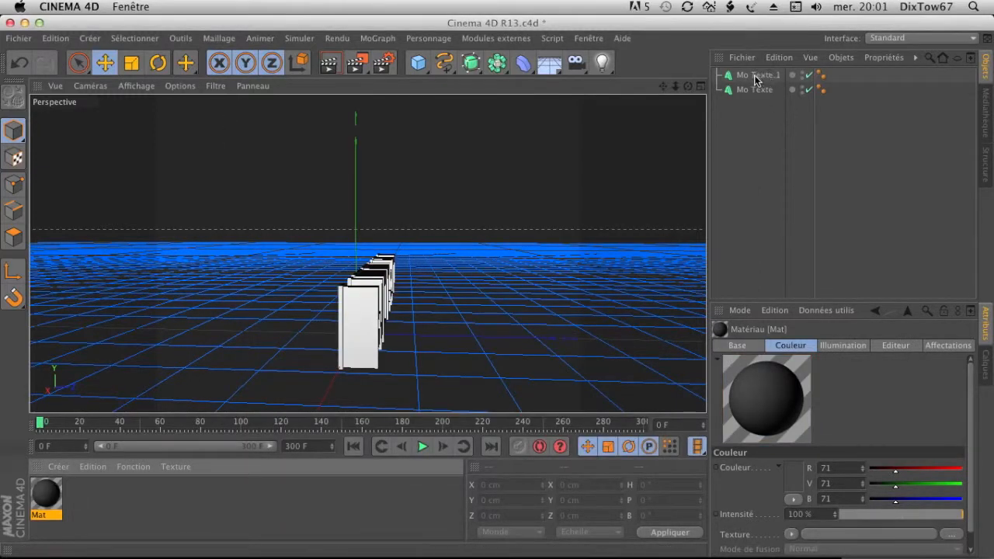
Apply the dark grey material to the outline copy Mo Texte.1.
left_click_drag(755, 77, 757, 76)
left_click(750, 173)
mouse_move(687, 85)
left_mouse_down()
mouse_move(367, 253)
mouse_move(698, 91)
left_mouse_up()
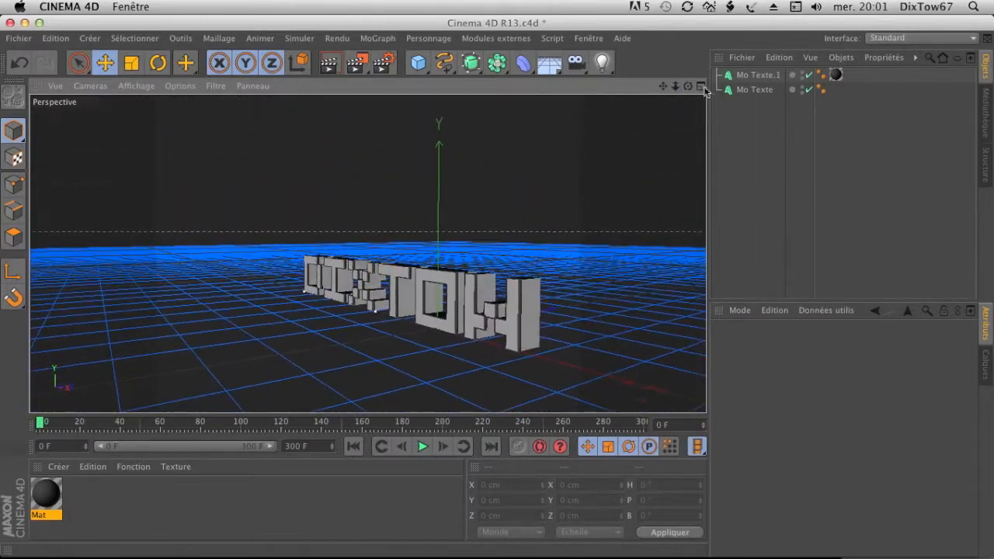
Duplicate the dark outline copy Mo Texte.1 twice.
left_click(750, 75)
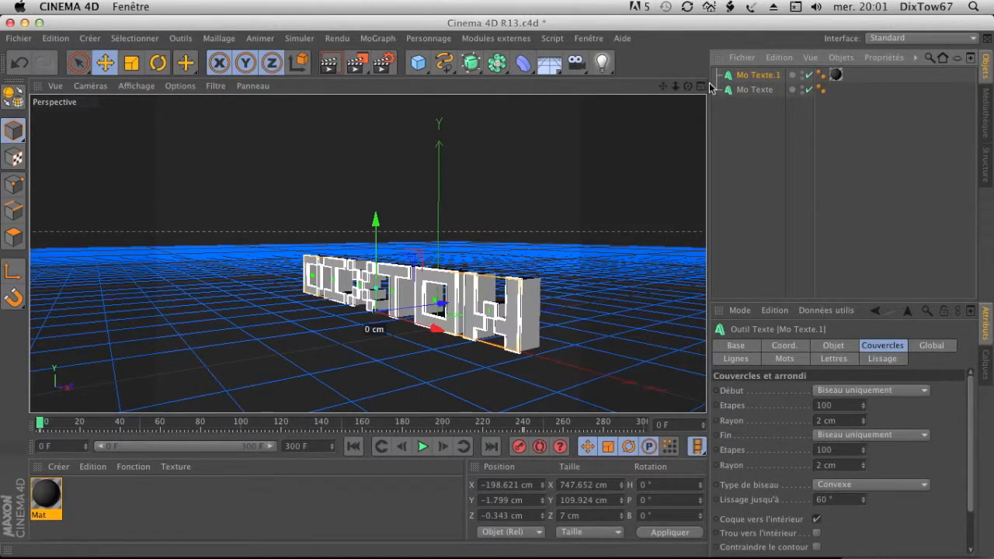
key("super+v")
key("super+v")
left_click_drag(688, 87, 744, 93)
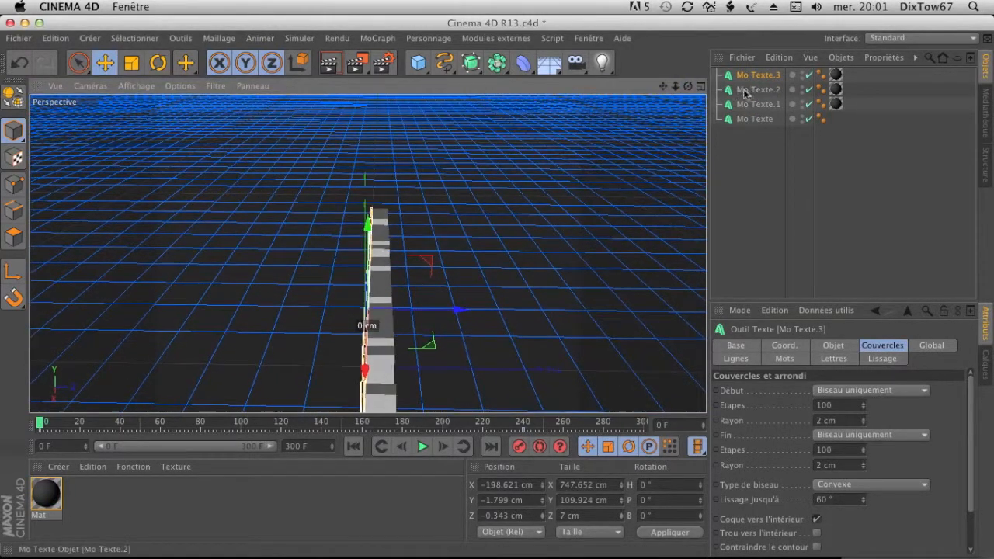
Move Mo Texte.2 to about 26.5 cm and Mo Texte.3 to about 53.3 cm along Z, across the text's thickness.
left_click(769, 90)
left_click_drag(416, 311, 425, 311)
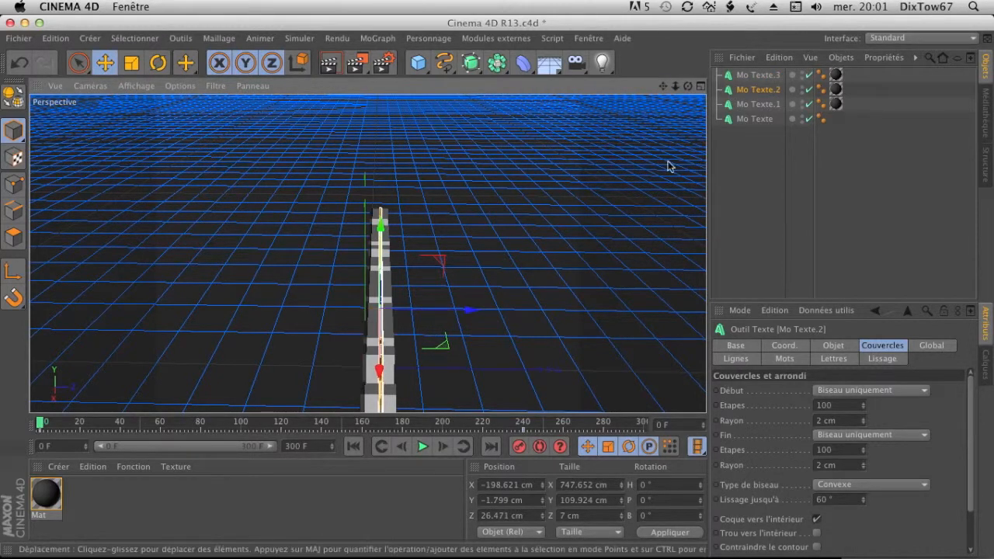
left_click(757, 76)
left_click_drag(440, 311, 464, 314)
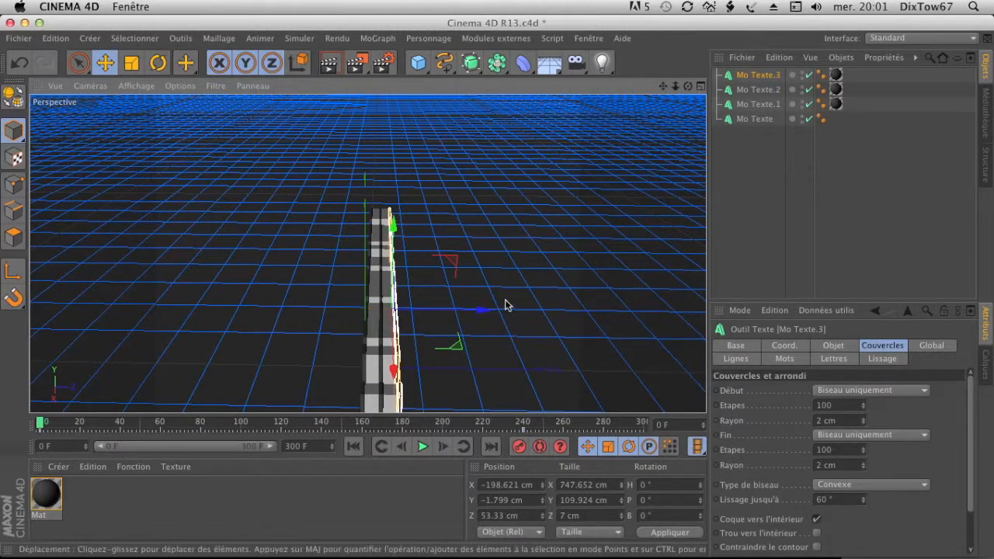
left_click(788, 274)
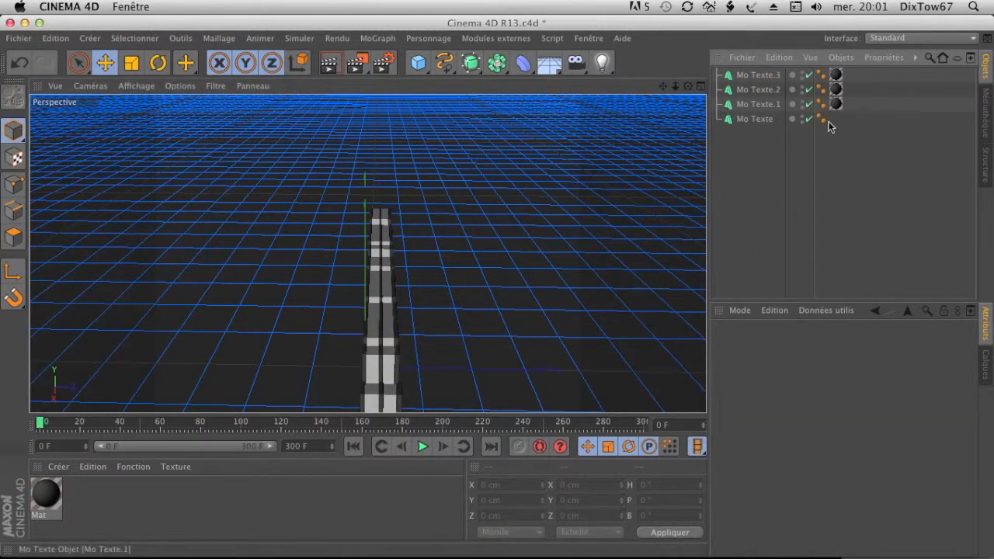
Disable the original text, play the animation to check the three outlines, and return to frame 0.
left_click(808, 119)
mouse_move(688, 85)
left_mouse_down()
mouse_move(812, 37)
mouse_move(845, 45)
mouse_move(882, 87)
mouse_move(901, 69)
mouse_move(943, 62)
mouse_move(959, 82)
mouse_move(913, 87)
mouse_move(848, 59)
mouse_move(693, 91)
left_mouse_up()
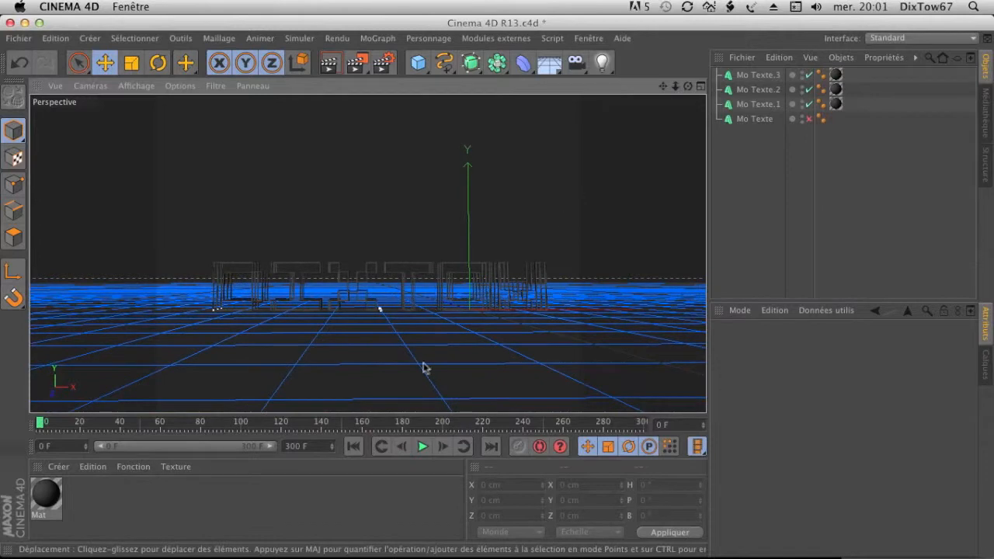
left_click(422, 446)
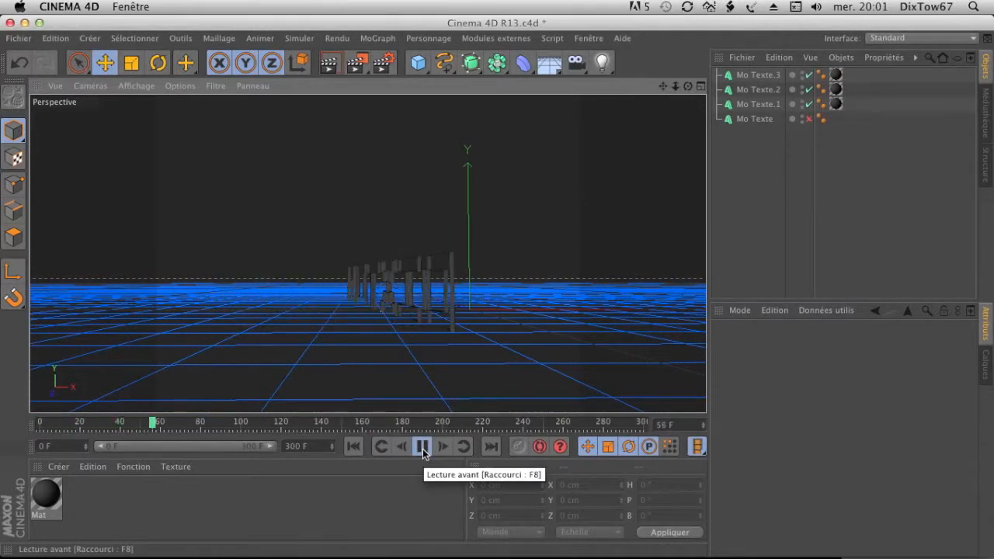
left_click(422, 449)
left_click_drag(162, 428, 11, 433)
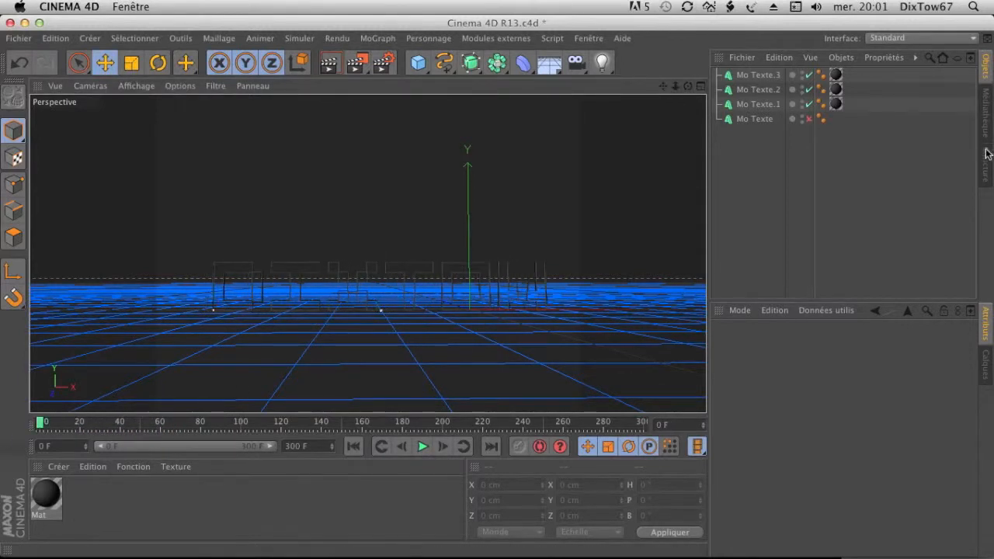
Re-enable the original text and move Mo Texte.3 along Z to about 48.5 cm, at the text's back face.
left_click_drag(688, 88, 525, 88)
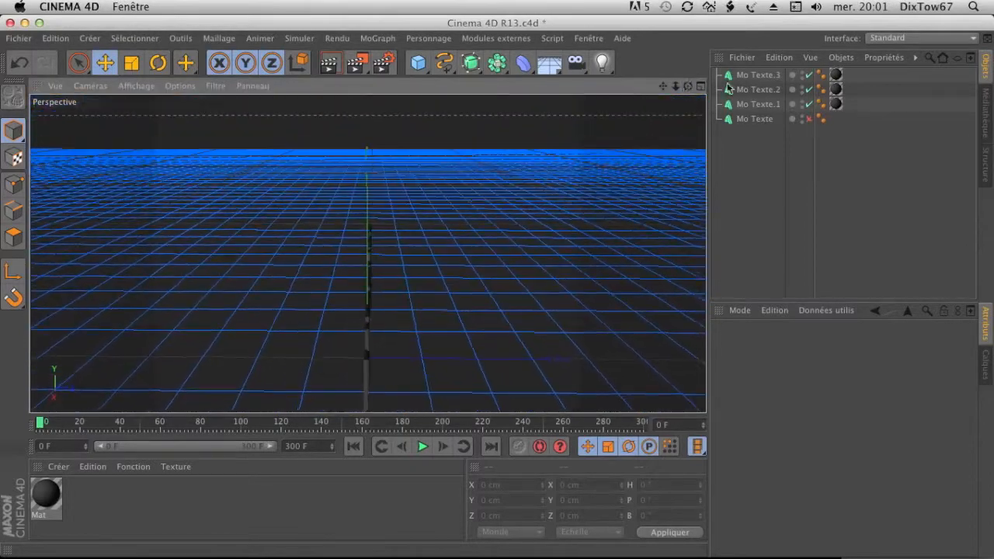
left_click(767, 78)
left_click(747, 238)
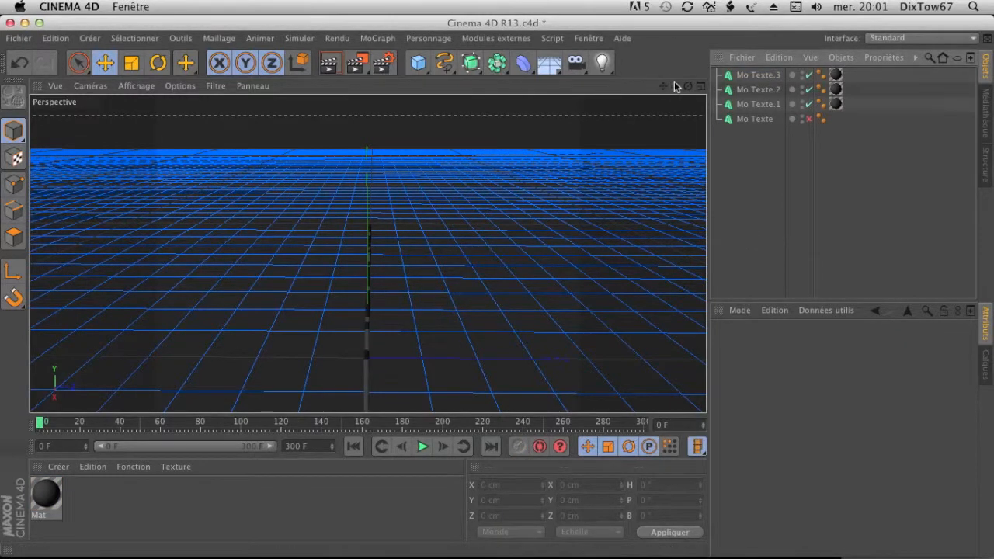
left_click_drag(675, 86, 677, 84)
left_click(754, 75)
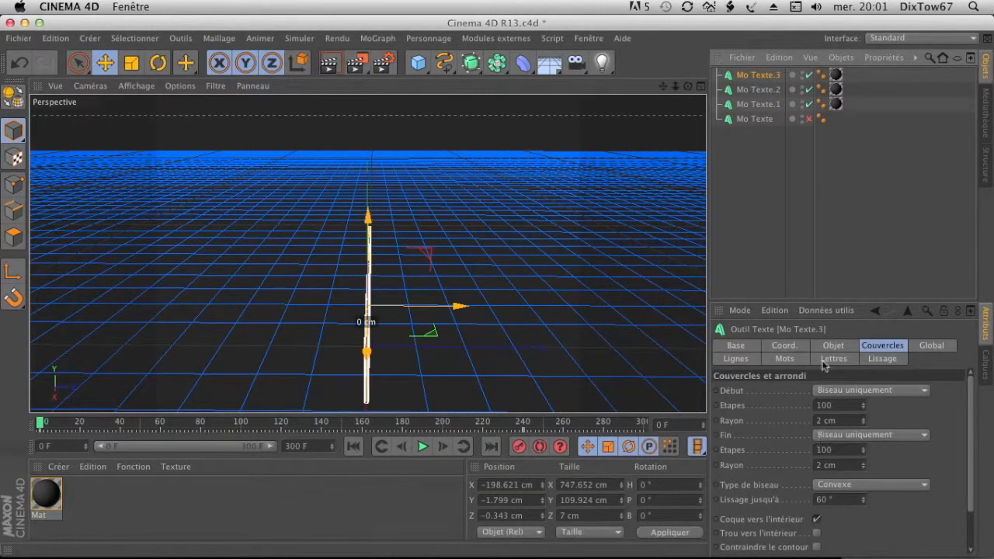
left_click(830, 345)
left_click(798, 350)
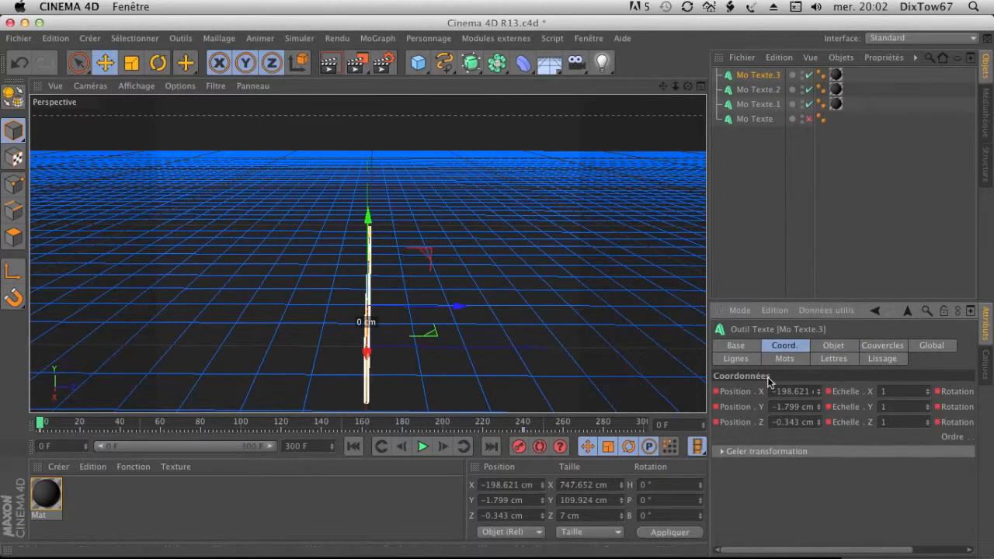
left_click_drag(415, 309, 427, 311)
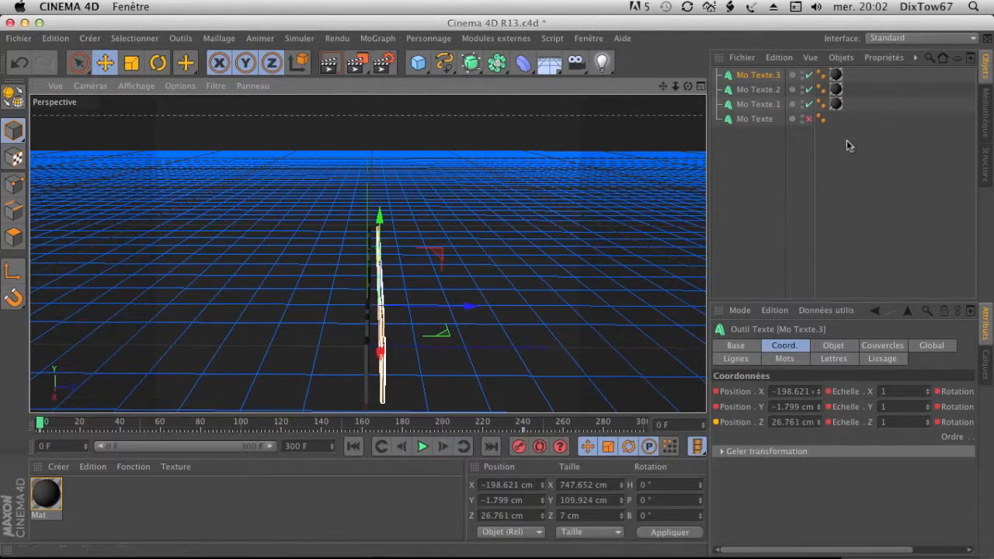
left_click(810, 120)
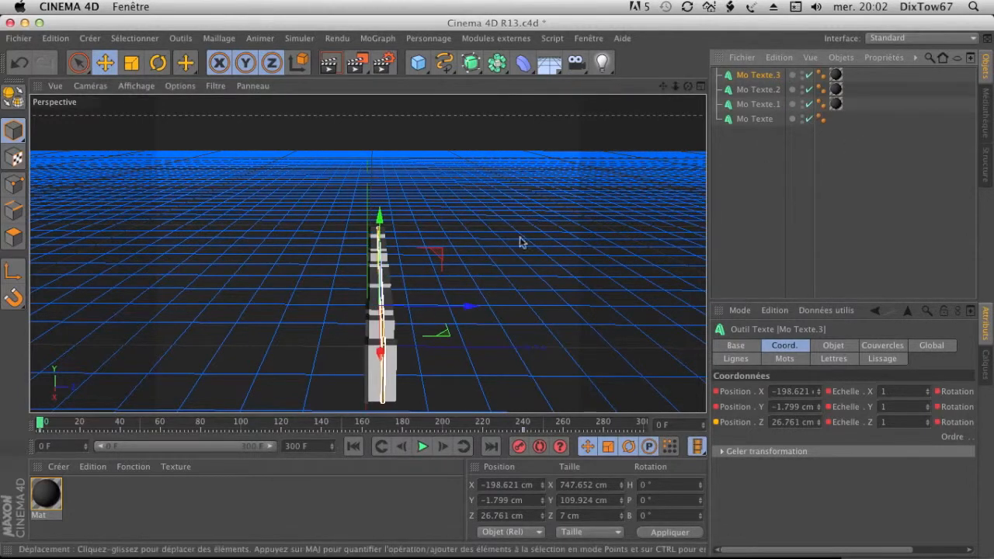
left_click_drag(443, 241, 428, 243)
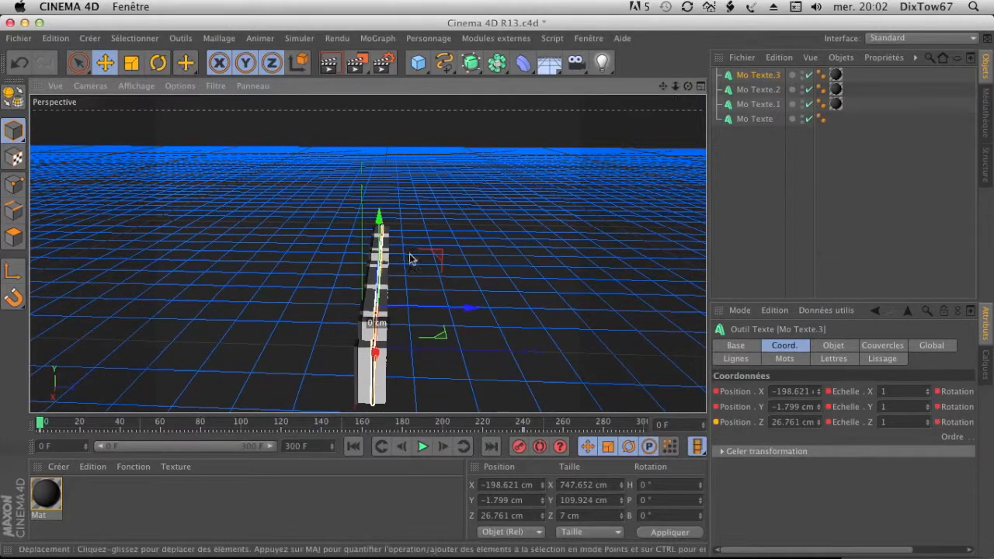
left_click_drag(409, 304, 415, 309)
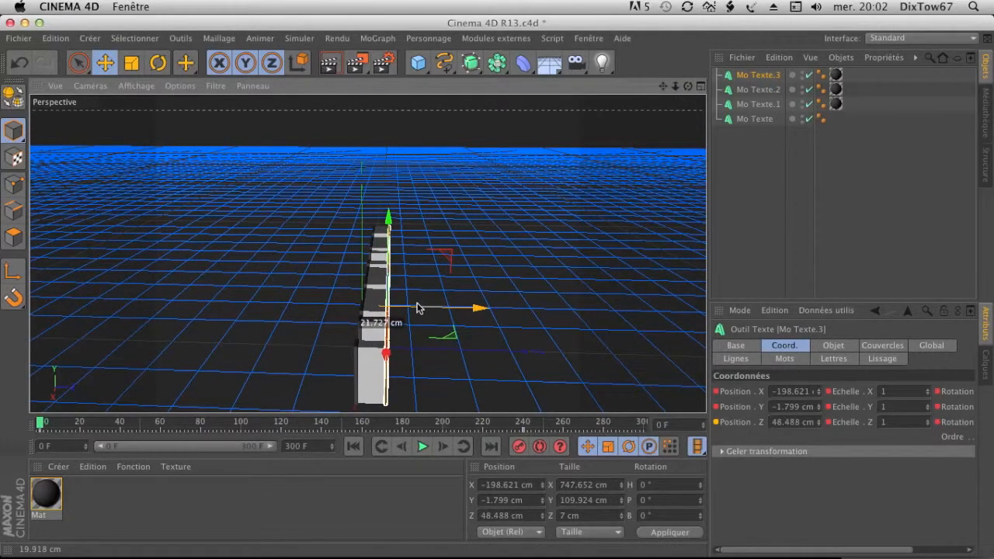
Move Mo Texte.2 along Z to about 26.5 cm, in the middle of the text's depth, and play the animation.
left_click(749, 89)
left_click_drag(455, 308, 472, 306)
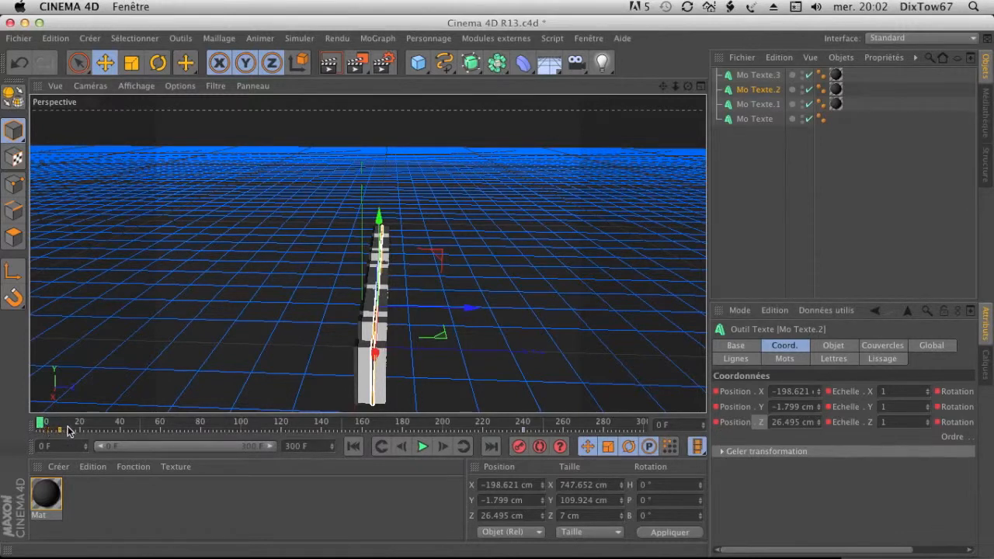
left_click(360, 504)
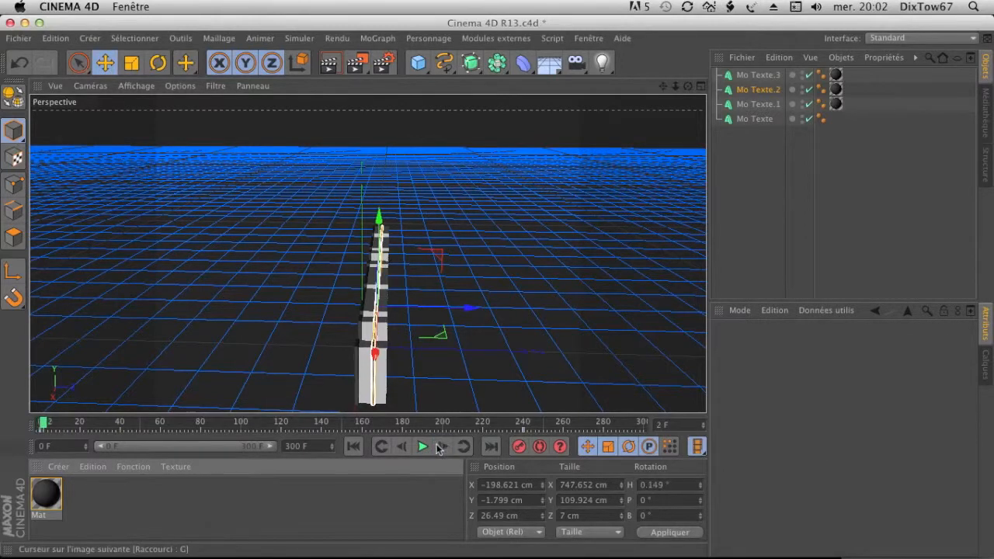
left_click(425, 448)
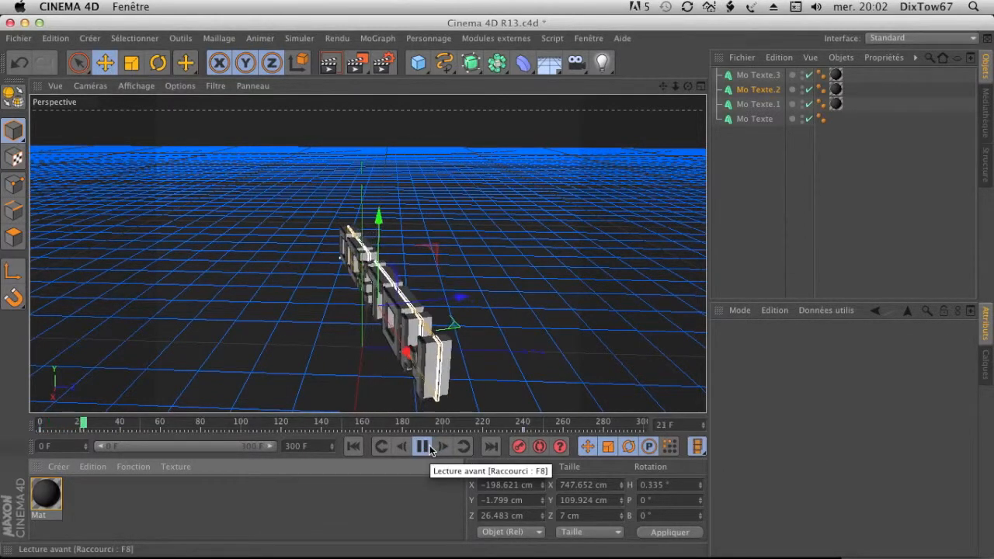
Return the animation to frame 0 and move Mo Texte.3 along Z to about 46.4 cm, at the text's back face.
left_click(423, 446)
left_click(353, 446)
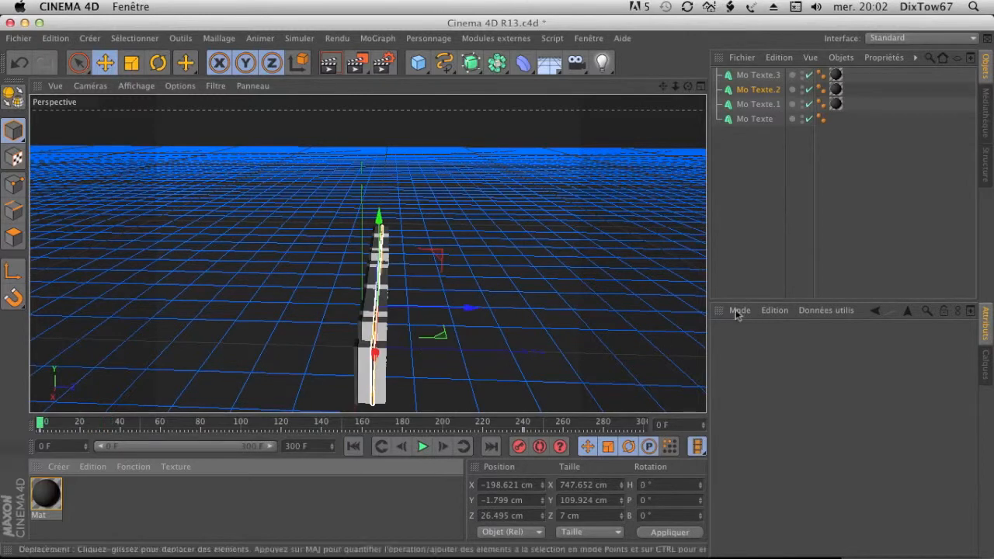
left_click(815, 203)
left_click(772, 76)
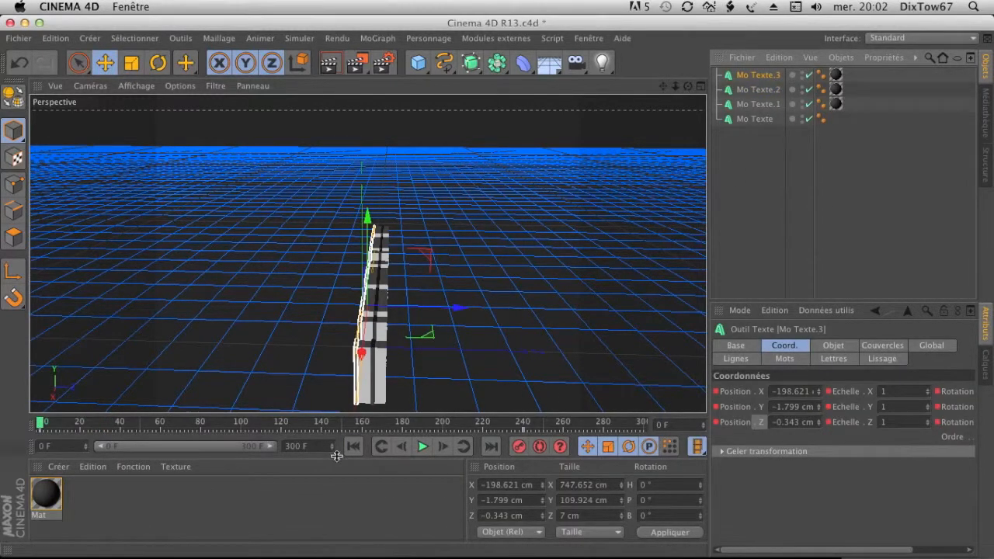
left_click_drag(435, 309, 459, 311)
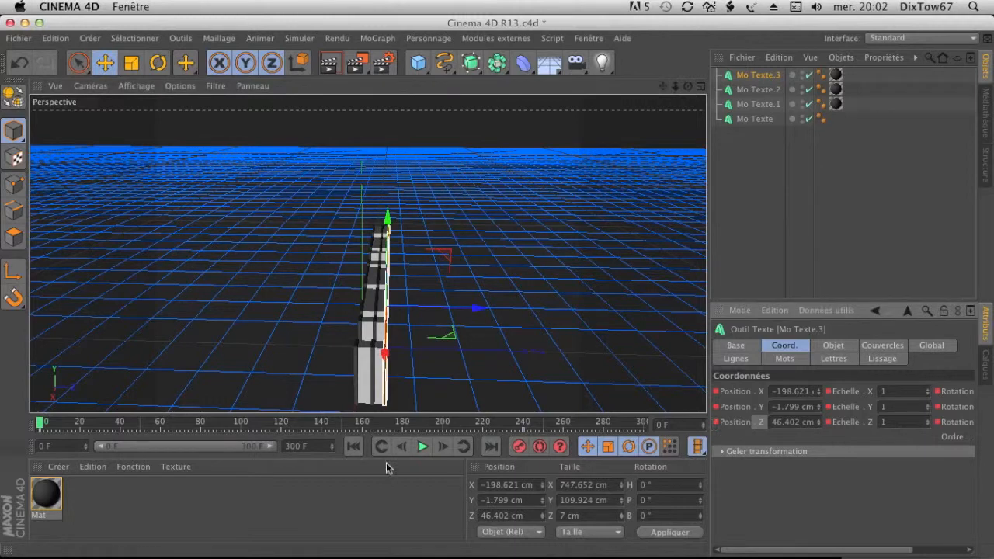
Disable the original text and play the animation, checking the three outlines from several angles.
left_click(422, 446)
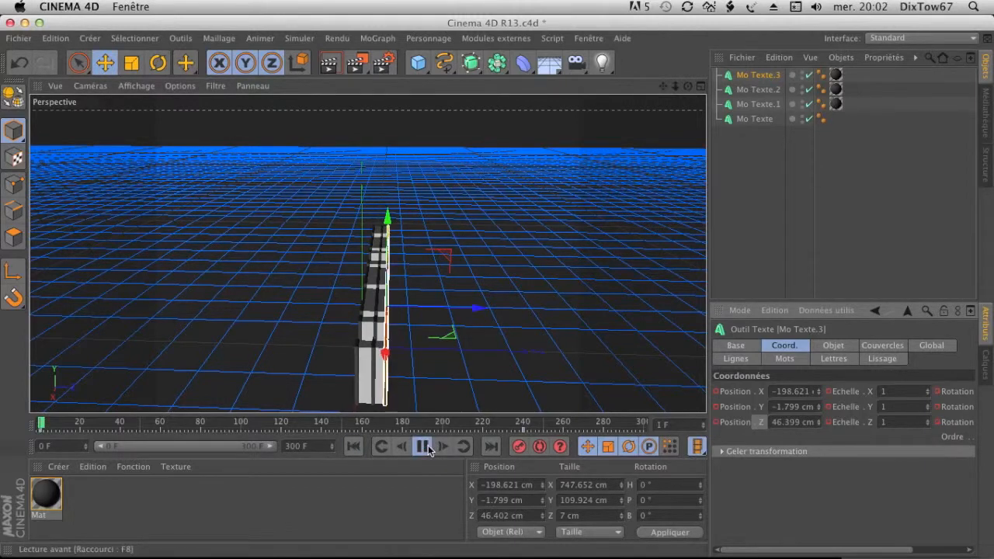
left_click(812, 121)
left_click(785, 198)
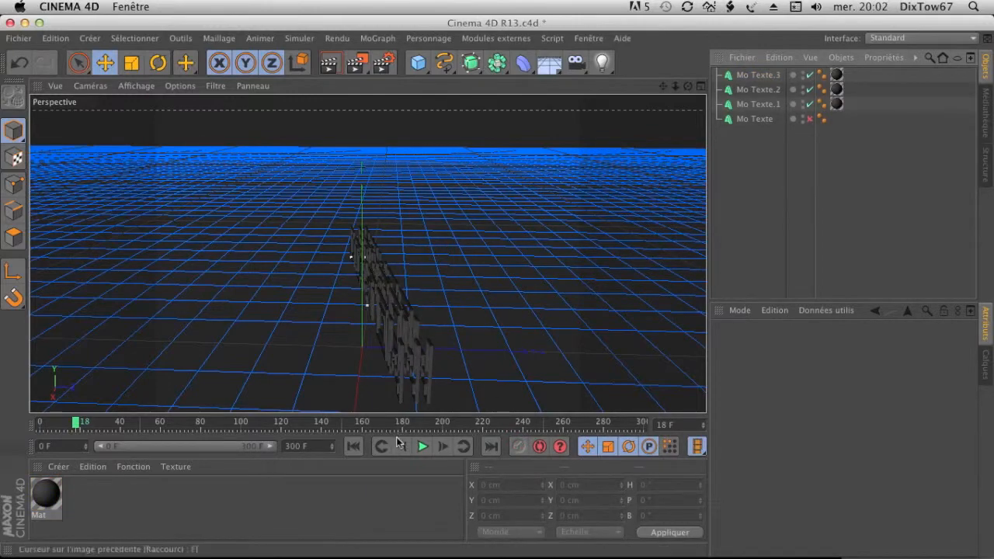
left_click(423, 446)
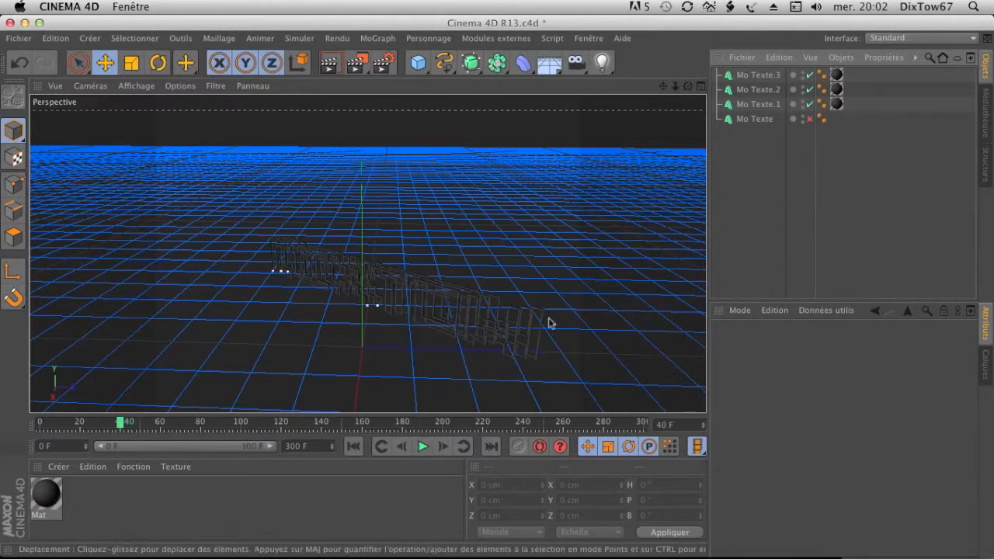
left_click_drag(687, 85, 596, 83)
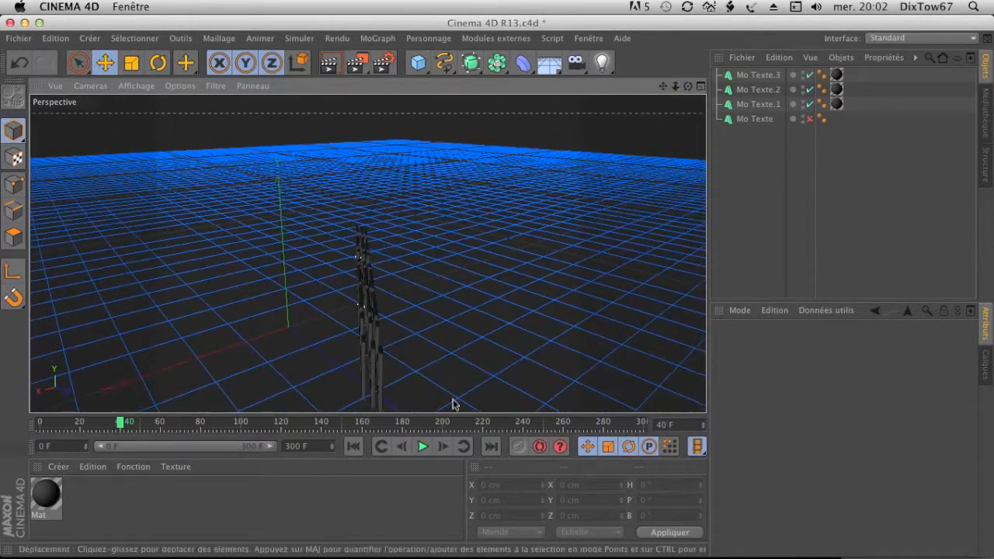
left_click(422, 447)
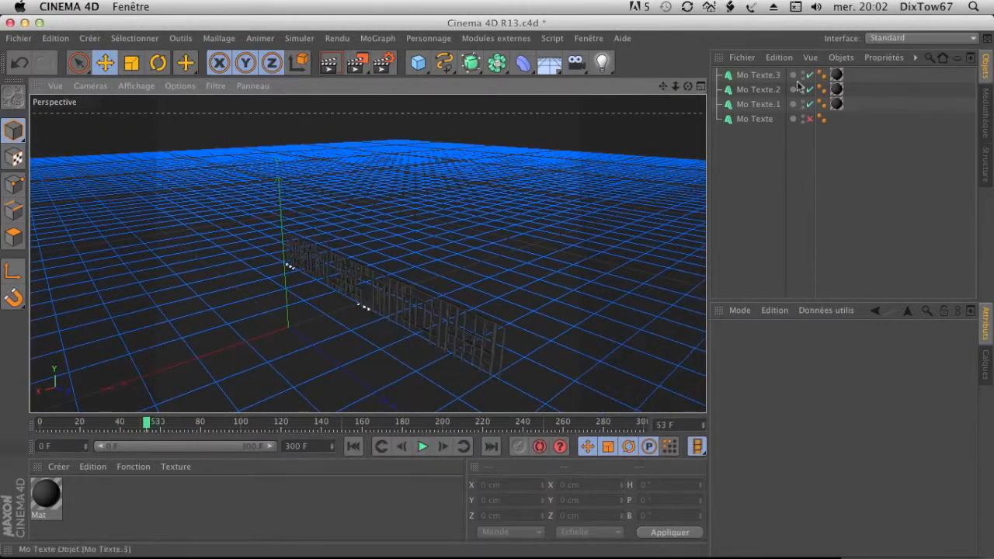
left_click_drag(688, 86, 618, 86)
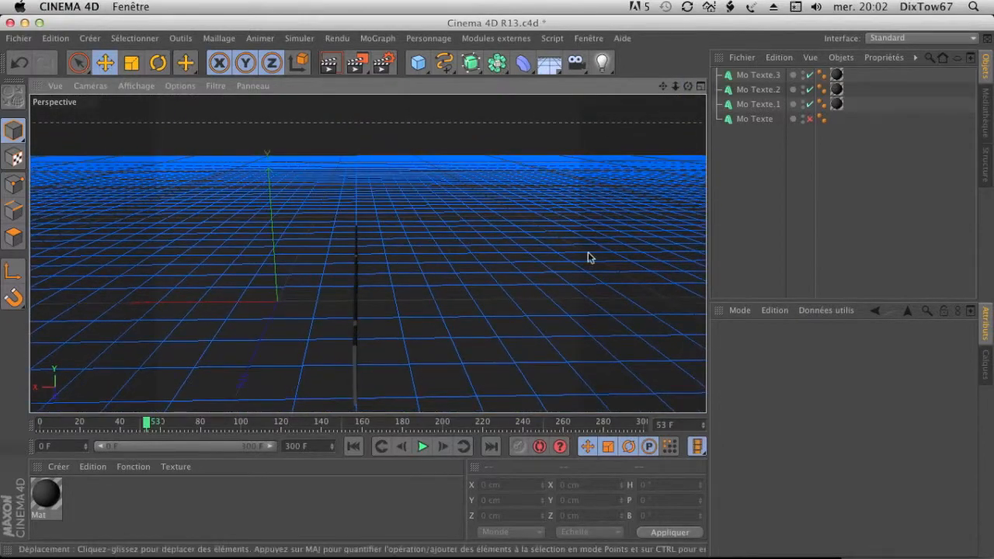
Select the three outline texts together and review their cap, global and basic settings.
left_click(761, 105)
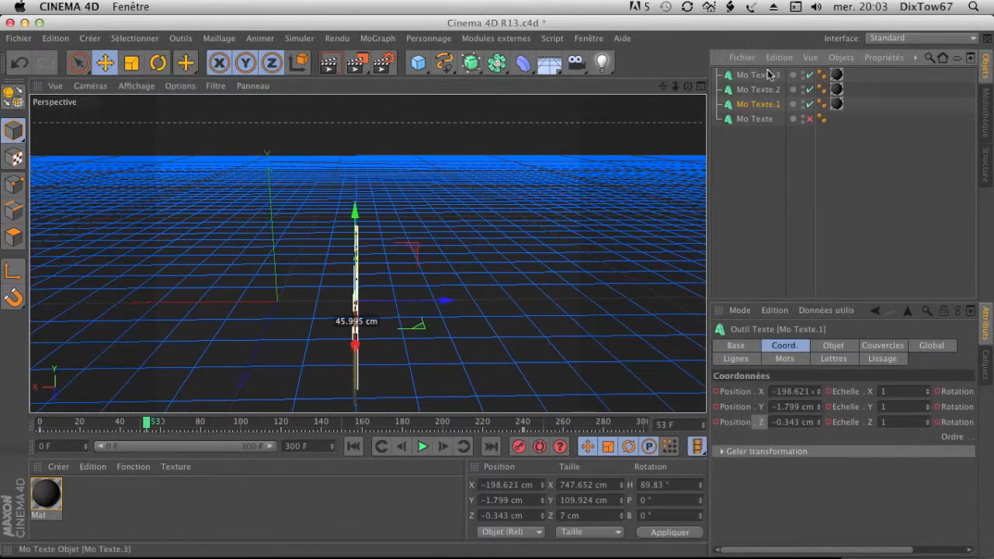
left_click(769, 75, "shift")
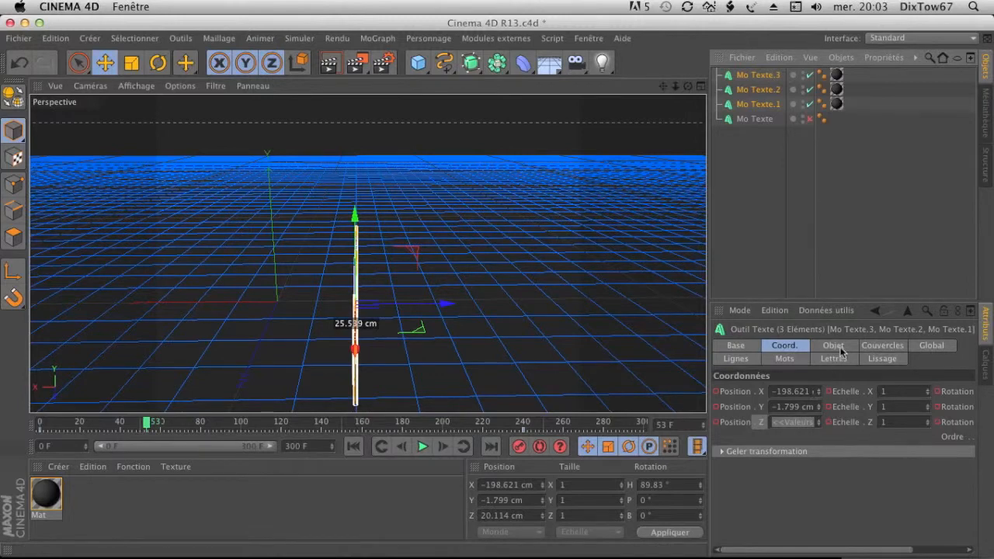
left_click(833, 346)
left_click(867, 347)
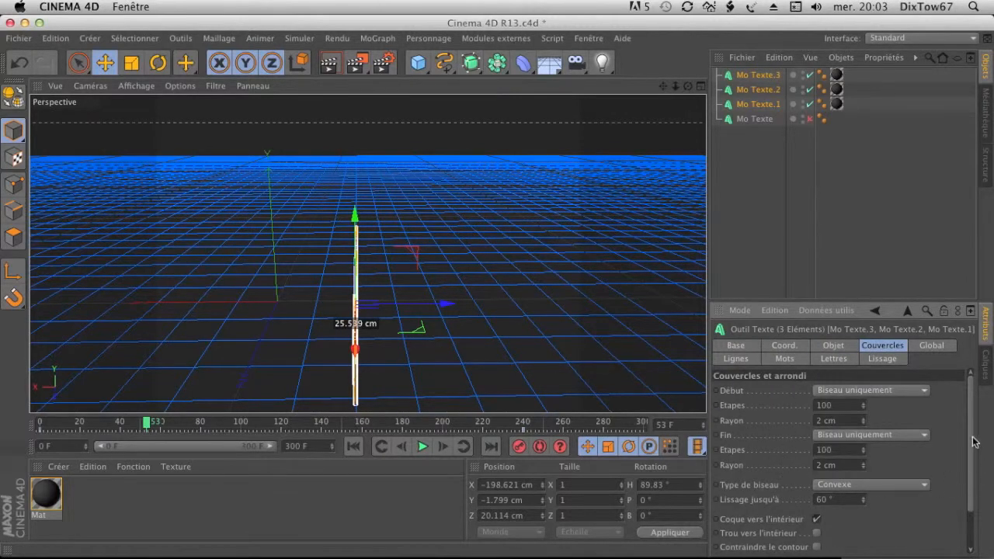
scroll(975, 442, "down", 3)
left_click(930, 347)
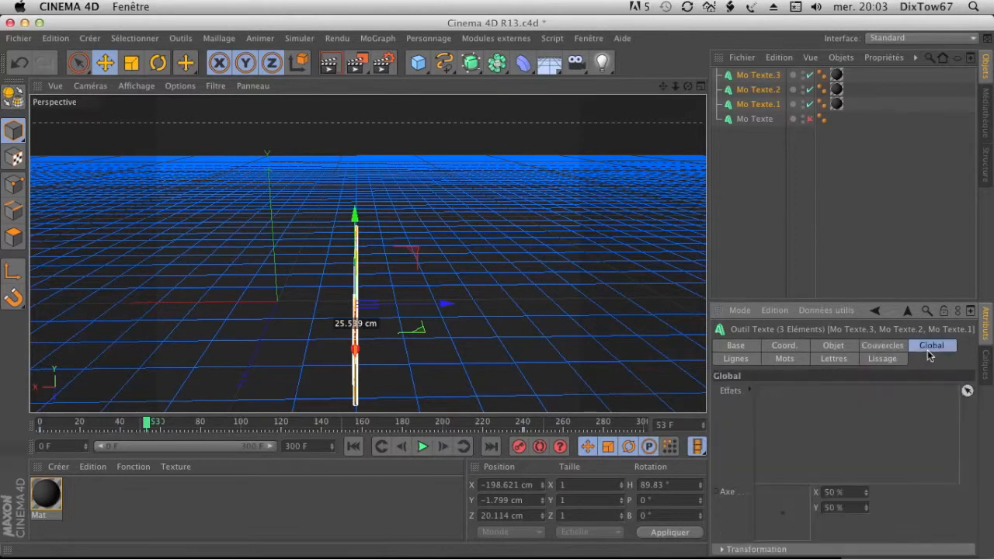
left_click(734, 346)
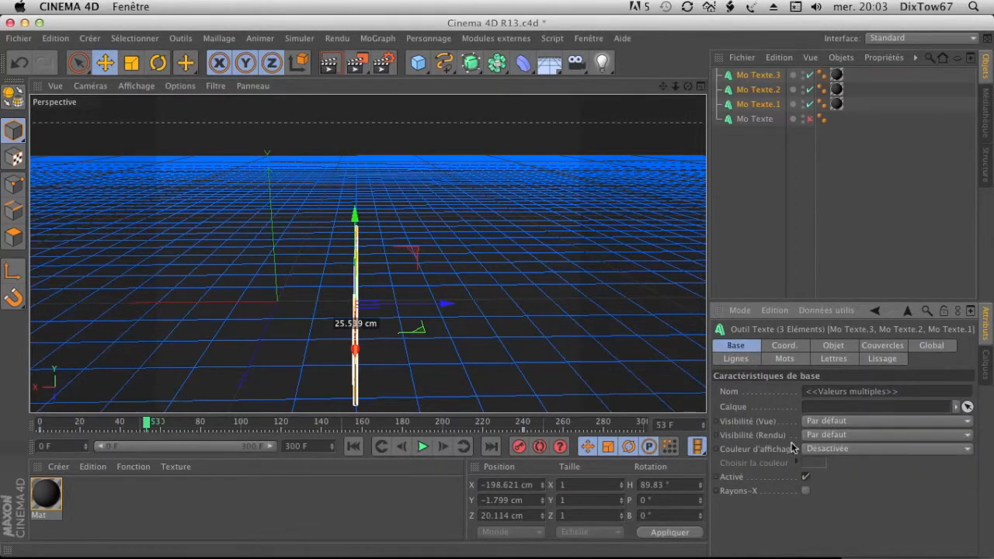
Set the interpolation of the three outline texts to Subdiviser.
left_click(789, 352)
left_click(830, 351)
scroll(903, 534, "down", 2)
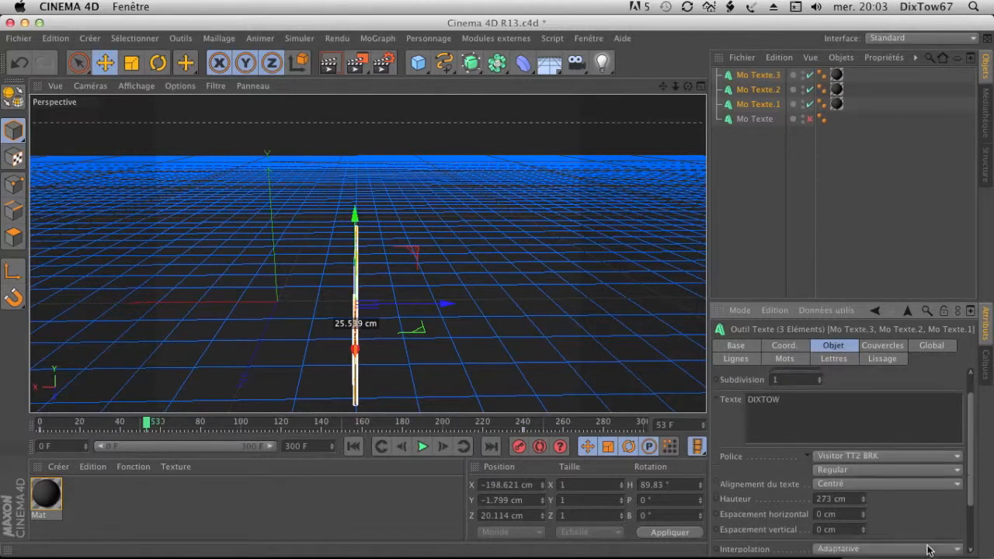
scroll(924, 542, "down", 4)
left_click(901, 483)
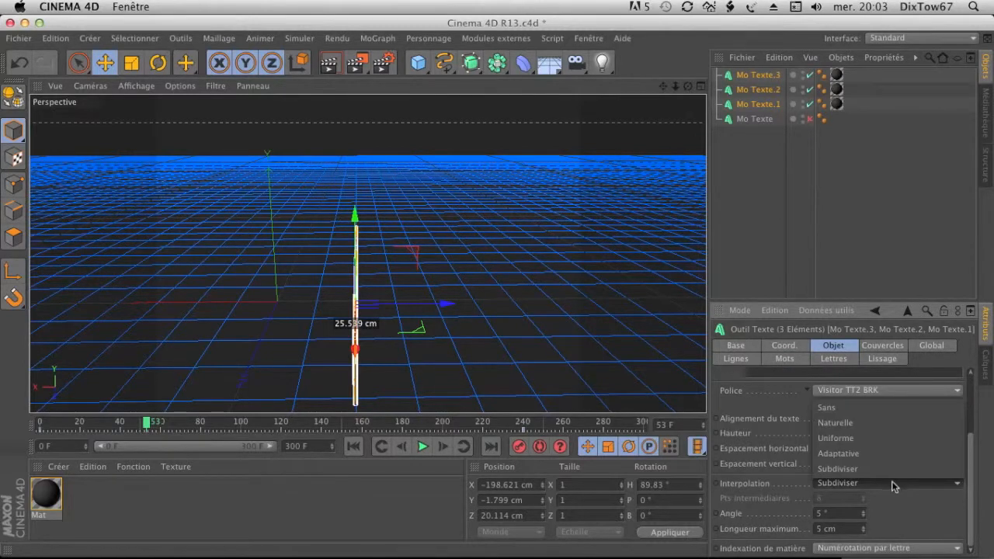
left_click(893, 480)
left_click(883, 191)
Reselect the three outline texts and examine their cap and bevel settings, including the available cap types.
left_click(764, 104)
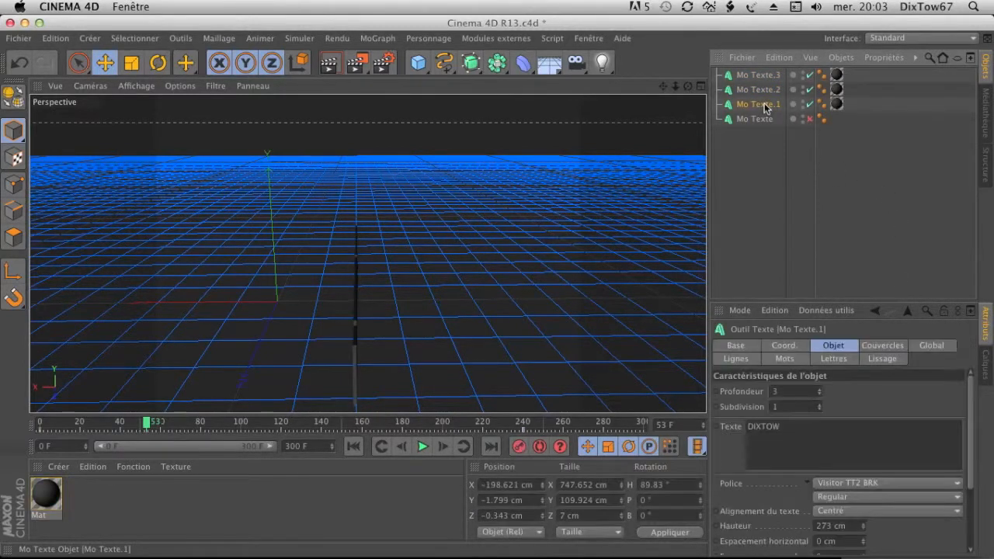
left_click(759, 75, "shift")
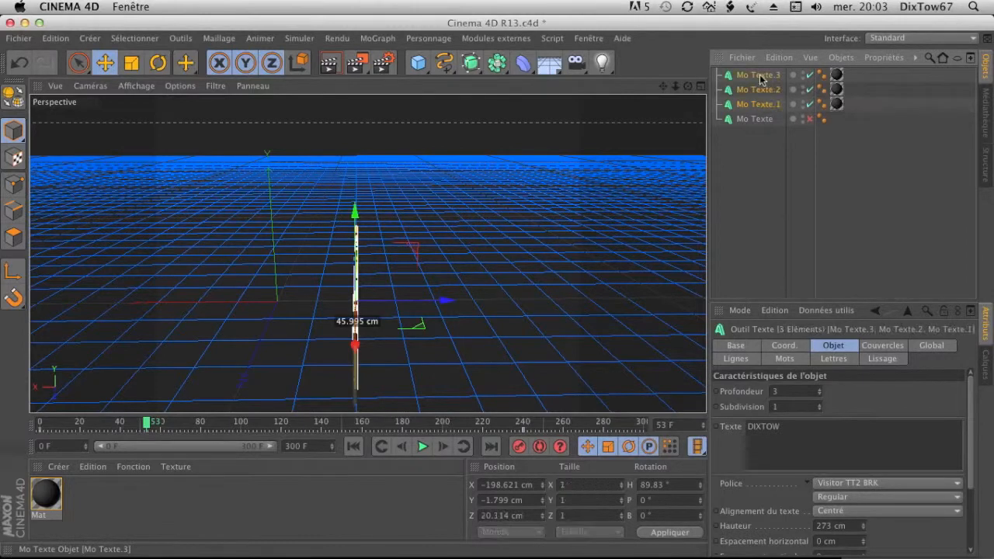
left_click(880, 346)
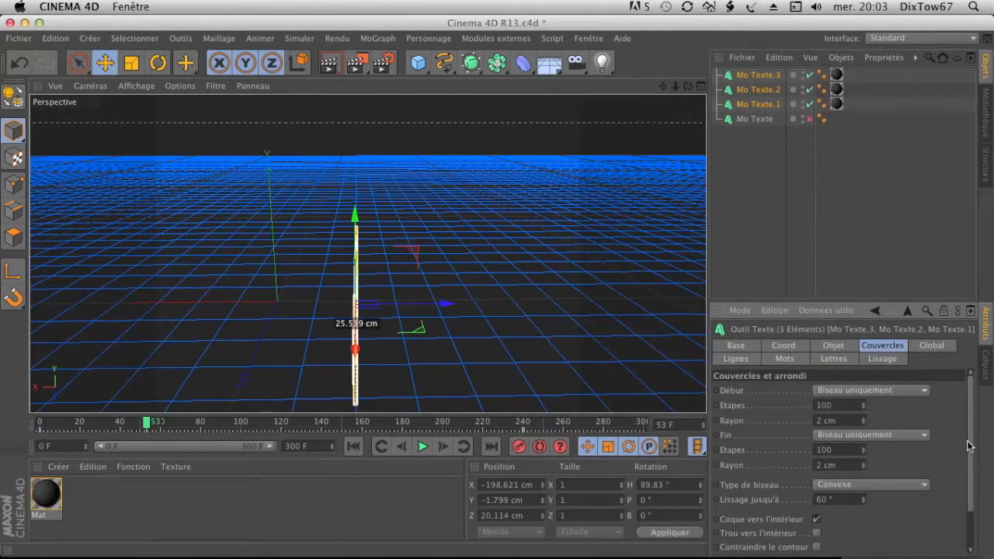
left_click_drag(973, 451, 970, 488)
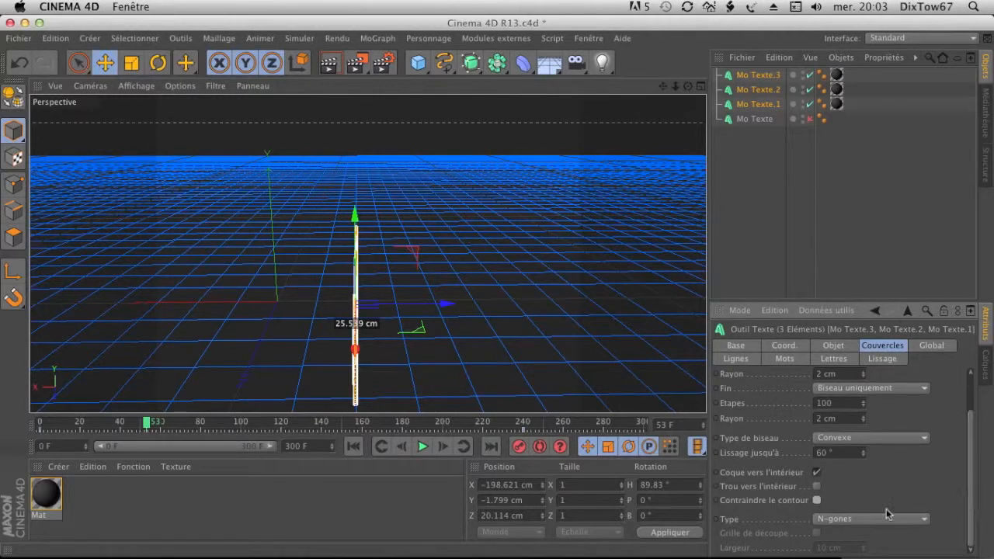
left_click(923, 519)
left_click(962, 442)
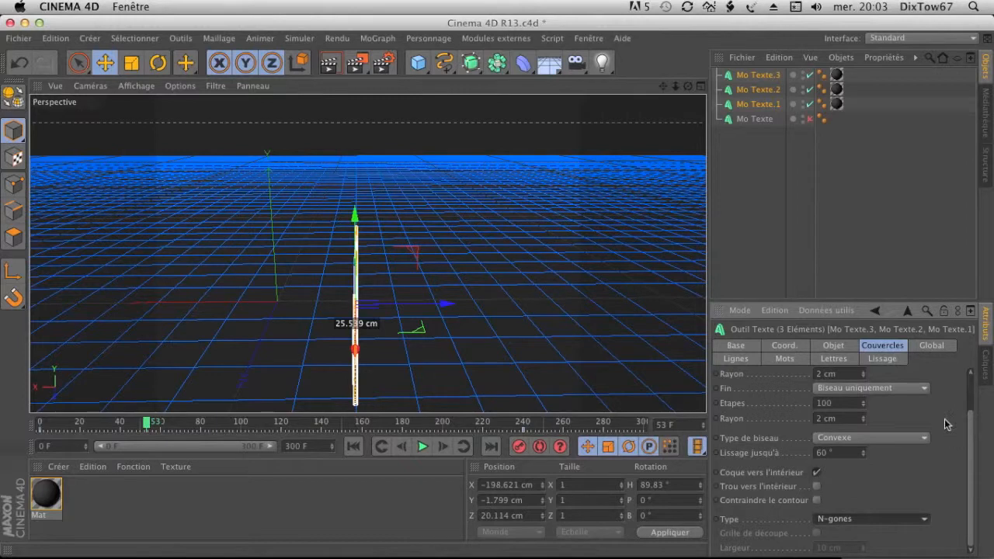
Add an Extrusion NURBS, place Mo Texte.3 inside it and enable its Hiérarchique option.
left_click(471, 62)
left_click(636, 78)
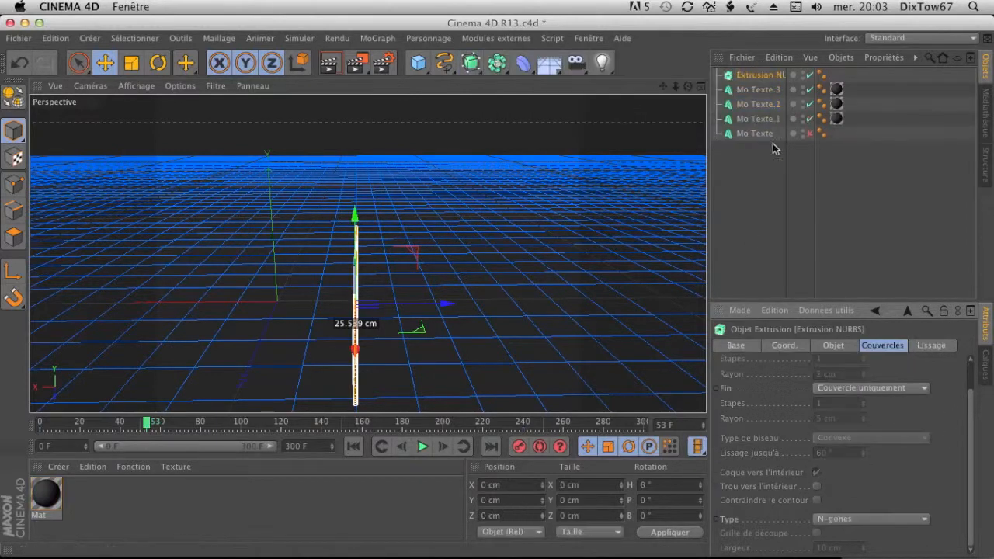
left_click(786, 159)
left_click(774, 75)
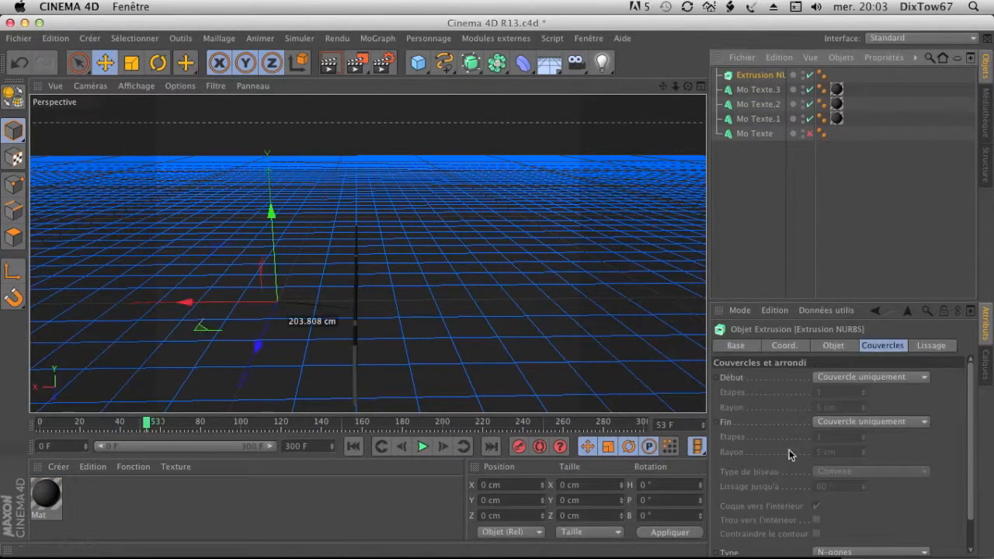
left_click(833, 345)
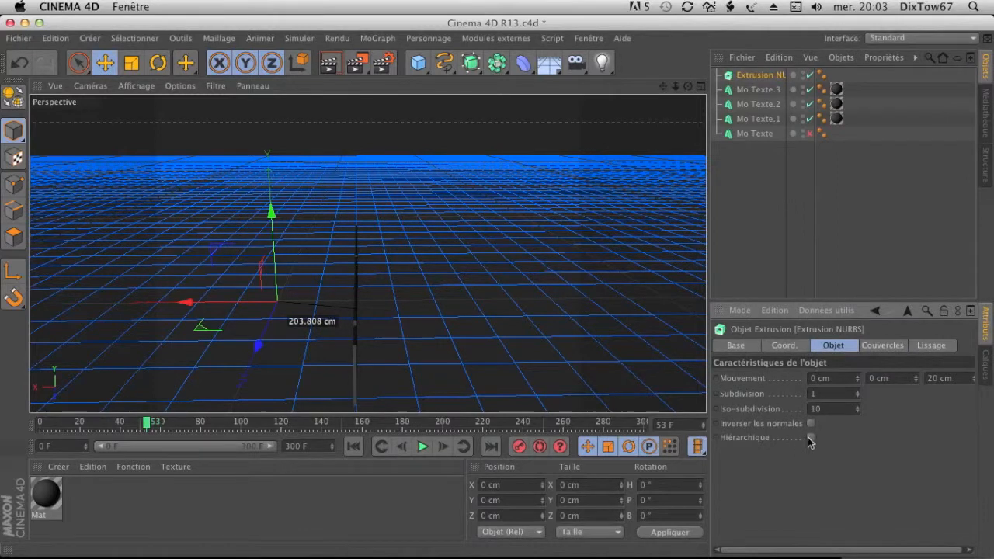
left_click(777, 161)
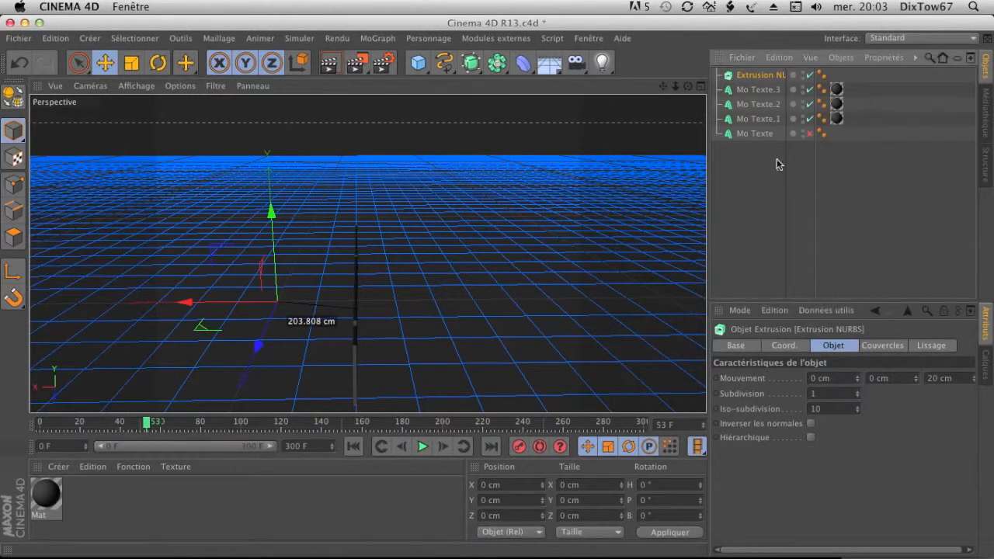
left_click_drag(762, 80, 772, 77)
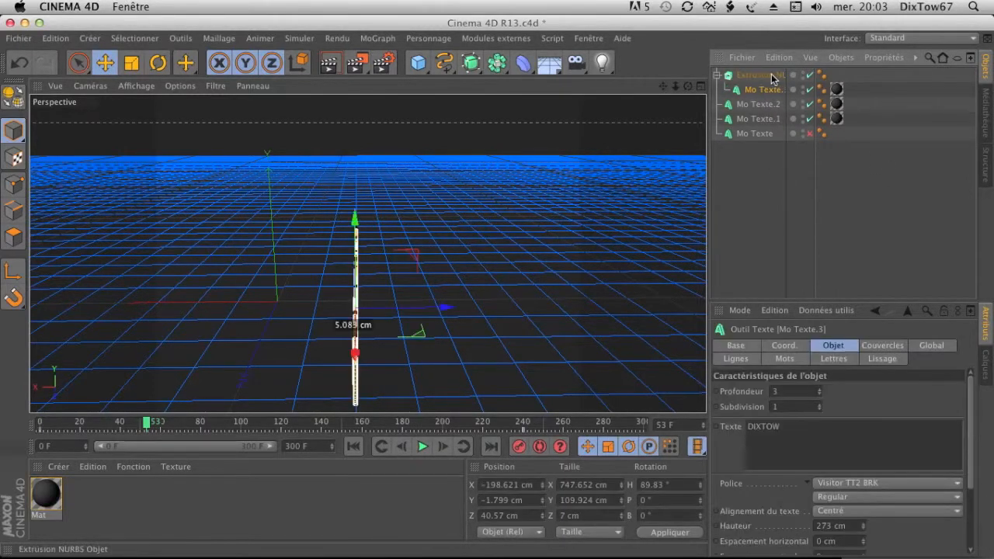
left_click(766, 77)
left_click(810, 438)
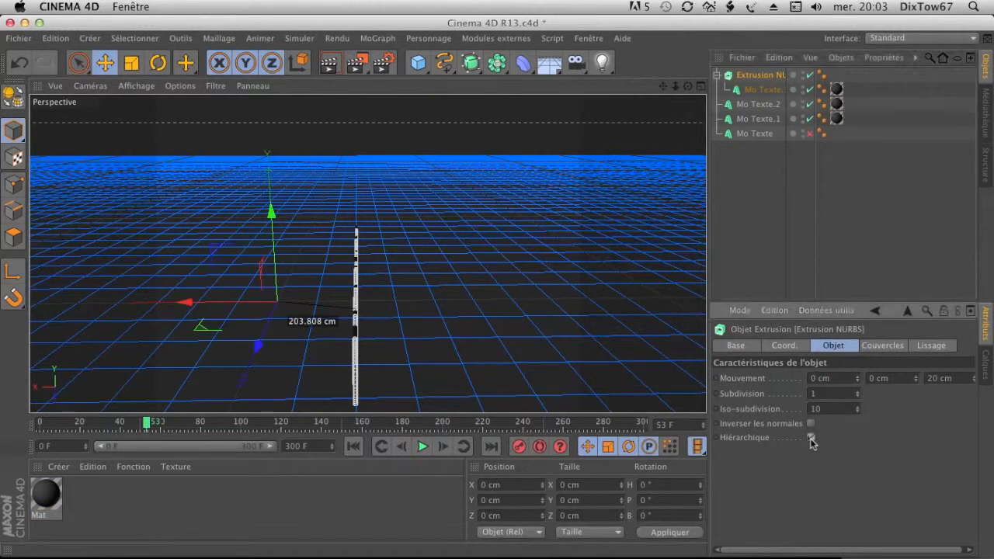
Add two more Extrusion NURBS objects and place Mo Texte.2 in one and Mo Texte.1 in the other.
left_click(735, 229)
left_click_drag(468, 77, 684, 74)
left_click_drag(753, 124, 754, 78)
left_click(471, 62)
left_click(652, 76)
left_click_drag(761, 151, 760, 78)
Enable the Hiérarchique option on the two new Extrusion NURBS objects.
left_click(759, 103)
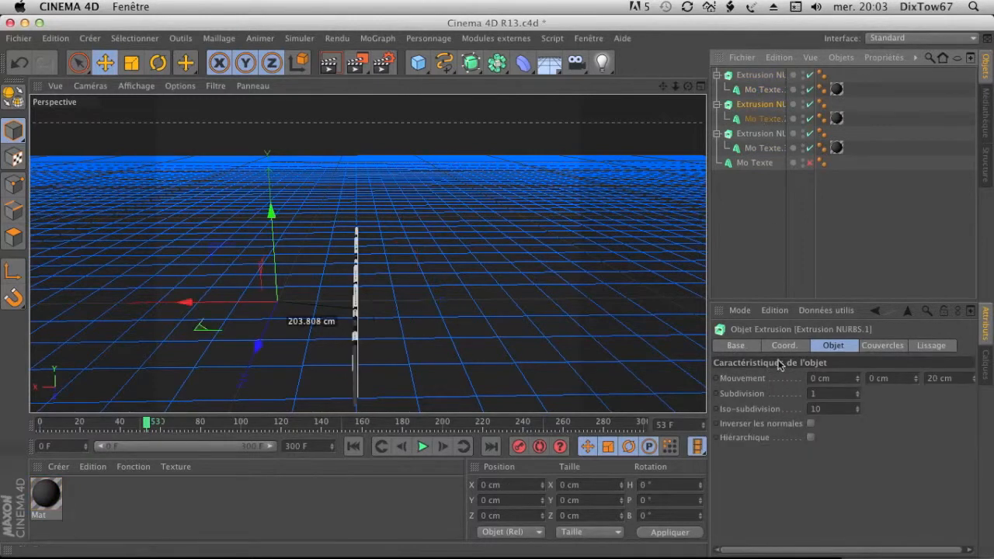
left_click(809, 438)
left_click(749, 76)
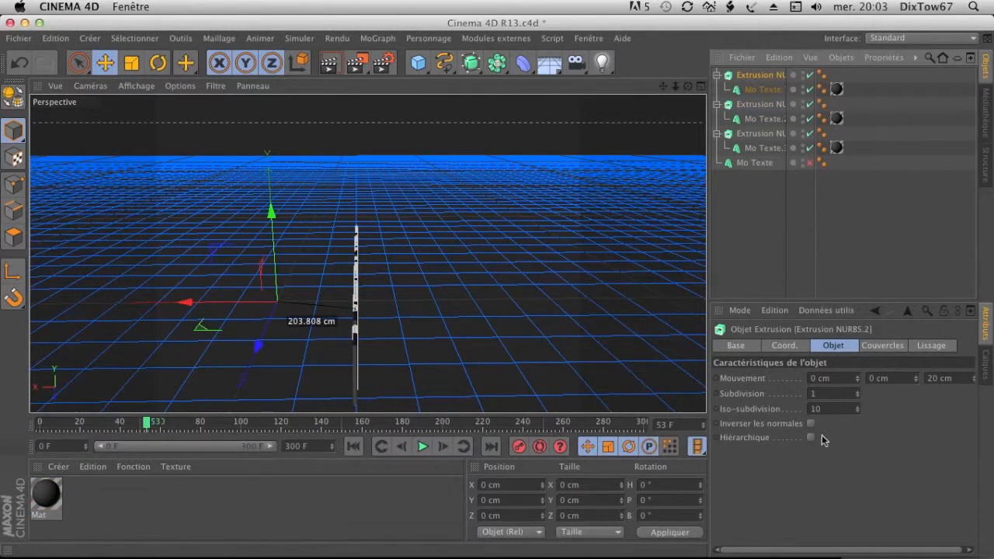
left_click(785, 294)
Play the animation from frame 0 to check the extruded outlines, then rewind and view the text from the front.
left_click(355, 448)
left_click(421, 448)
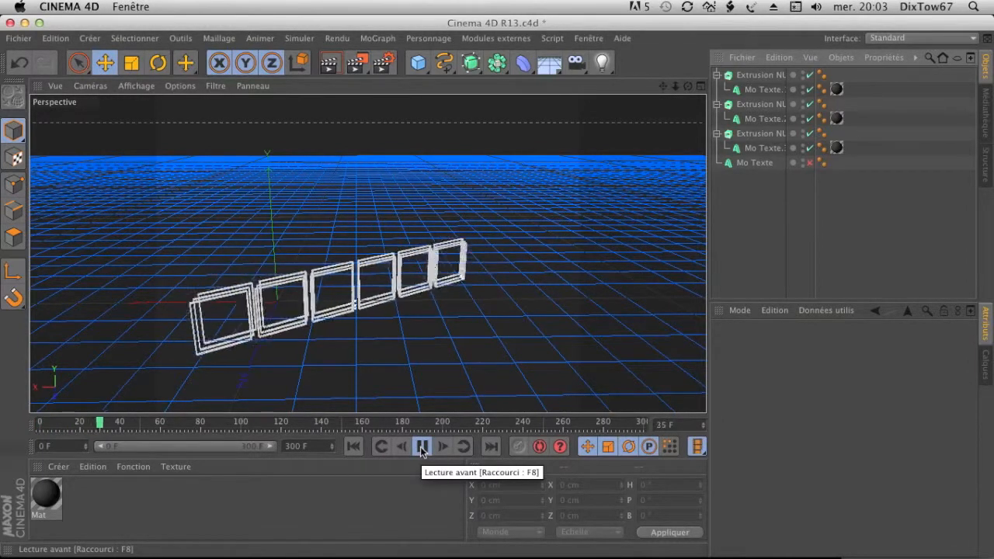
left_click(422, 449)
left_click(355, 447)
left_click_drag(687, 86, 904, 66)
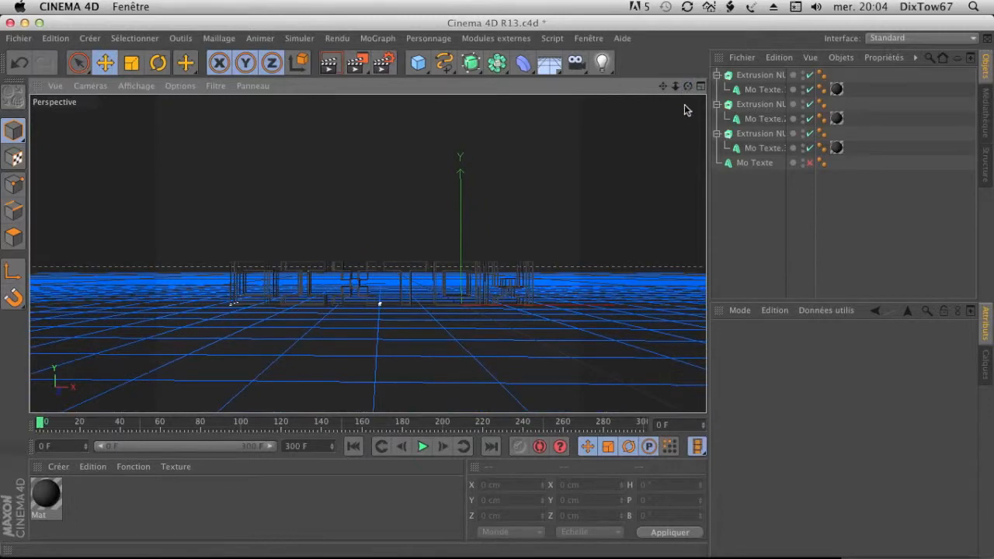
Collapse the three Extrusion NURBS groups in the object hierarchy.
left_click(717, 76)
left_click(716, 90)
left_click(717, 105)
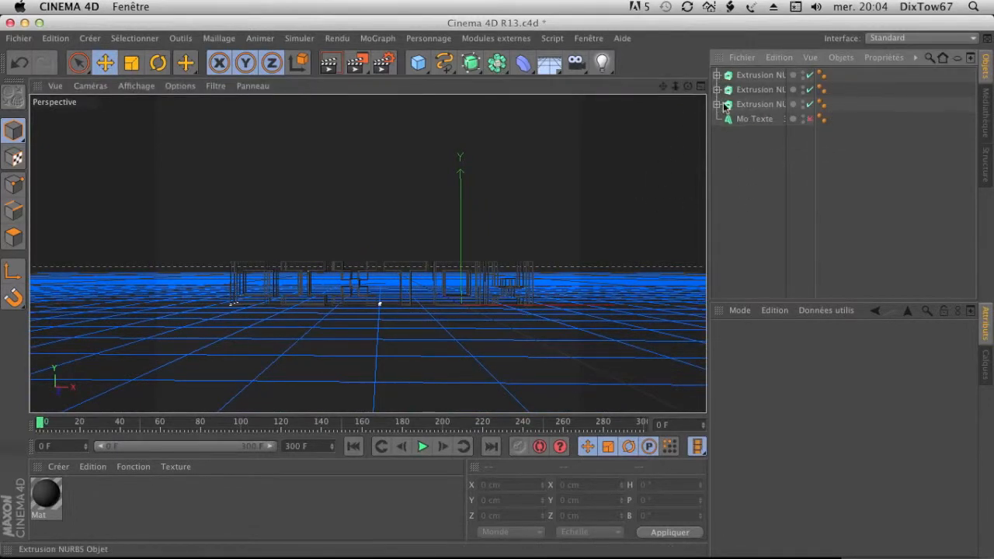
Enable Hiérarchique on the Extrusion NURBS containing Mo Texte.3 and play the animation to check the outlines.
left_click(757, 104)
left_click(811, 437)
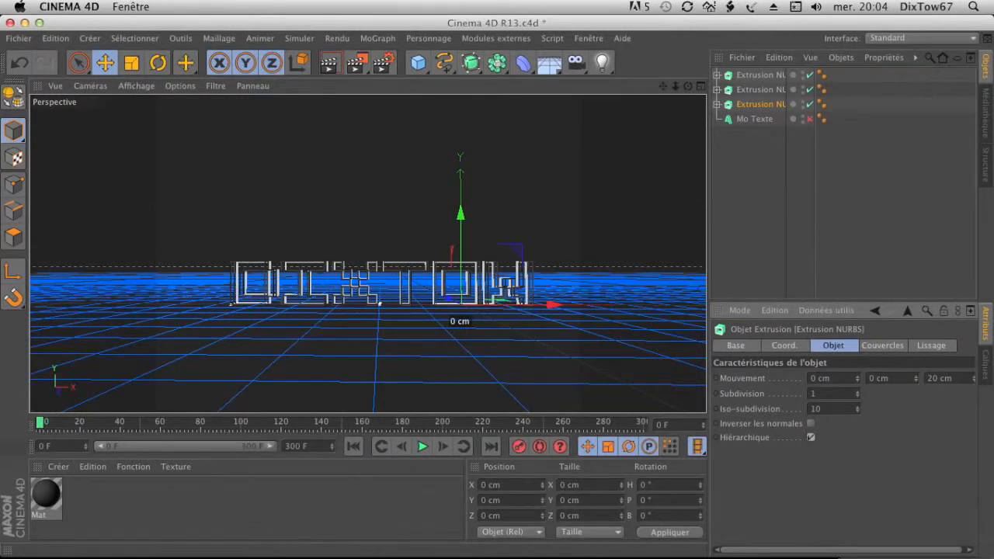
left_click(422, 446)
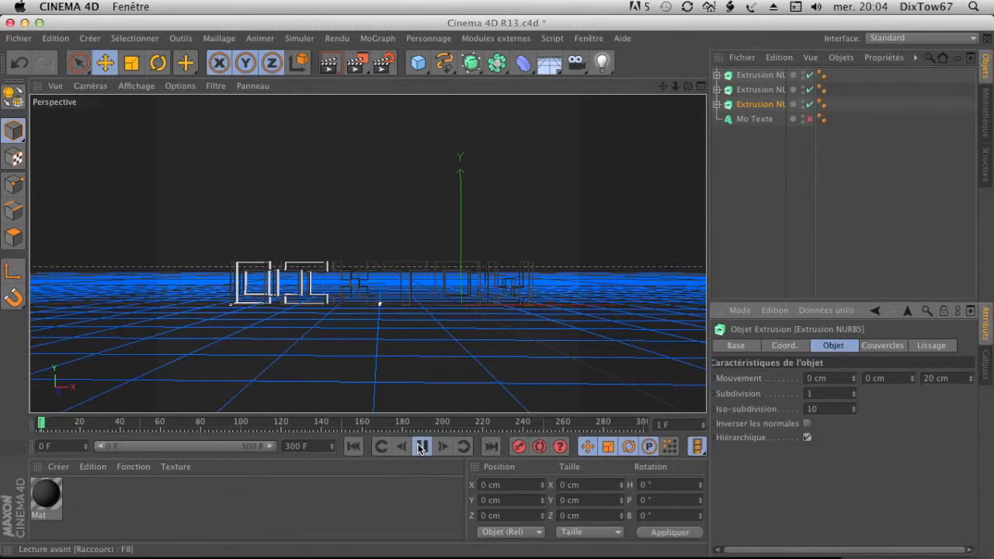
left_click(420, 446)
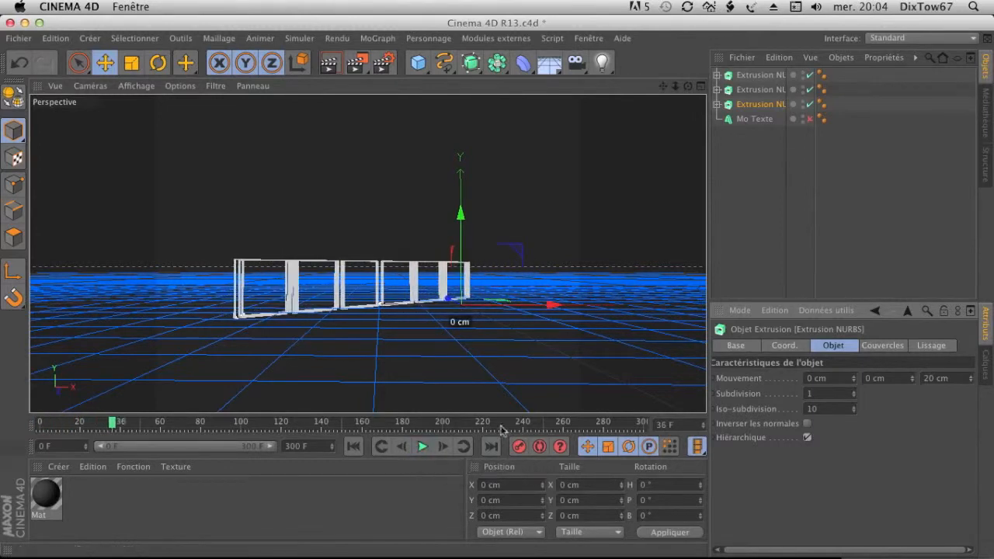
Move Mo Texte.3 out of its Extrusion NURBS and delete that Extrusion NURBS.
left_click(723, 104)
left_click(717, 104)
left_click_drag(762, 119, 760, 140)
left_click(749, 105)
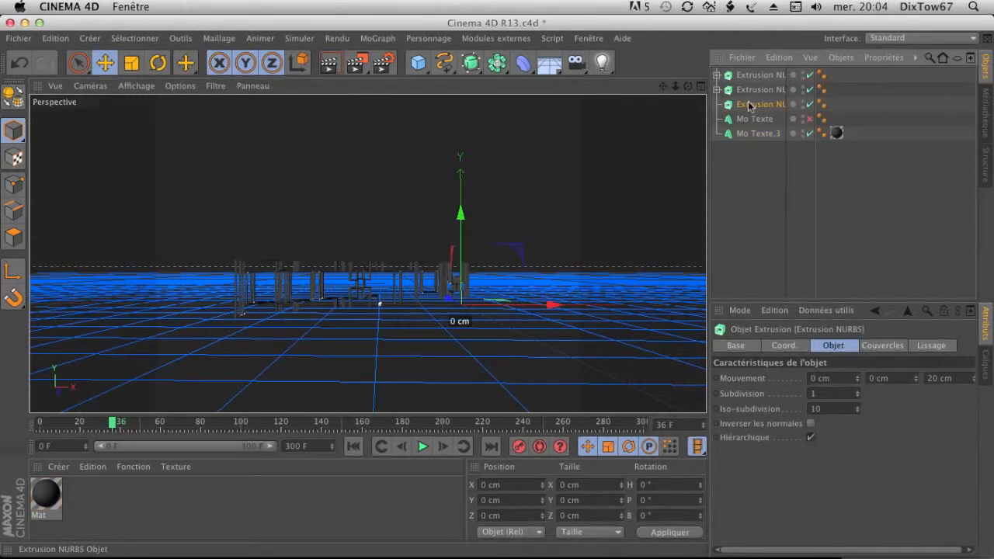
key("BackSpace")
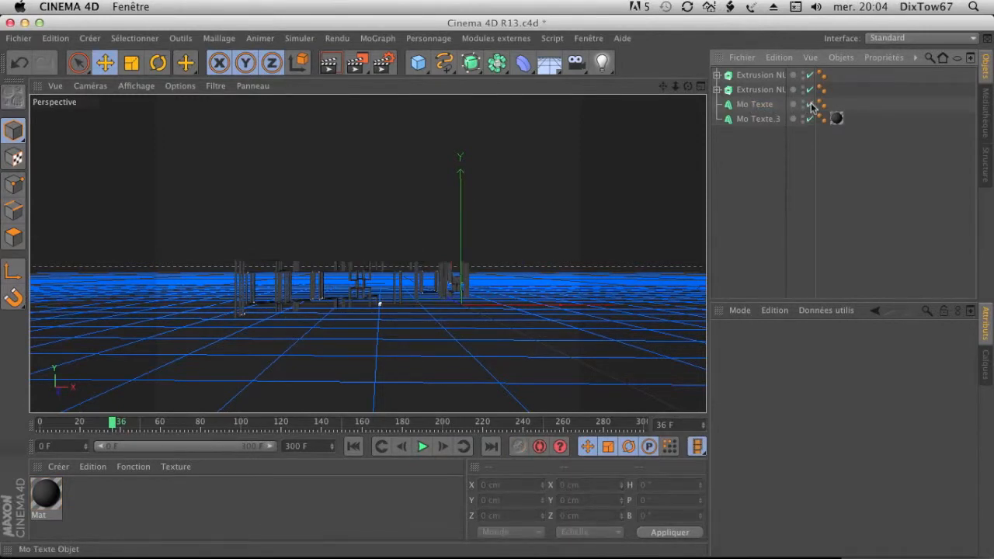
left_click(810, 104)
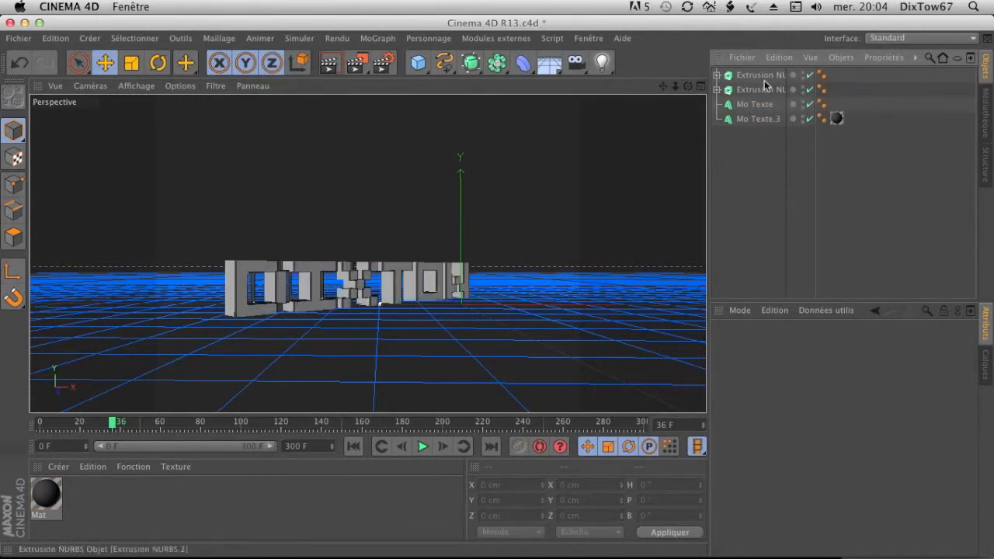
left_click(810, 104)
Move Mo Texte.2 out of its Extrusion NURBS and delete the emptied object.
left_click(717, 89)
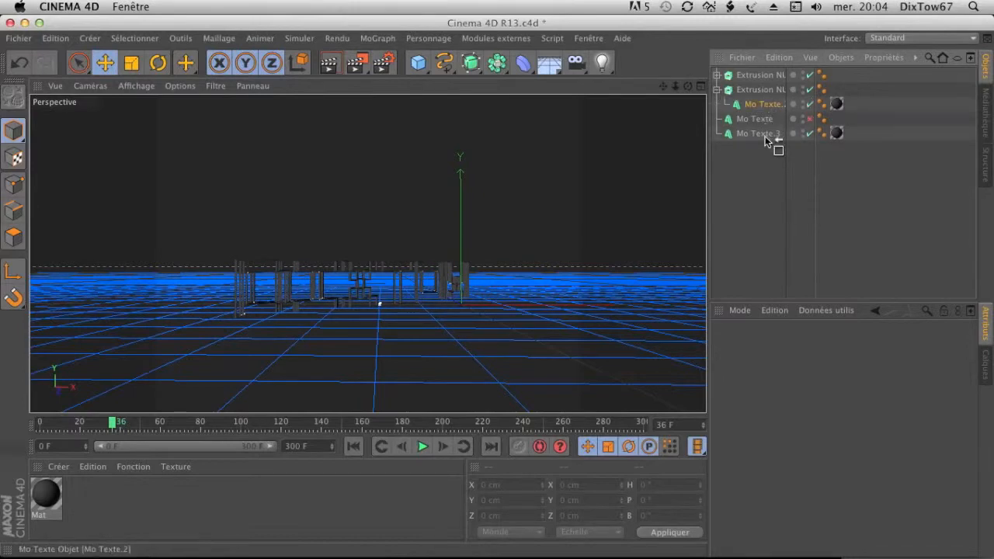
left_click_drag(765, 126, 765, 140)
left_click(756, 89)
key("BackSpace")
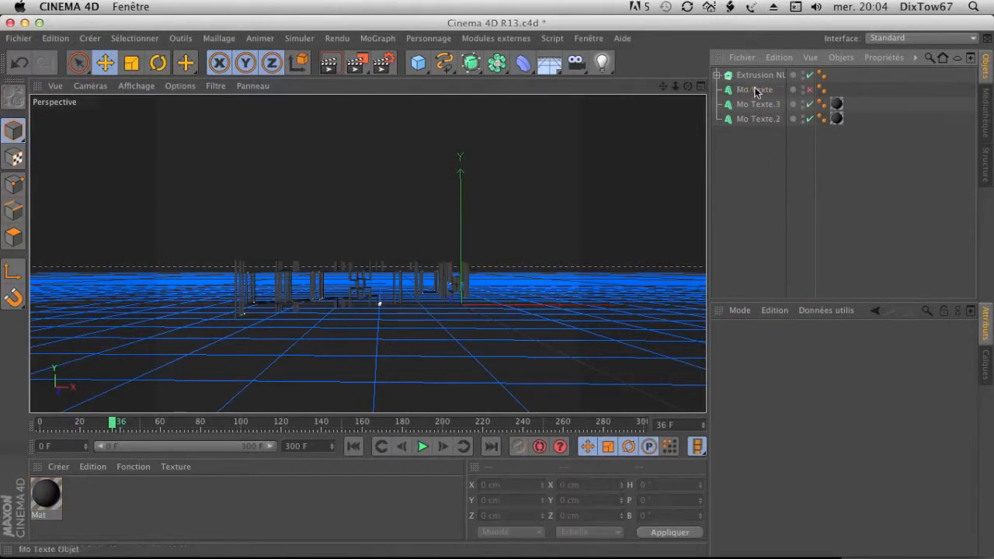
Take Mo Texte.1 out of the last Extrusion NURBS and delete that Extrusion NURBS.
left_click(716, 75)
left_click(762, 90)
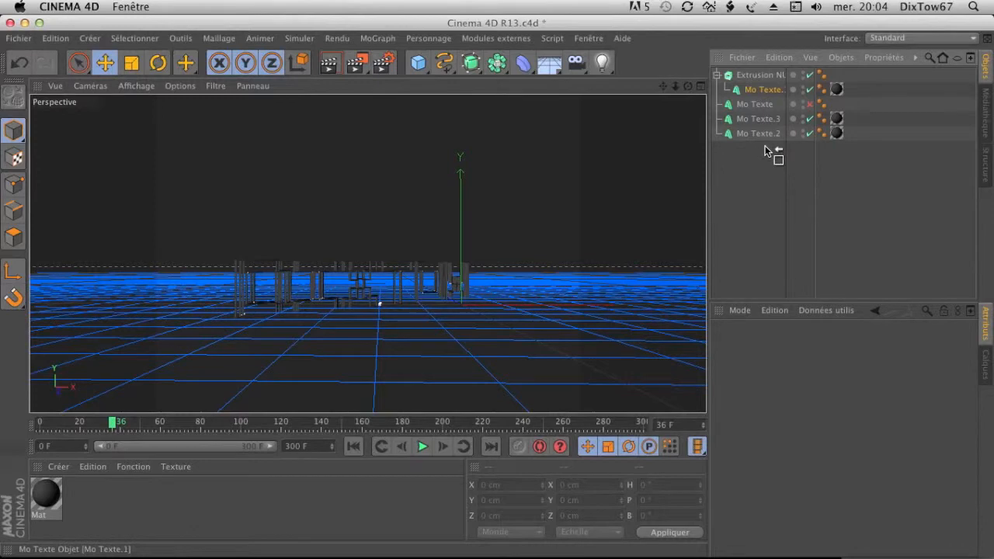
left_click_drag(767, 150, 766, 145)
left_click(757, 74)
key("BackSpace")
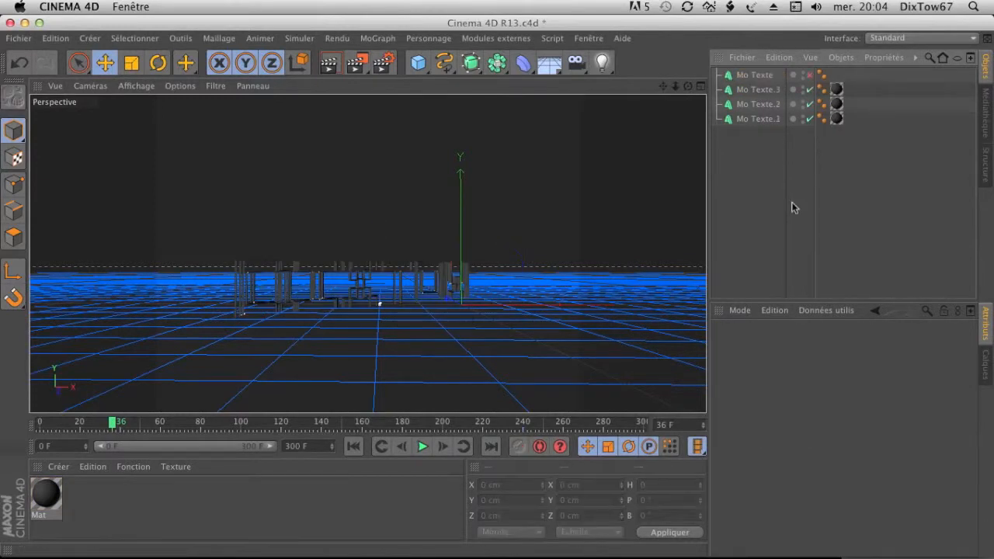
Play the animation from frame 0 to check the outline texts without Extrusion NURBS.
left_click(353, 446)
left_click(423, 447)
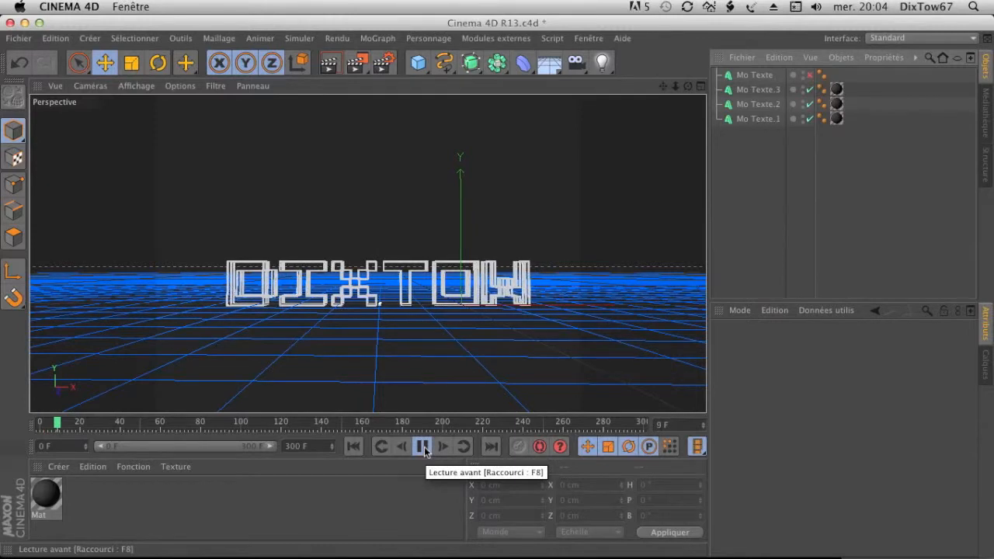
left_click(423, 447)
Select Mo Texte.1, Mo Texte.2 and Mo Texte.3 together and inspect their cap and bevel settings.
double_click(760, 122)
left_click(761, 146)
left_click(729, 120)
left_click(739, 90, "shift")
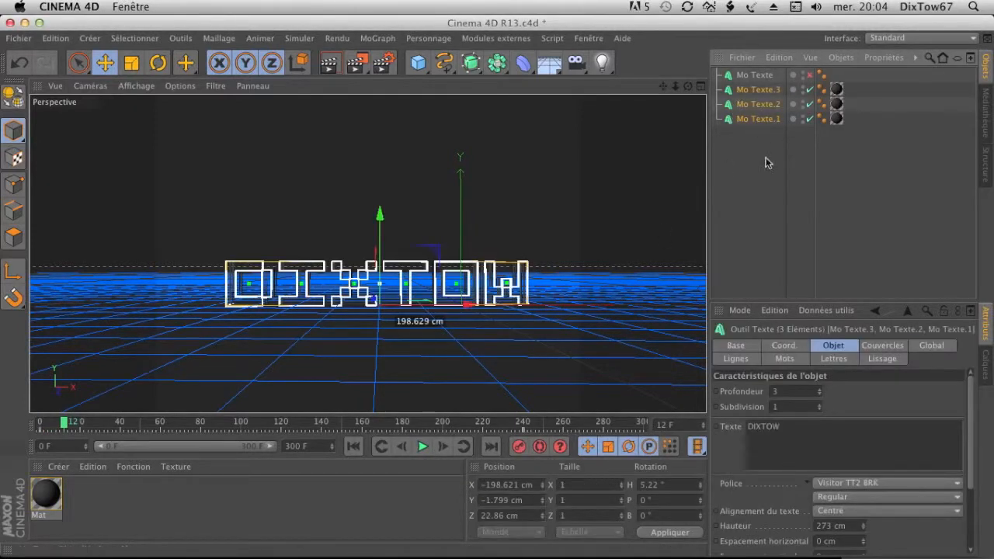
left_click(800, 344)
left_click(875, 346)
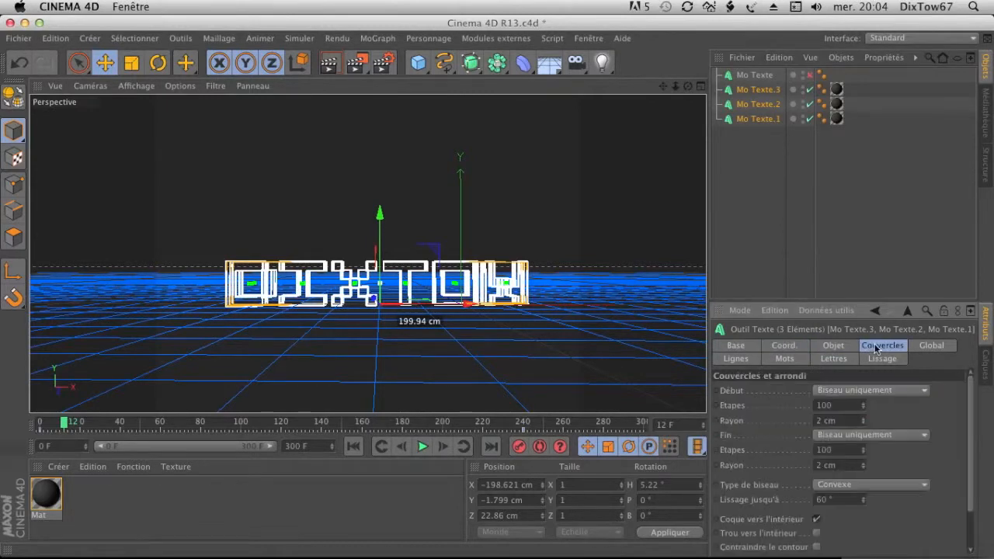
left_click(738, 258)
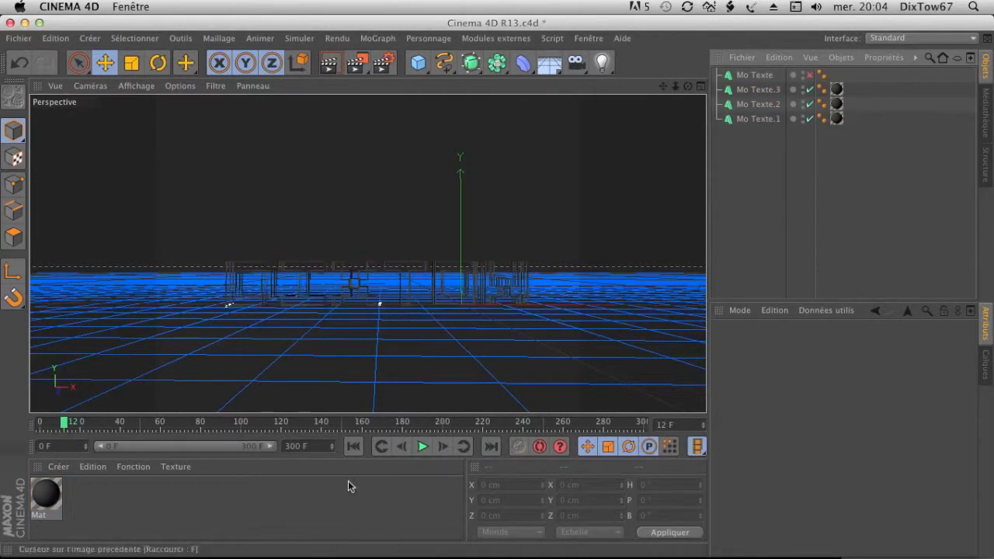
Resume the animation to check the rotating outlines, then return to frame 0.
left_click(422, 447)
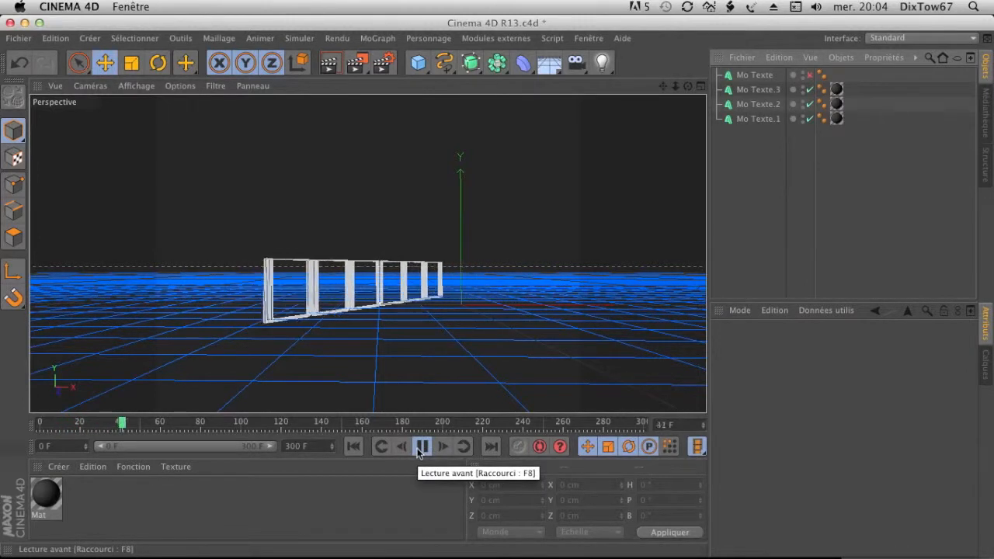
left_click(418, 449)
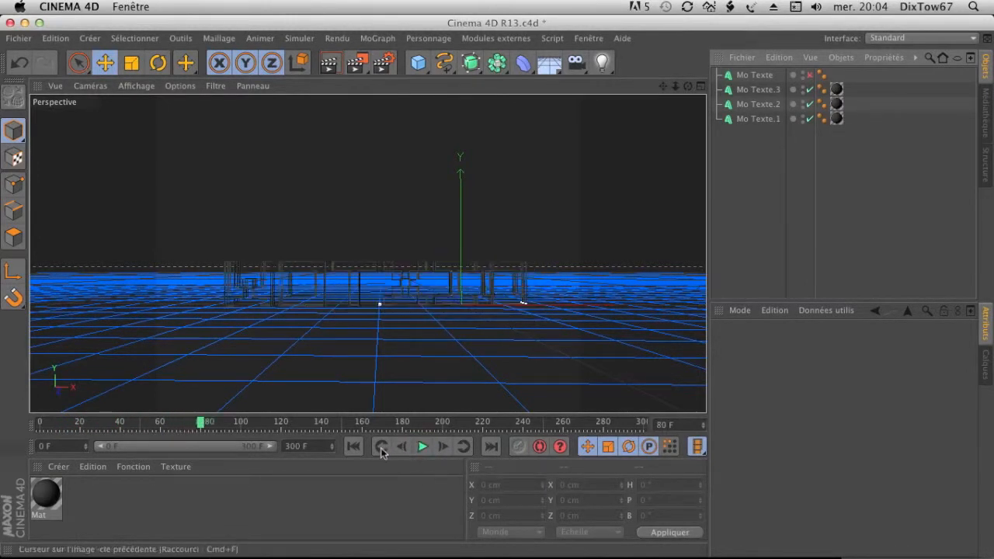
left_click(355, 448)
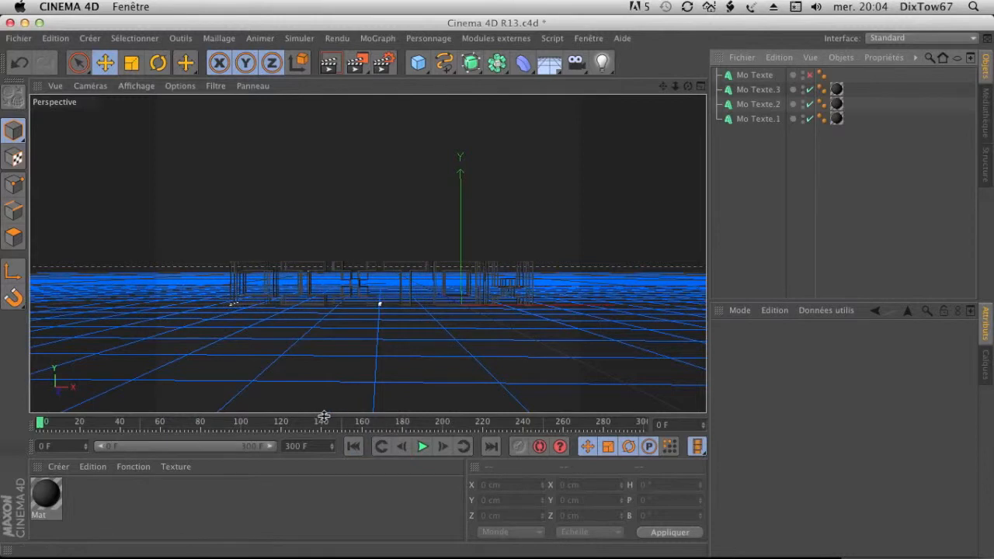
mouse_move(40, 426)
left_mouse_down()
mouse_move(524, 428)
mouse_move(40, 432)
left_mouse_up()
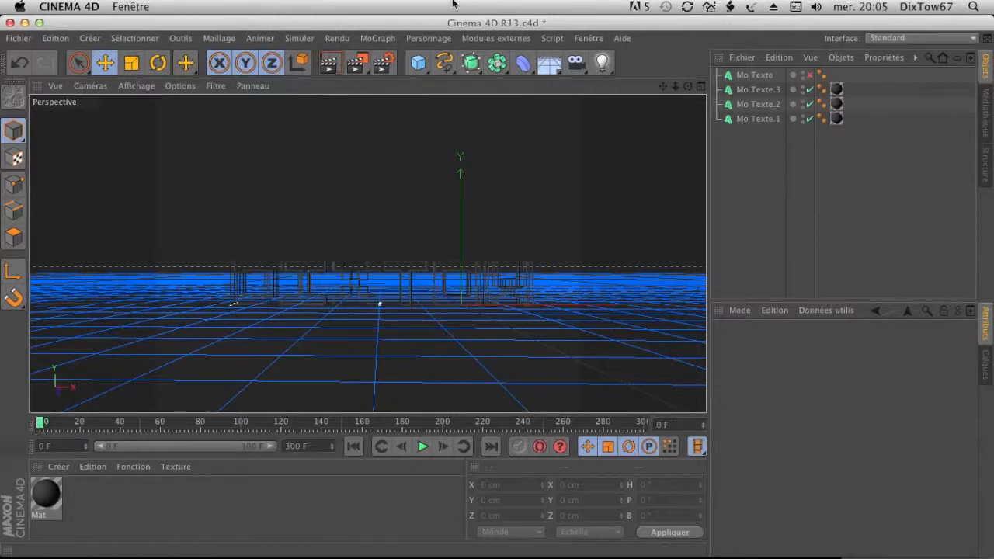
Set the render output to the Film/Vidéo preset HDV/HDTV 720 29.97.
left_click(383, 62)
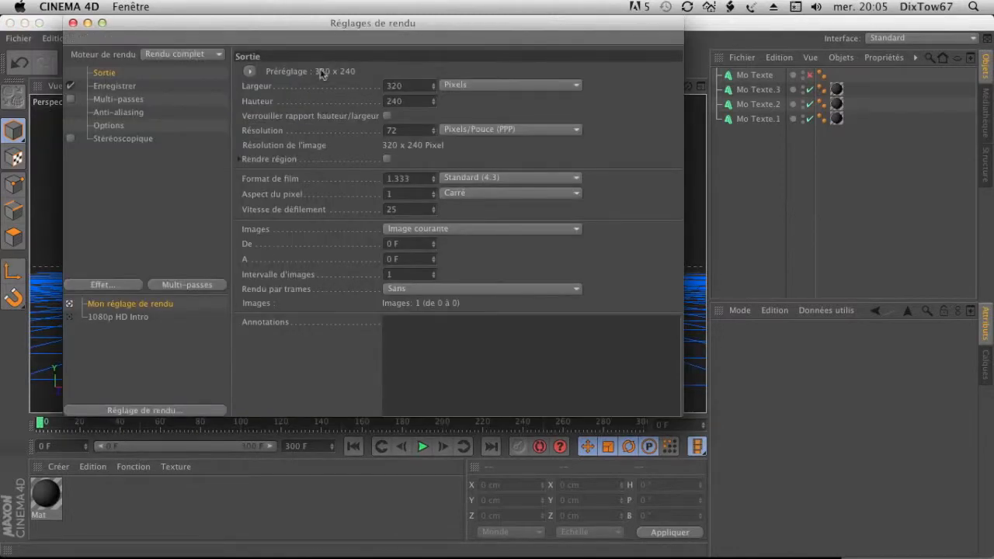
left_click(249, 70)
mouse_move(311, 116)
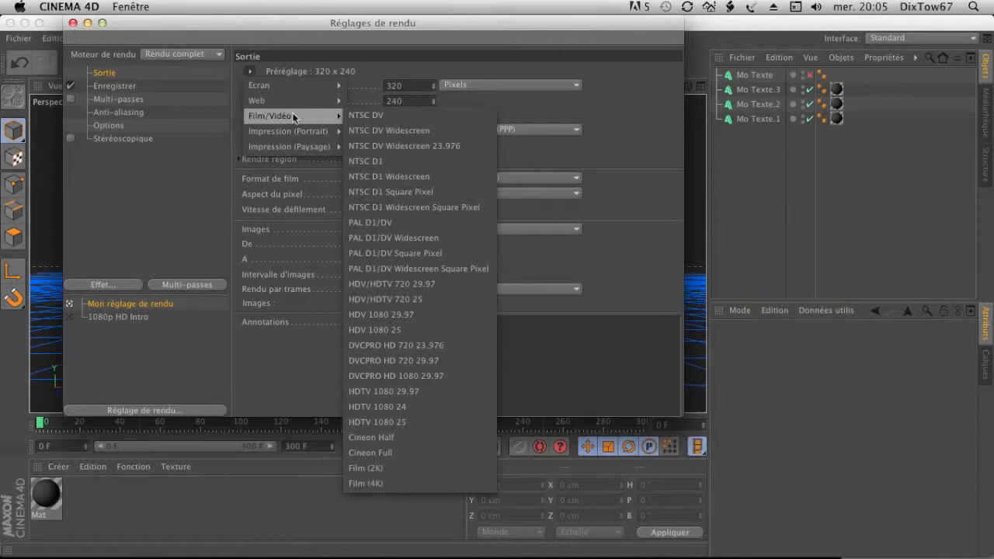
left_click(450, 286)
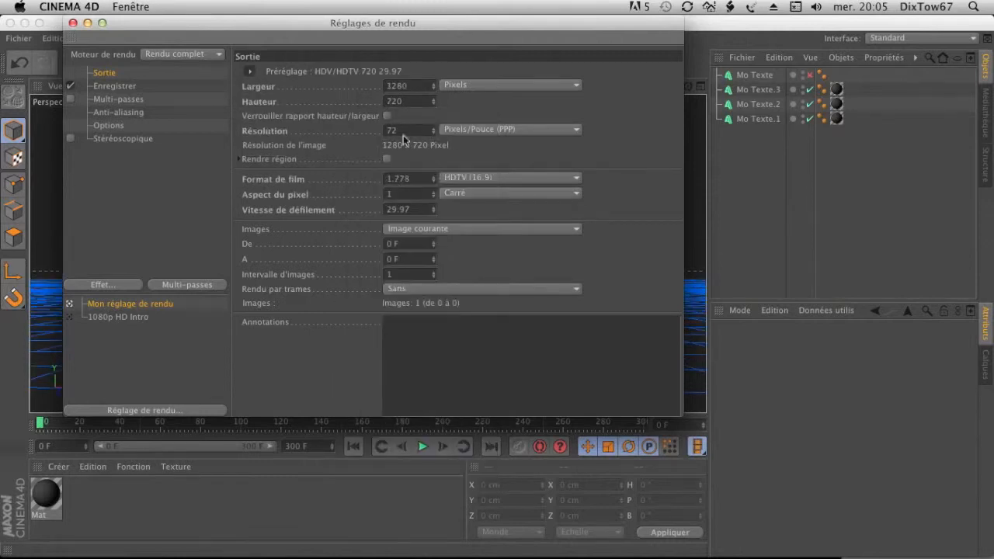
Set the frames to render to Manuellement, from 0 to 240.
left_click(420, 229)
left_click(437, 244)
left_click(412, 260)
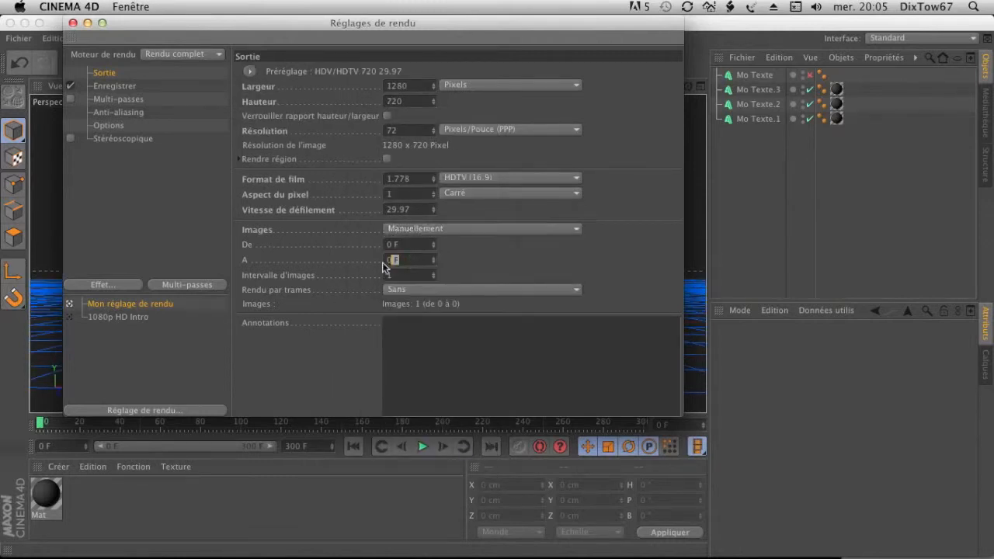
type("240")
key("Return")
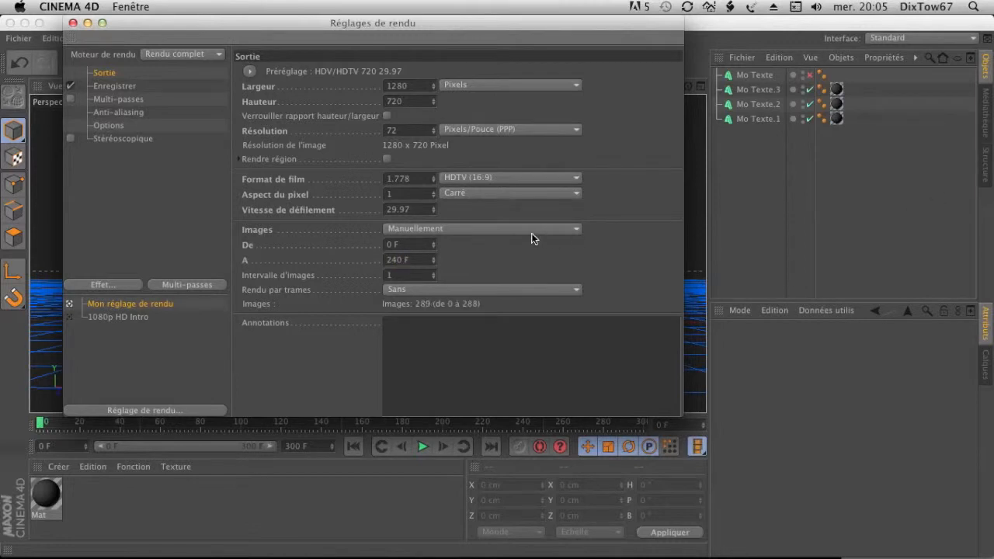
Set the saved render format to PNG and enable Canal alpha.
left_click(115, 86)
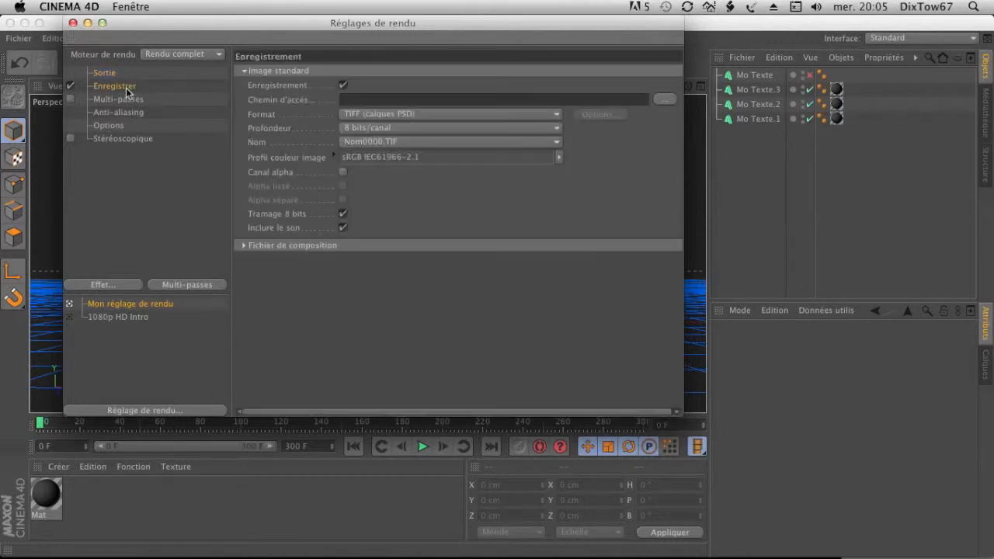
left_click(369, 116)
left_click(359, 271)
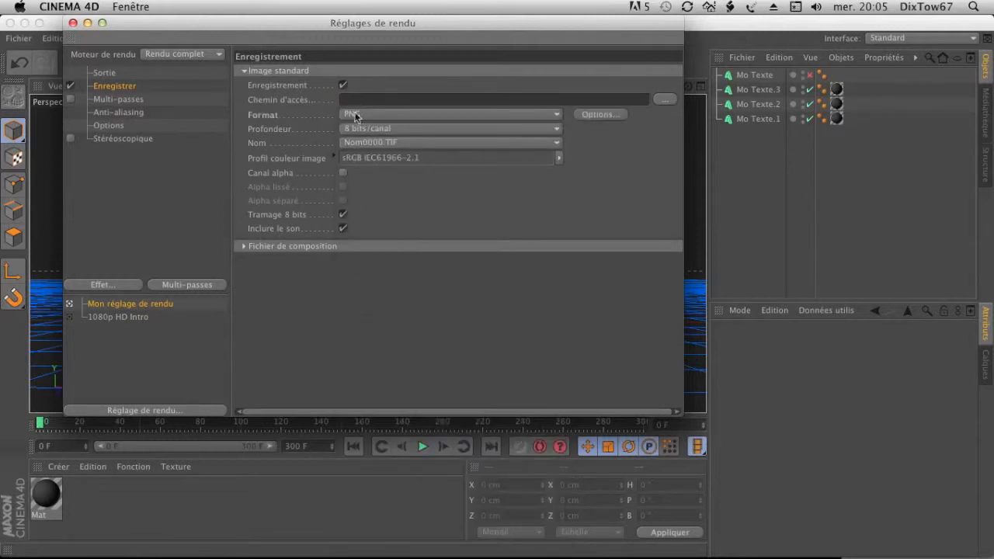
left_click(343, 173)
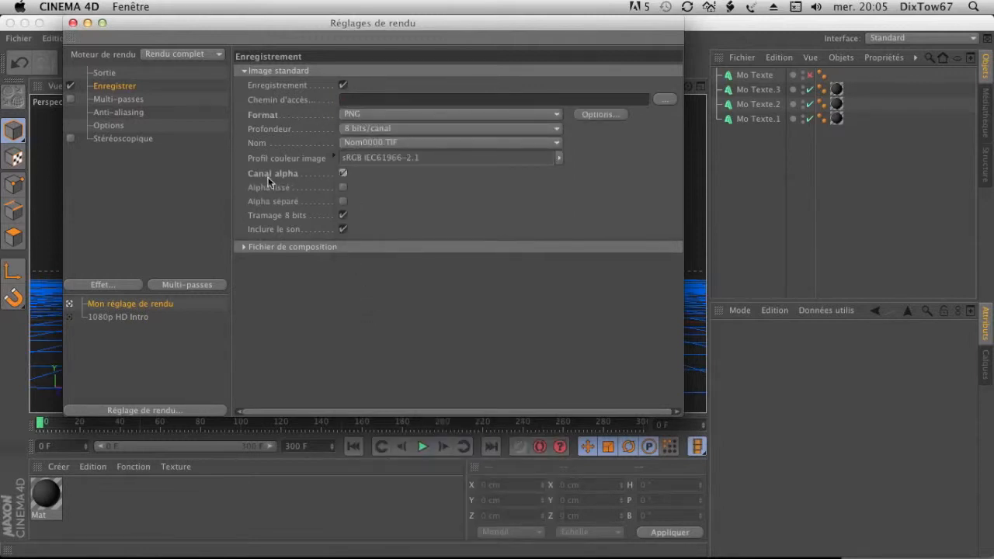
Set the render anti-aliasing to Au mieux with Niveau min and Niveau max at 1x1, and close the render settings.
left_click(94, 99)
left_click(113, 112)
left_click(419, 71)
left_click(399, 123)
left_click(396, 101)
left_click(392, 111)
left_click(109, 126)
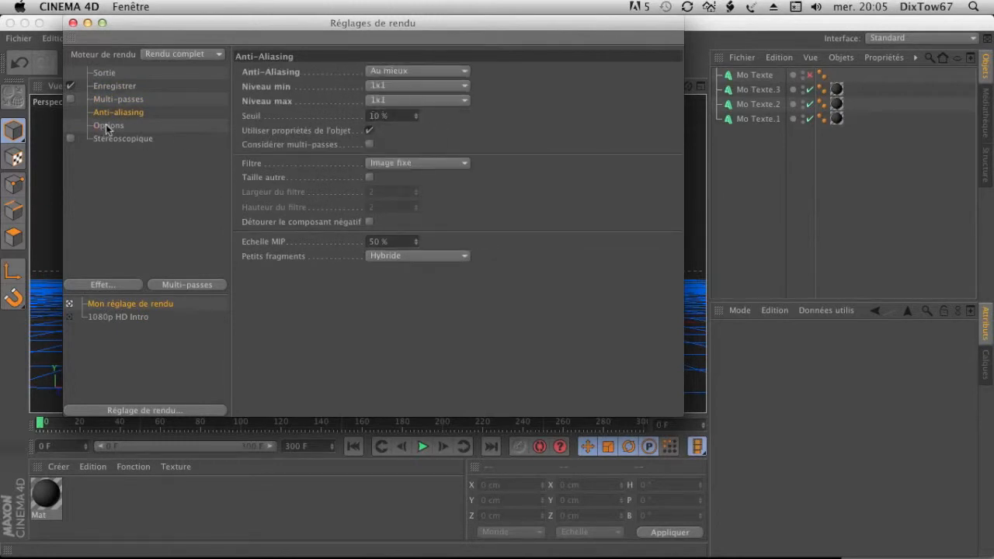
left_click(165, 195)
left_click(72, 23)
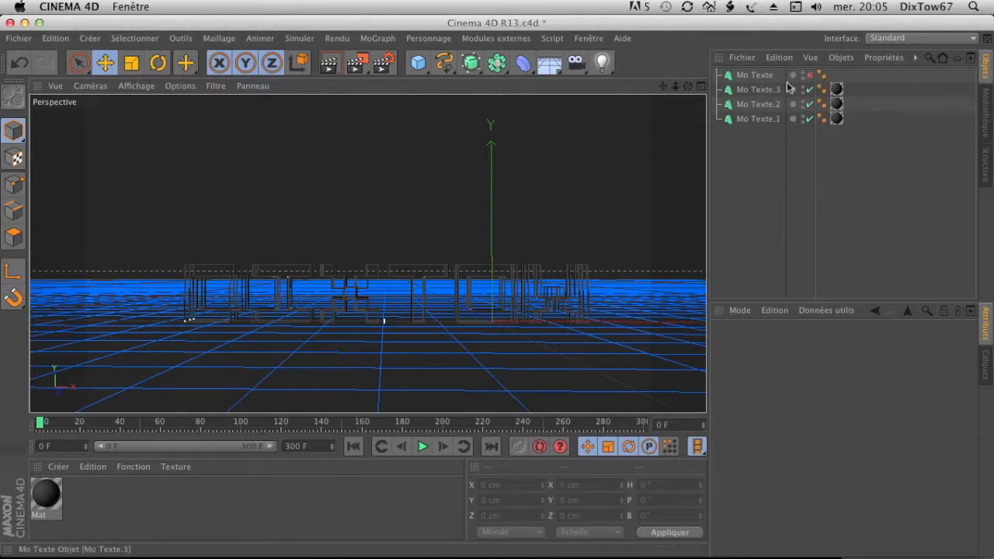
Re-enable the original Mo Texte object.
left_click(809, 75)
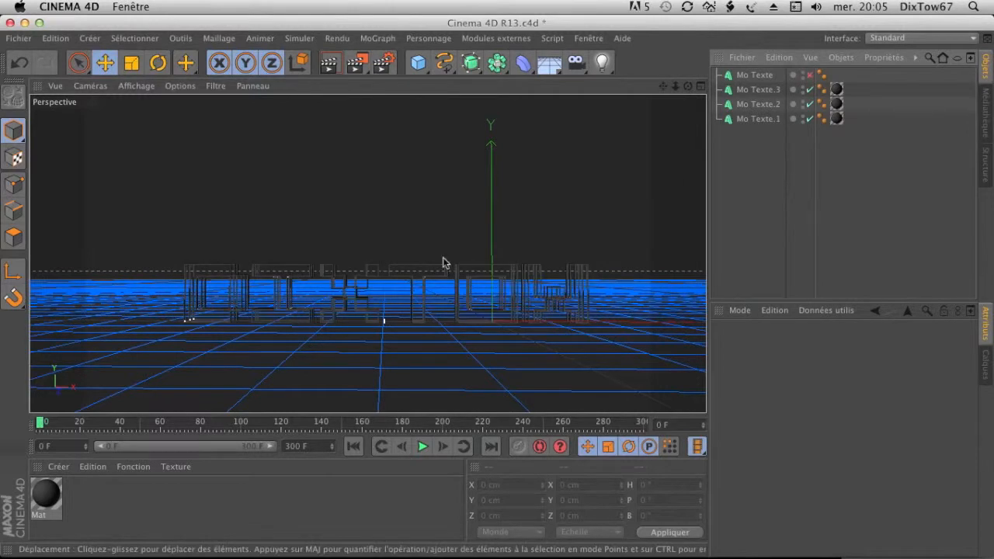
left_click_drag(663, 85, 642, 72)
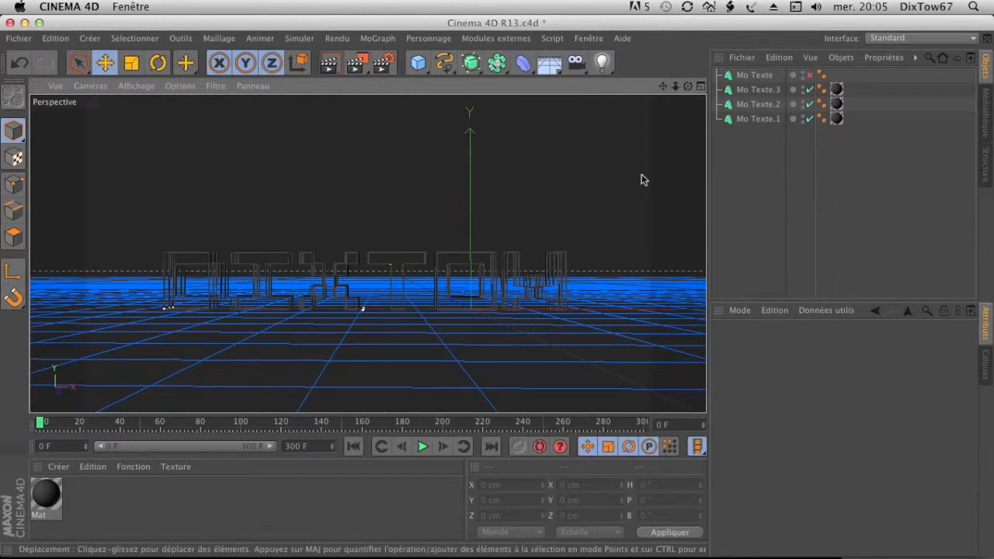
left_click(811, 78)
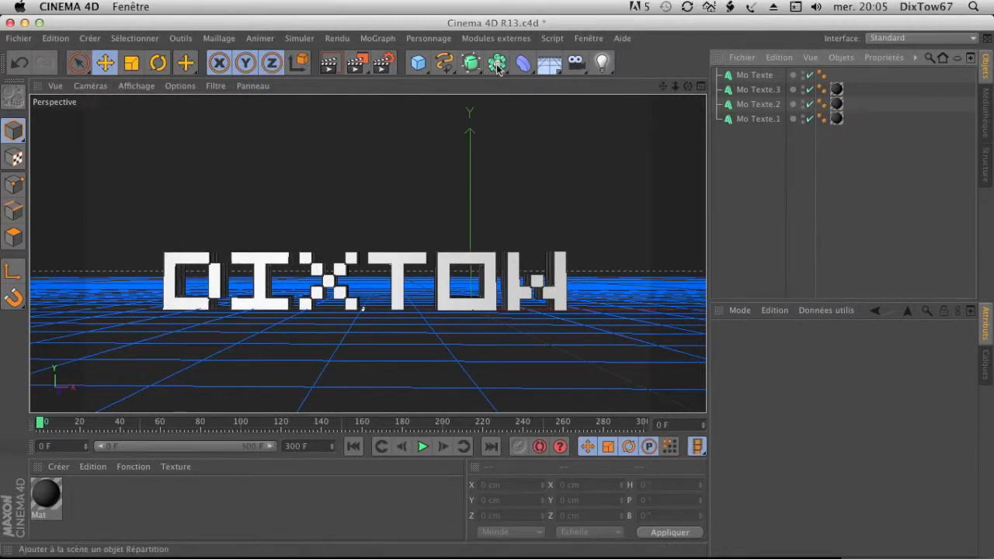
Add a Réseau d'atomes object and nest Mo Texte inside it.
left_click_drag(504, 68, 706, 73)
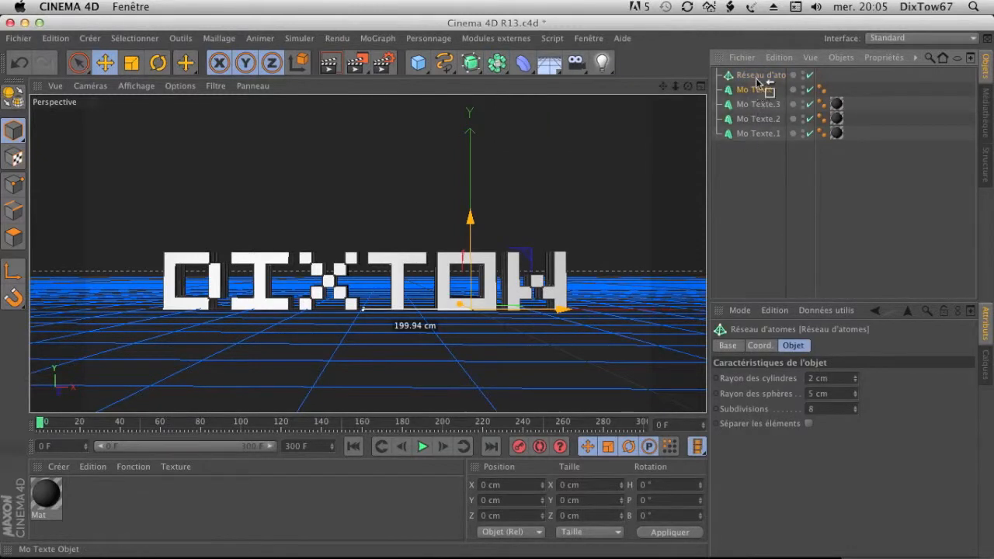
left_click_drag(757, 78, 752, 79)
left_click(751, 173)
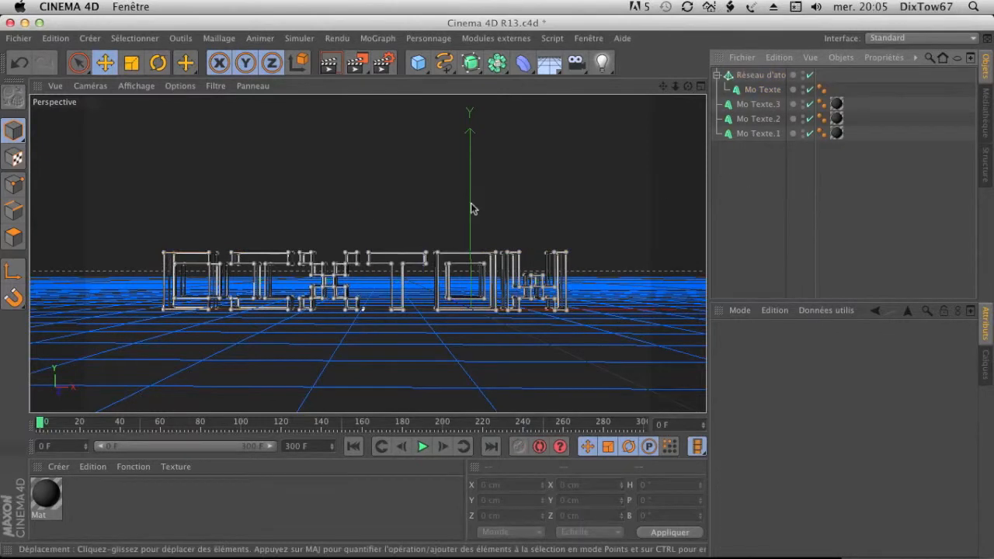
Enable Séparer les éléments on the Réseau d'atomes and set its cylinder radius to 1 cm and sphere radius to 1.5 cm.
left_click(763, 76)
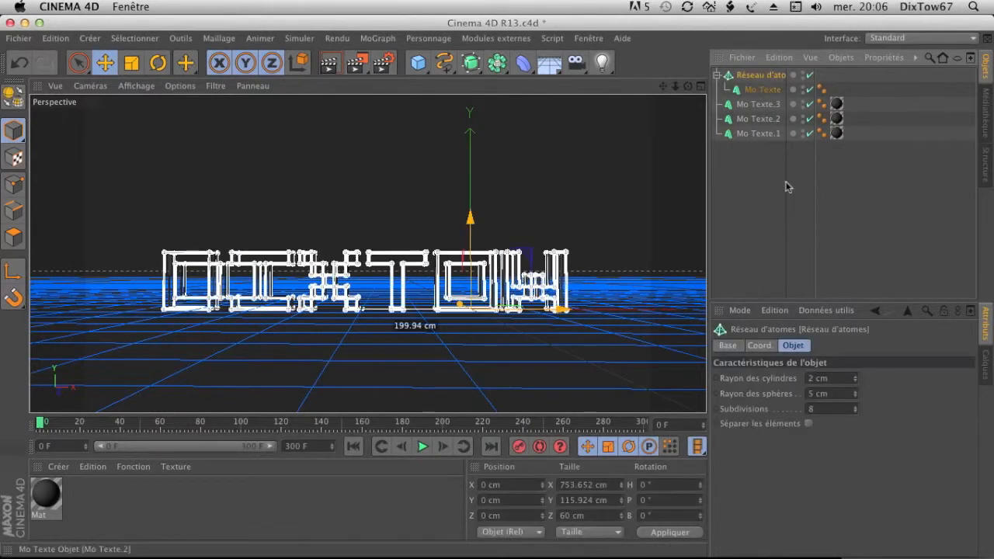
left_click(809, 424)
left_click(774, 264)
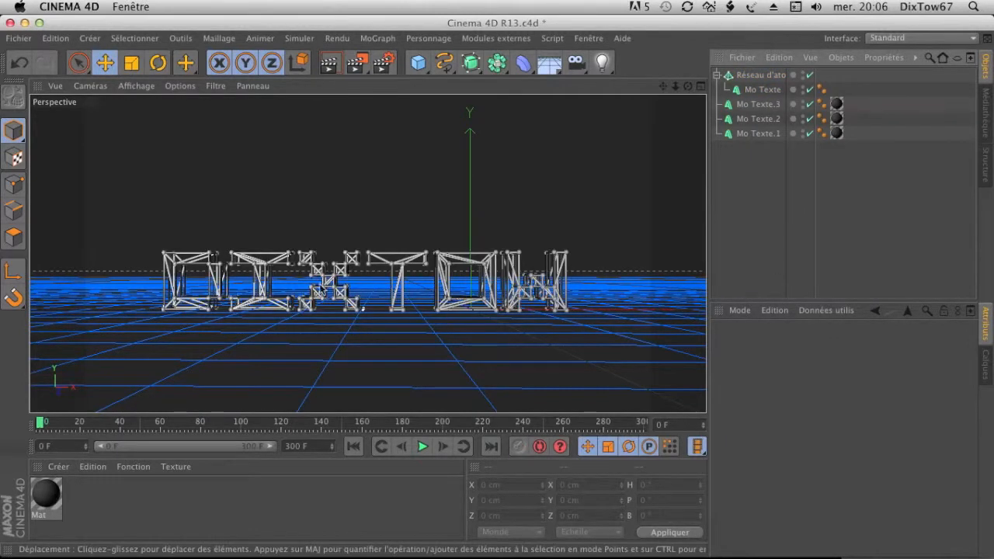
left_click(764, 77)
left_click(825, 394)
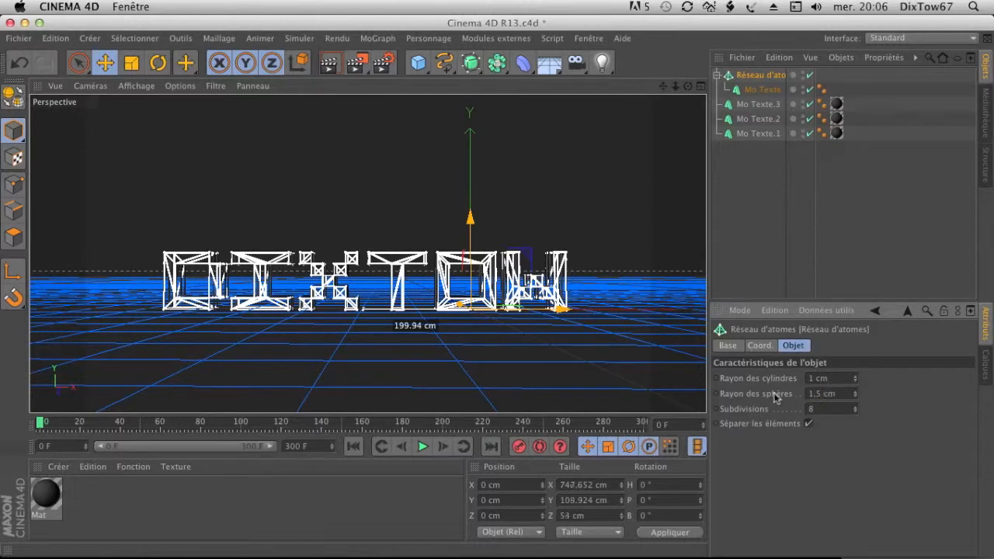
left_click(851, 264)
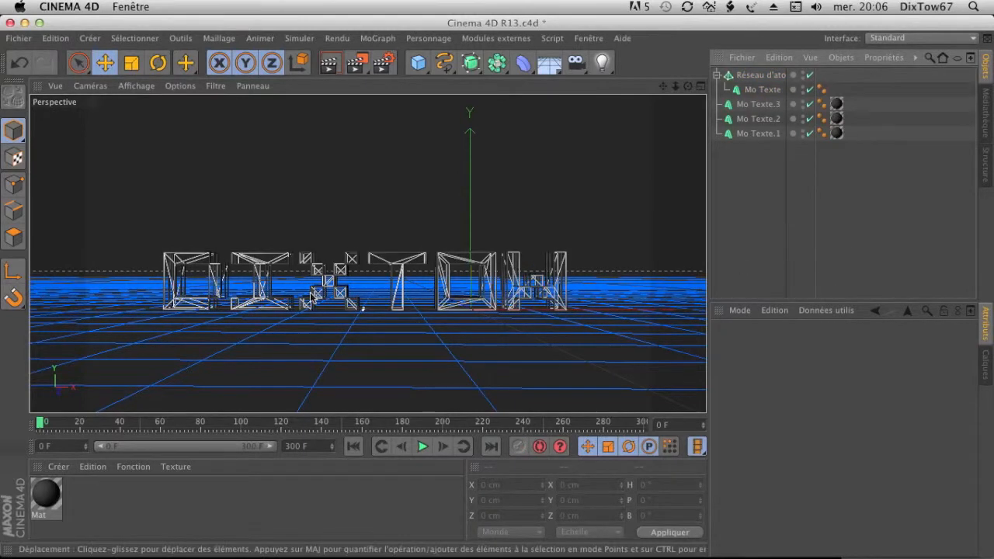
Disable the outline copies Mo Texte.3, Mo Texte.2 and Mo Texte.1.
left_click(810, 103)
left_click(810, 118)
left_click(810, 132)
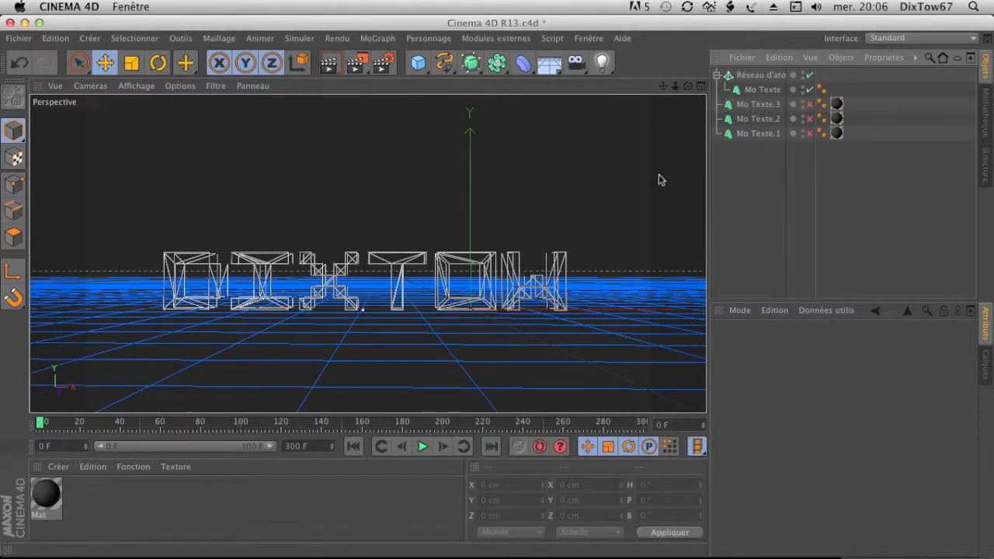
Preview-render the wireframe text in the viewport and scrub the animation from frame 0 to about frame 241 and back.
left_click(329, 63)
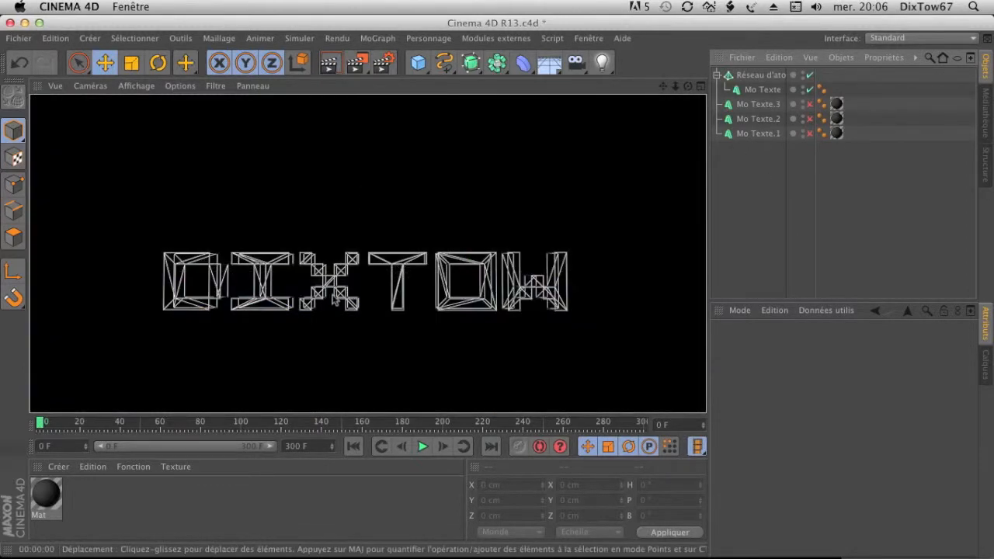
left_click(765, 213)
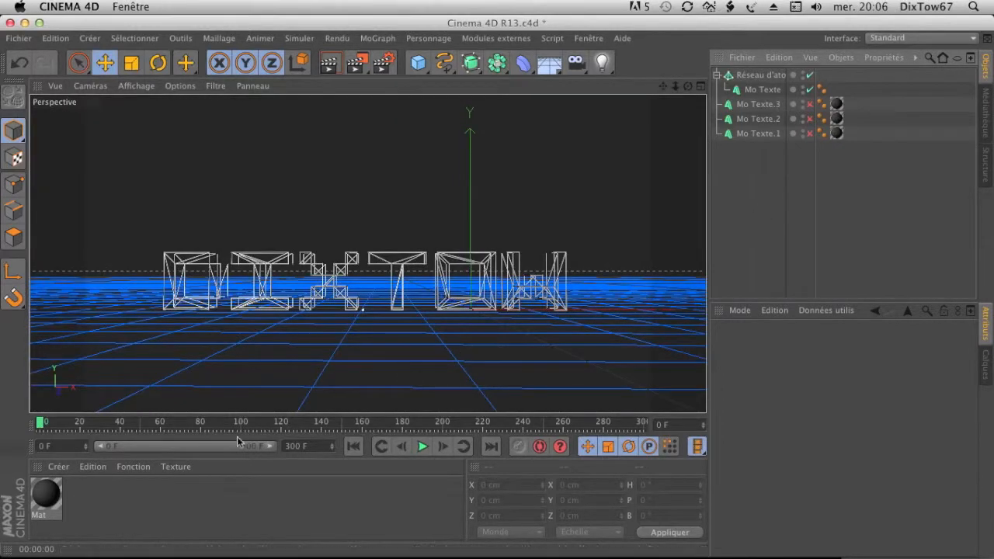
left_click_drag(40, 423, 527, 426)
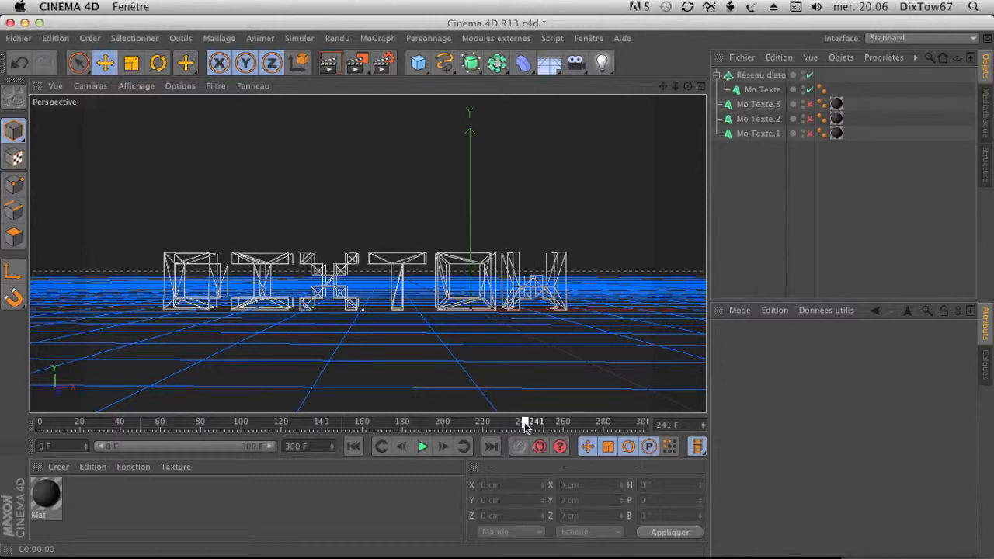
left_click_drag(521, 424, 35, 428)
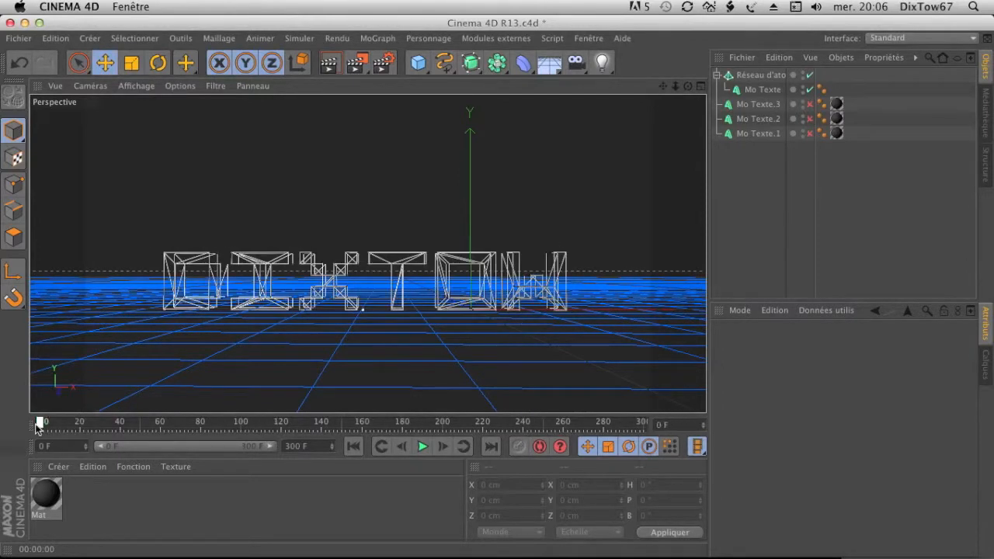
Move Mo Texte out of the Réseau d'atomes and delete the Réseau d'atomes object.
left_click(761, 90)
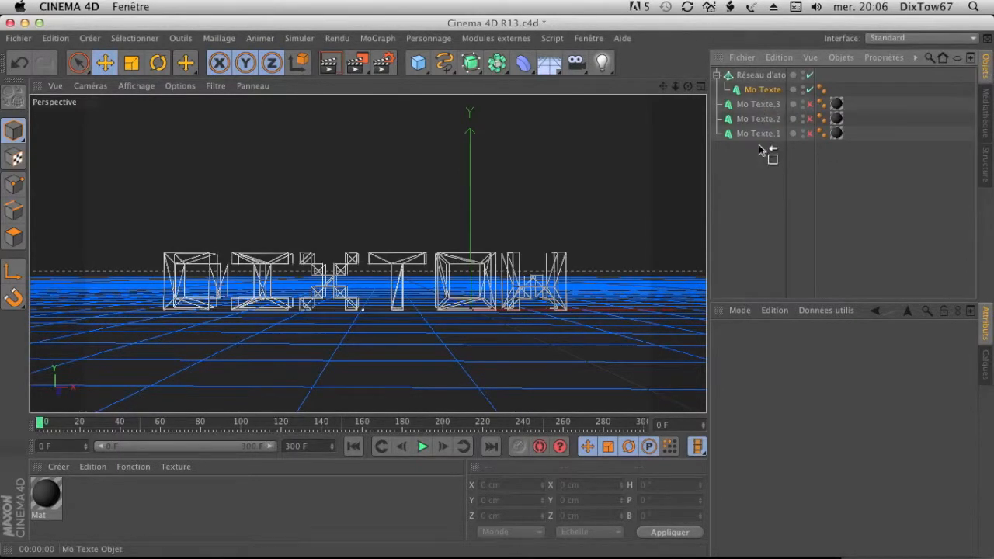
left_click_drag(760, 152, 761, 148)
left_click(767, 75)
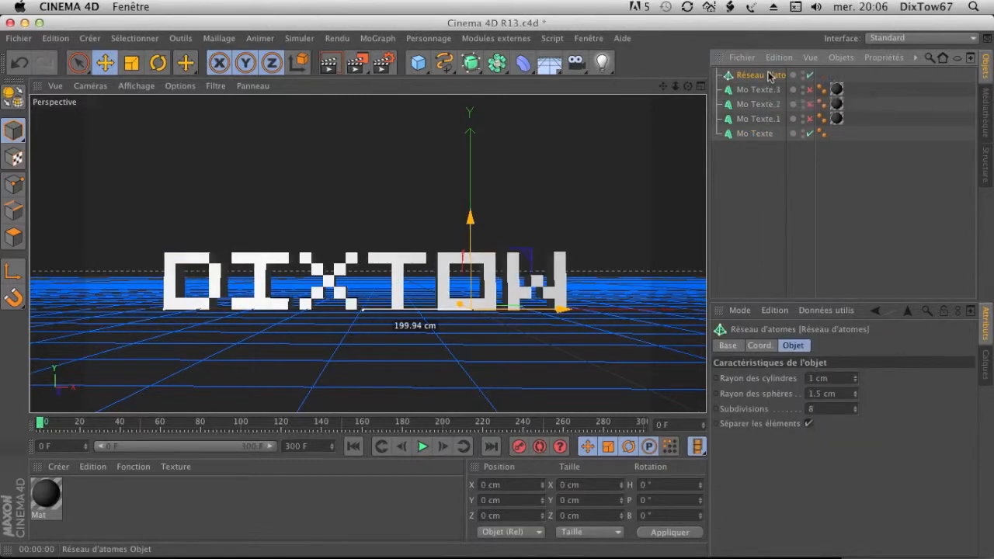
key("Delete")
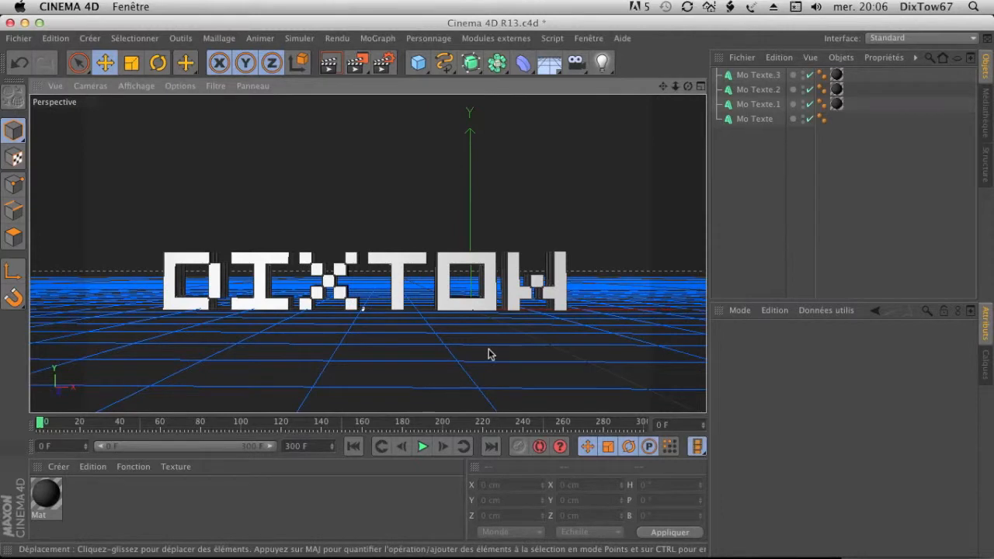
Scrub the animation to frame 240 and examine the outlined text from above and from the front.
left_click_drag(45, 432, 524, 423)
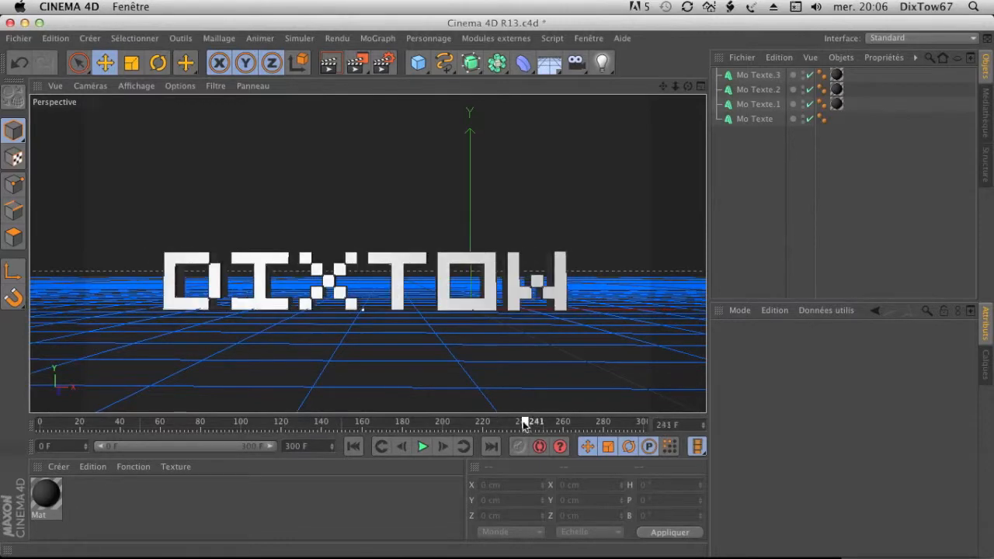
left_click_drag(688, 85, 693, 142)
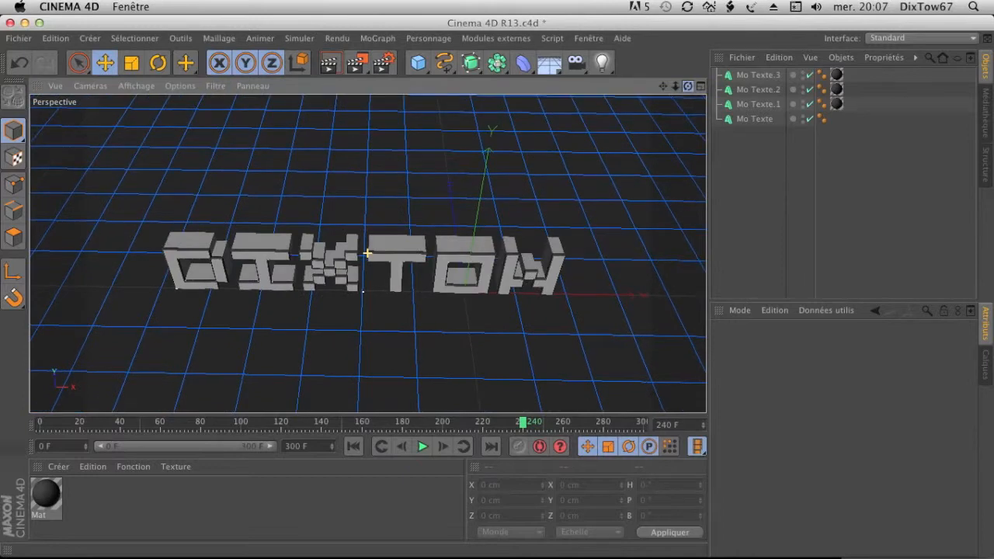
left_click_drag(688, 85, 688, 58)
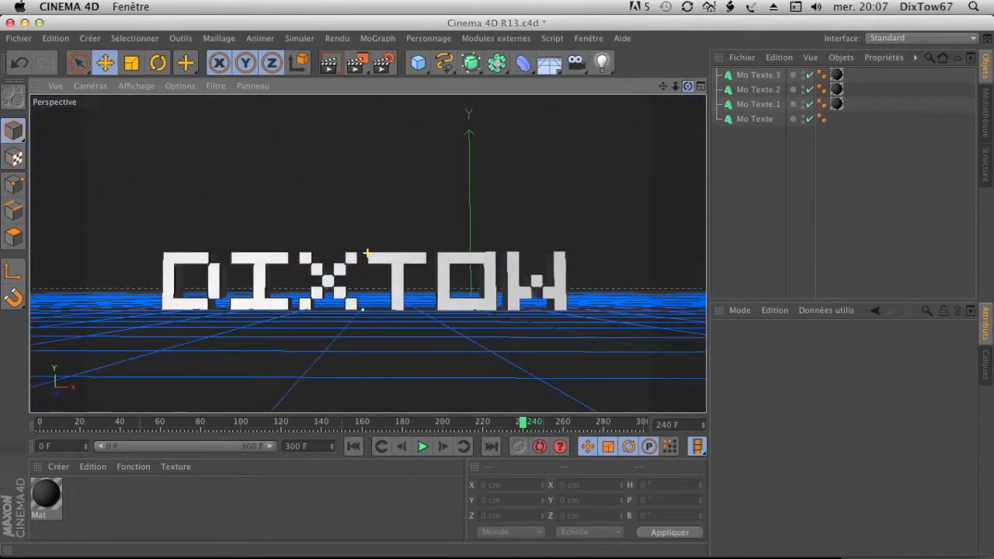
Quit Cinema 4D.
left_click(69, 7)
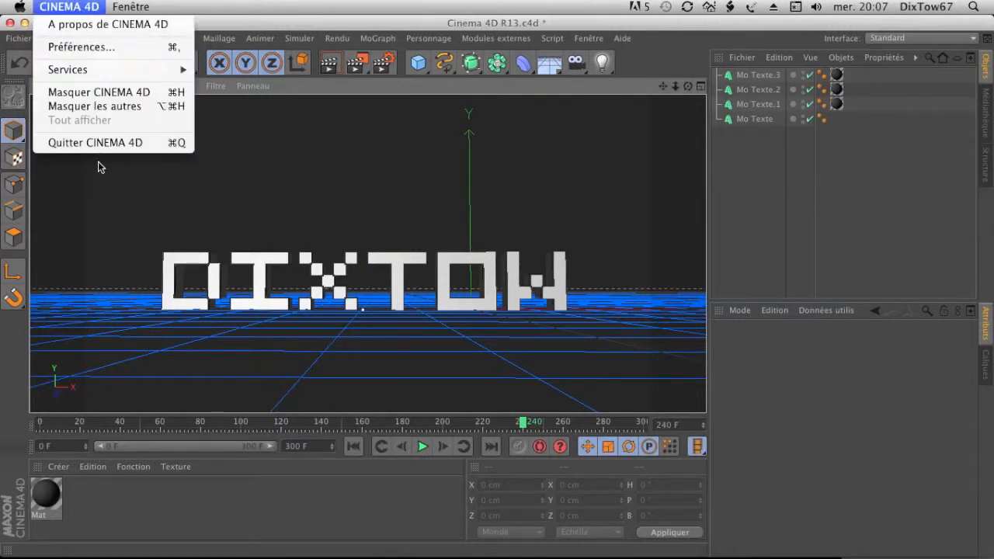
left_click(99, 145)
left_click(441, 213)
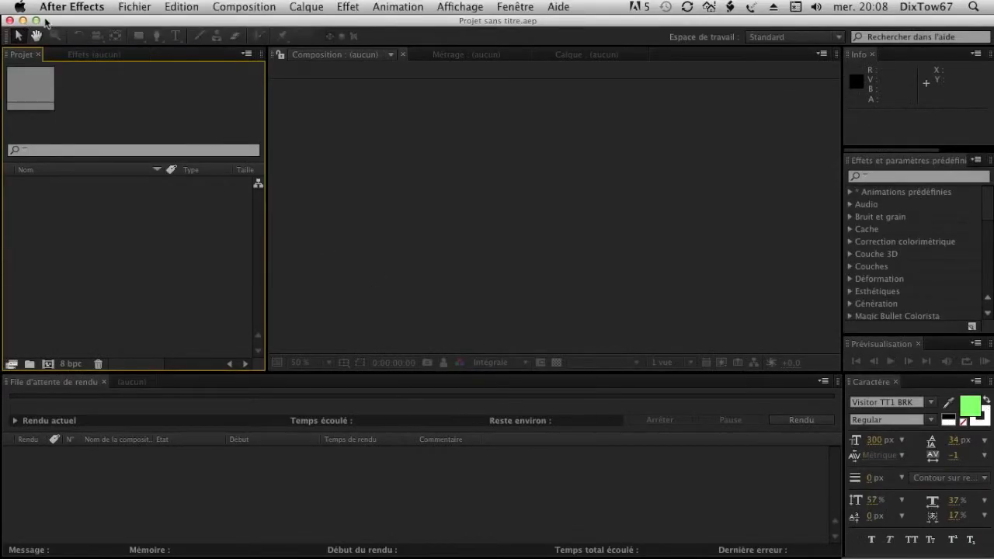
Minimise After Effects, preview the Circle Loading HUDS.mov clip from the desktop and close it.
left_click(22, 20)
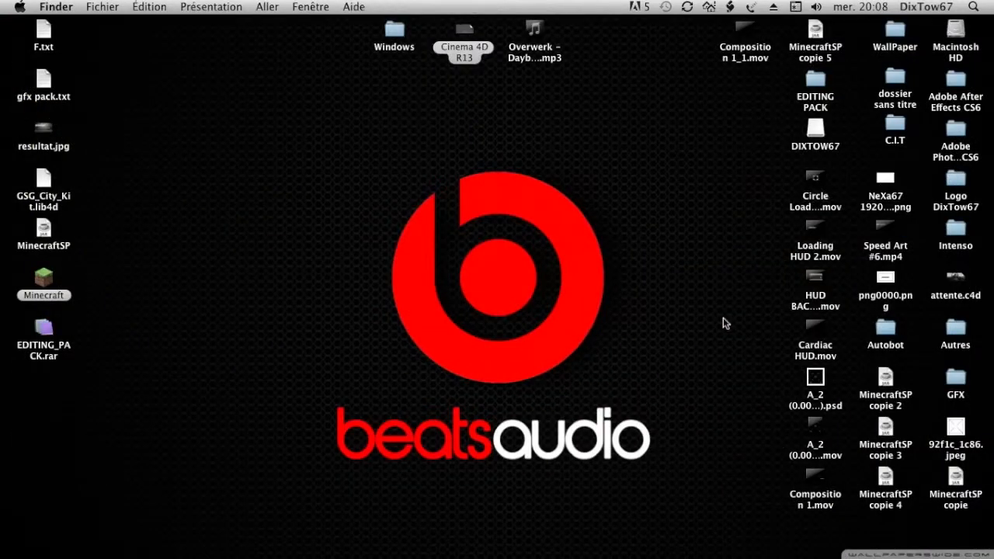
double_click(817, 184)
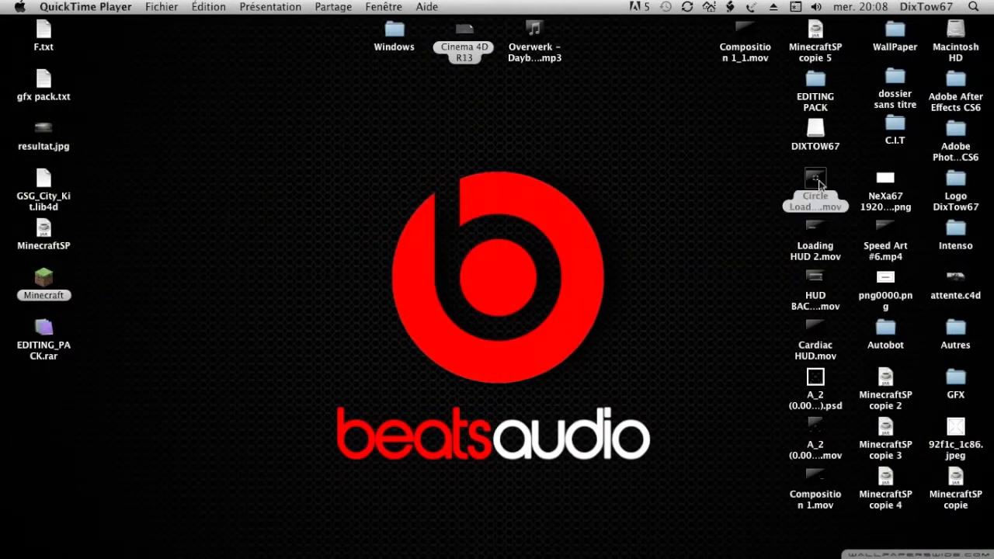
left_click(526, 477)
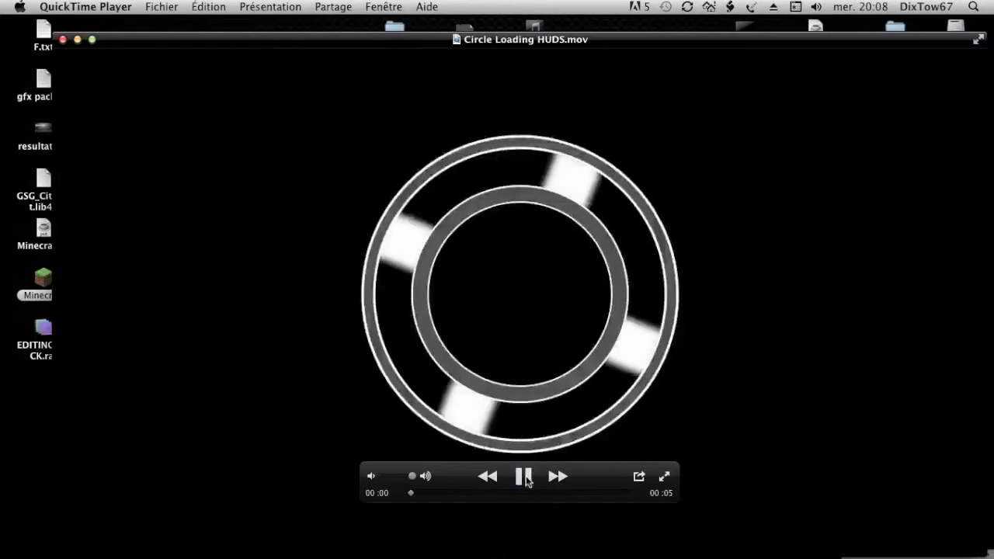
left_click(64, 40)
left_click(766, 443)
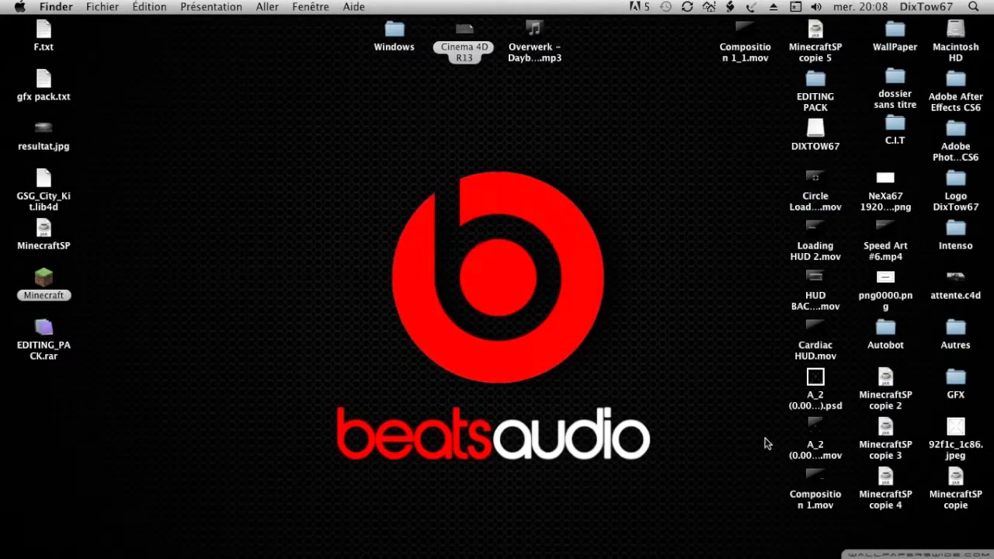
Open the A_2 (0.00.04.14)_1.mov clip from the desktop, examine its HUD target graphic and close it.
double_click(821, 433)
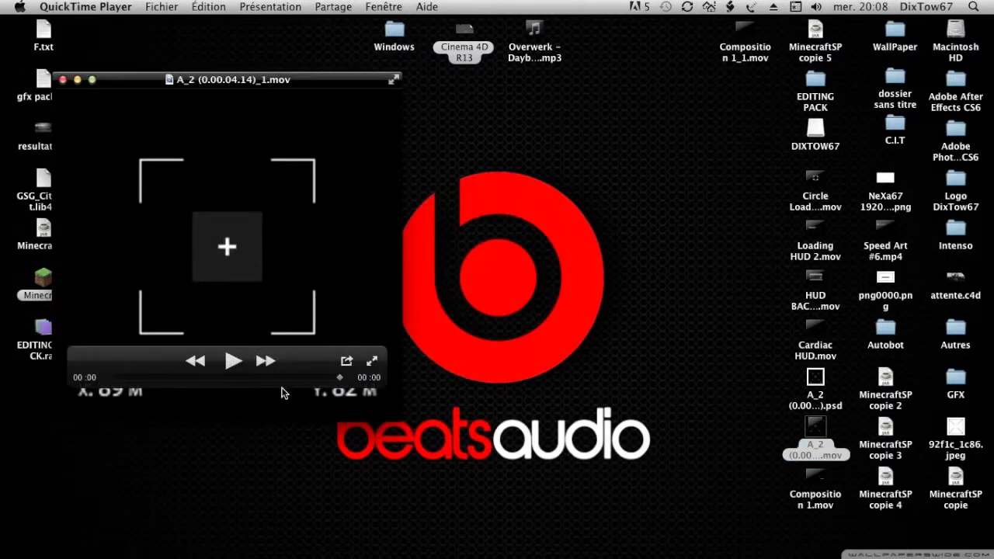
left_click(231, 361)
left_click_drag(319, 354, 521, 218)
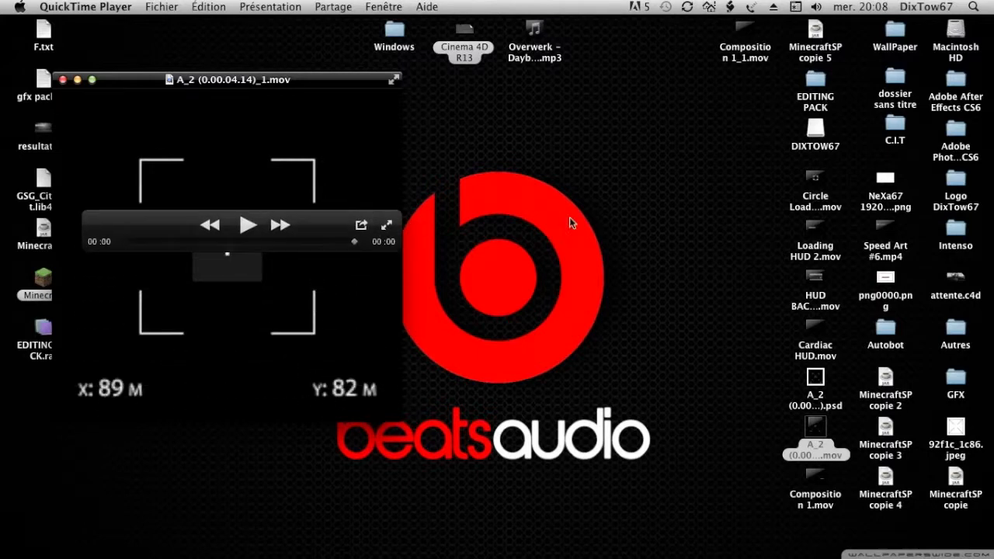
left_click_drag(293, 214, 278, 388)
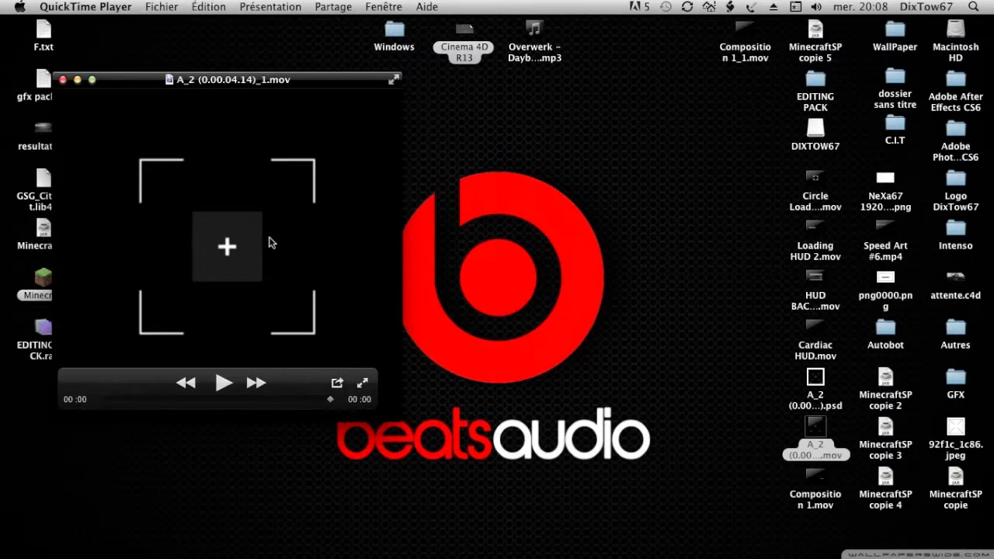
left_click(63, 79)
left_click(699, 431)
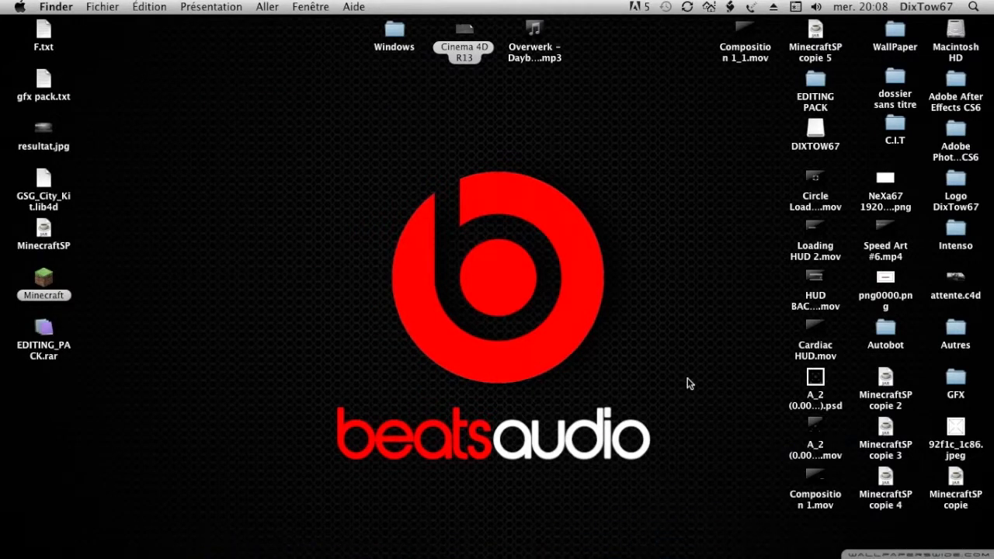
Play the Loading HUD 2.mov clip from the desktop and close it.
double_click(826, 237)
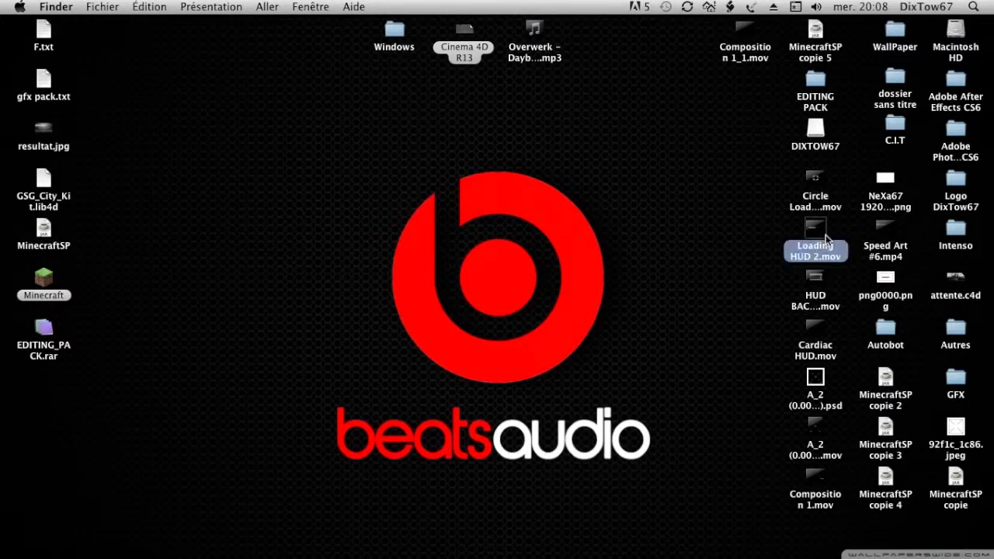
left_click(524, 476)
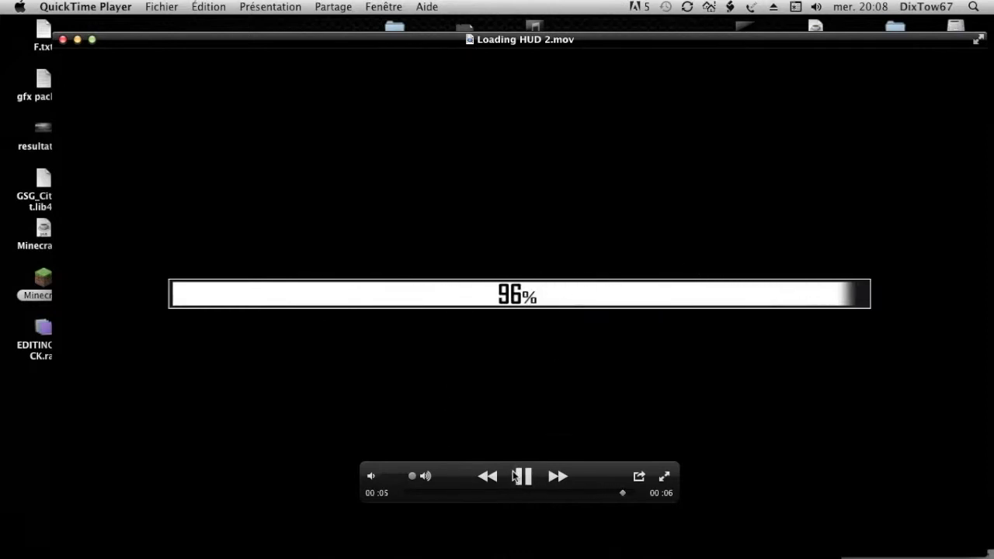
left_click(62, 40)
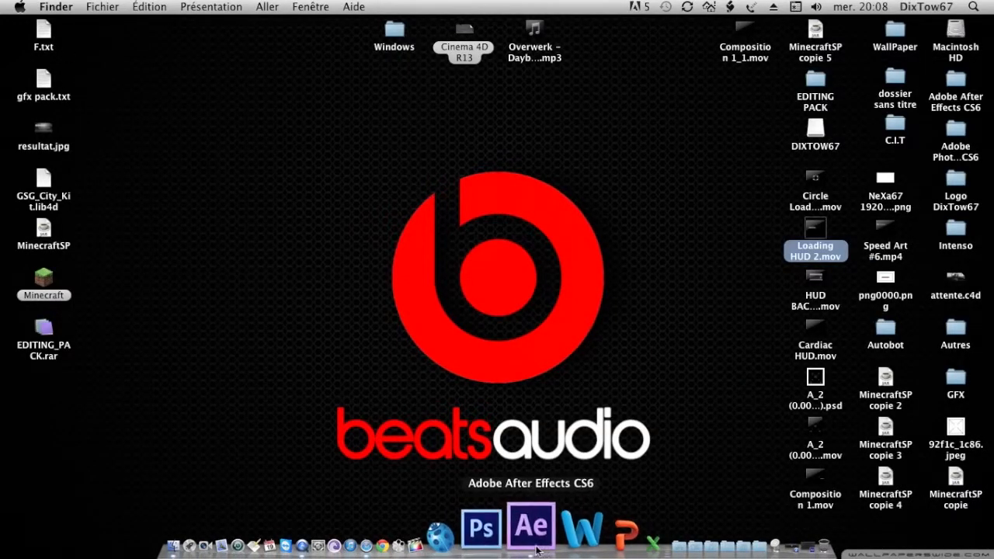
Switch to After Effects and create a composition with a duration of 0:00:20:00 and the Un demi resolution.
left_click(475, 535)
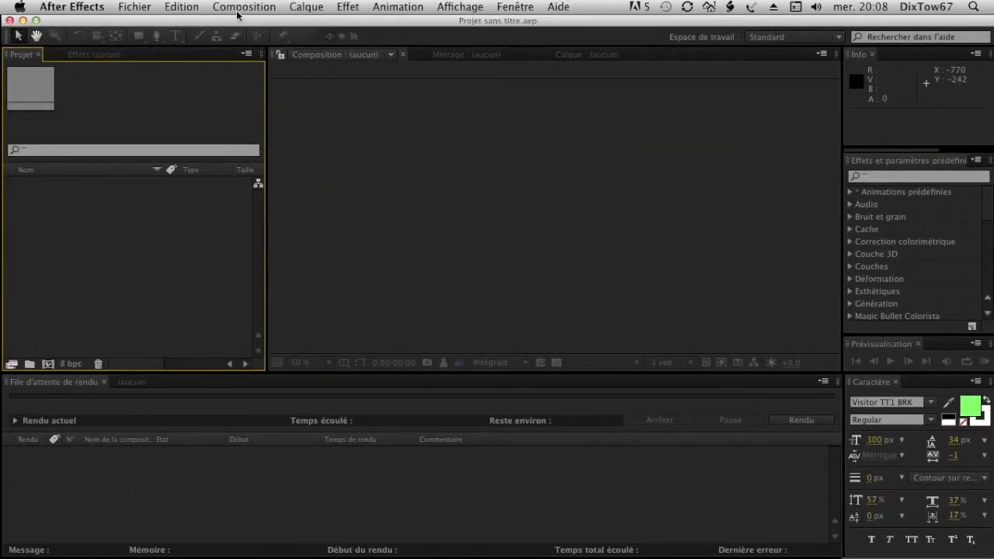
left_click(238, 8)
left_click(210, 10)
mouse_move(615, 535)
left_click(263, 7)
left_click(256, 23)
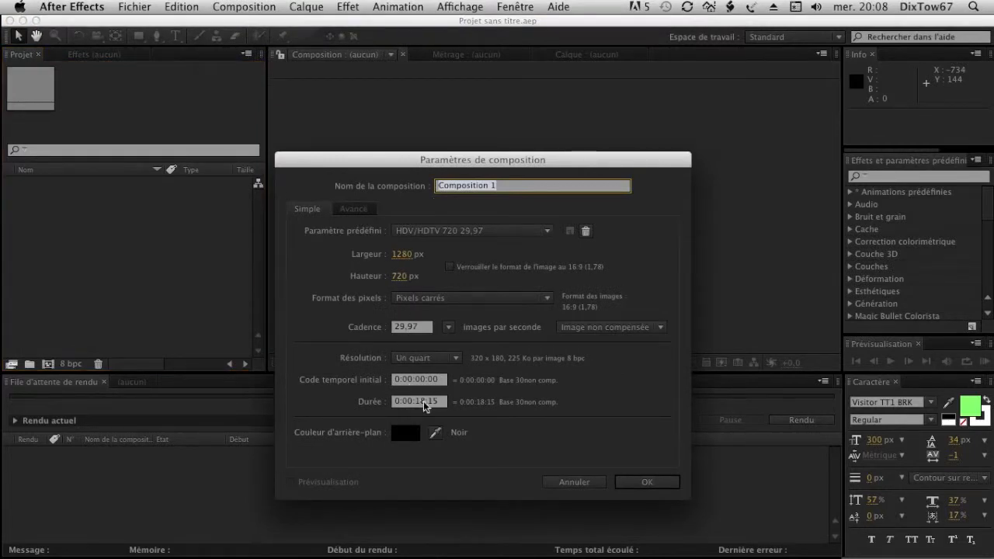
left_click(425, 403)
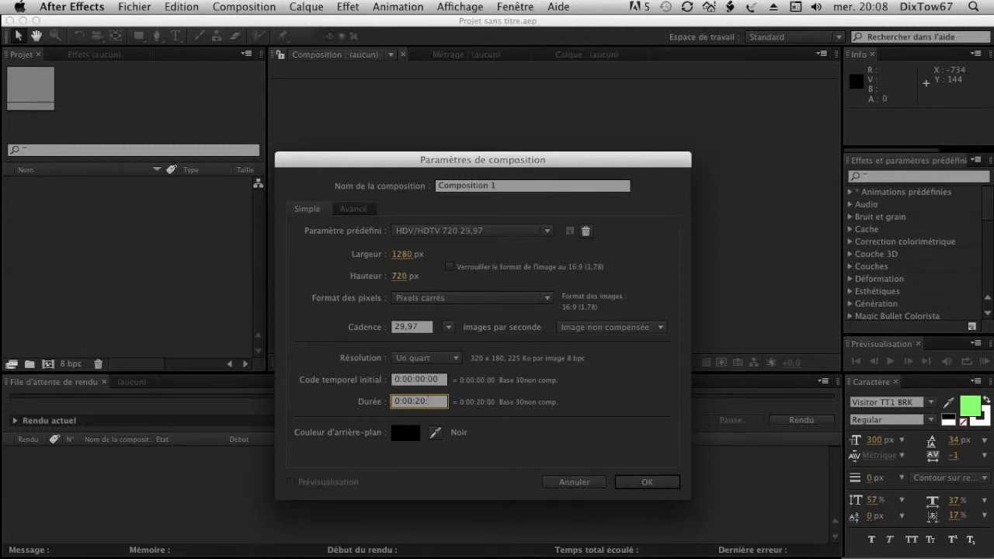
left_click(429, 359)
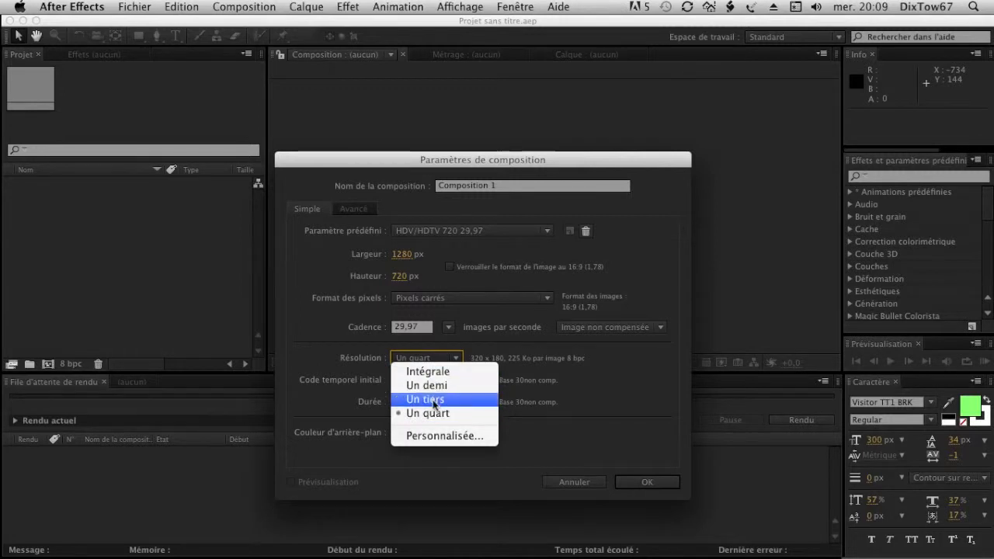
left_click(428, 387)
left_click(414, 327)
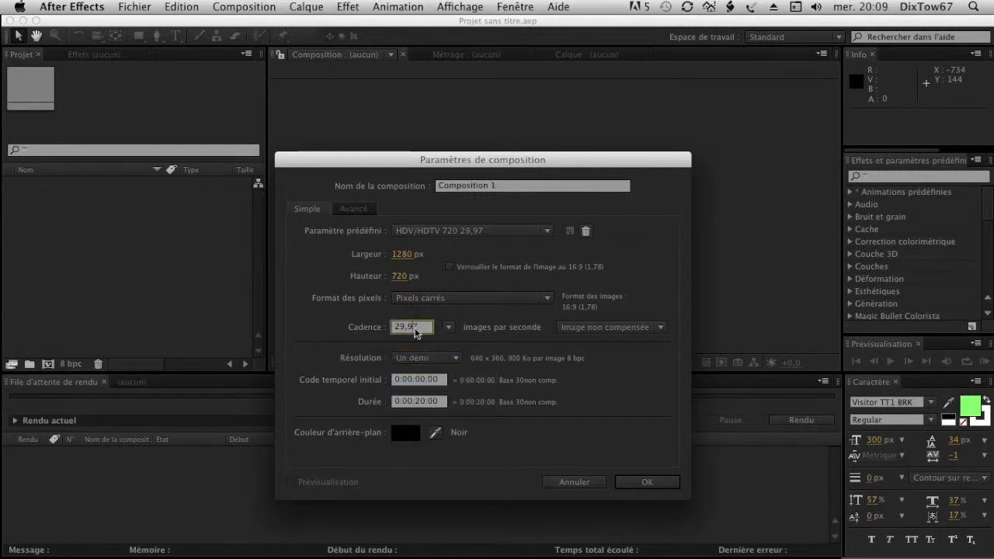
left_click(634, 480)
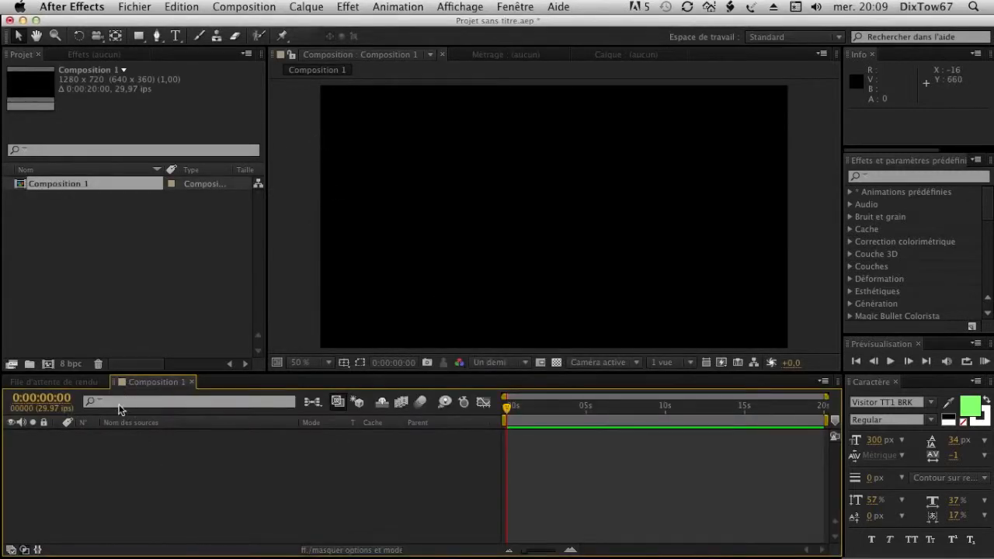
Import the PNG sequence starting at >1< NUL0000.png from the bionique folder, with Ordre alphabétique enabled.
double_click(98, 262)
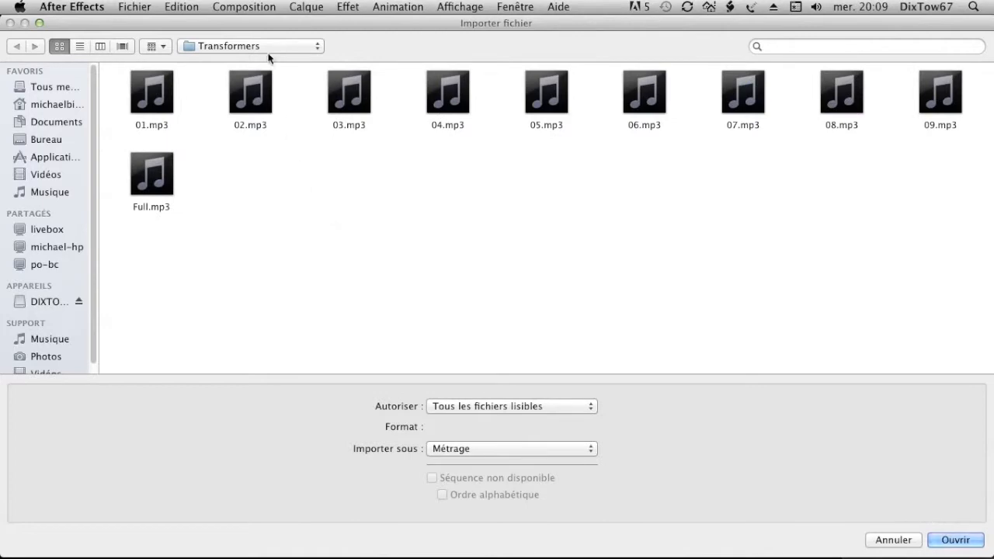
left_click(261, 46)
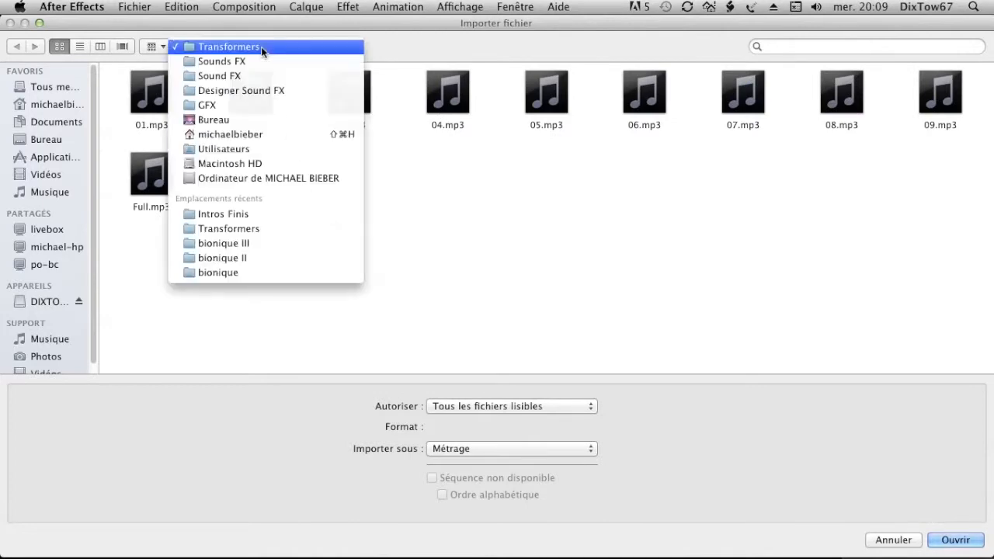
left_click(261, 272)
scroll(273, 178, "down", 15)
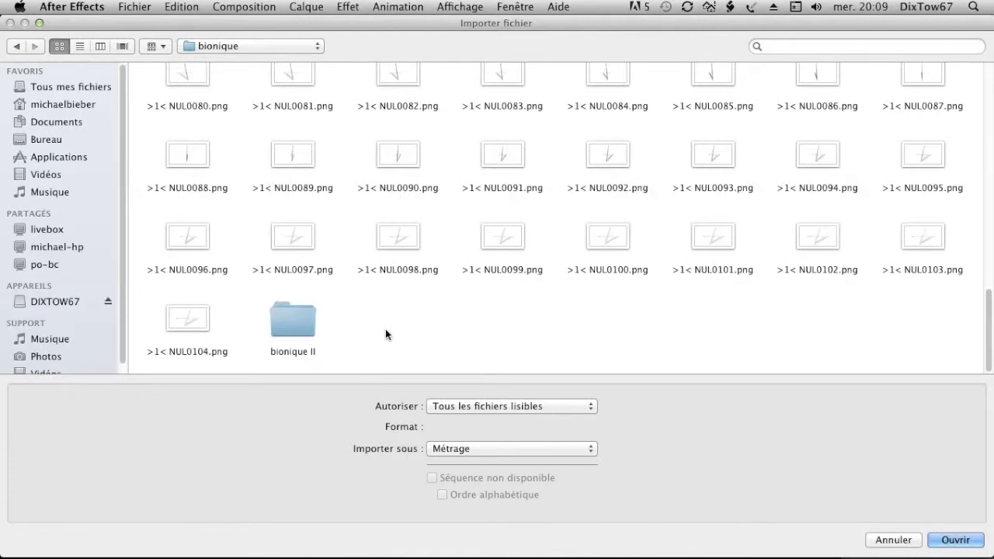
scroll(342, 334, "up", 15)
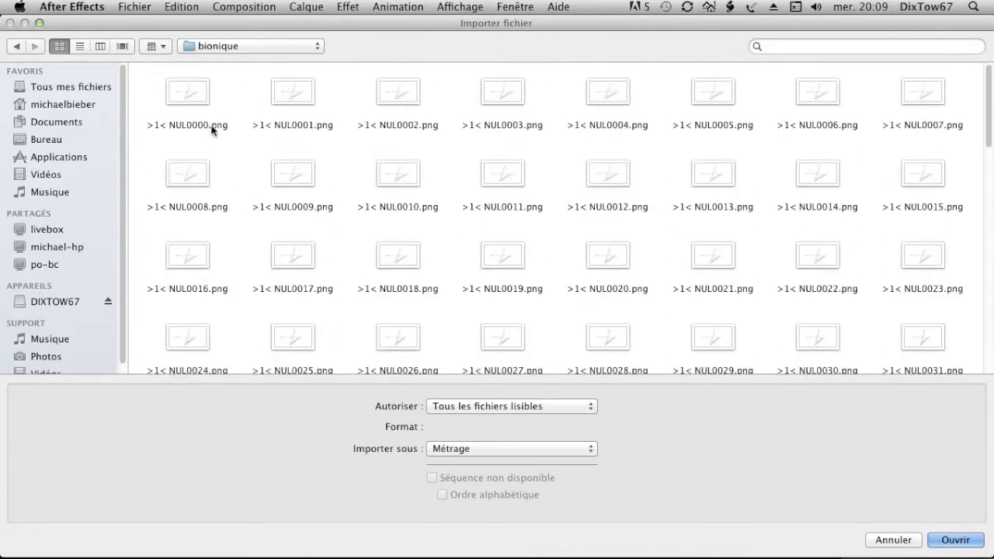
left_click(190, 96)
left_click(442, 494)
left_click(949, 539)
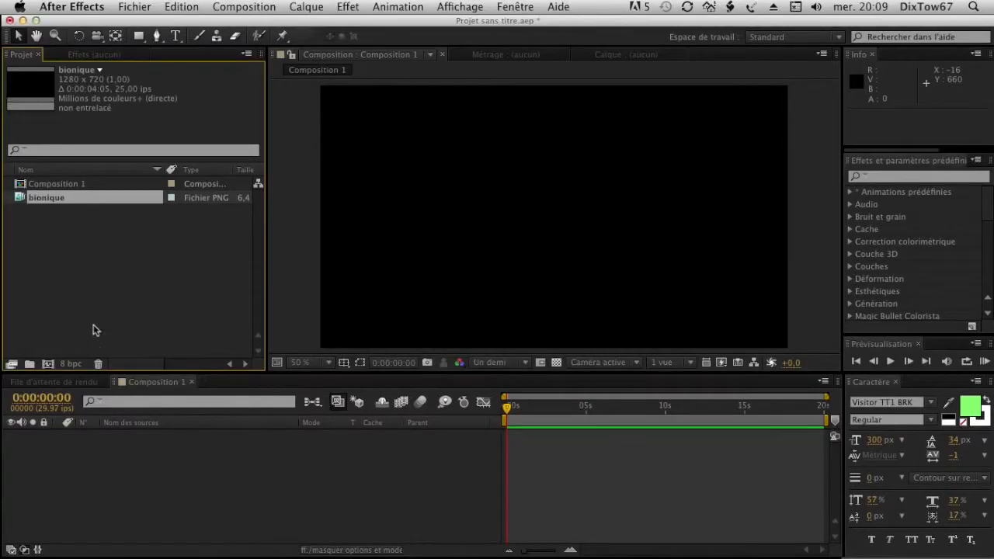
Import the PNG sequence starting at >2< atomé0000.png from the bionique II folder, with Ordre alphabétique enabled.
double_click(98, 261)
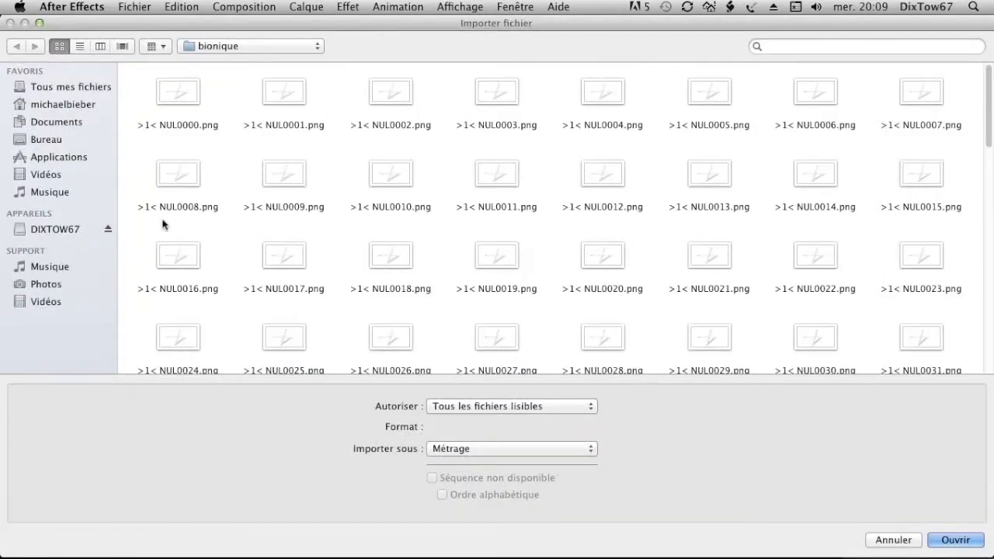
scroll(229, 230, "down", 10)
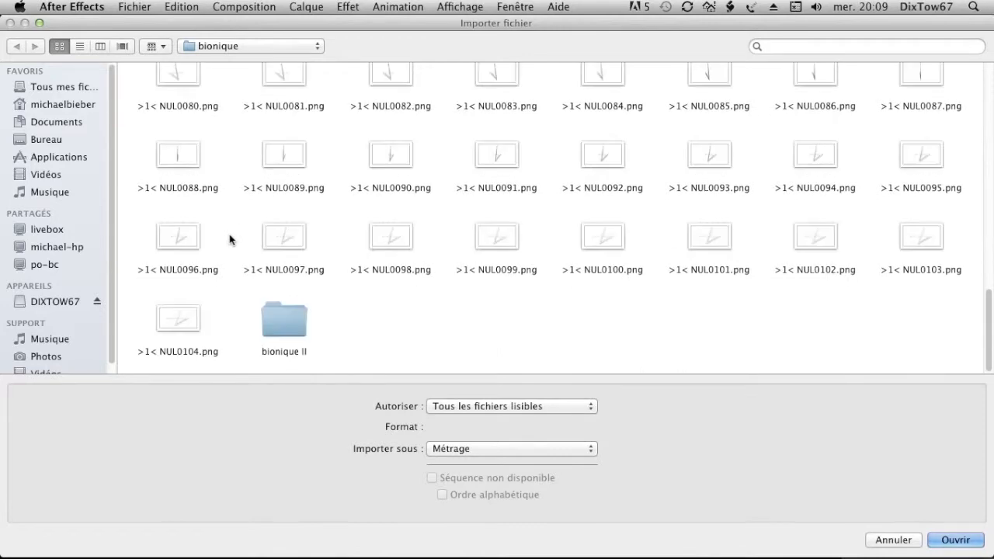
double_click(285, 318)
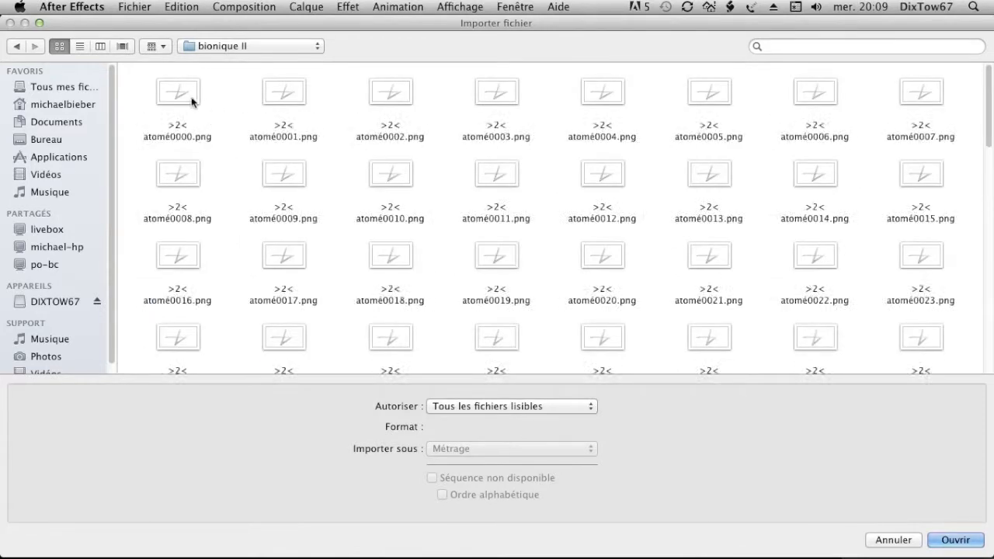
left_click(178, 95)
left_click(443, 495)
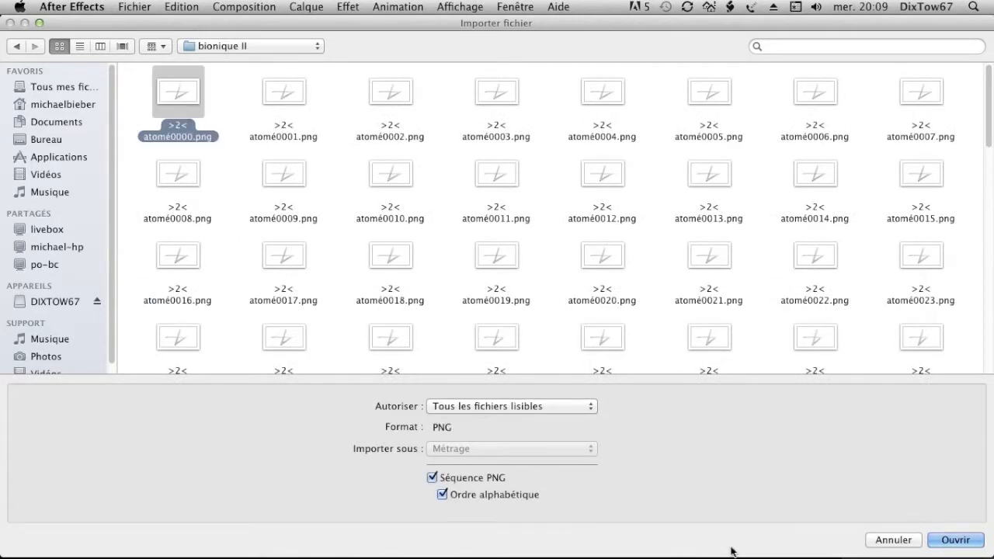
left_click(929, 548)
Import the PNG sequence starting at >3< entier0000.png from the bionique III folder, with Ordre alphabétique enabled.
double_click(171, 288)
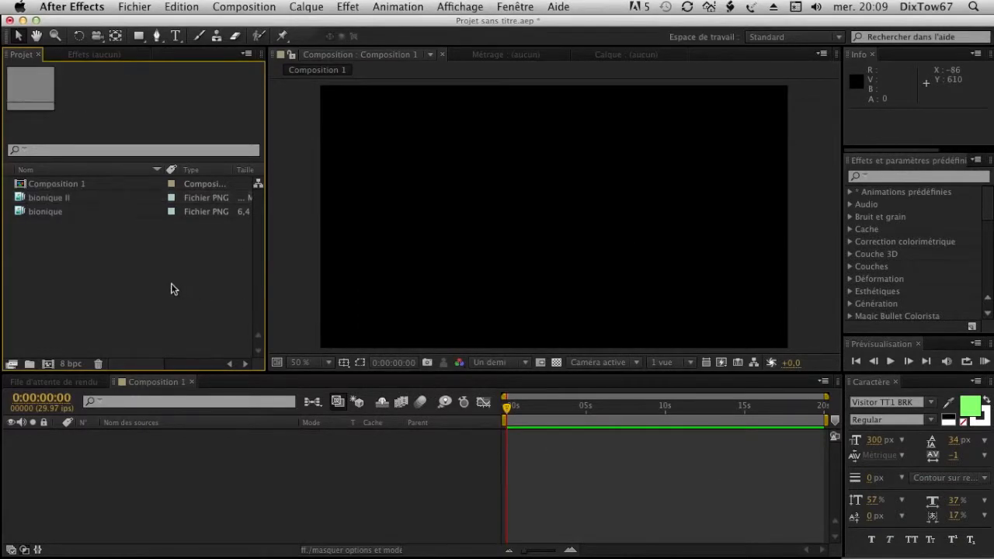
left_click(225, 46)
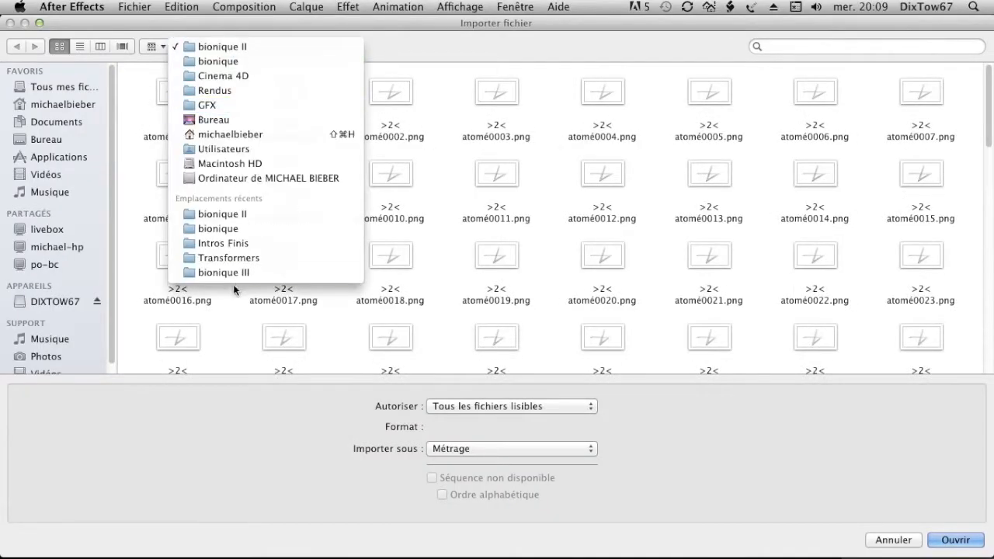
left_click(258, 272)
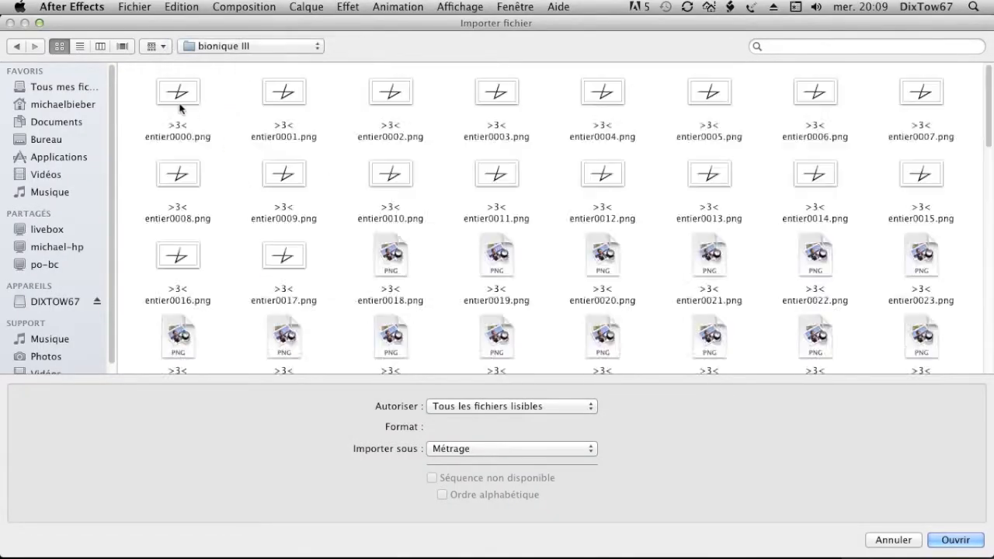
left_click(185, 97)
left_click(443, 494)
left_click(935, 542)
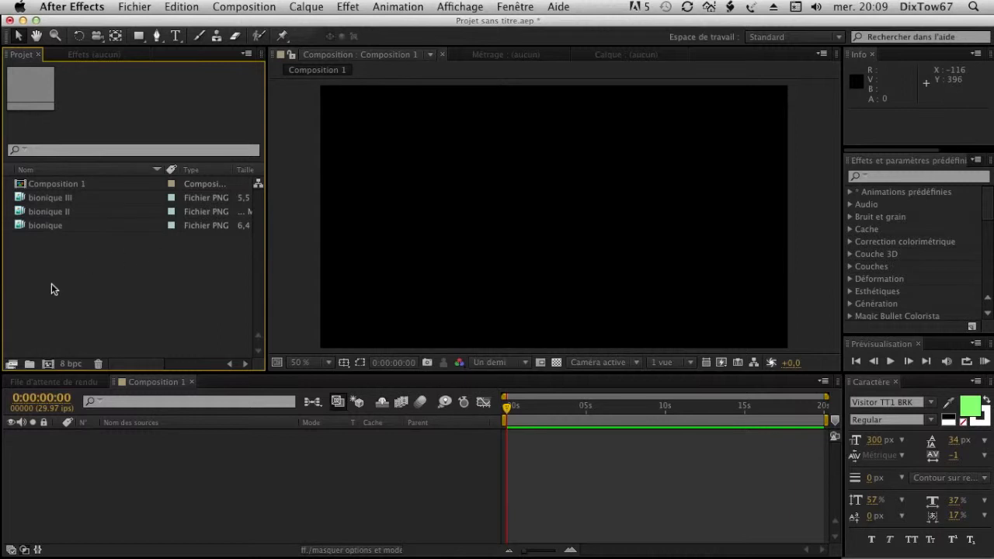
Reorder the timeline tabs so that Composition 1 comes before the render queue.
left_click_drag(120, 386, 87, 392)
left_click_drag(73, 474, 71, 386)
Open Bionique.mov from the Intros Finis folder in GFX, play its first second to examine the HUD elements and close it.
mouse_move(377, 542)
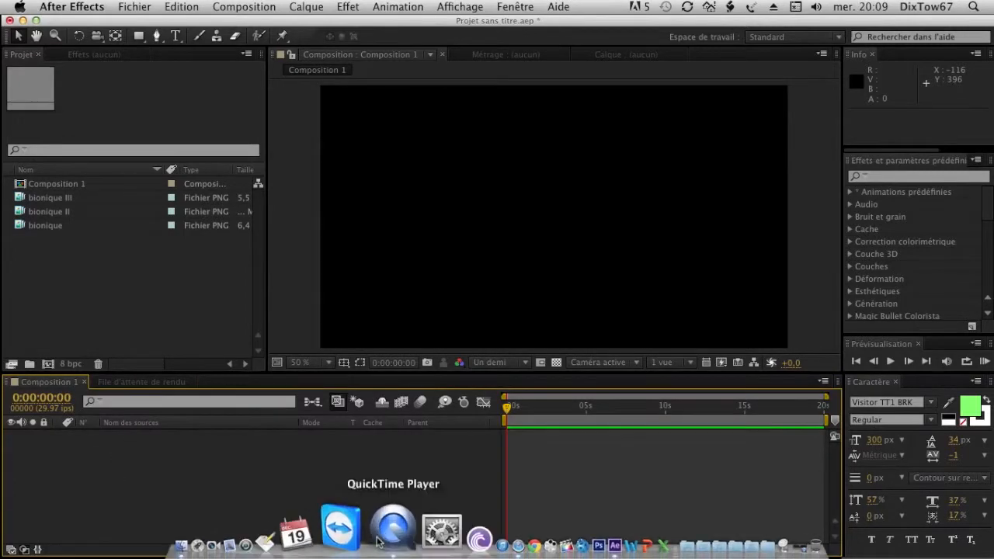
left_click(695, 544)
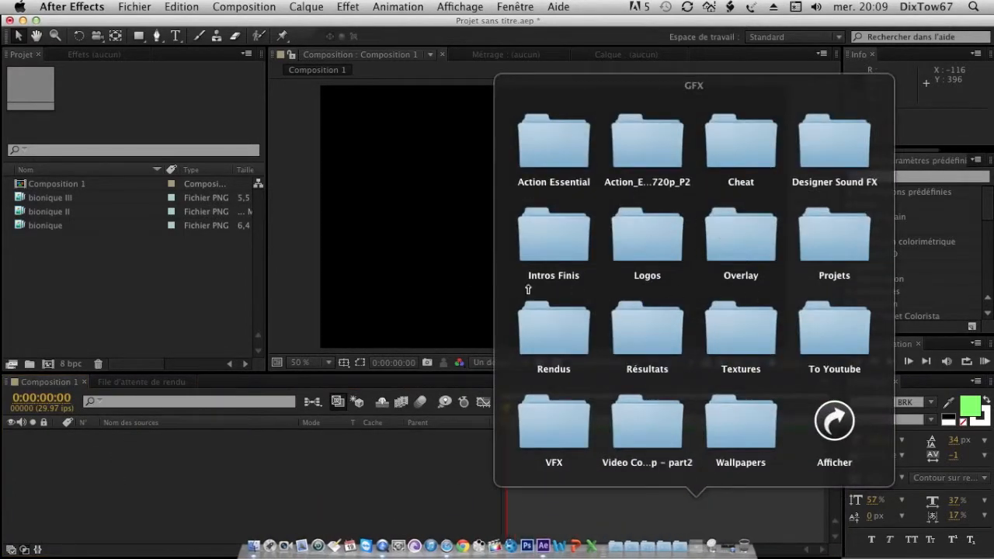
left_click(539, 235)
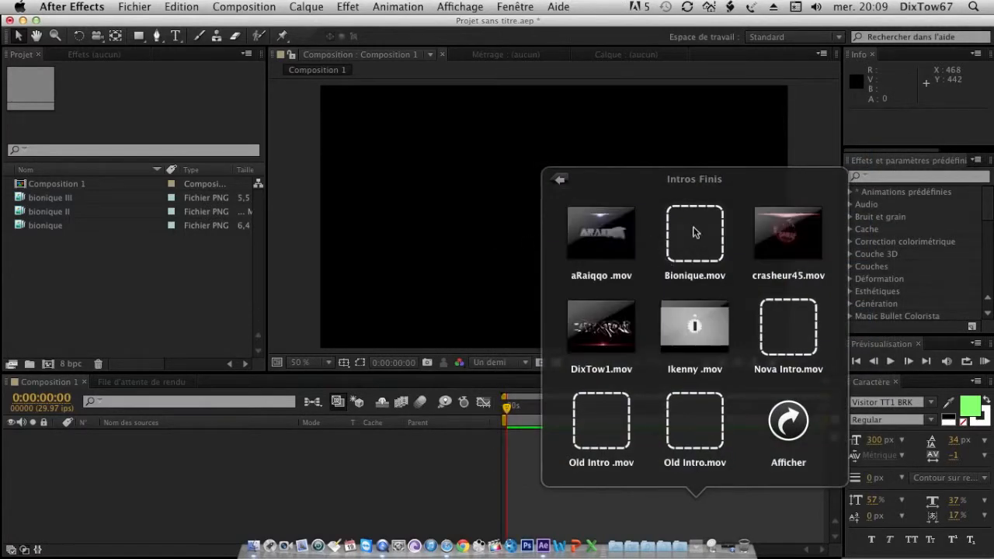
left_click(695, 233)
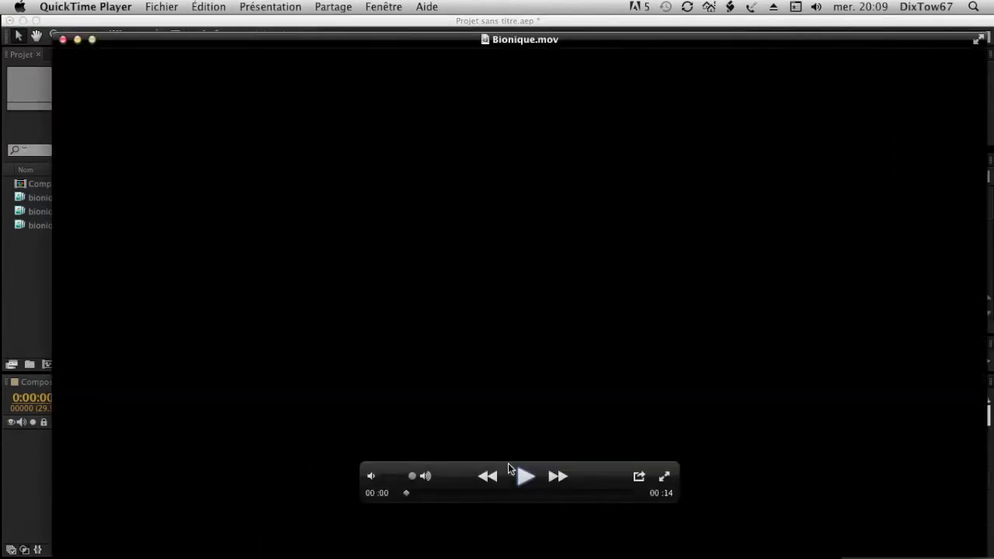
left_click(525, 477)
left_click(525, 477)
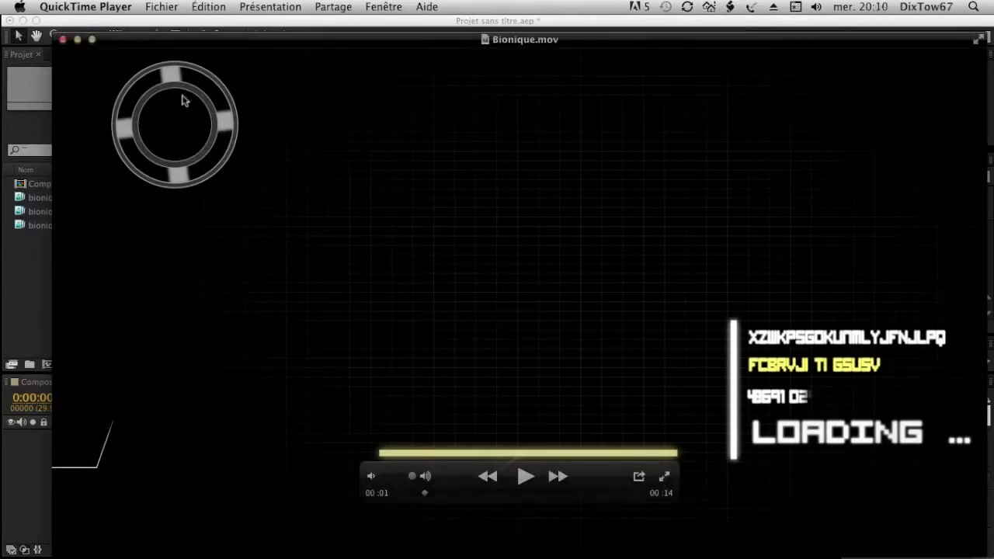
mouse_move(63, 44)
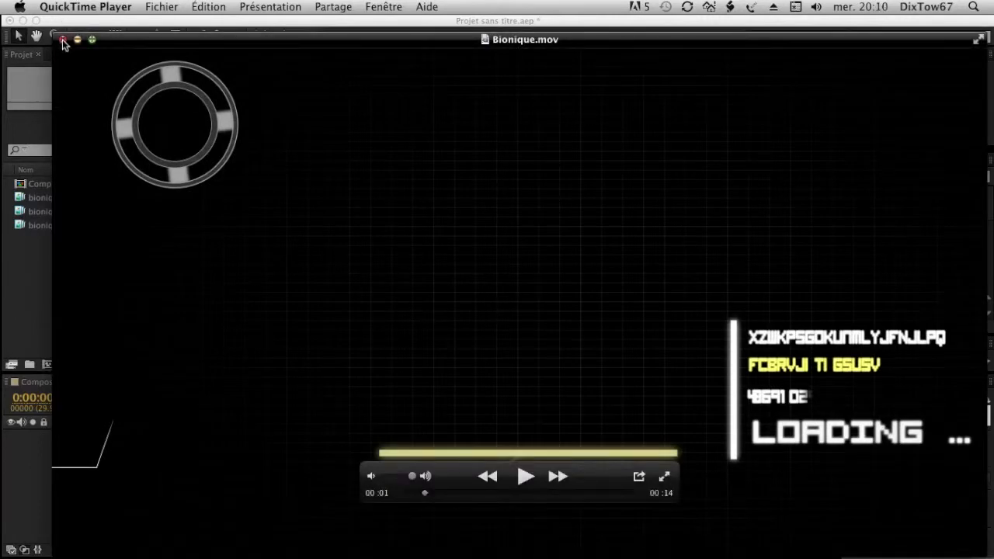
left_click(62, 40)
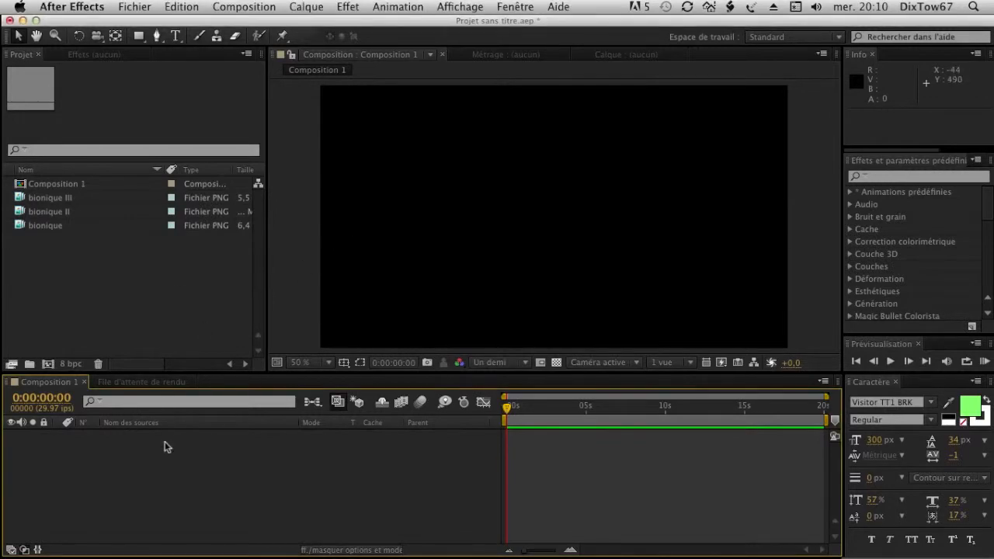
Create a black 1280 x 720 px solid named Noir uni 1 in Composition 1.
left_click(308, 7)
mouse_move(327, 23)
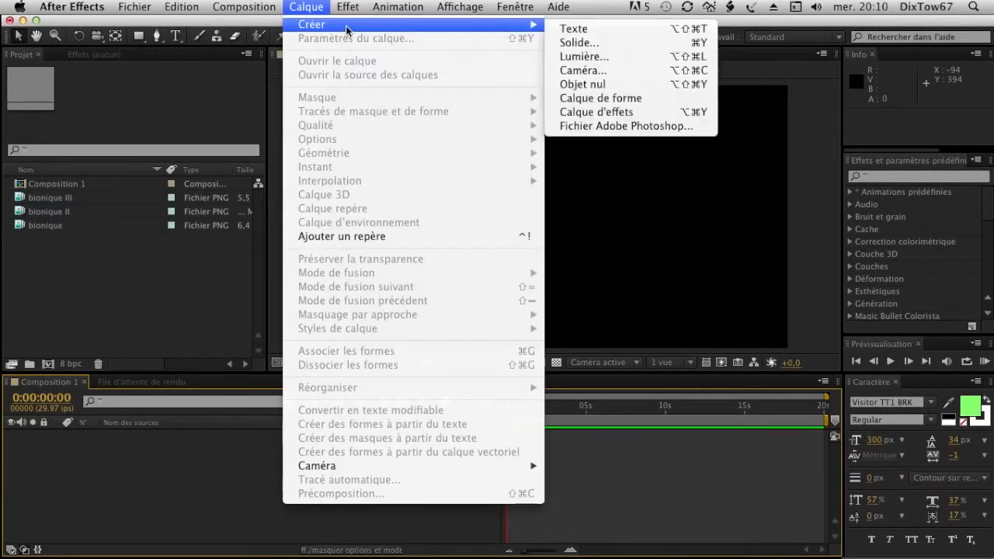
left_click(594, 42)
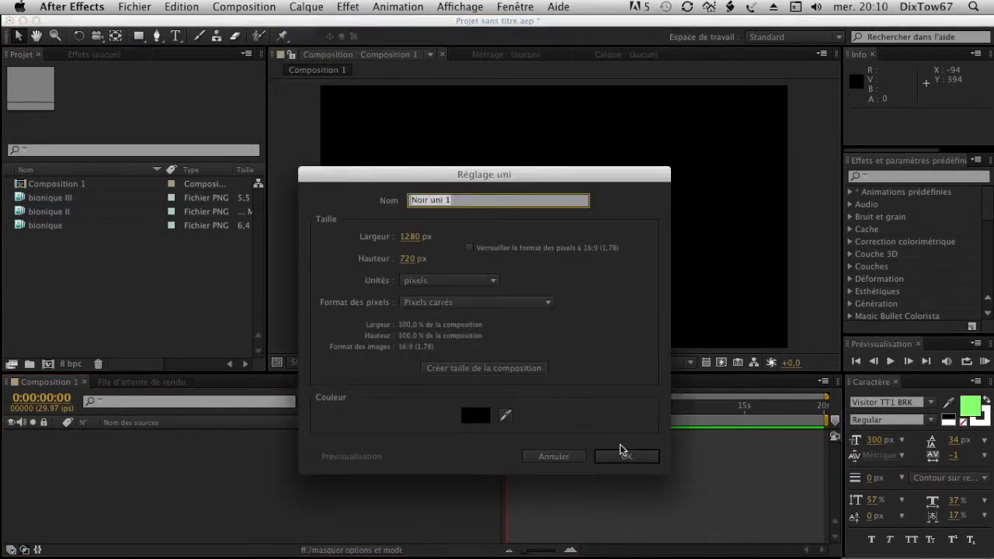
left_click(621, 449)
Find the Grille effect by searching for "gril" and apply it to the Noir uni 1 solid.
left_click(906, 175)
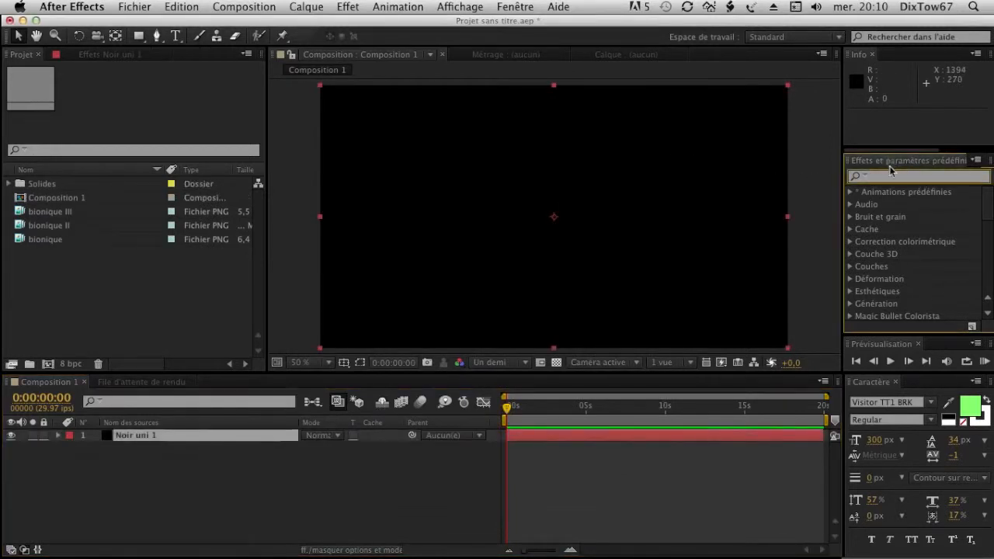
type("grilml")
key("BackSpace")
key("BackSpace")
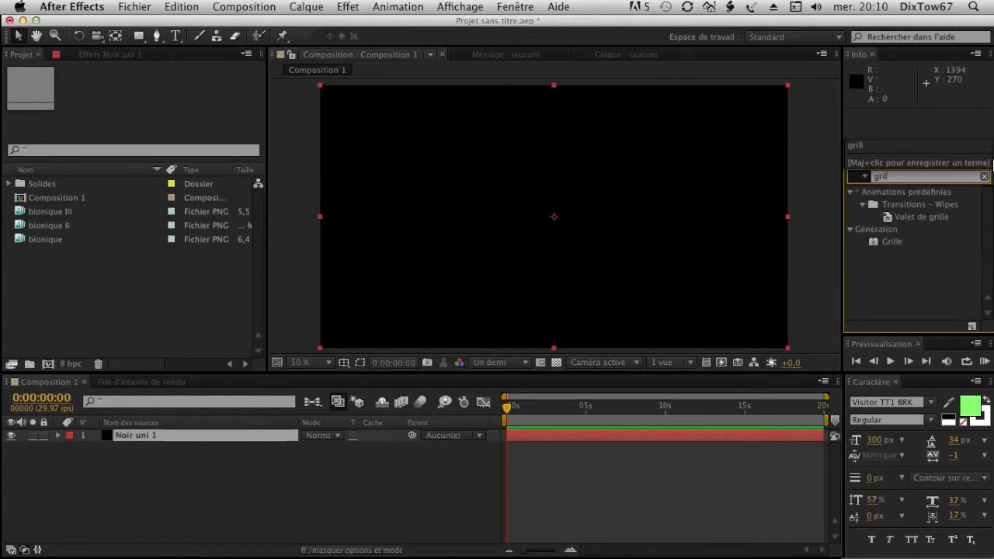
left_click_drag(892, 241, 686, 225)
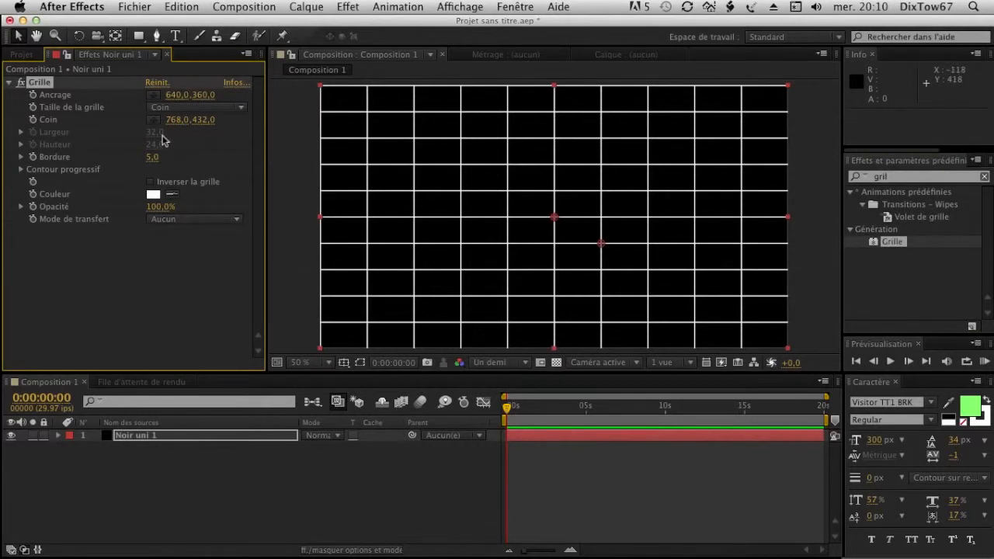
Set the composition preview resolution to Intégrale and reduce the Grille effect's Coin to 691,0, 382,0.
left_click(501, 363)
left_click(512, 399)
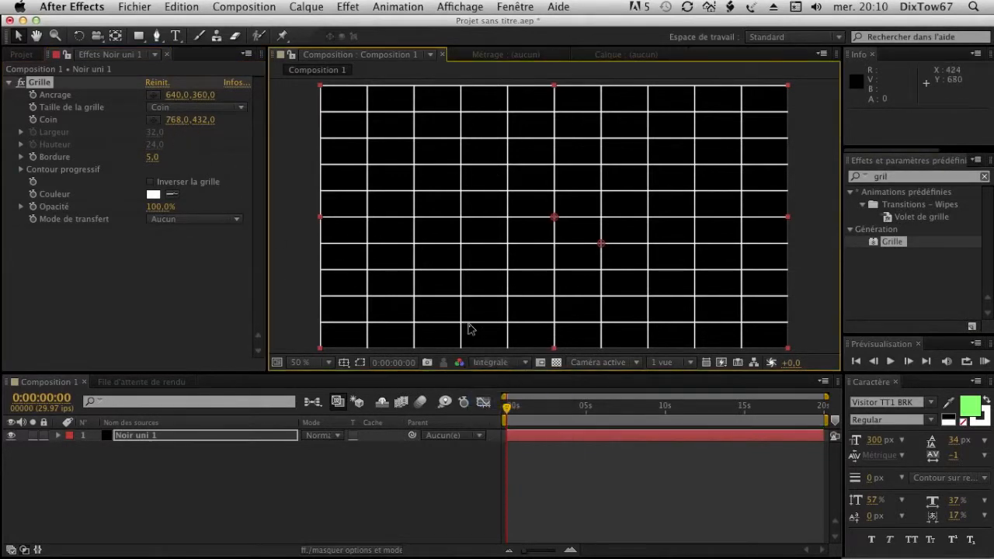
left_click_drag(205, 126, 124, 124)
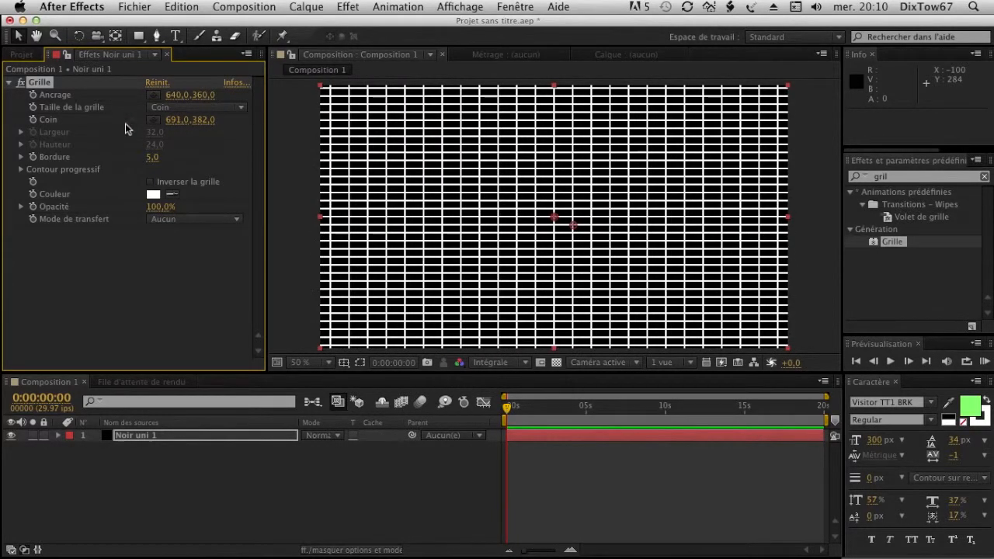
Set the Grille effect's Opacité to 10%.
left_click(159, 207)
type("10")
key("Return")
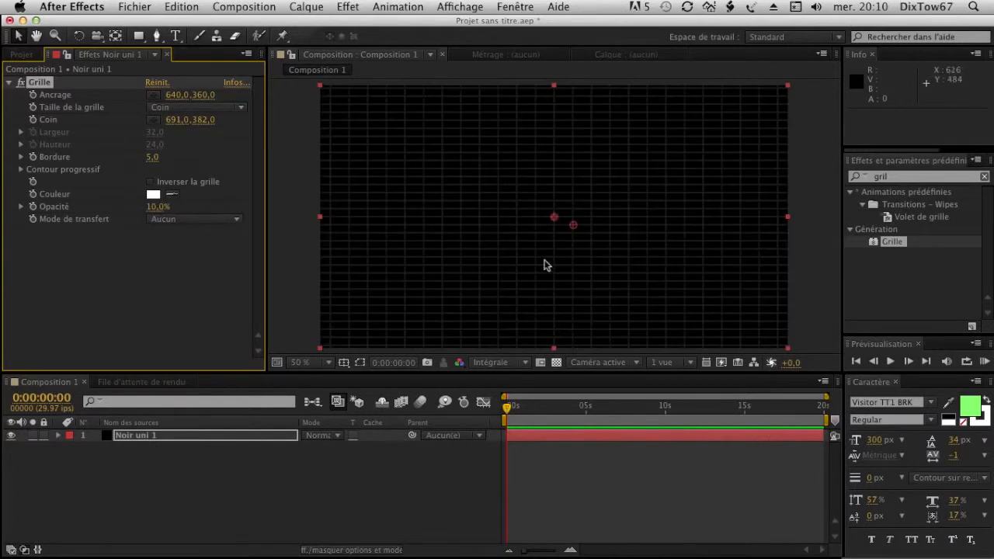
left_click(200, 239)
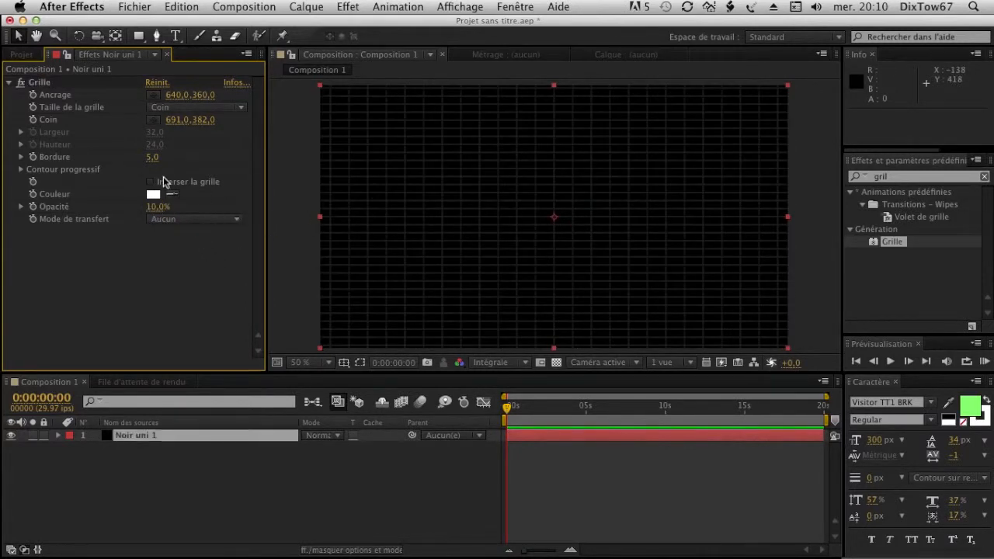
Thin the grid lines by setting the Grille effect's Bordure to 3.
left_click_drag(153, 162, 143, 157)
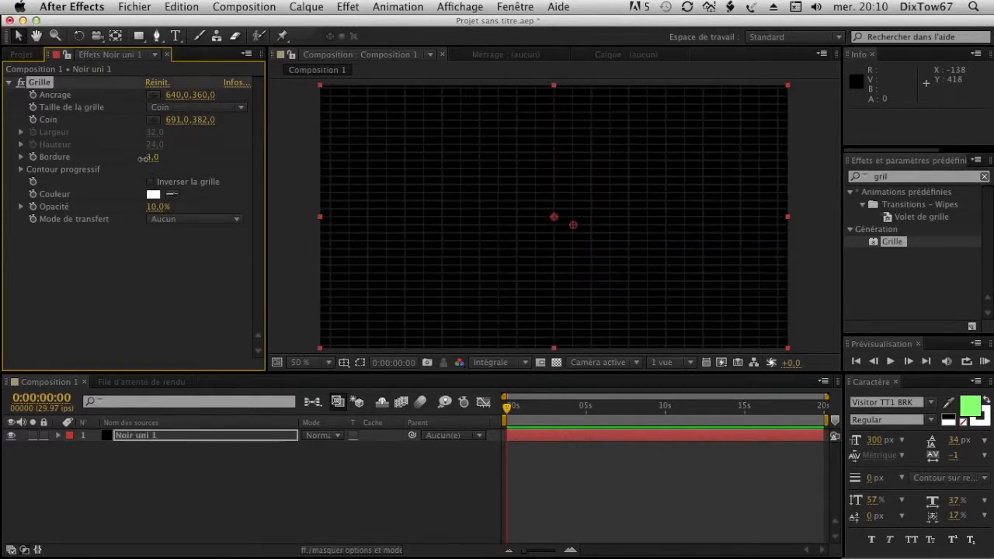
left_click(151, 158)
key("Return")
left_click(151, 158)
type("3")
key("Return")
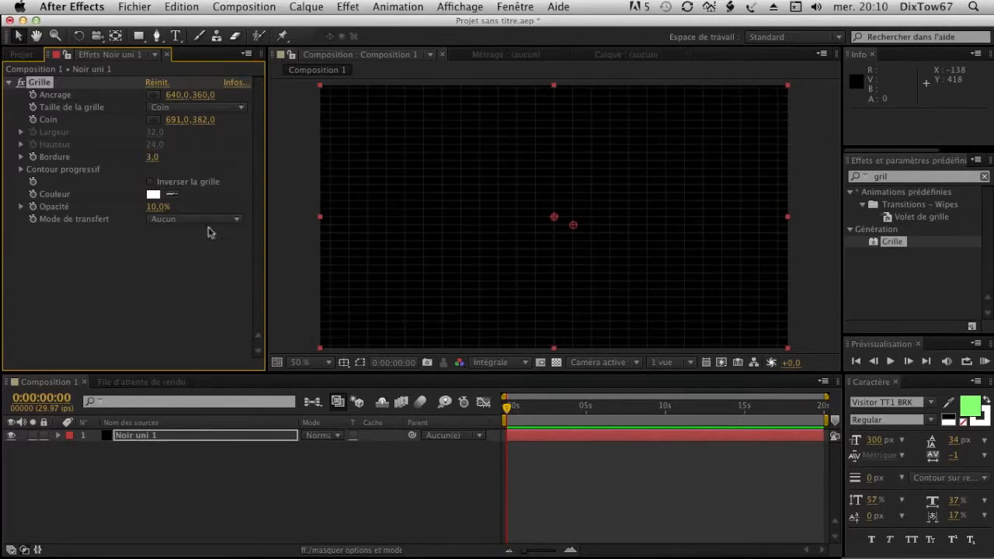
left_click(233, 244)
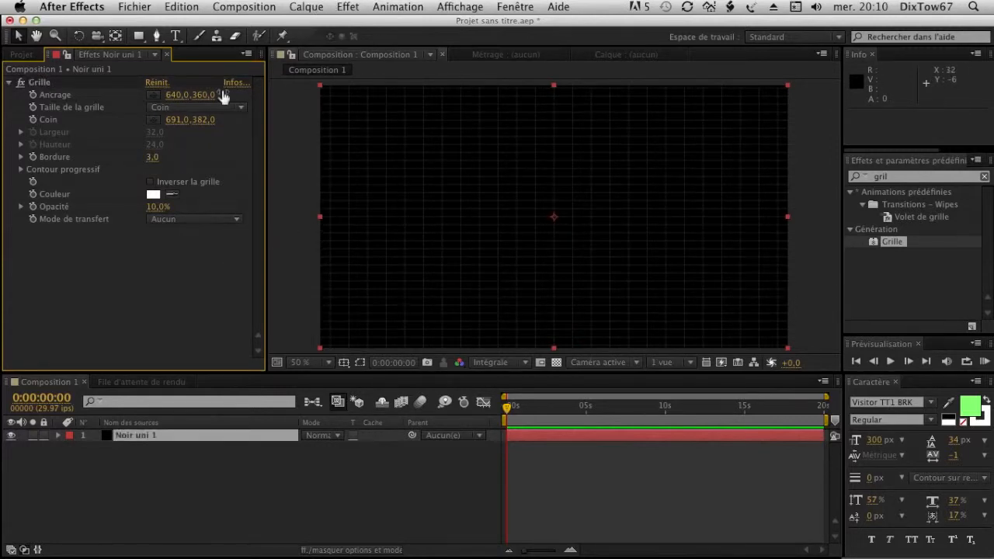
Open the list of effects that can be added to the Noir uni 1 solid.
left_click(129, 434)
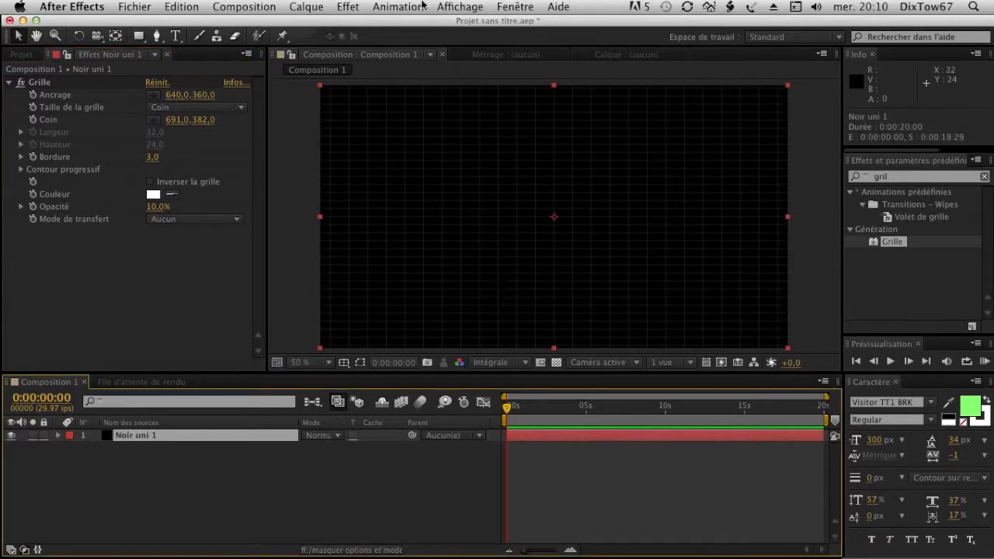
left_click(347, 7)
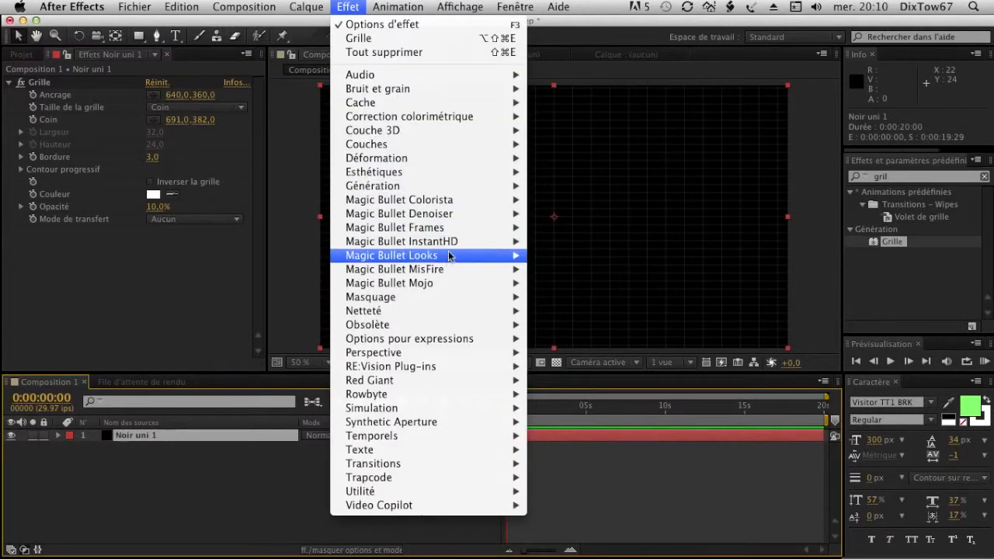
Apply the Magic Bullet Looks effect to the Noir uni 1 layer and add the Lens Vignette tool to its look.
mouse_move(449, 256)
left_click(559, 263)
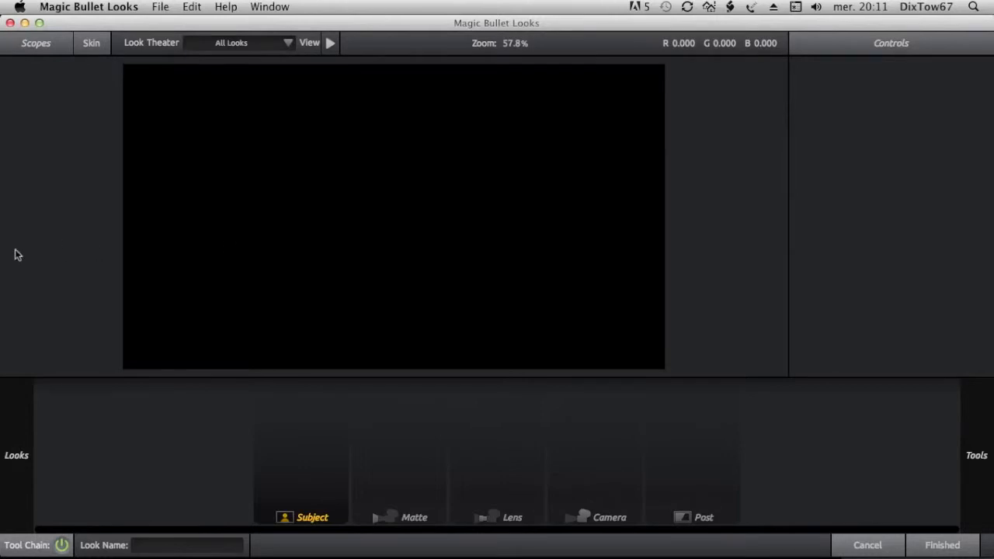
mouse_move(3, 212)
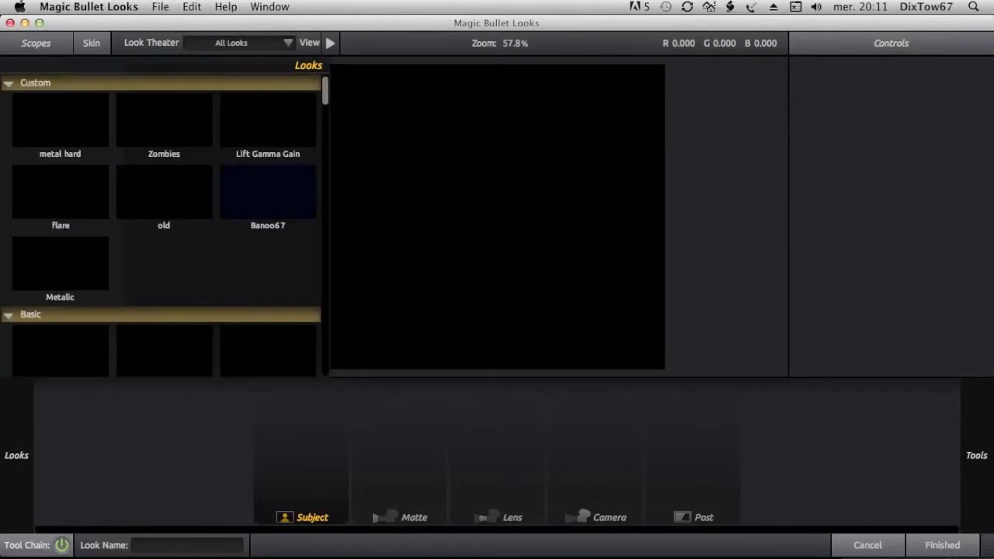
mouse_move(981, 178)
left_click(807, 365)
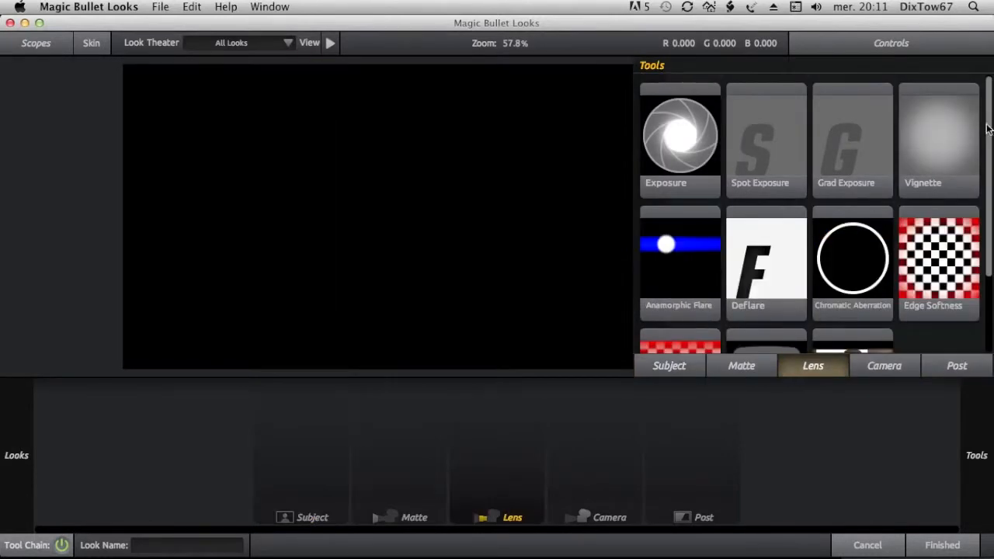
double_click(953, 97)
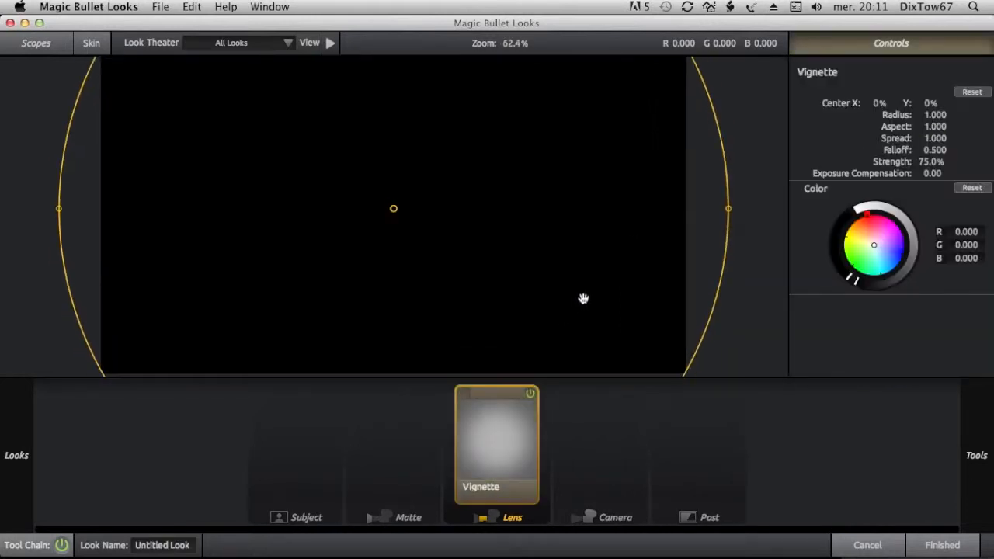
Reshape the vignette into a wide ellipse around the frame with radius about 0.819, aspect about 1.495 and strength 80%, and accept the look.
scroll(581, 297, "down", 5)
left_click_drag(551, 216, 567, 217)
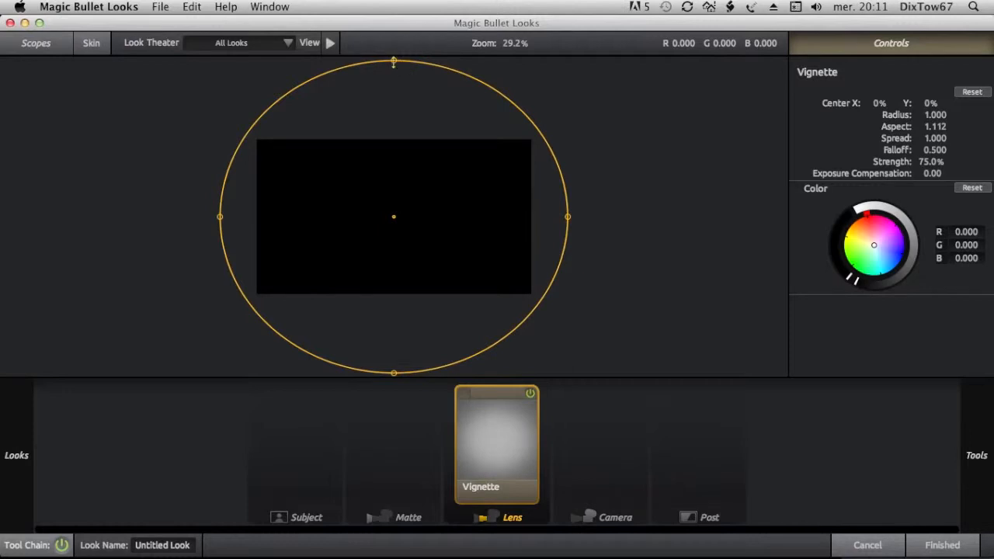
left_click_drag(394, 62, 393, 100)
left_click_drag(515, 300, 530, 311)
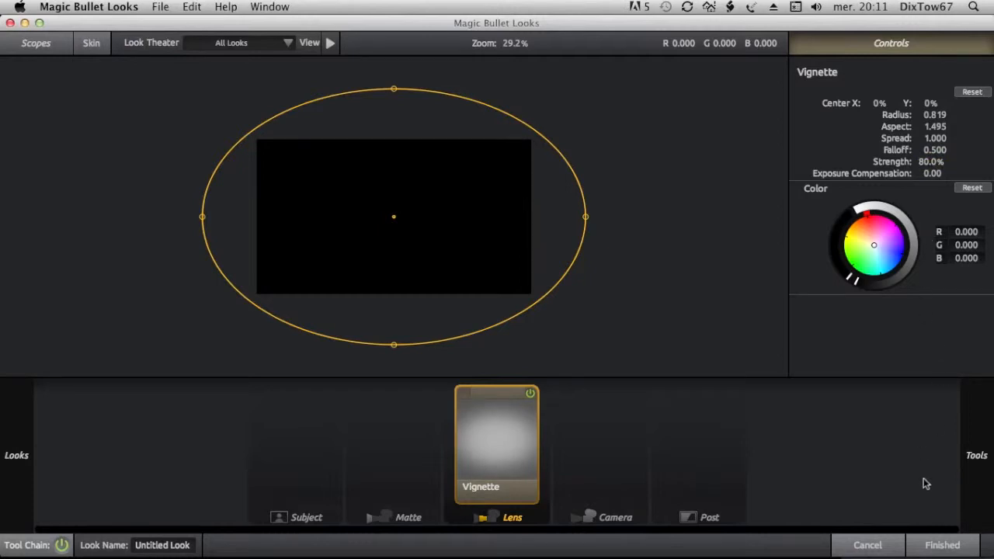
left_click(942, 545)
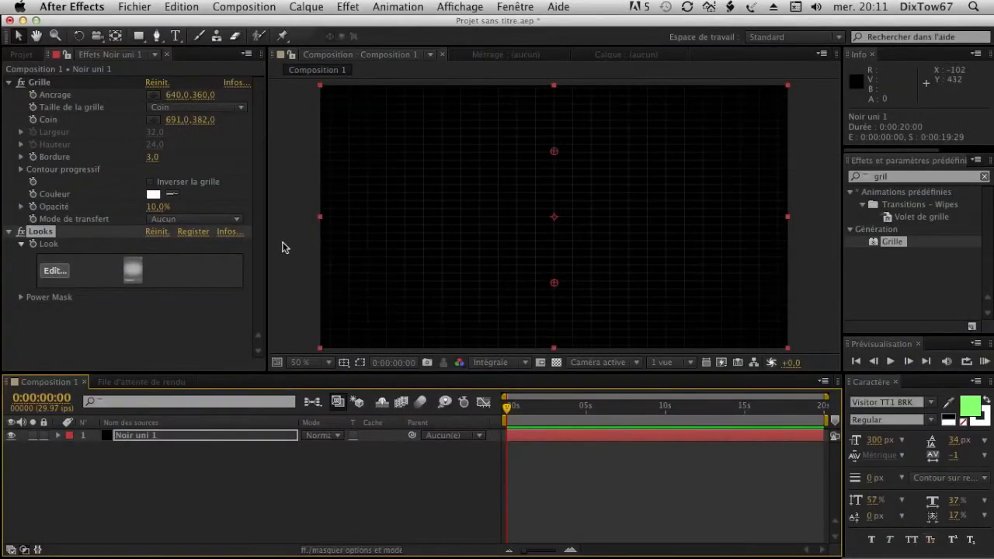
Reopen the look on Noir uni 1 to check the vignette's extent around the frame, and return to the composition with the layer deselected.
left_click(44, 271)
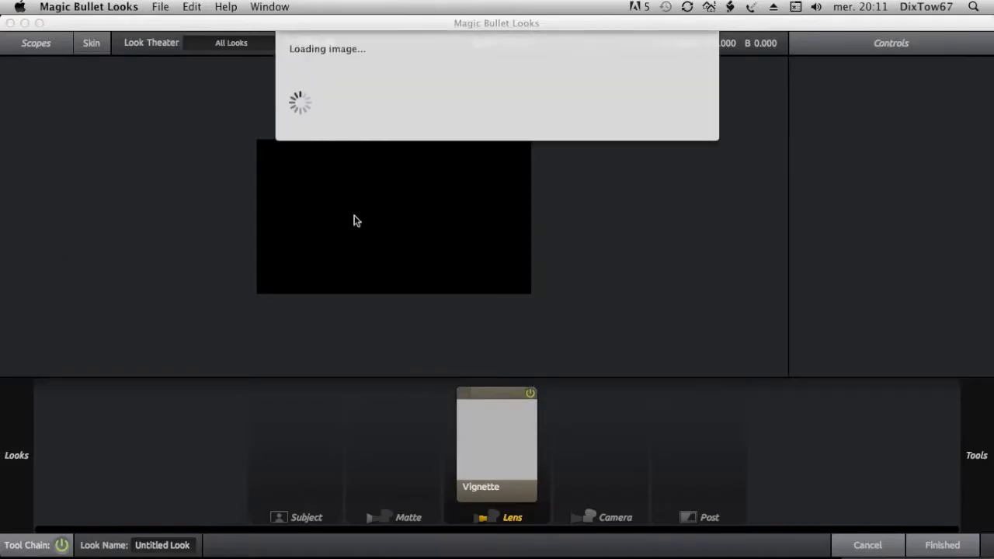
left_click(498, 429)
scroll(590, 254, "down", 5)
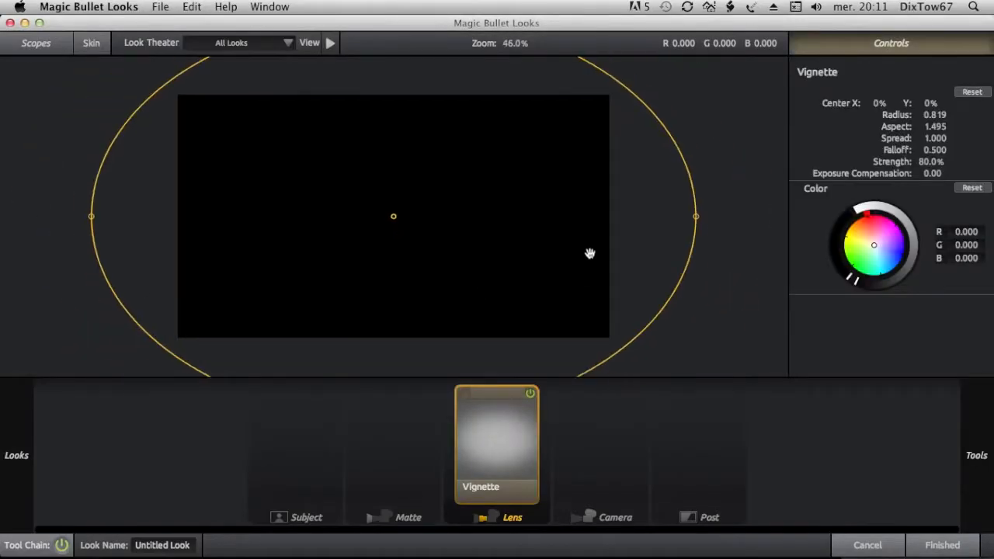
left_click_drag(597, 268, 577, 269)
left_click(948, 549)
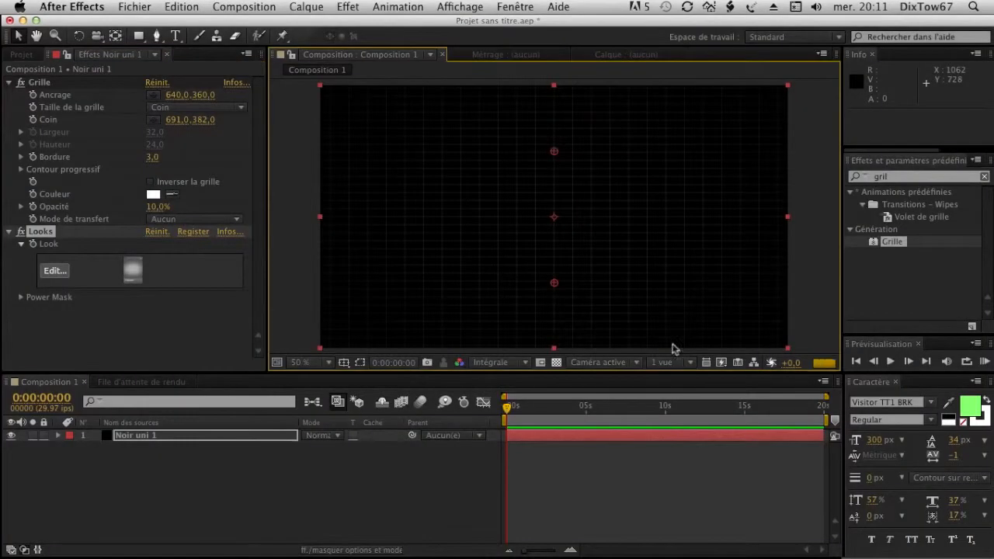
left_click(271, 200)
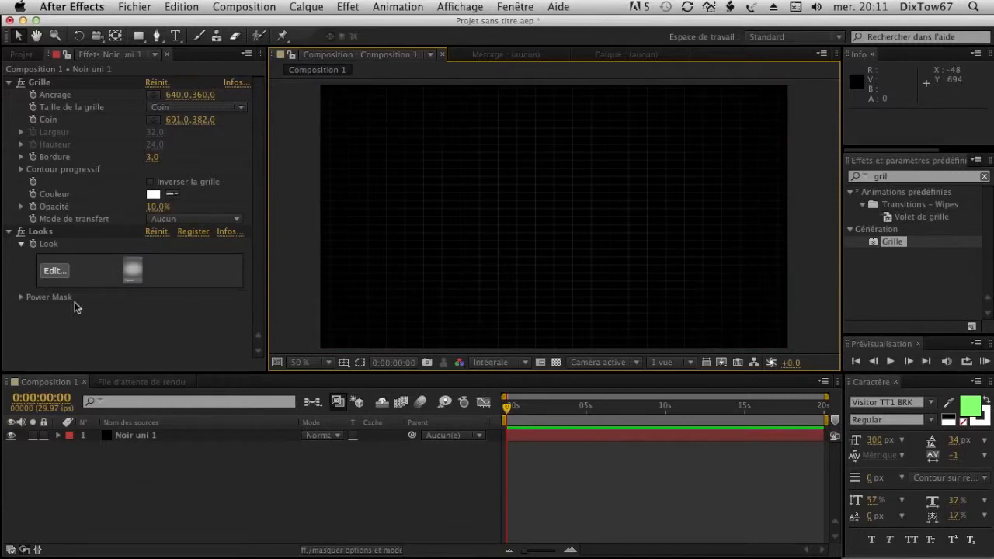
left_click(85, 337)
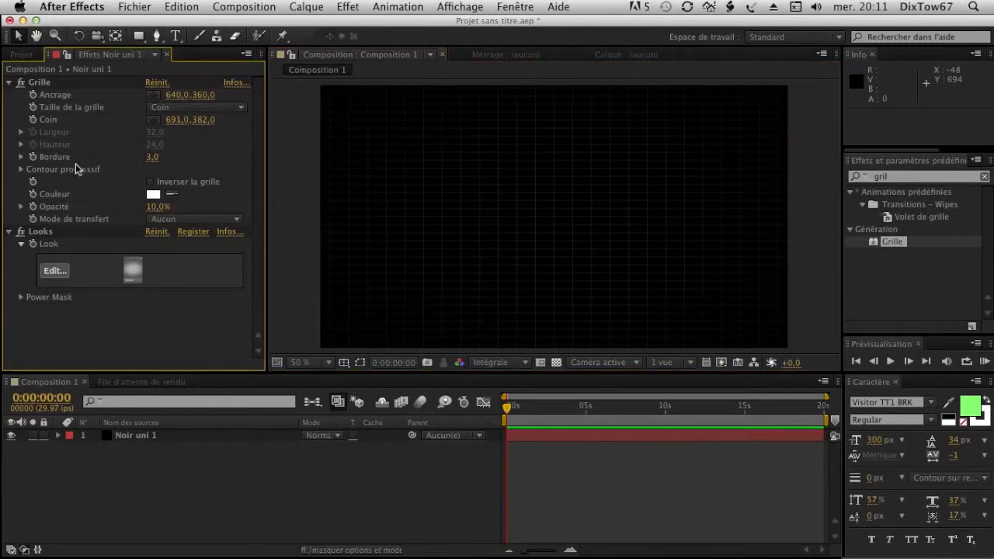
Import the video A_2 (0.00.04.14)_1.mov from the Bureau folder into the project.
left_click(21, 54)
double_click(97, 309)
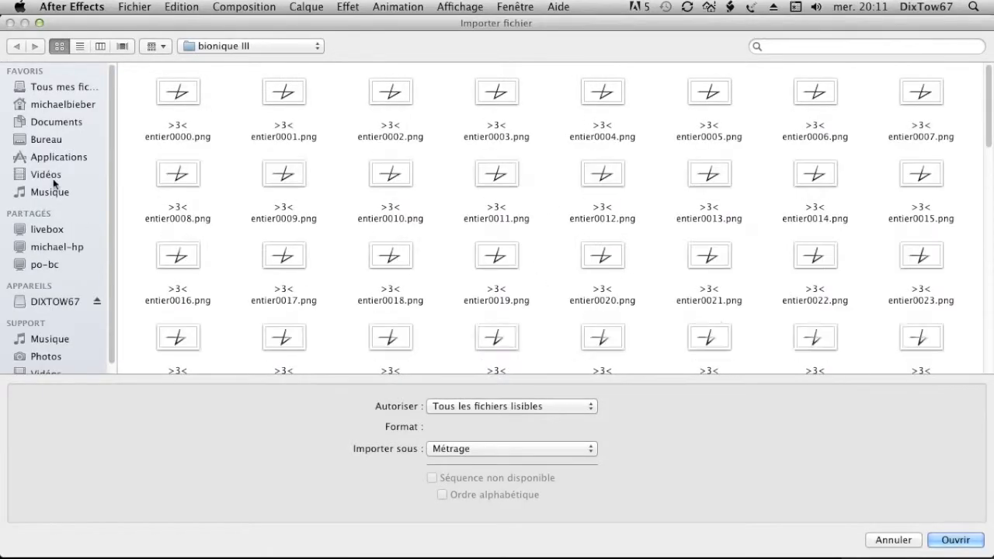
left_click(47, 139)
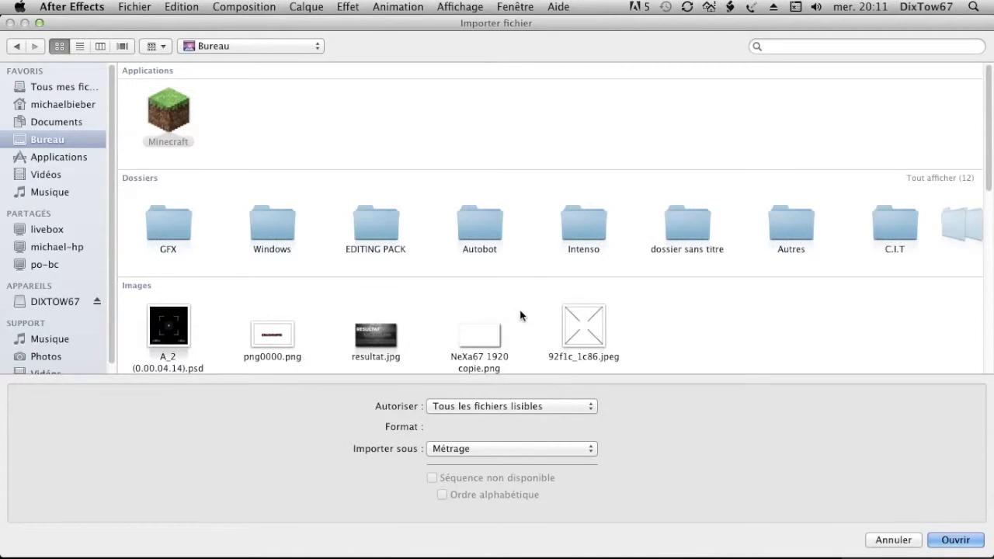
scroll(609, 311, "down", 10)
scroll(439, 290, "up", 5)
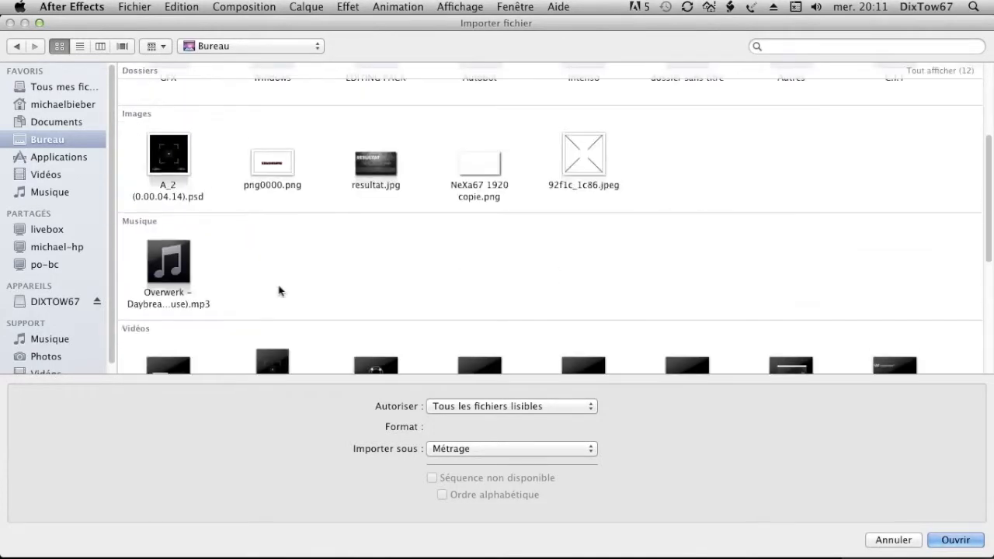
scroll(233, 206, "down", 5)
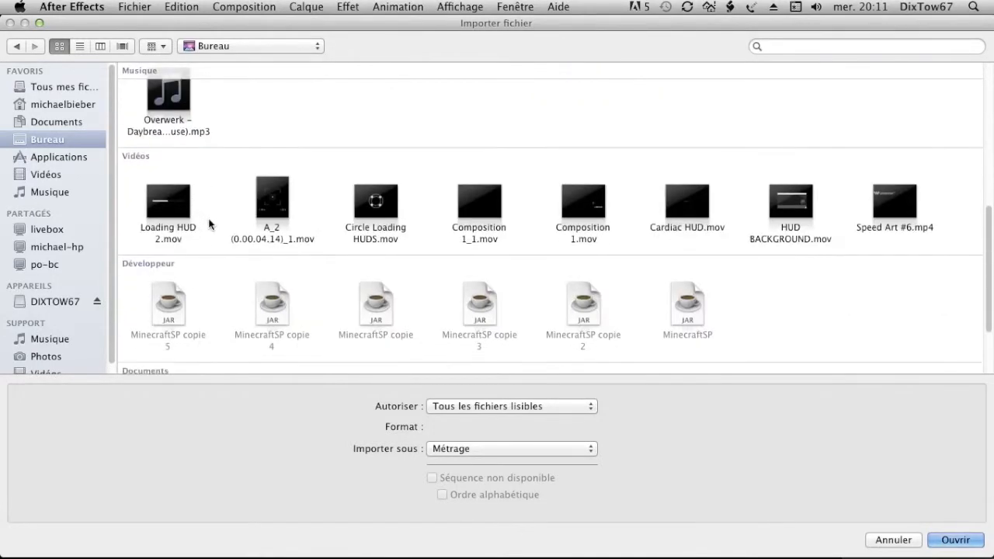
double_click(286, 216)
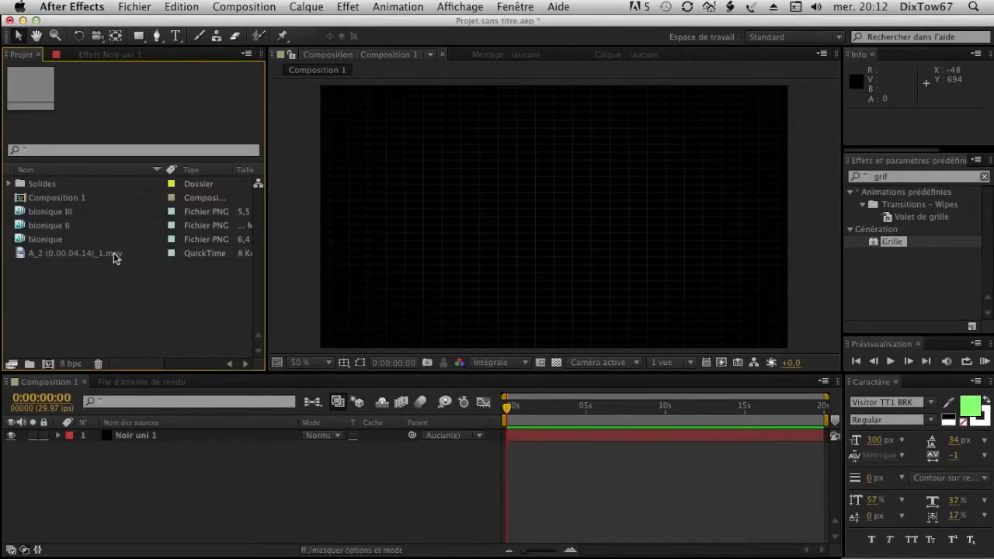
Place A_2 (0.00.04.14)_1.mov above Noir uni 1 in Composition 1 and scale it to 360%.
left_click(68, 256)
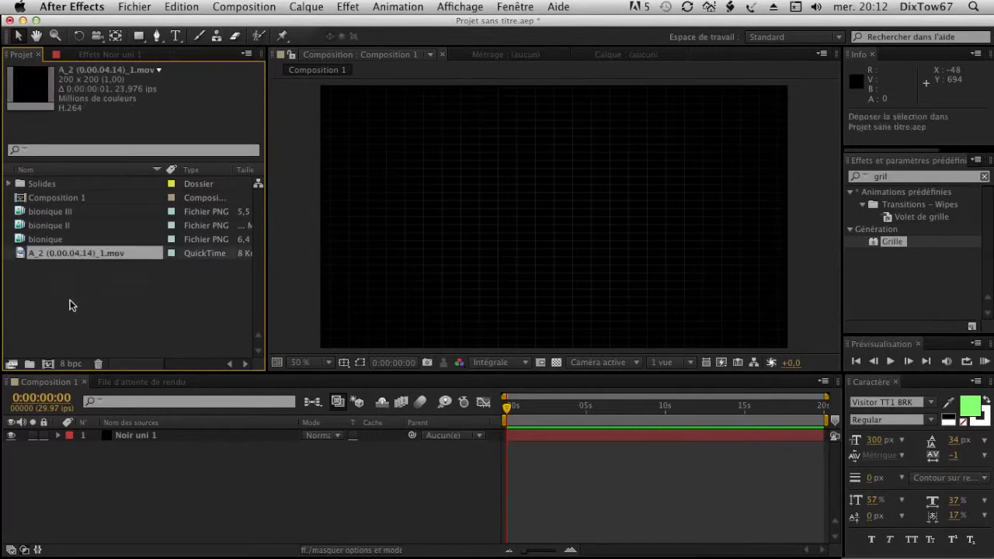
left_click_drag(92, 428, 115, 431)
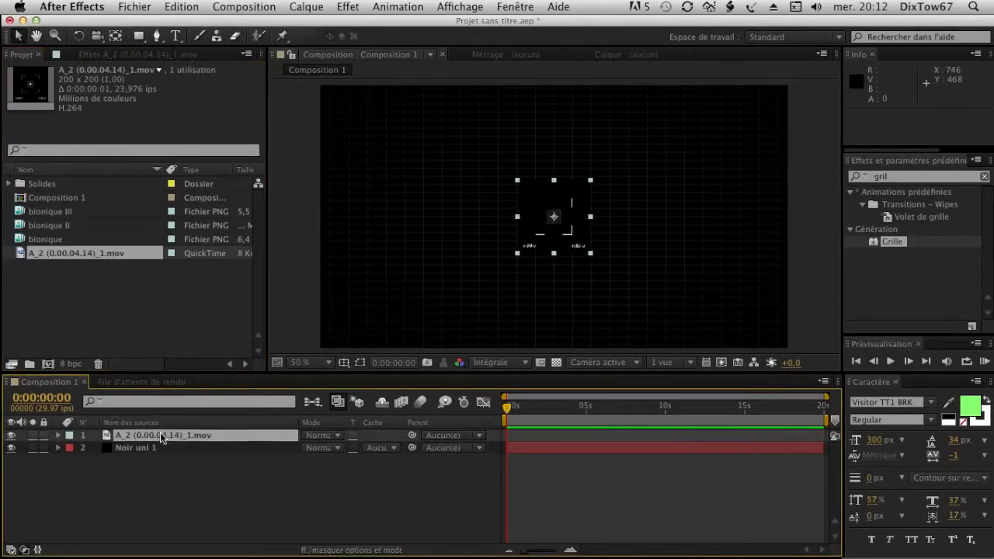
key("s")
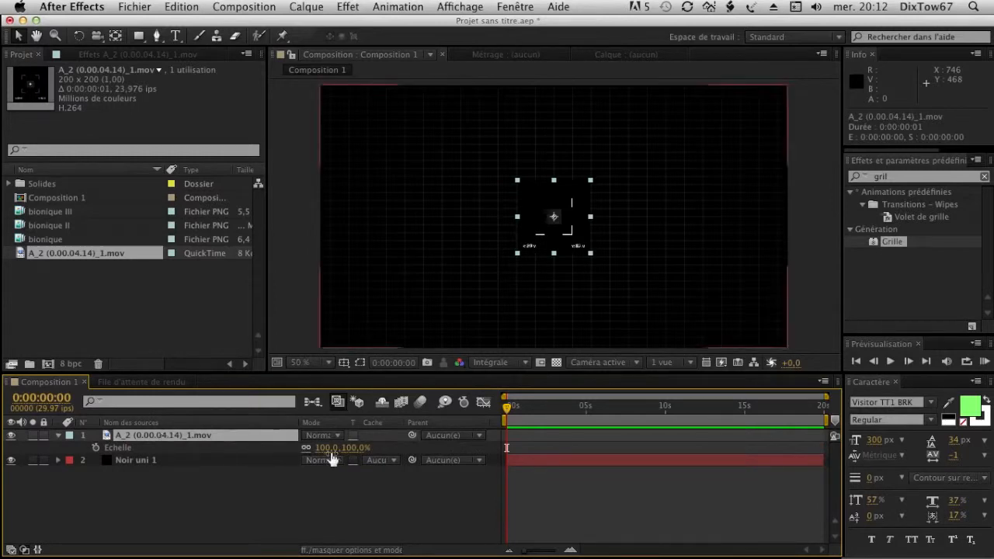
left_click_drag(348, 448, 558, 463)
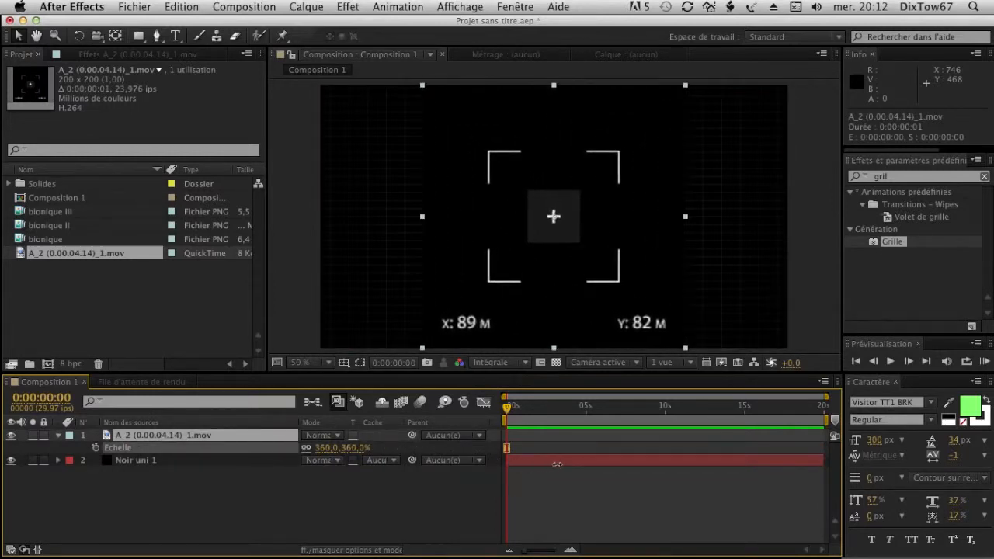
left_click(187, 494)
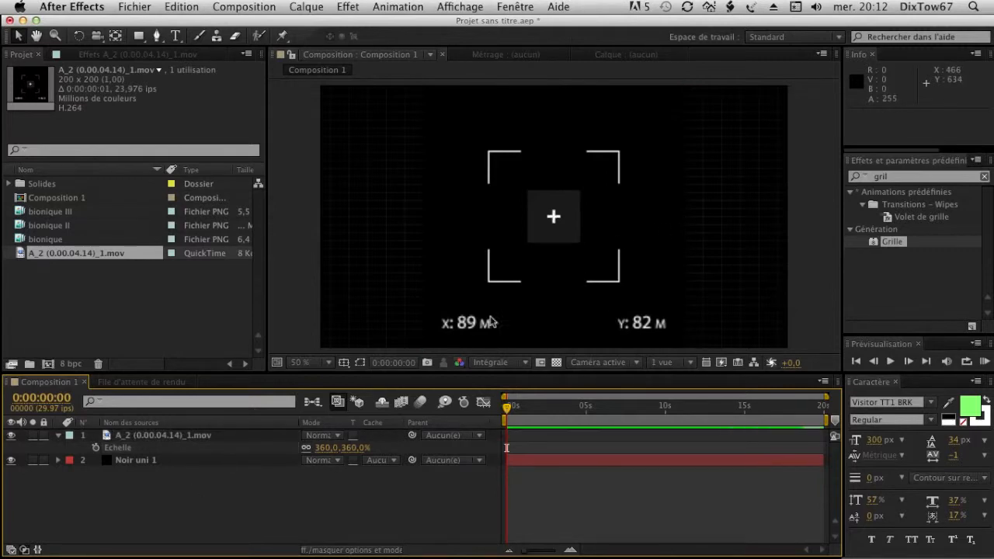
Set the blending mode of the A_2 (0.00.04.14)_1.mov layer to Ecran.
left_click(163, 436)
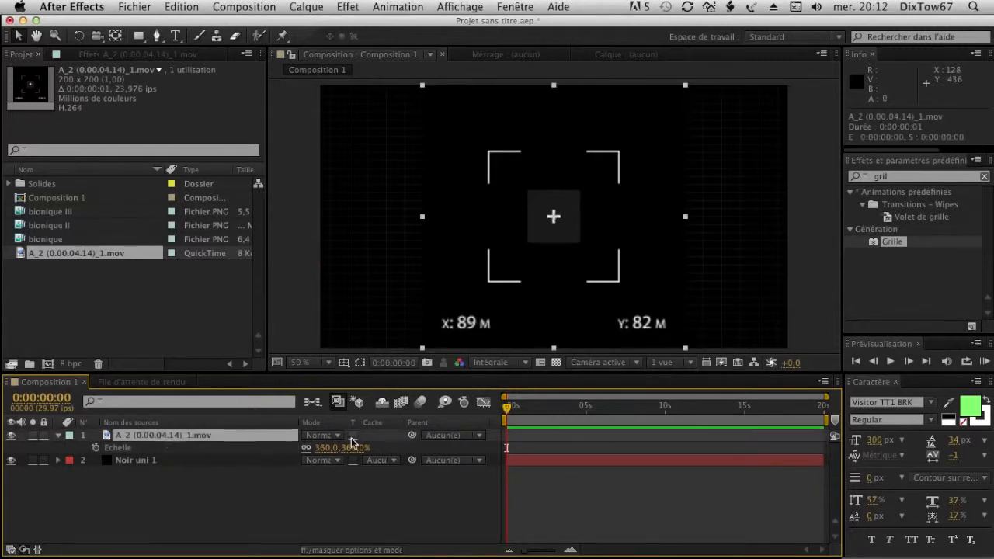
left_click(324, 435)
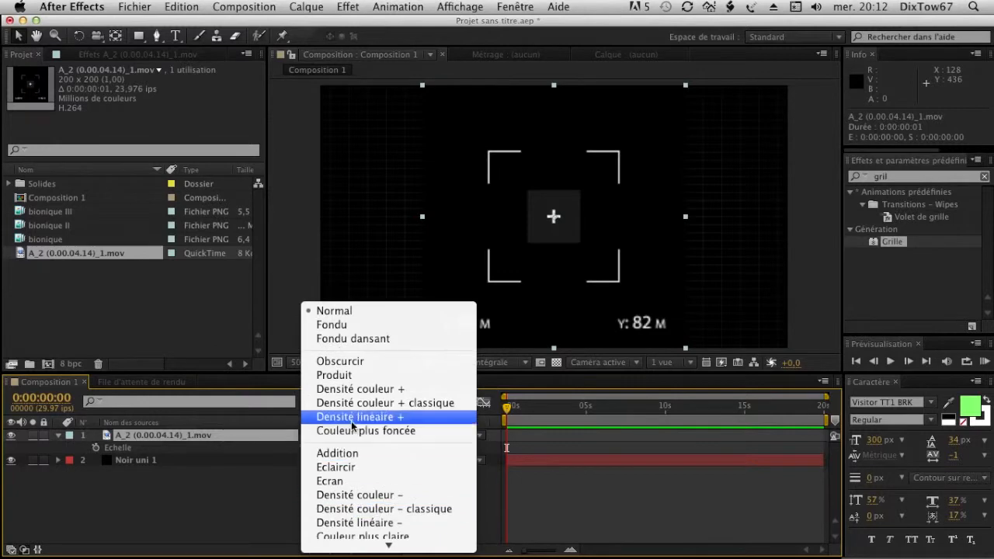
left_click(340, 481)
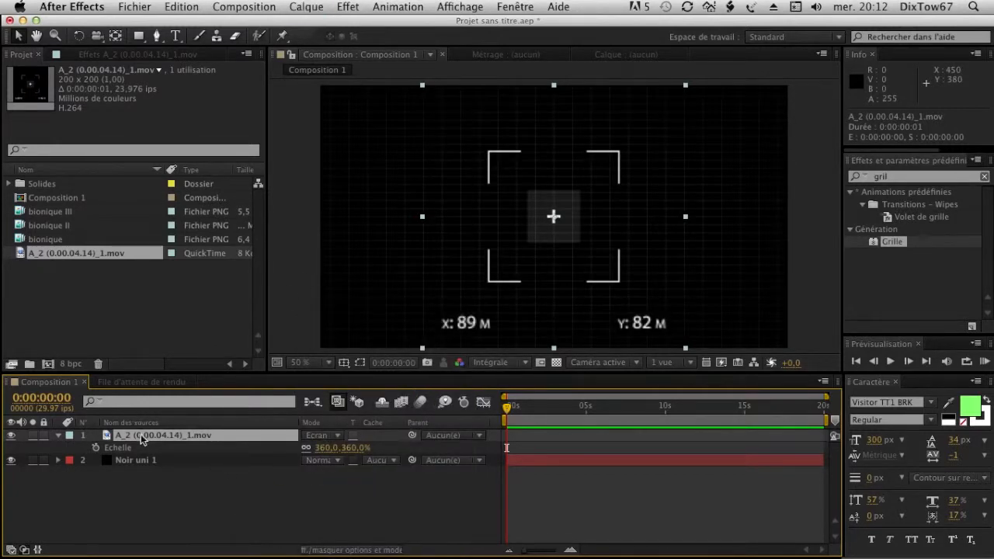
Draw a four-point Pen mask around the X and Y coordinate texts on the A_2 clip and set it to Soustraction.
left_click(157, 36)
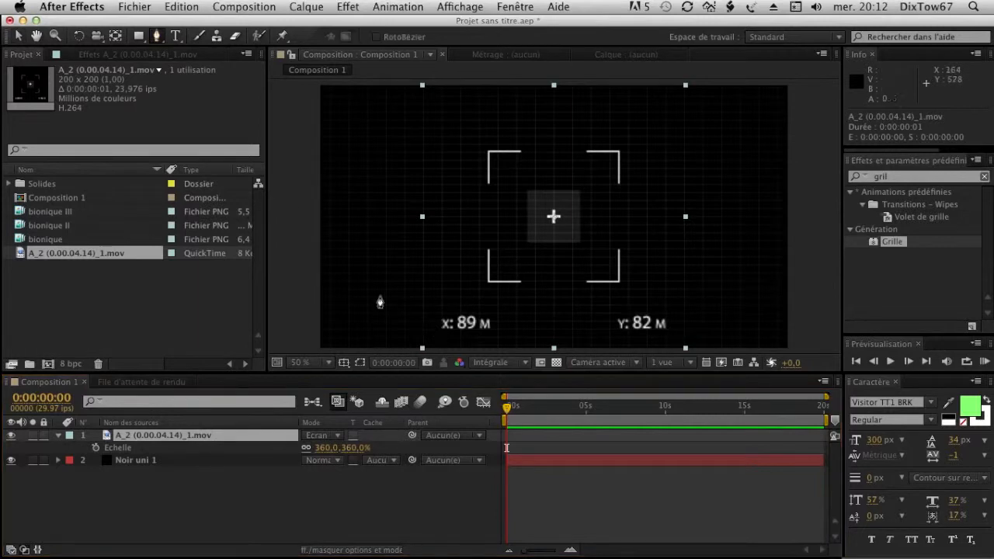
left_click(360, 301)
left_click(695, 298)
left_click(698, 347)
left_click(366, 345)
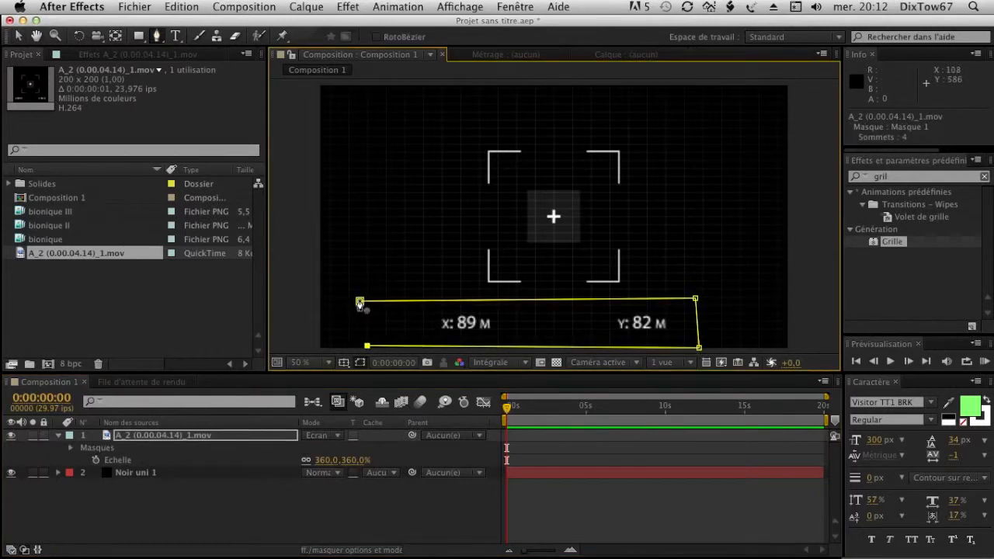
left_click(359, 300)
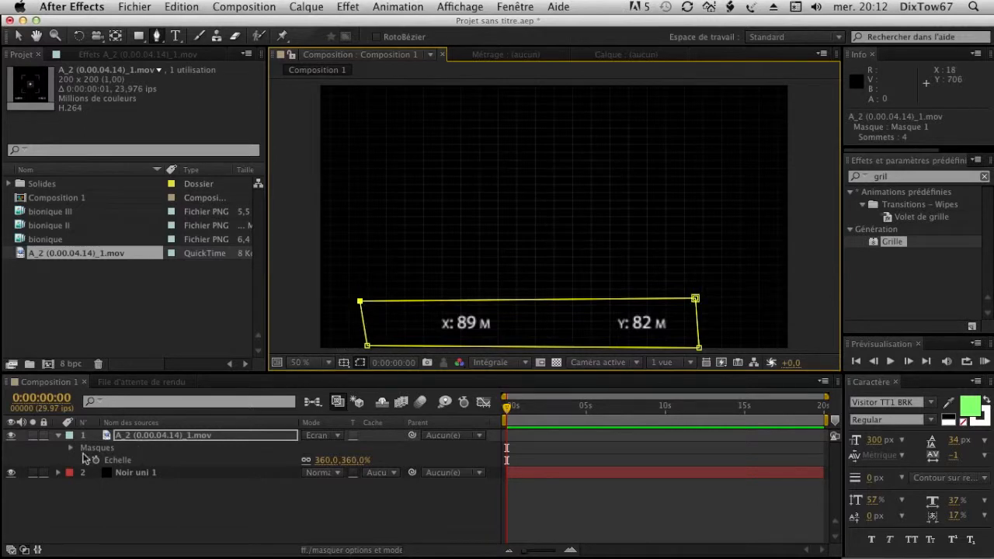
left_click(72, 449)
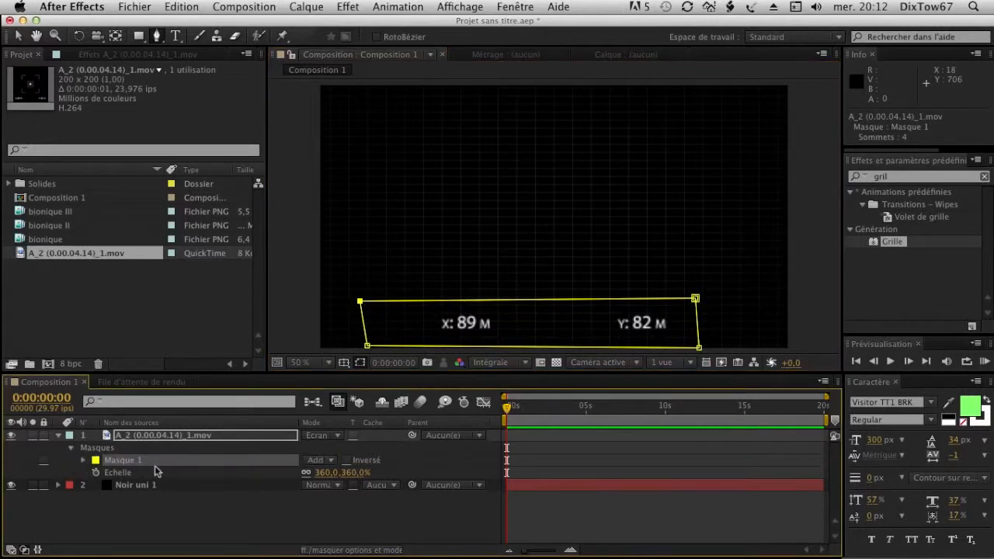
left_click(319, 460)
left_click(349, 485)
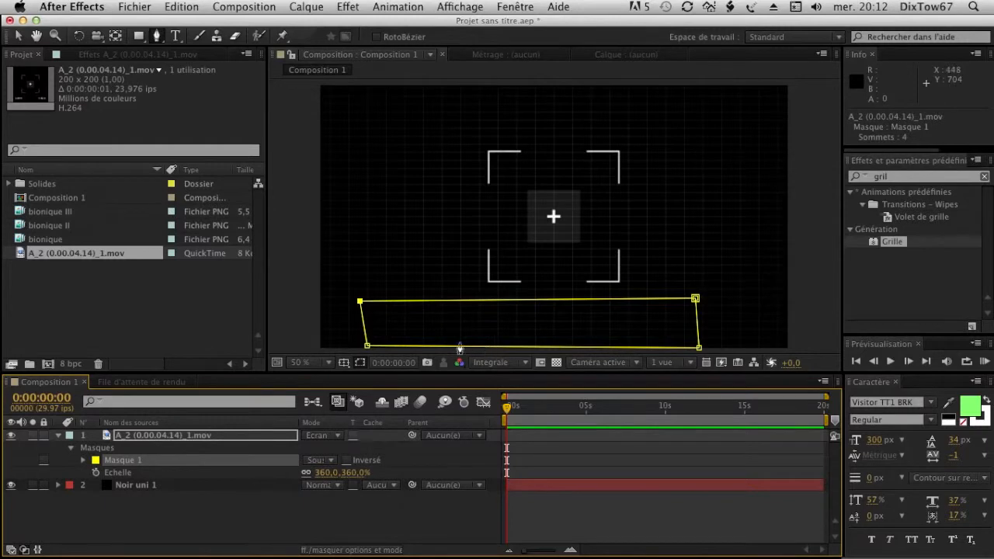
Draw a second four-point mask around the central square and cross of the A_2 clip, set it to Soustraction, and collapse the layer's properties.
left_click(512, 173)
left_click(590, 172)
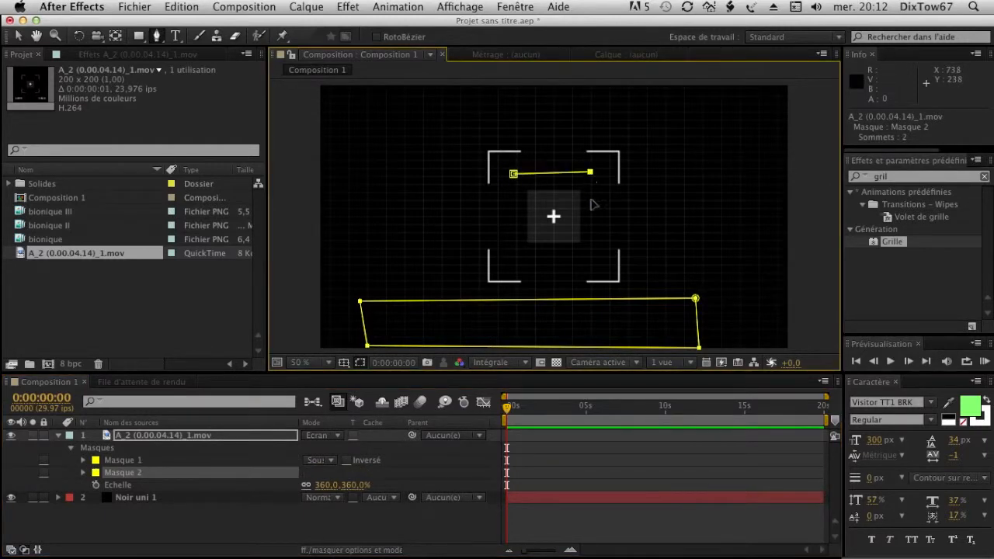
left_click(598, 257)
left_click(510, 258)
left_click(513, 174)
left_click(312, 474)
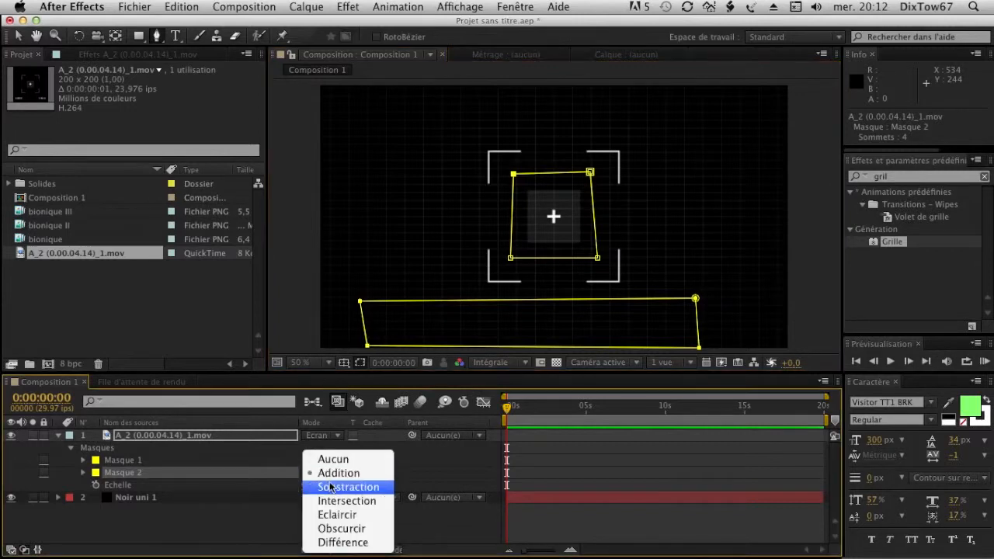
left_click(336, 489)
left_click(216, 529)
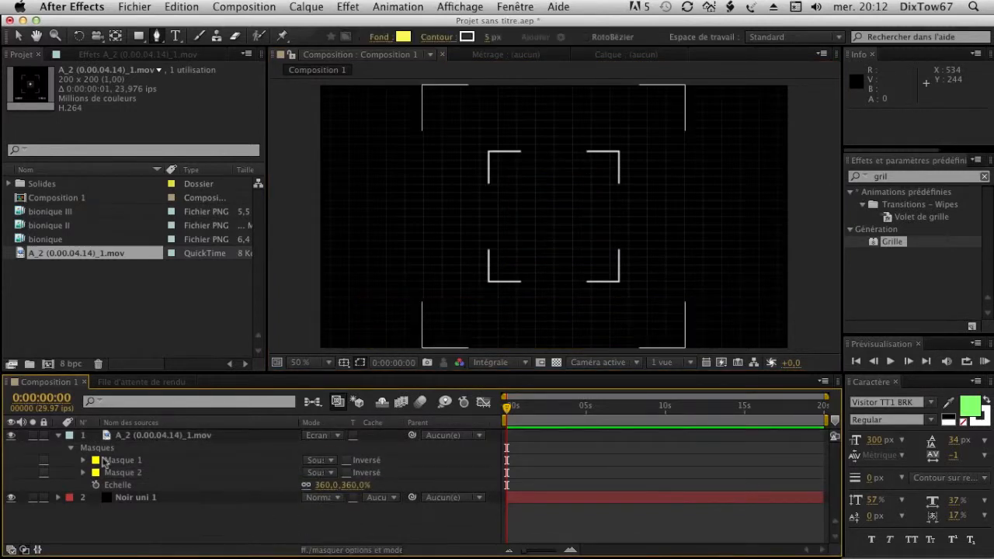
left_click(58, 435)
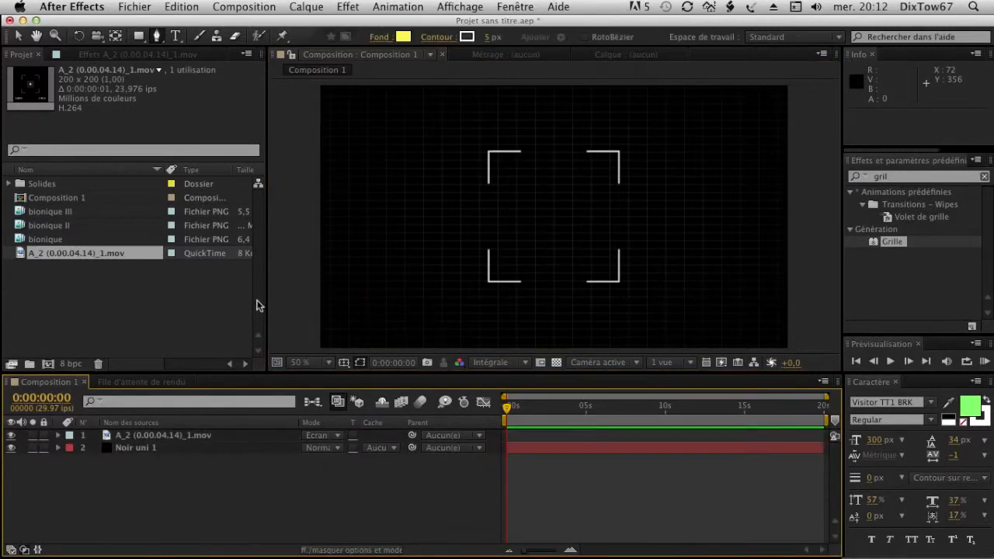
left_click(151, 437)
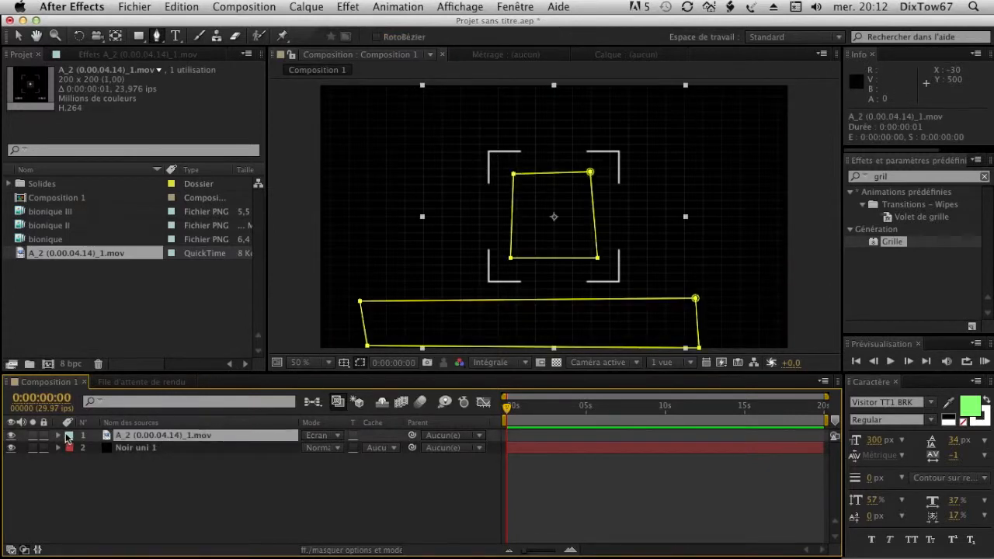
Scale the A_2 (0.00.04.14)_1.mov layer up to 553% and collapse its properties.
key("s")
left_click_drag(364, 448, 485, 479)
left_click(197, 489)
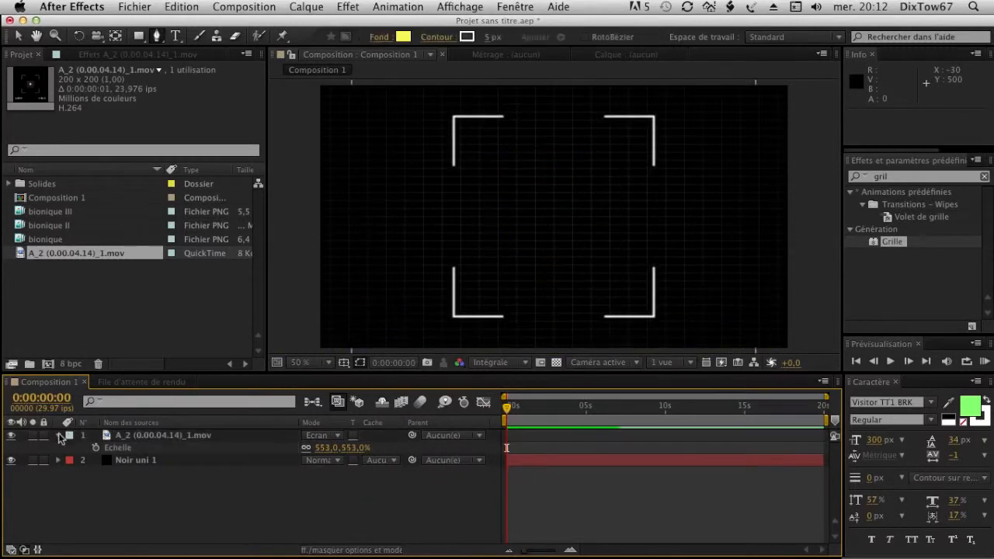
left_click(57, 435)
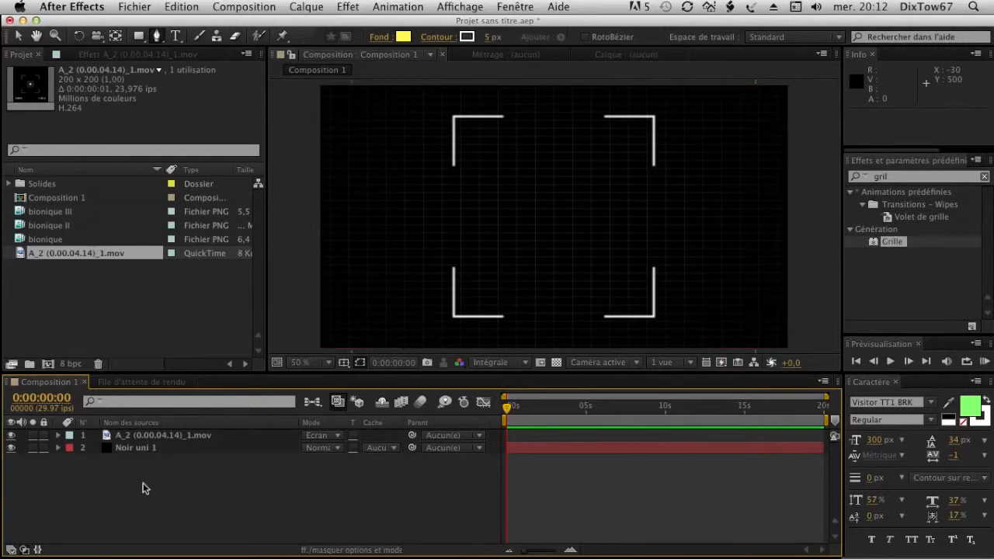
Add the bionique footage as the top layer of Composition 1 and scale it to 60%.
left_click(91, 273)
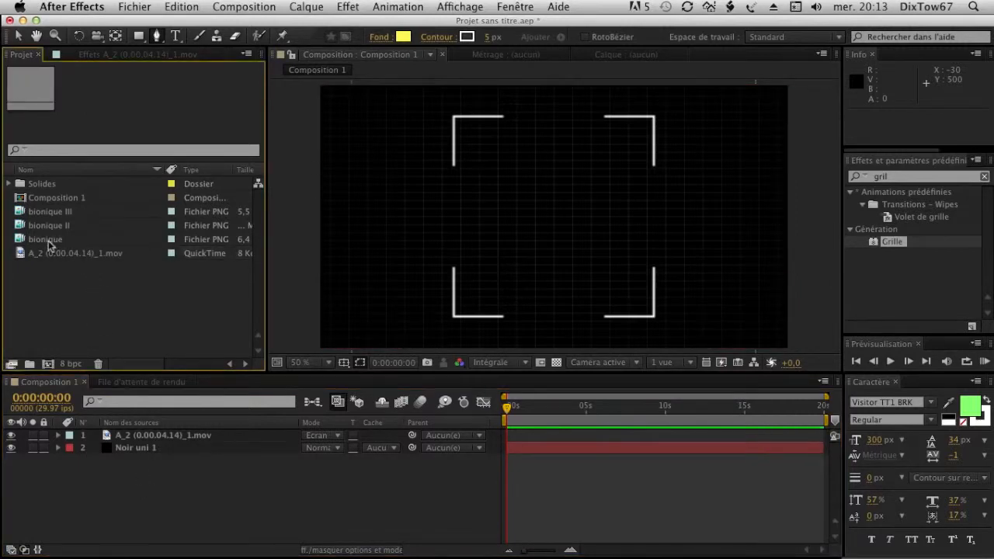
left_click_drag(40, 241, 132, 434)
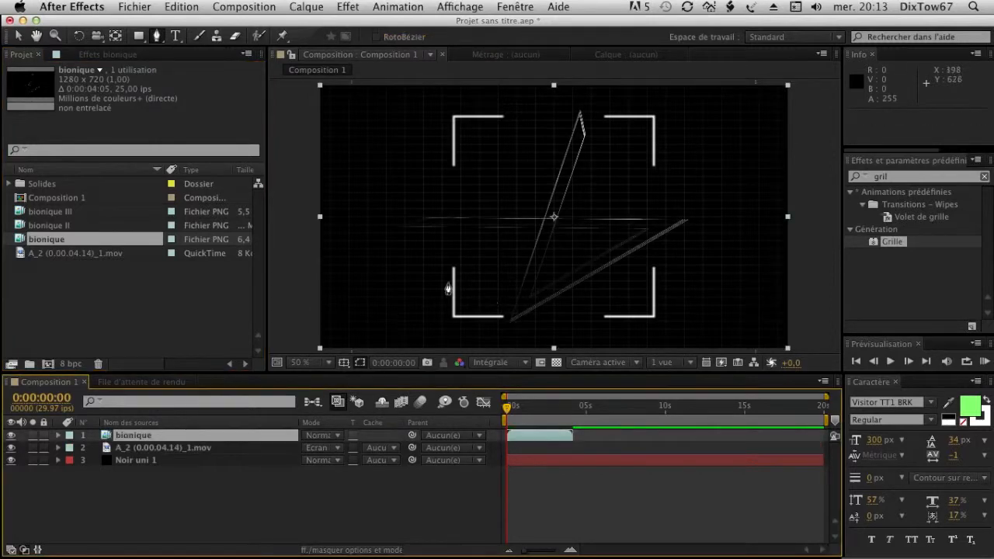
key("s")
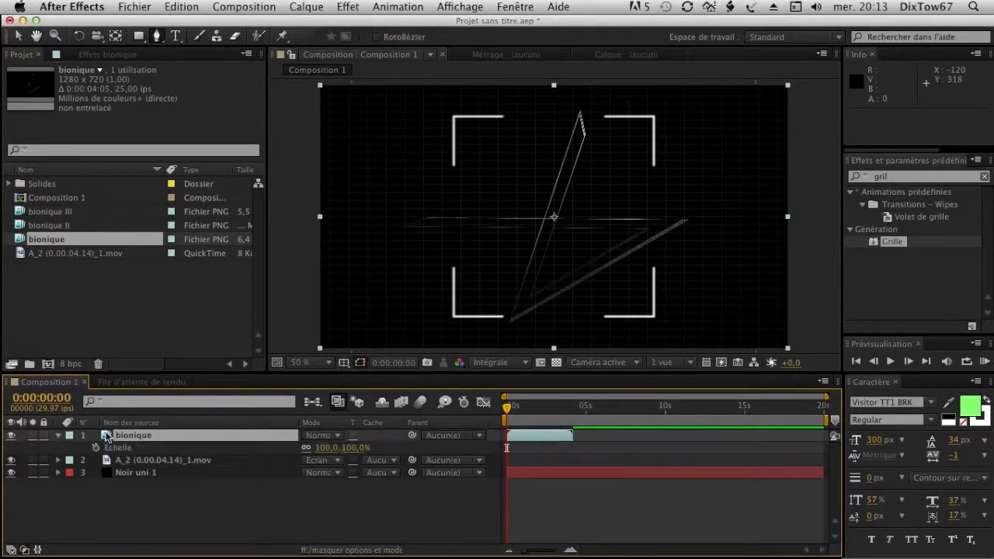
left_click_drag(327, 448, 333, 448)
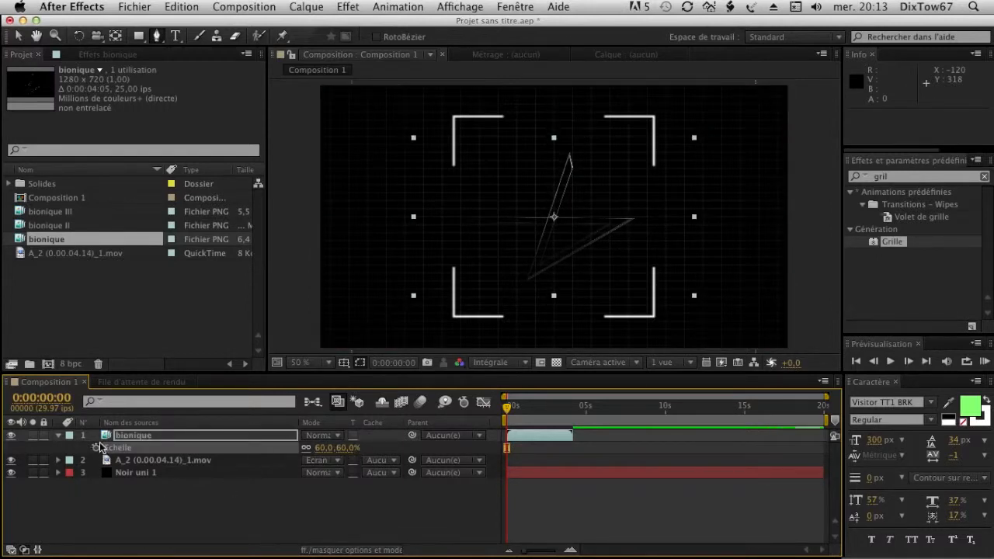
left_click(60, 435)
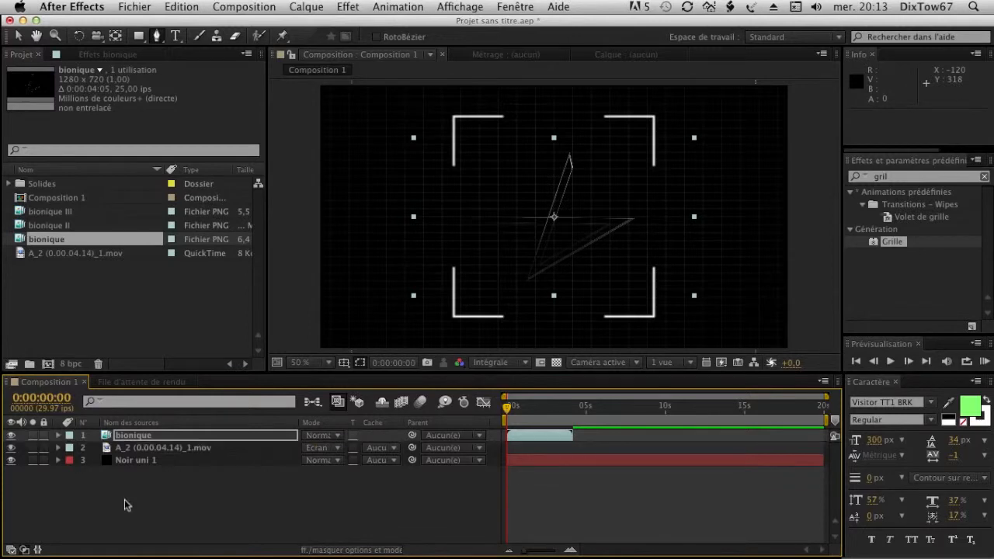
mouse_move(506, 412)
left_mouse_down()
mouse_move(574, 412)
mouse_move(506, 411)
left_mouse_up()
Add bionique II above the bionique layer, scale it to 60%, and collapse its properties.
left_click(146, 335)
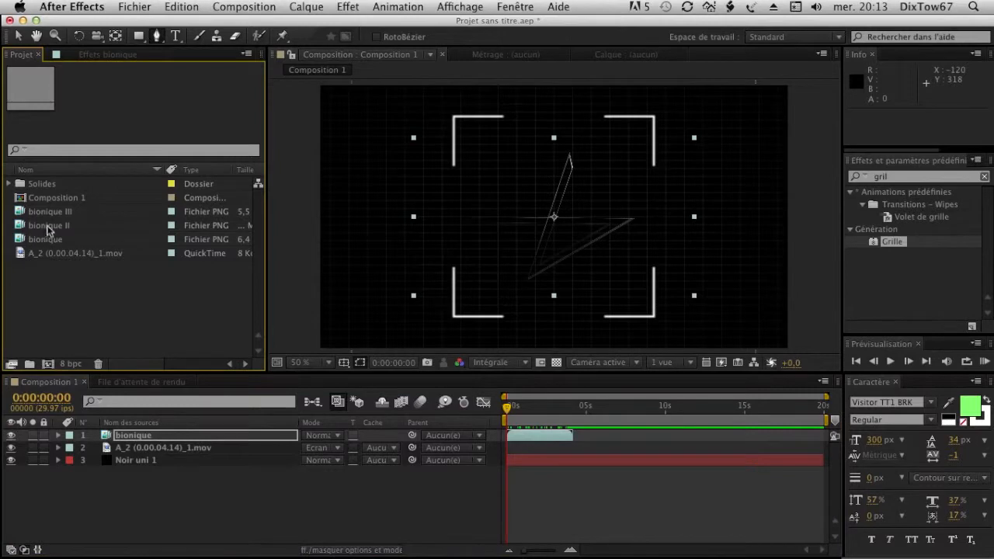
left_click_drag(48, 227, 127, 437)
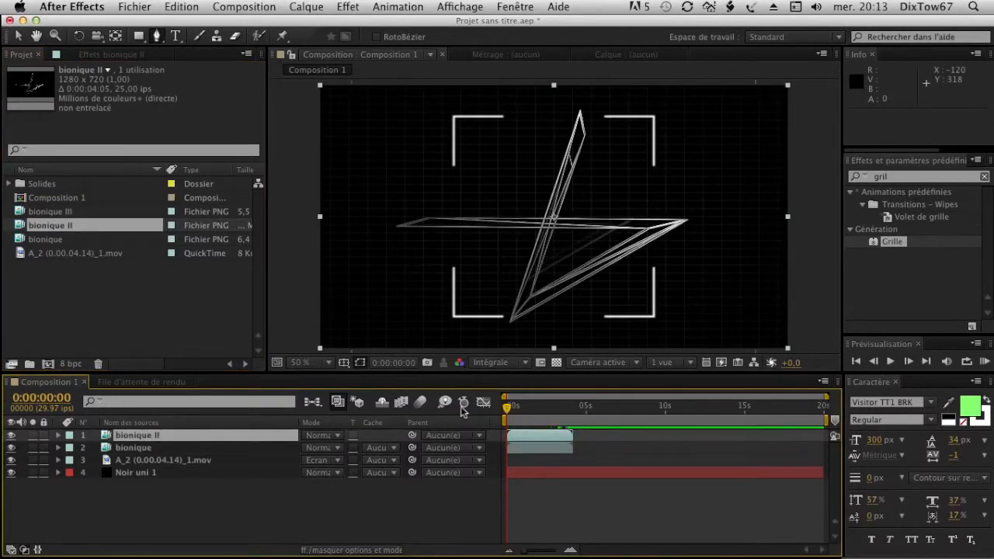
left_click(58, 435)
left_click(70, 448)
left_click(355, 484)
type("60")
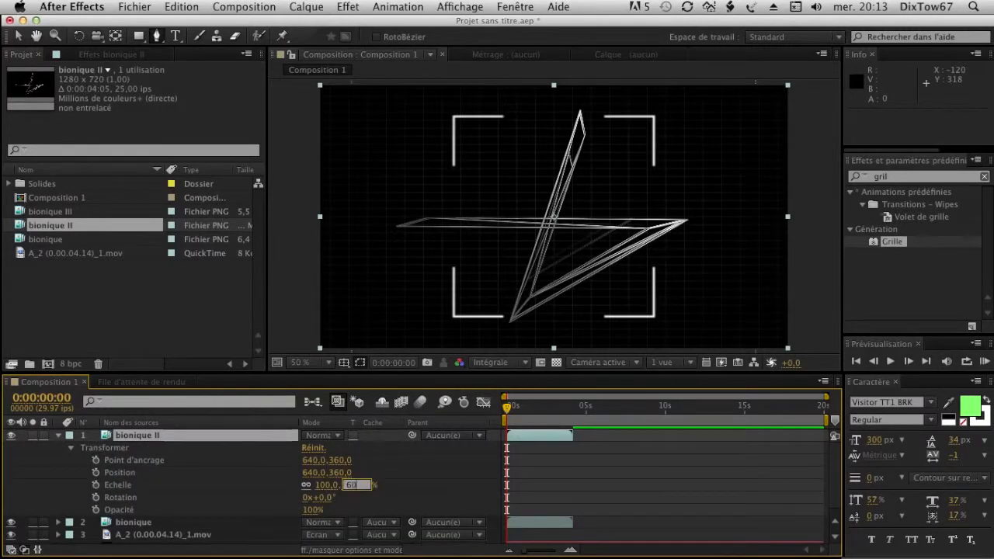
key("Return")
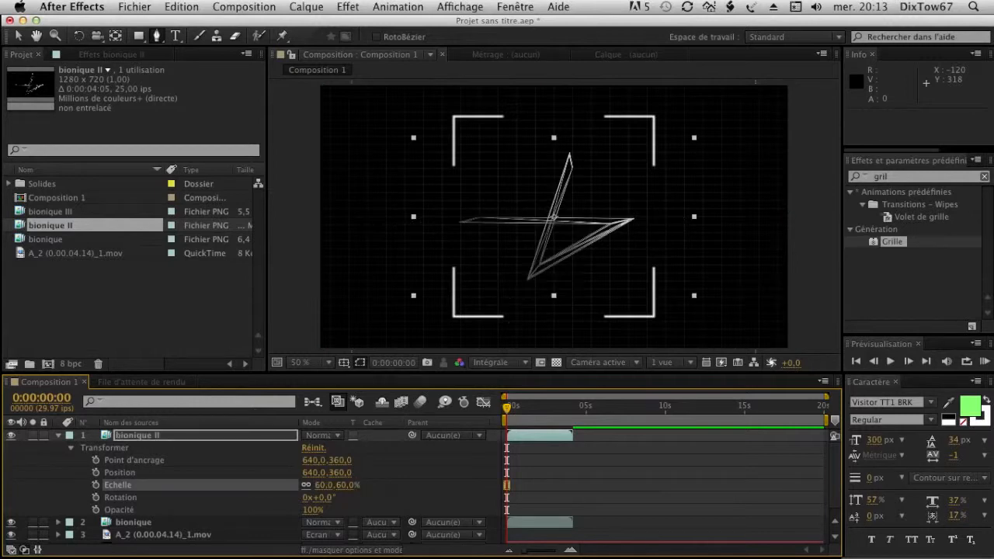
left_click(67, 448)
left_click(60, 436)
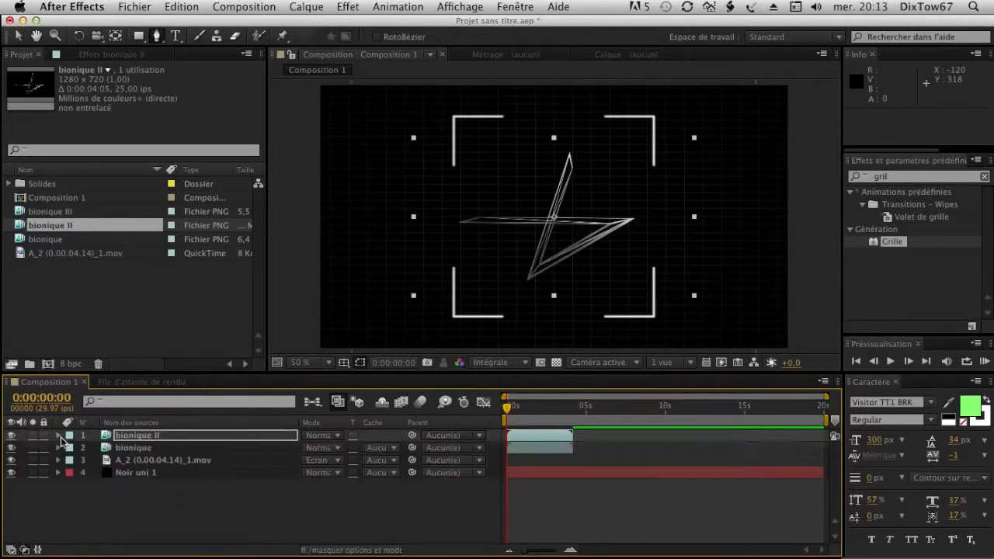
Draw a closed four-point Pen mask on the bionique II layer, enclosing the wireframe and the corner brackets.
left_click(221, 514)
left_click(151, 436)
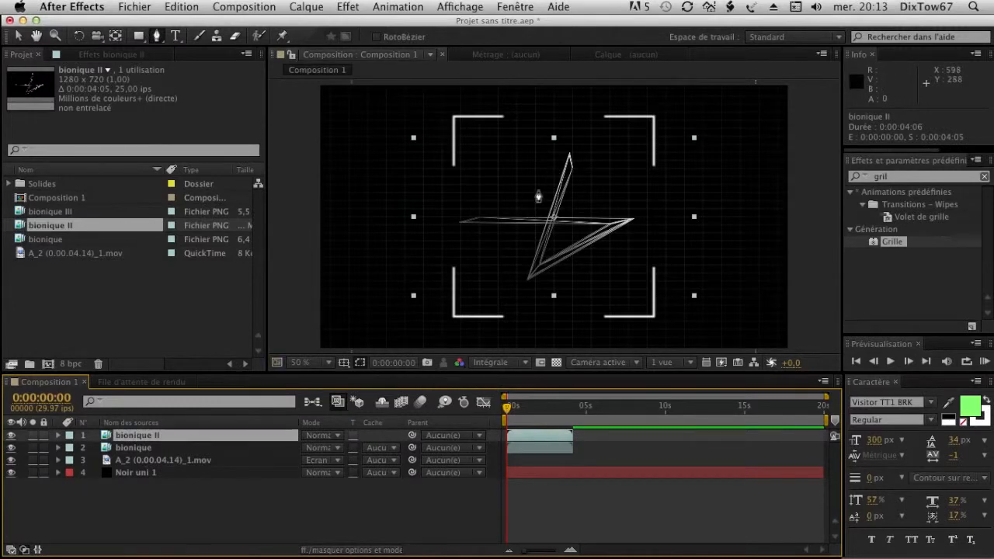
left_click(354, 110)
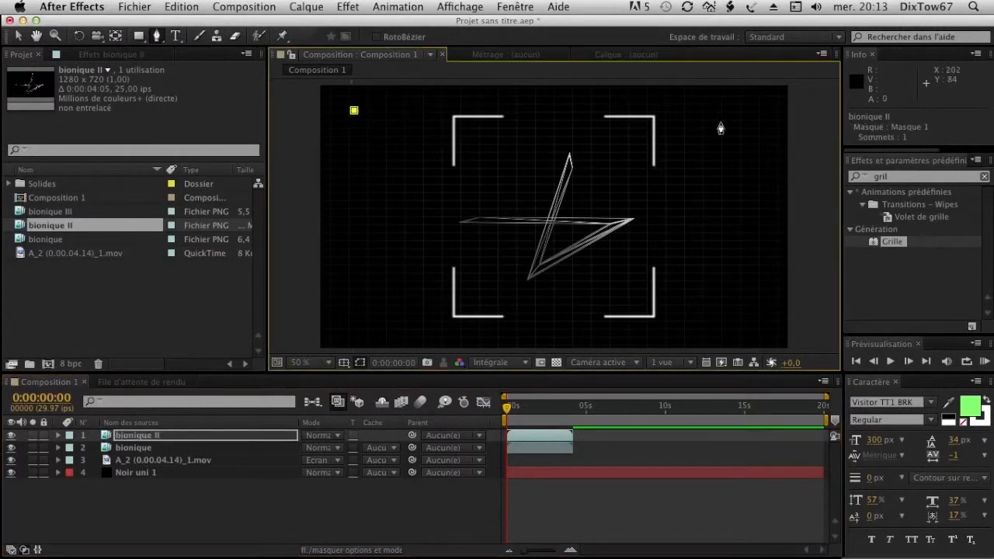
left_click(753, 104)
left_click(762, 342)
left_click(374, 342)
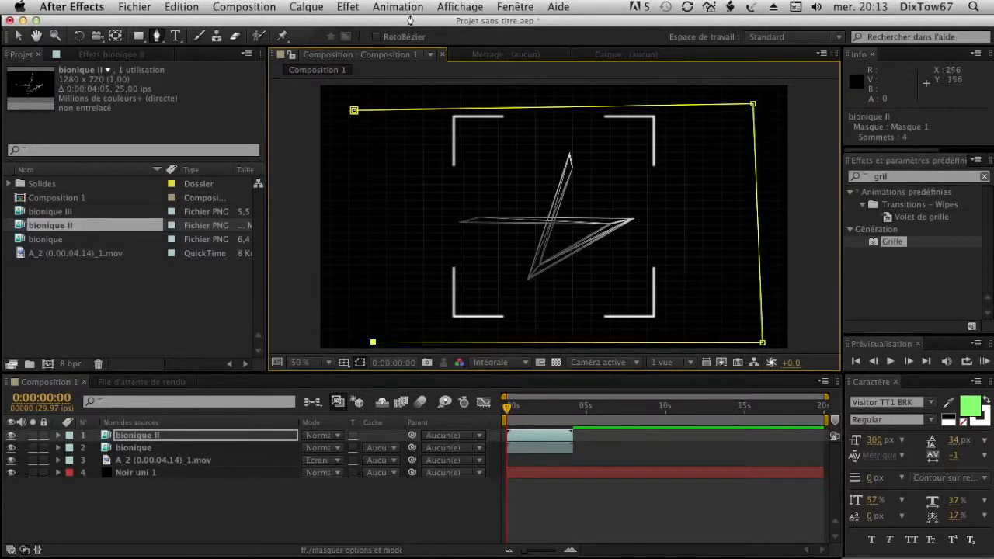
left_click(354, 111)
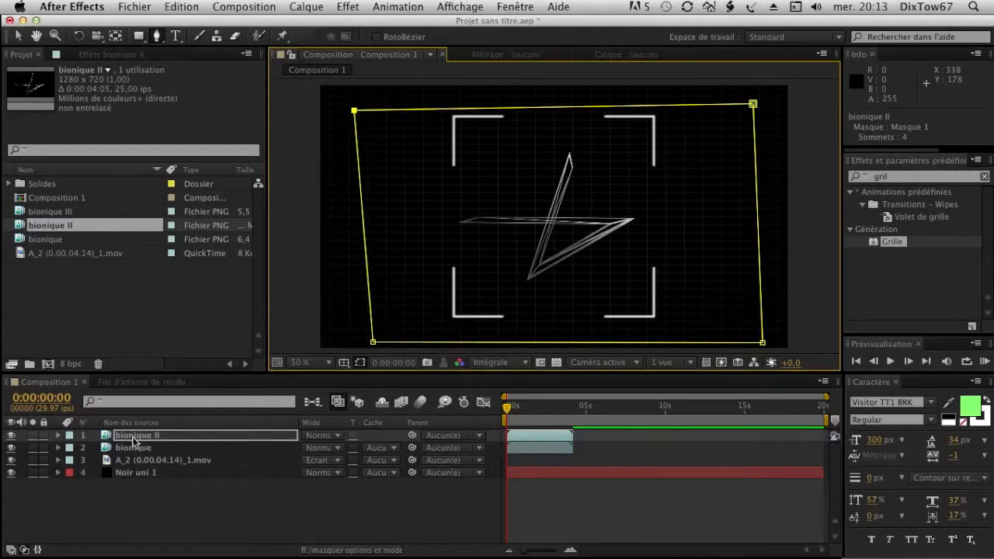
Reposition the two upper vertices of bionique II's Masque 1 so its top edge is level with the bracket tops.
left_click(136, 439)
left_click(58, 434)
left_click(71, 449)
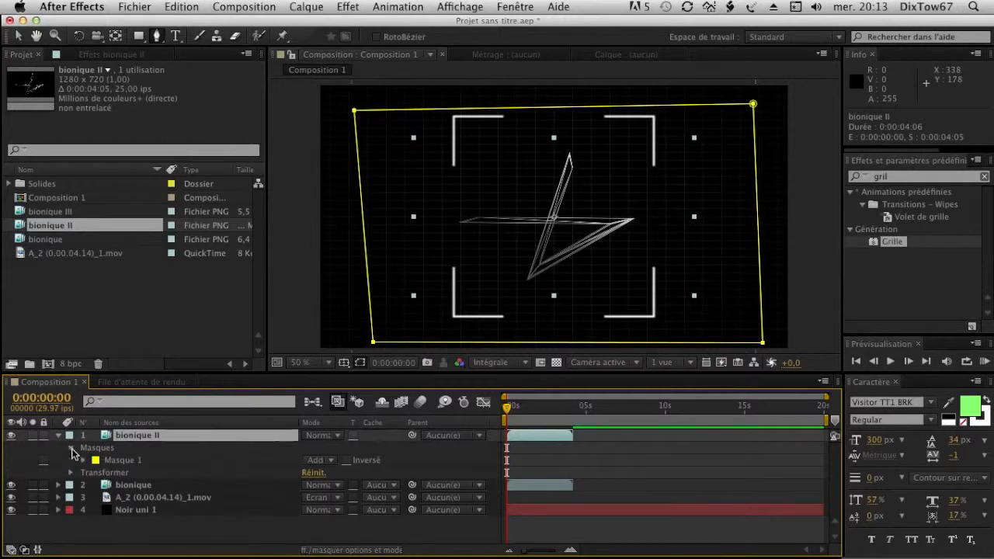
left_click(98, 450)
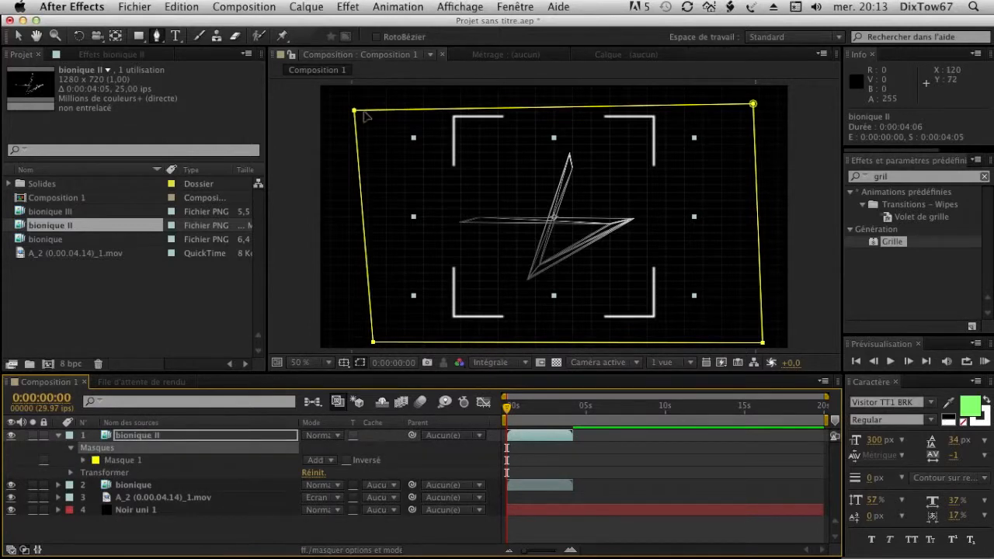
left_click_drag(355, 111, 415, 120)
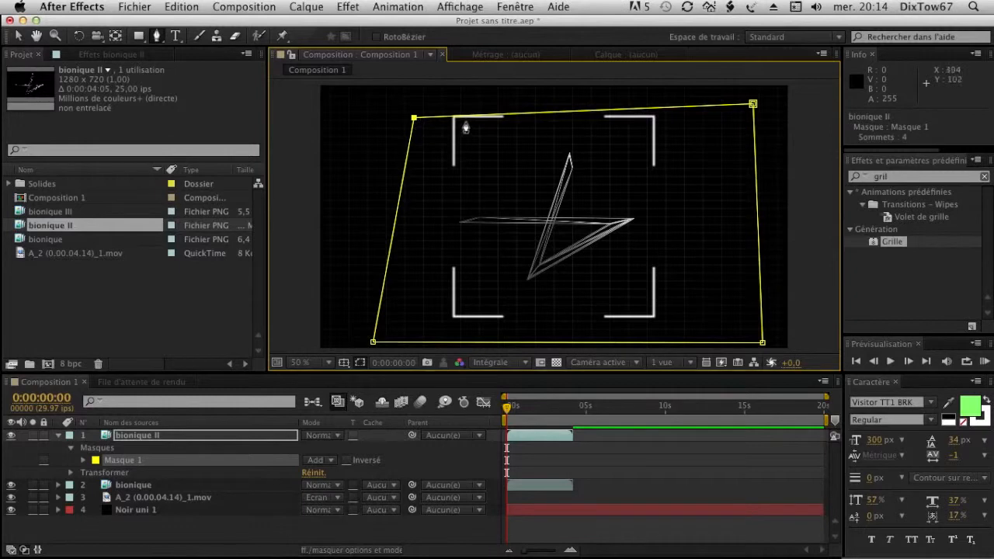
left_click_drag(753, 104, 752, 119)
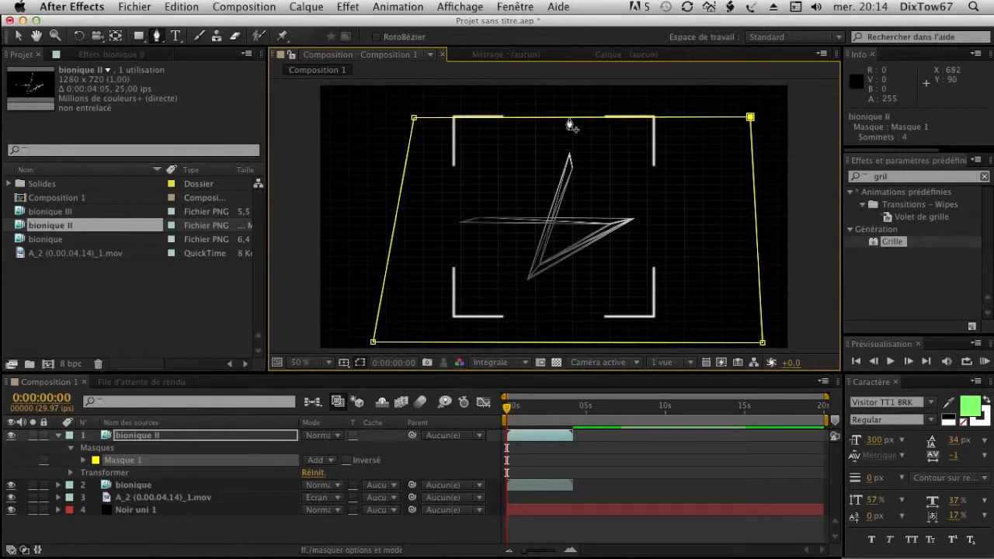
Move the top edge of Masque 1 down to the lower brackets so the mask lies entirely below the wireframe.
left_click(105, 449)
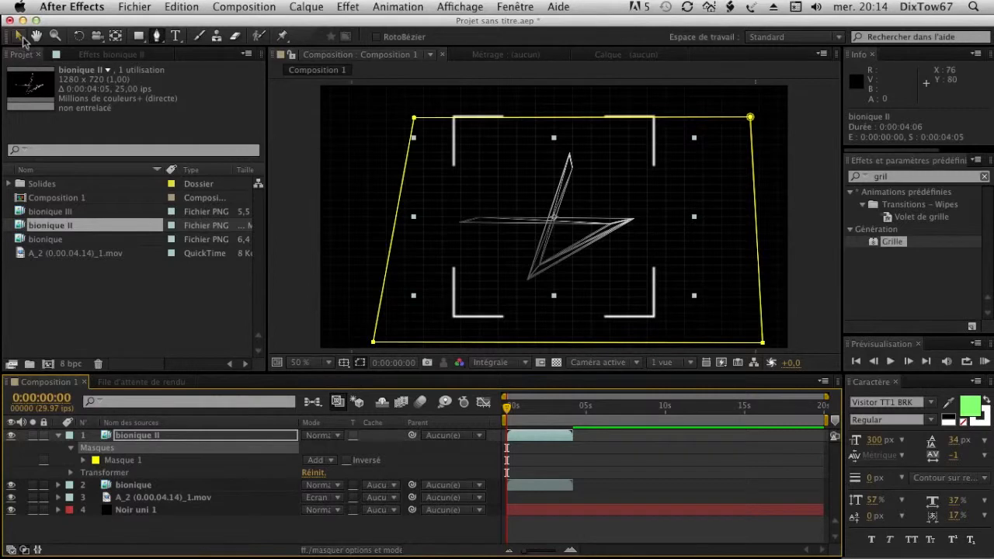
left_click(21, 38)
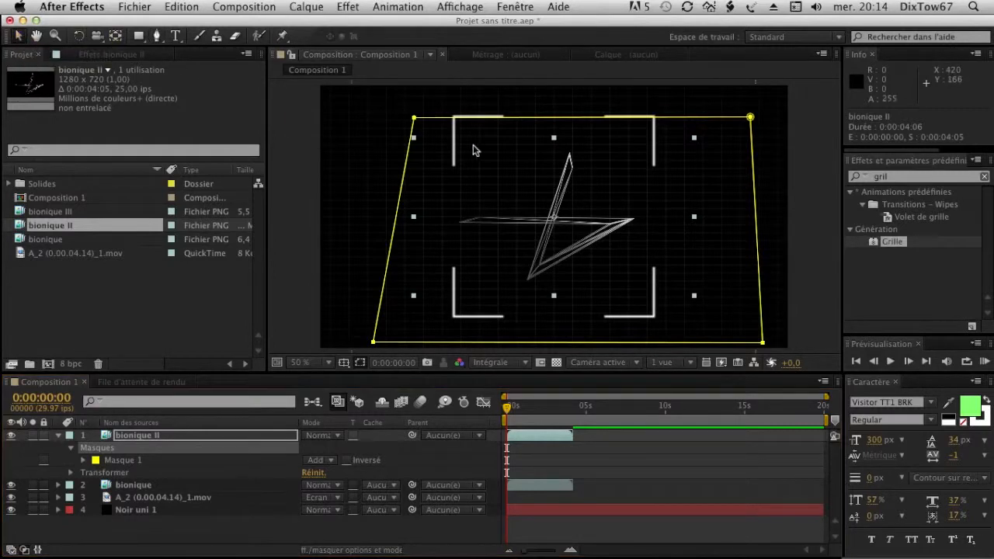
left_click_drag(567, 122, 569, 192)
left_click_drag(568, 271, 564, 323)
Set a Tracé du masque keyframe for bionique II's Masque 1 at 0:00:00:20.
left_click(84, 461)
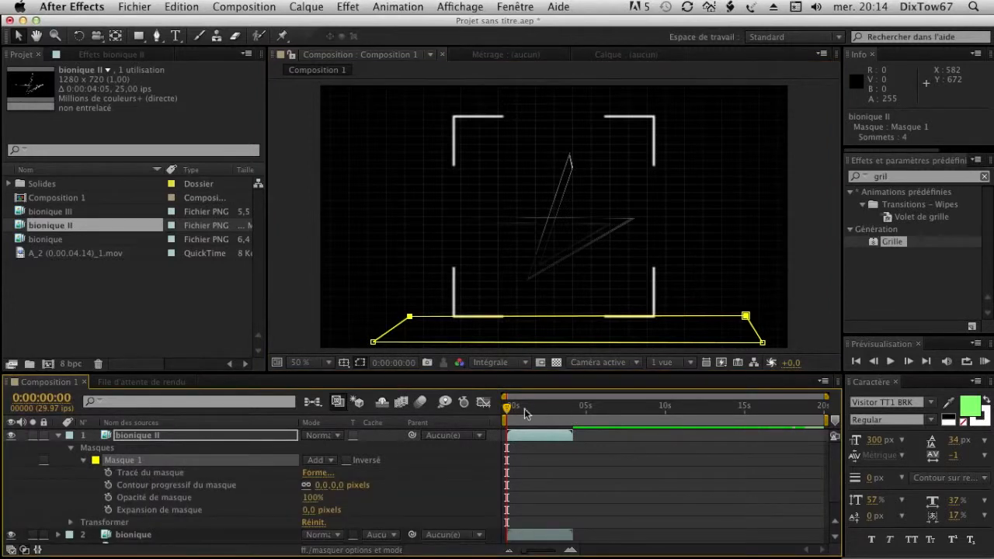
left_click_drag(510, 411, 521, 411)
left_click(875, 361)
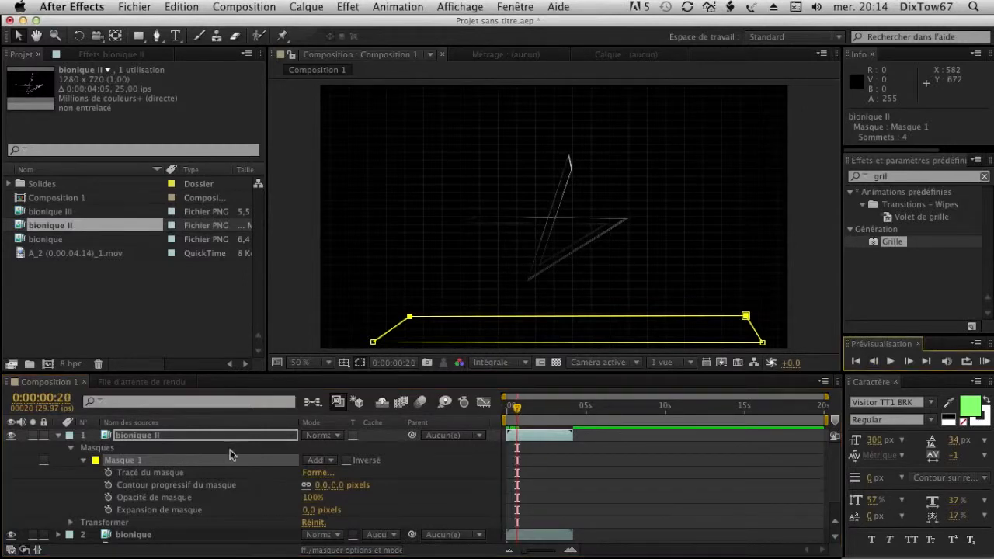
left_click(109, 473)
At 0:00:01:20, raise the top edge of Masque 1 above the wireframe to keyframe its full reveal.
left_click_drag(516, 410, 533, 411)
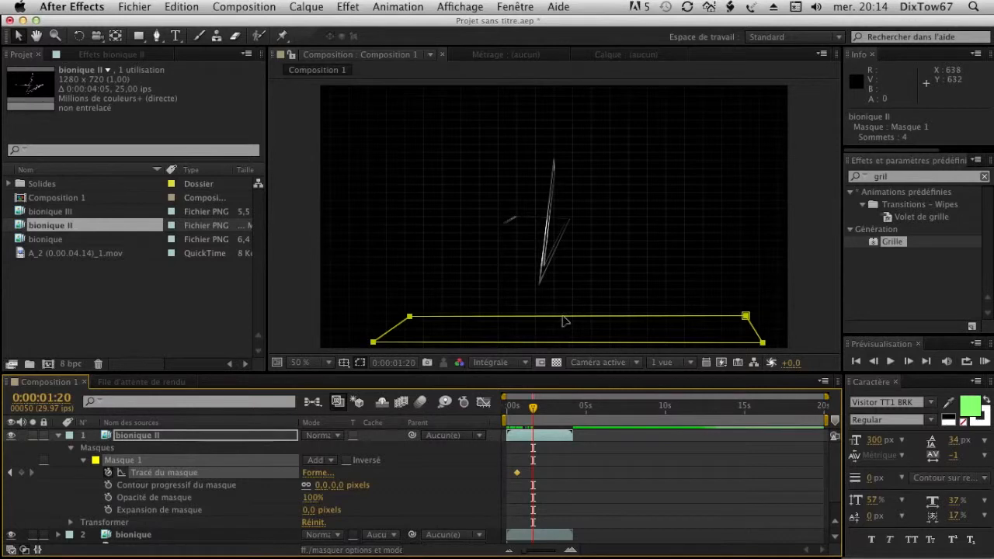
mouse_move(563, 323)
left_mouse_down()
mouse_move(565, 282)
mouse_move(565, 318)
left_mouse_up()
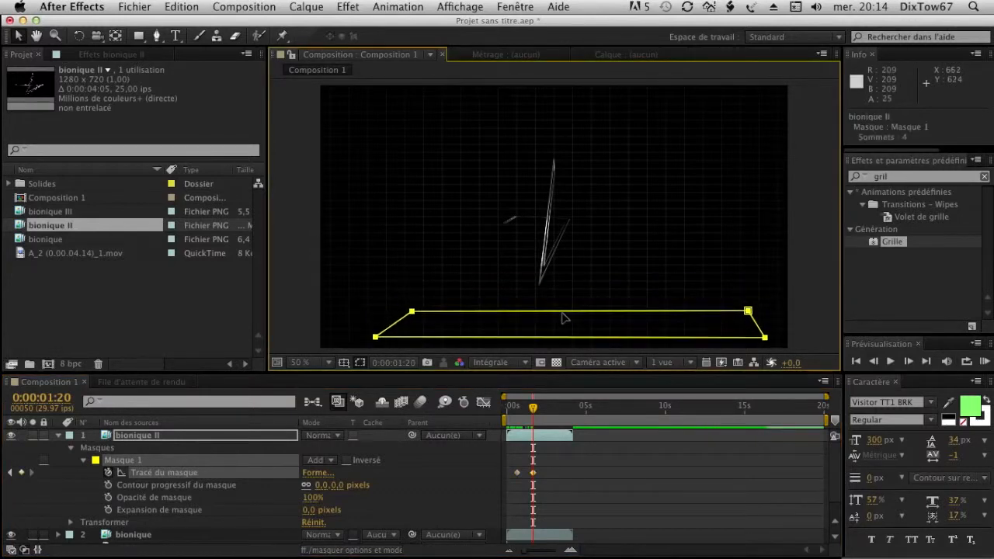
left_click(116, 461)
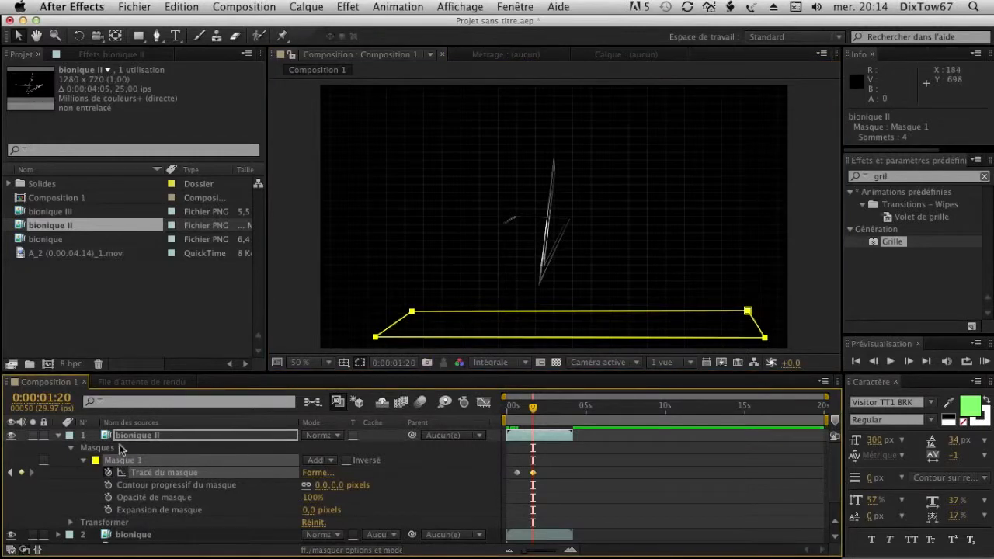
left_click(95, 454)
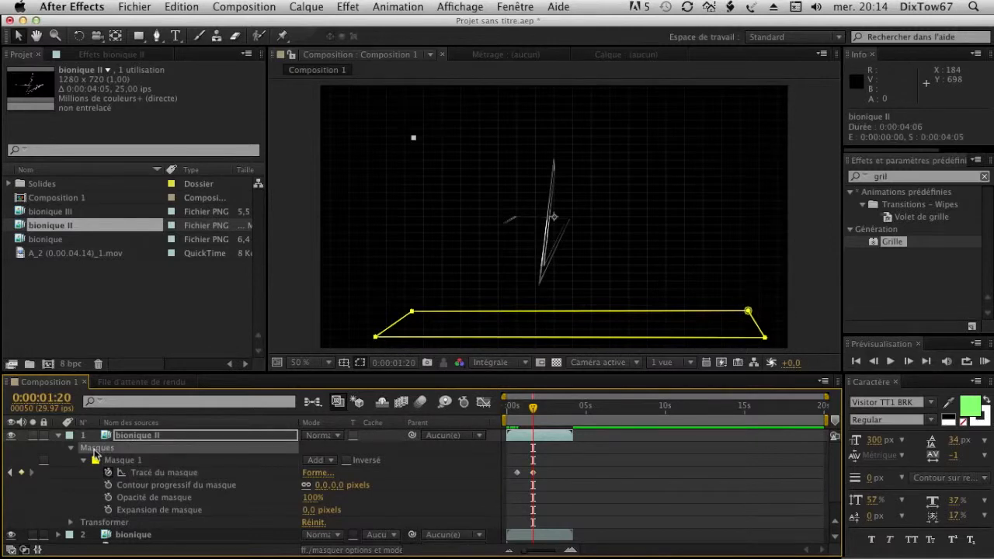
left_click_drag(536, 314, 536, 141)
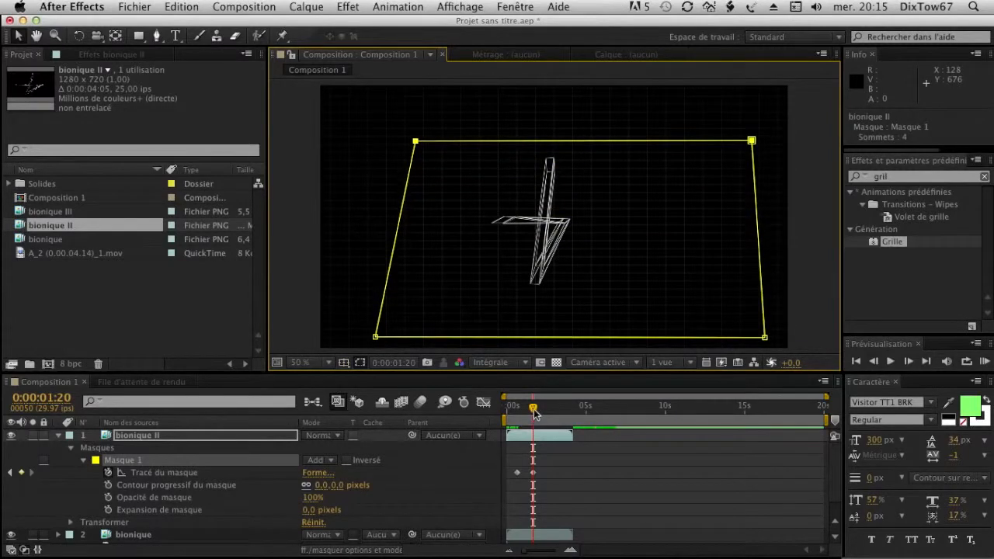
Return to 0:00:00:00 and enable time remapping on the A_2 (0.00.04.14)_1.mov layer.
scroll(134, 534, "down", 2)
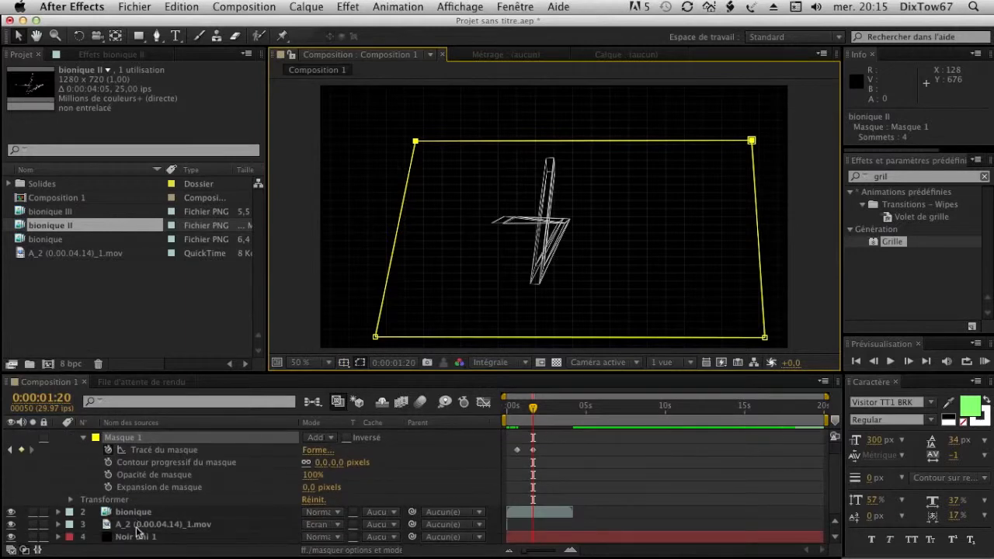
left_click(144, 524)
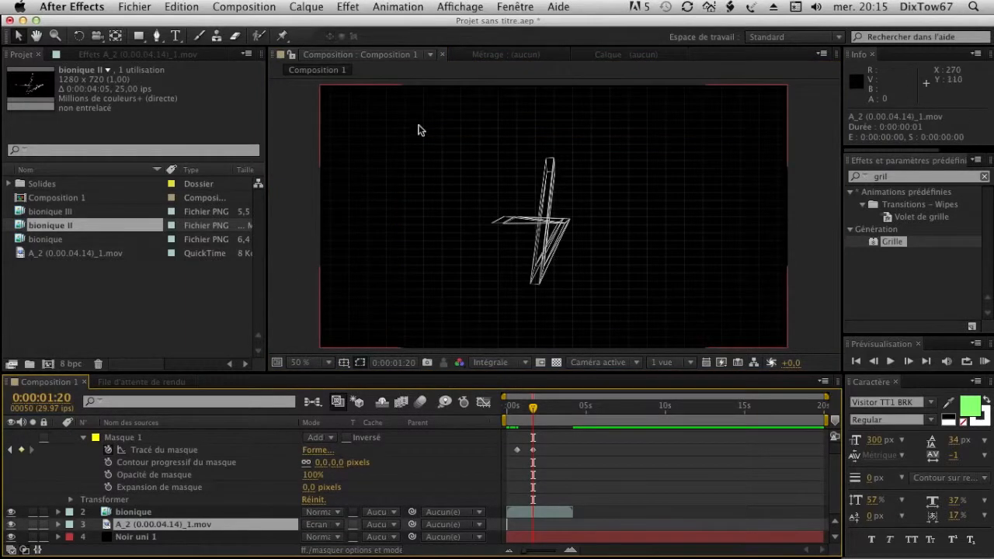
left_click_drag(530, 411, 505, 415)
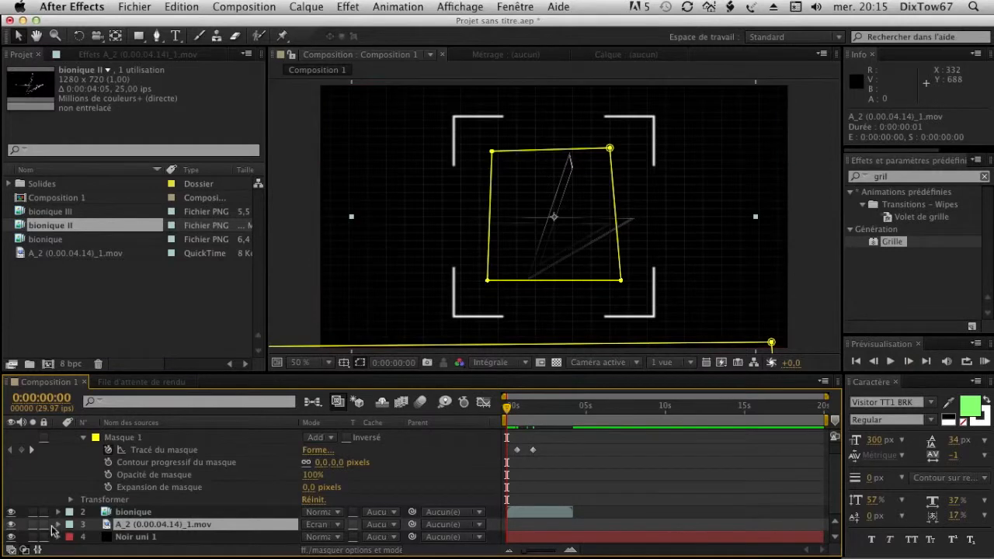
right_click(190, 525)
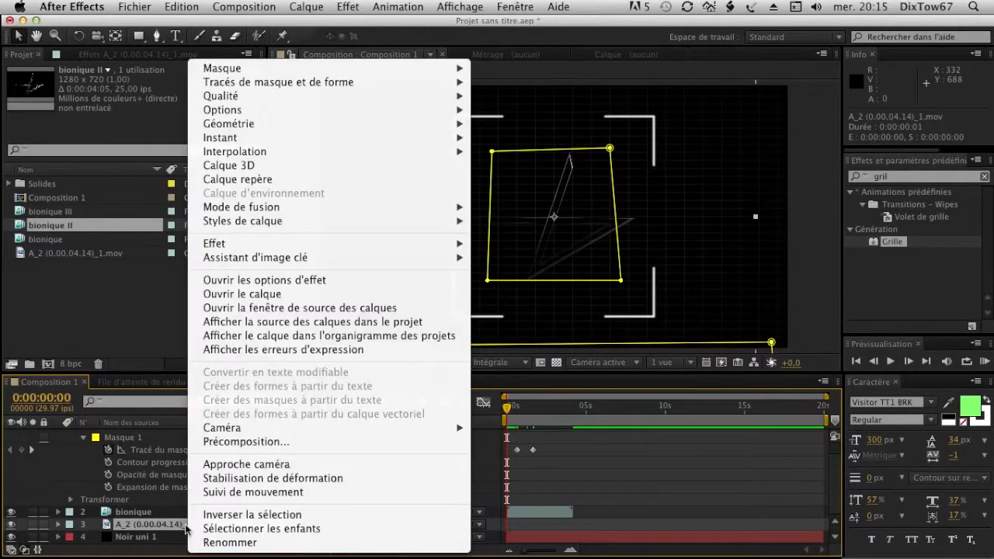
mouse_move(226, 141)
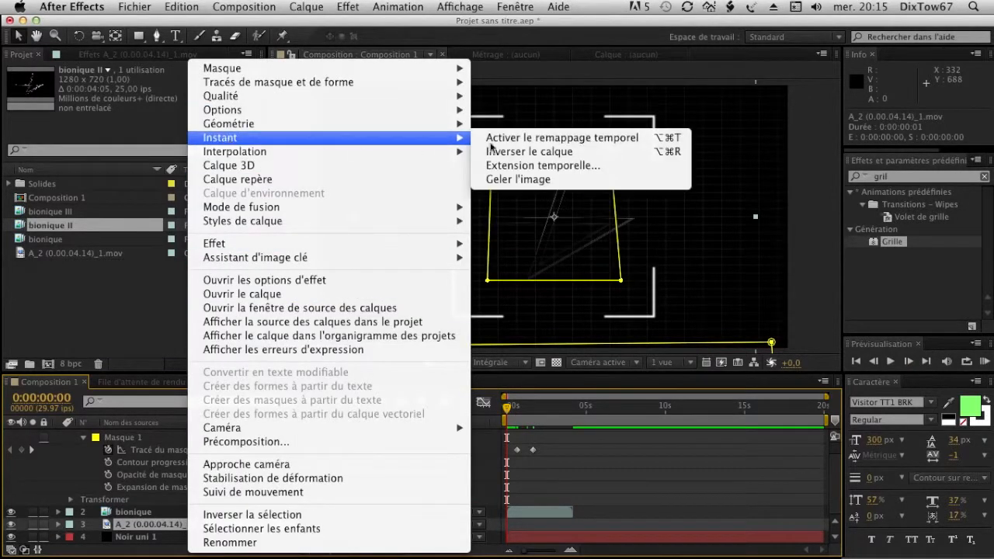
left_click(513, 137)
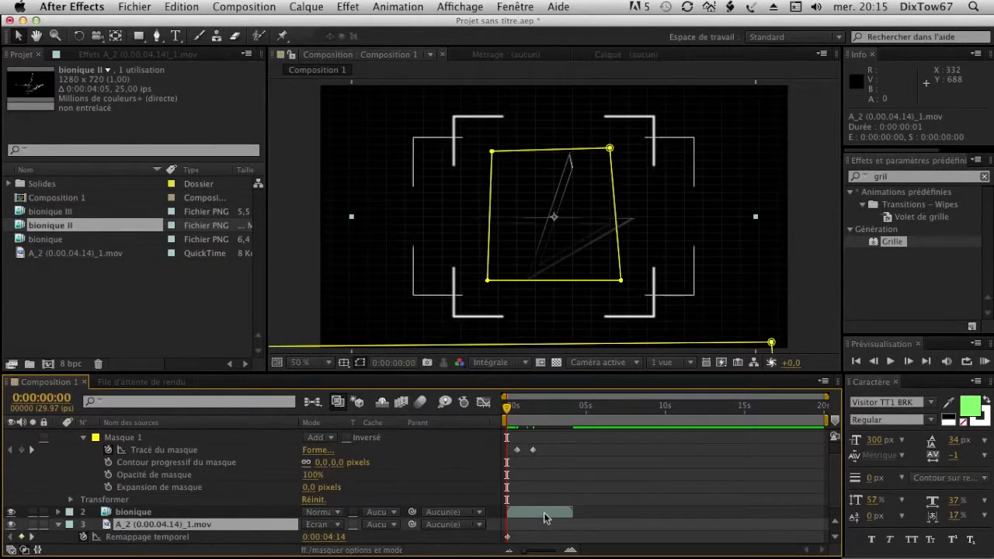
Extend the A_2 (0.00.04.14)_1.mov layer past the end of the composition and preview the playback.
scroll(529, 526, "down", 1)
left_click_drag(508, 514, 879, 509)
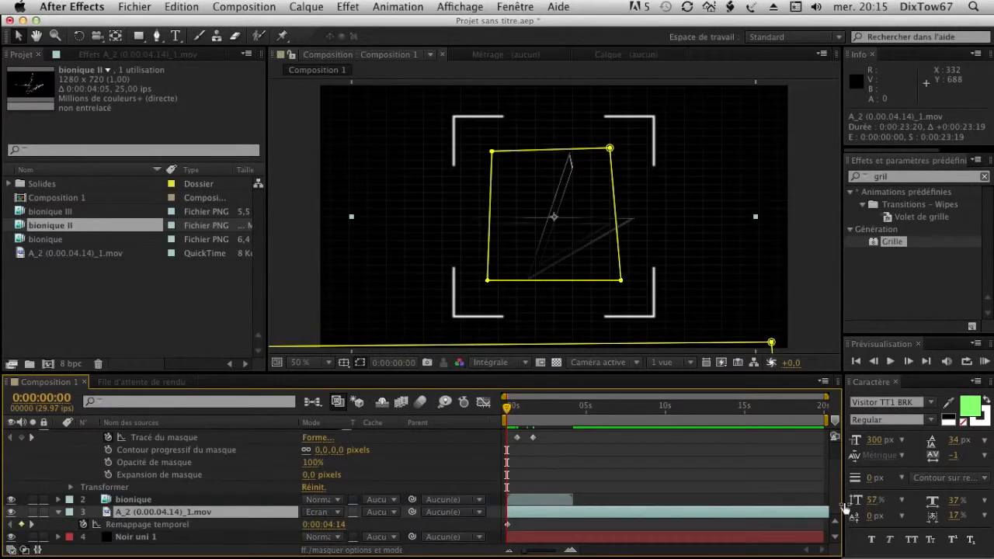
left_click(60, 512)
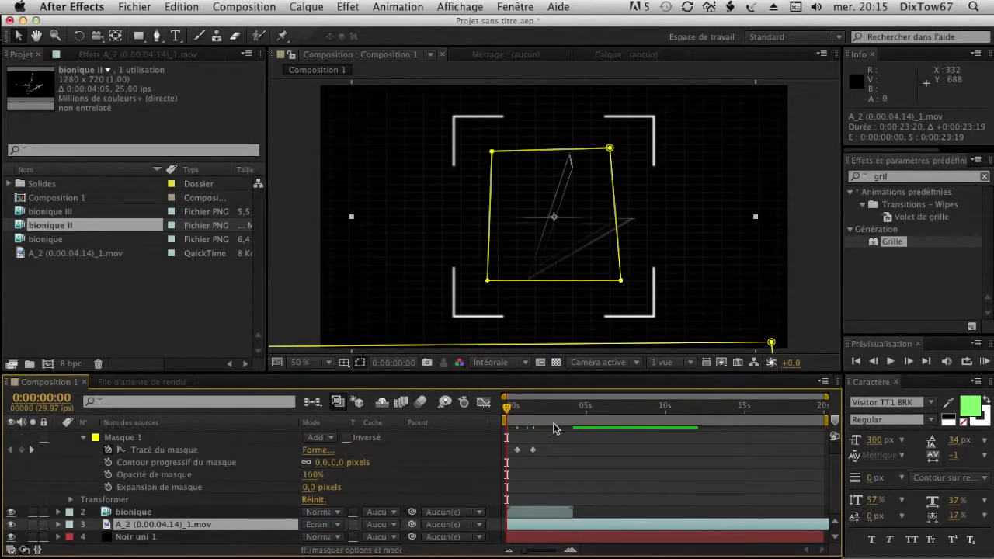
key("space")
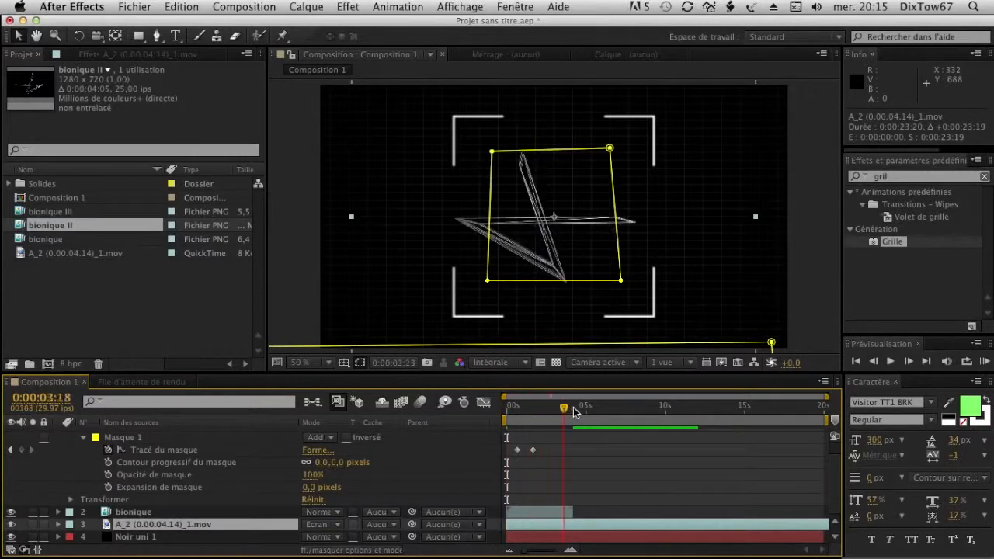
mouse_move(520, 415)
left_mouse_down()
mouse_move(499, 418)
mouse_move(527, 412)
left_mouse_up()
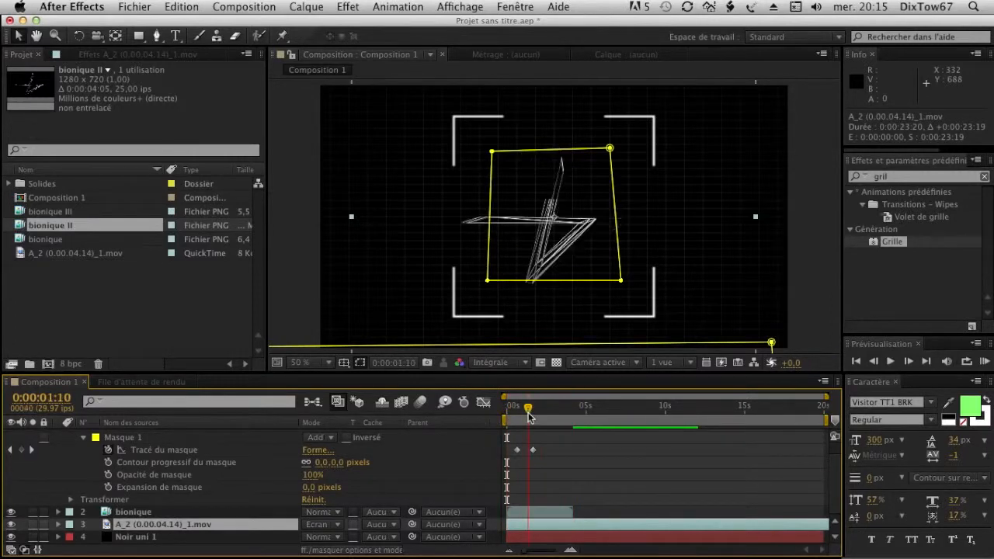
Select bionique II's Masque 1 and remove all of its Tracé du masque keyframes.
left_click(140, 439)
scroll(142, 443, "up", 2)
left_click(103, 450)
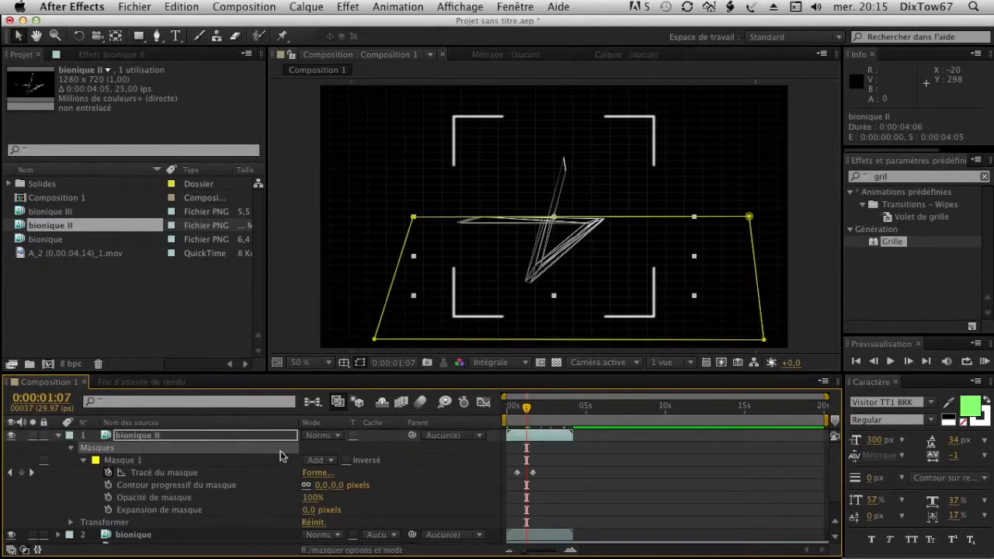
left_click(126, 461)
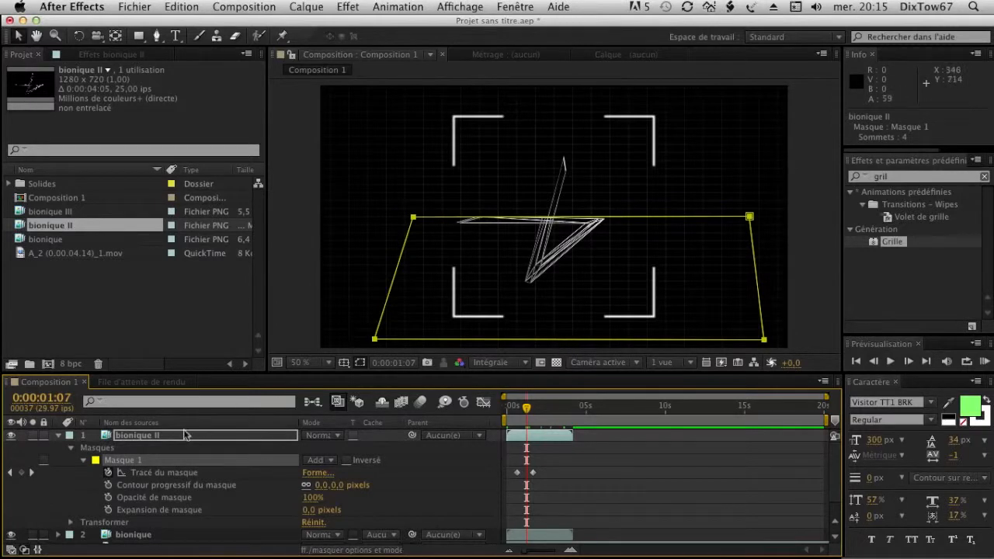
left_click(92, 450)
left_click(111, 472)
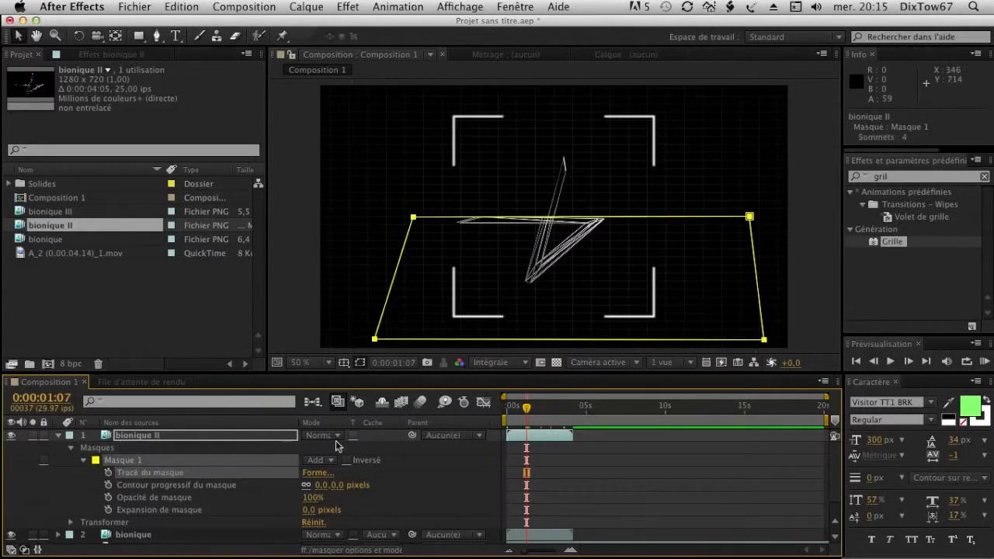
At 0:00:00:20, move the whole of Masque 1 down until it lies below the wireframe.
left_click_drag(526, 411, 517, 412)
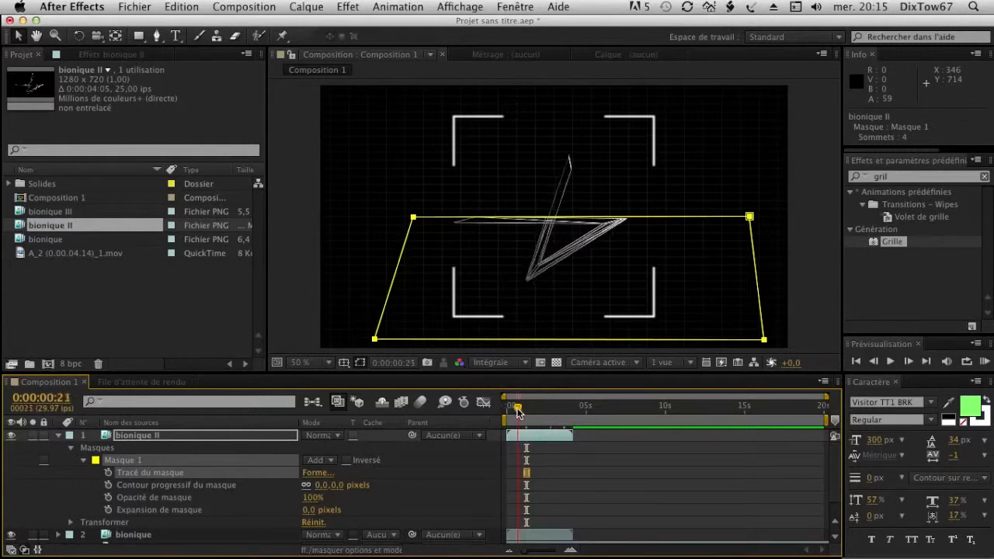
left_click(874, 361)
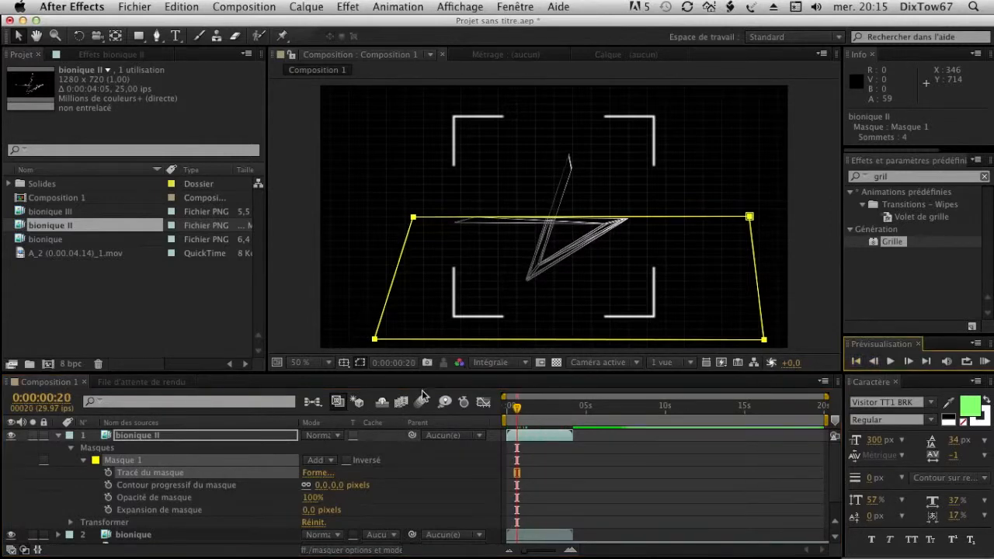
left_click_drag(501, 344, 482, 413)
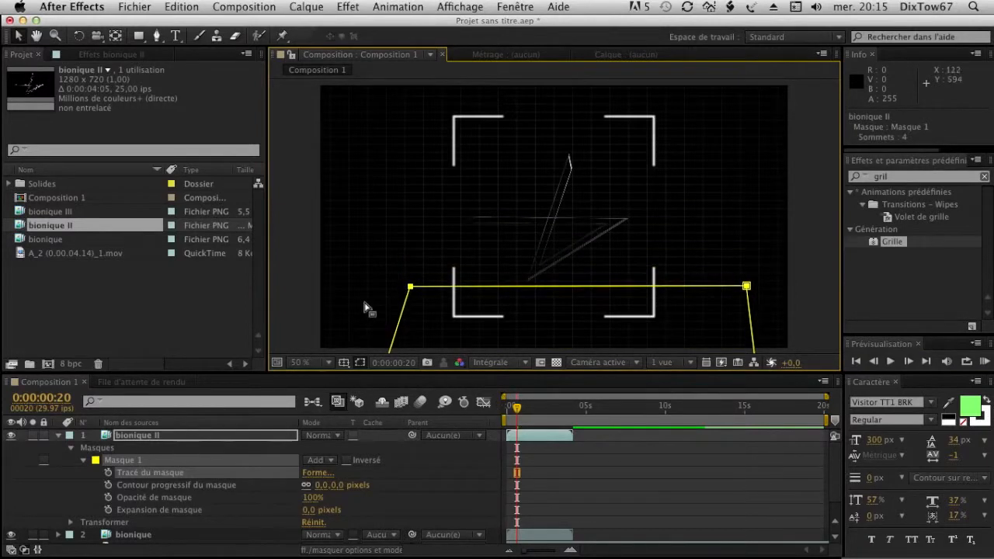
Stretch Masque 1's bottom edge far below the frame and set a Tracé du masque keyframe at 0:00:00:20.
key("period")
key("period")
key("period")
key("period")
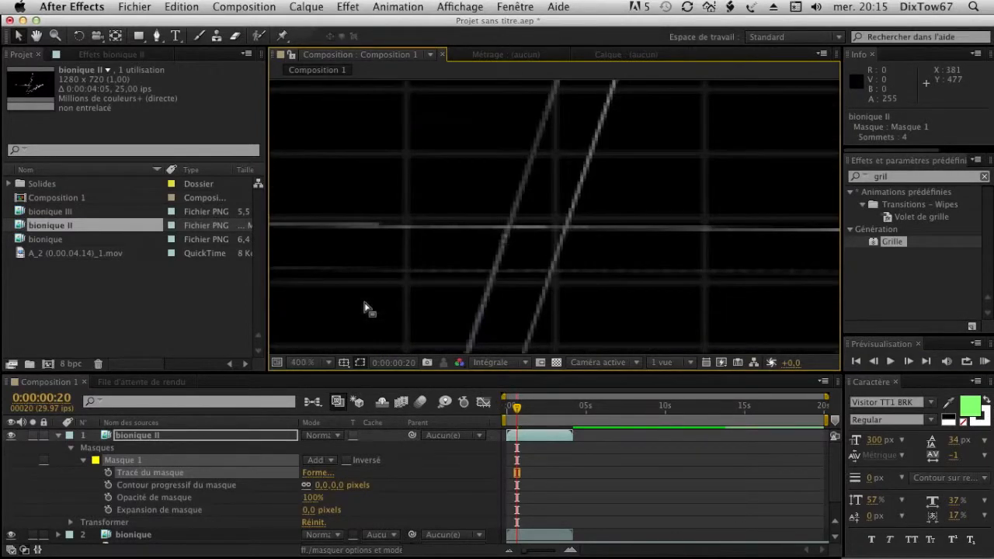
key("comma")
key("comma")
key("comma")
key("comma")
key("comma")
key("comma")
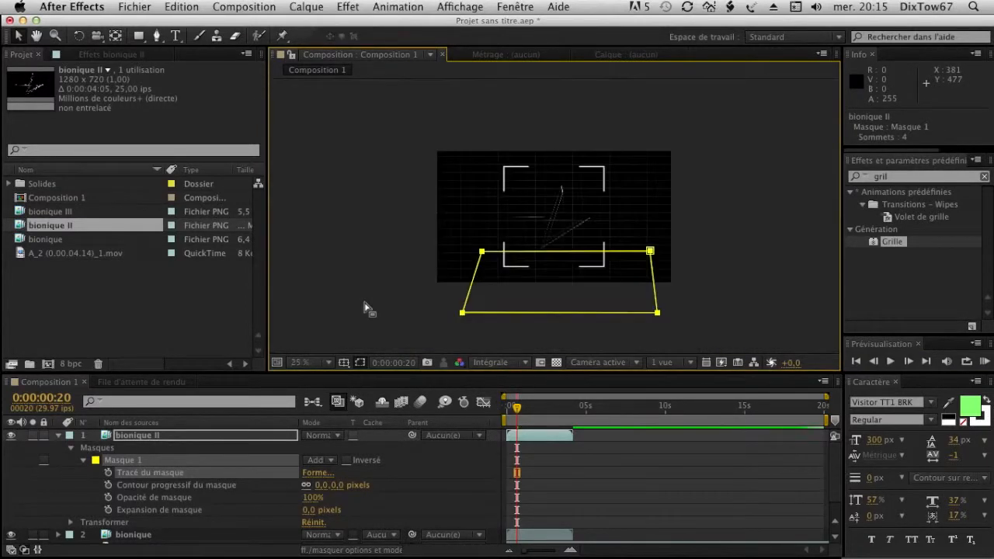
left_click(108, 449)
left_click_drag(541, 314, 543, 382)
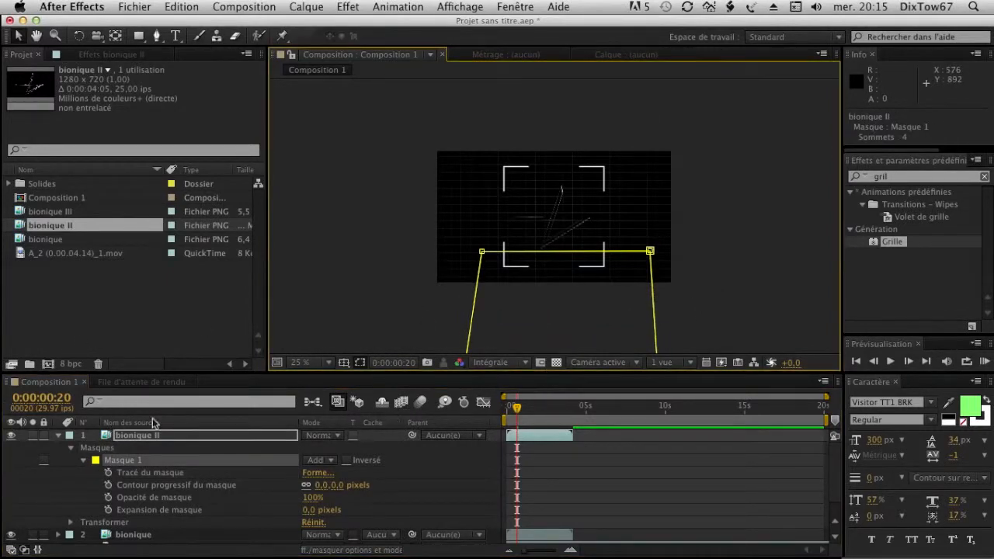
left_click(108, 473)
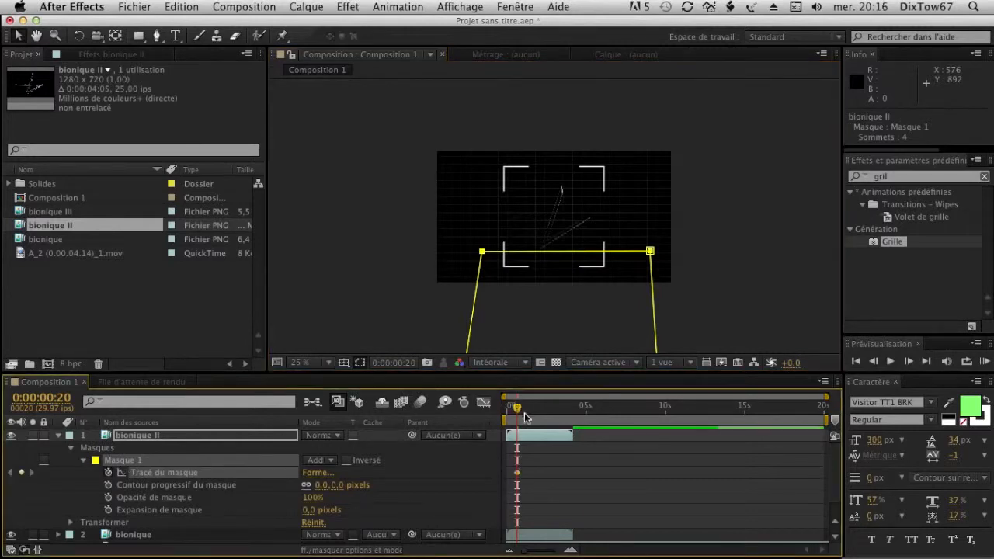
At 0:00:01:20, raise Masque 1's top edge above the wireframe as the second keyframe, and return to 0:00:00:00.
left_click_drag(518, 411, 536, 413)
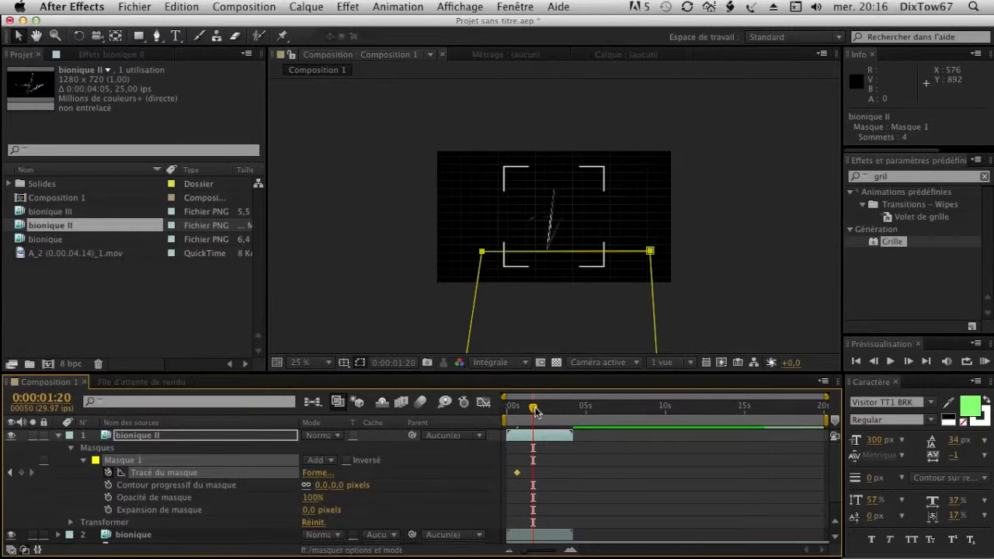
left_click_drag(562, 257, 563, 167)
left_click_drag(535, 412, 508, 417)
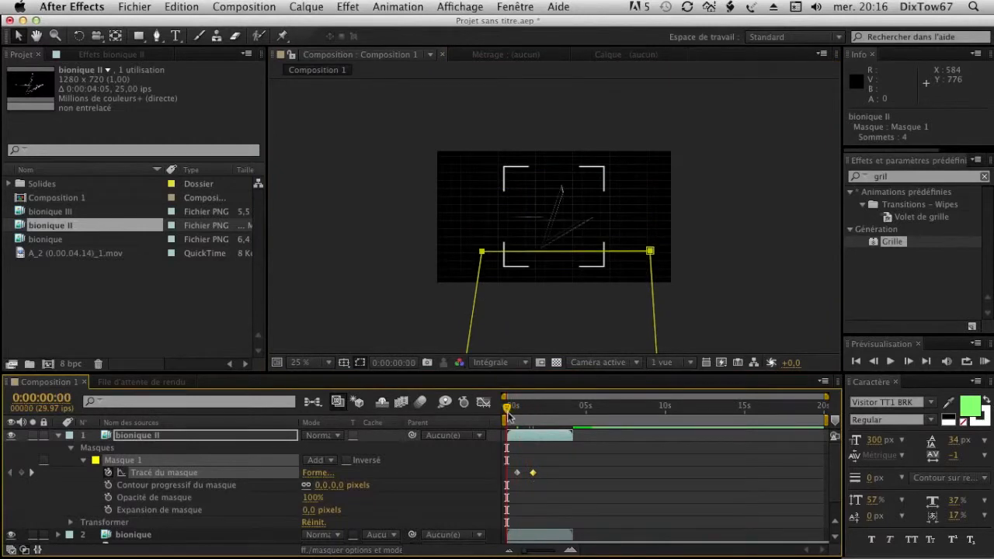
Set the composition preview resolution to Un quart and preview the mask reveal from the start.
key("period")
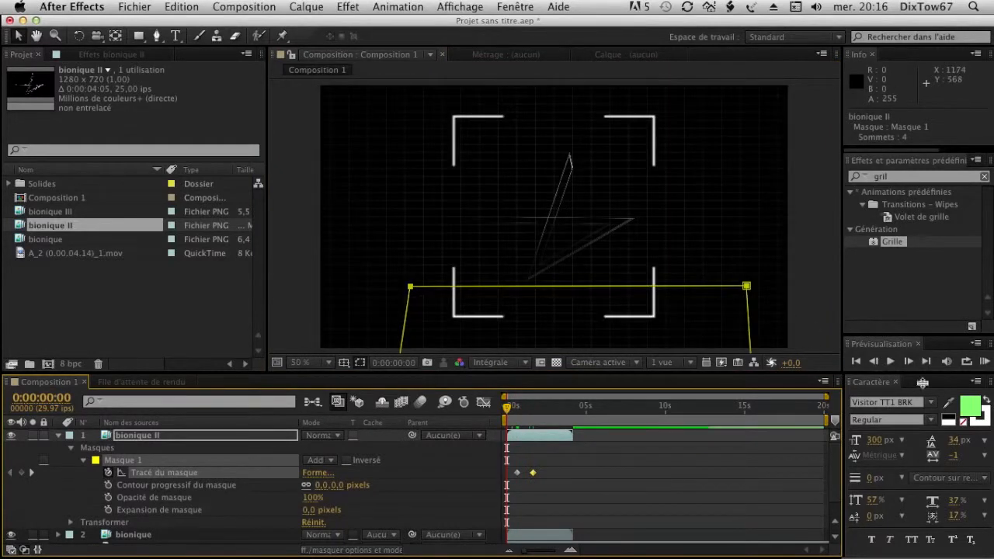
left_click(493, 367)
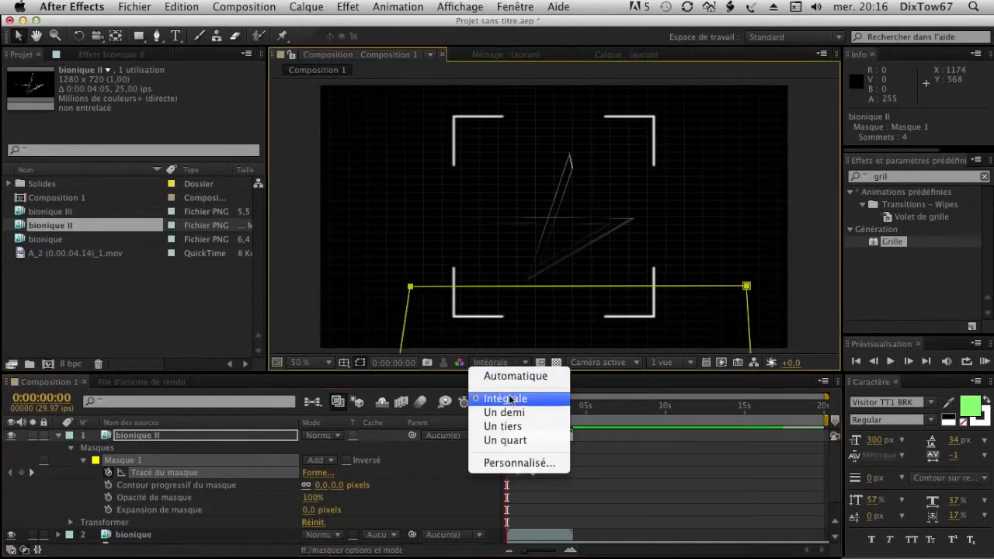
left_click(518, 440)
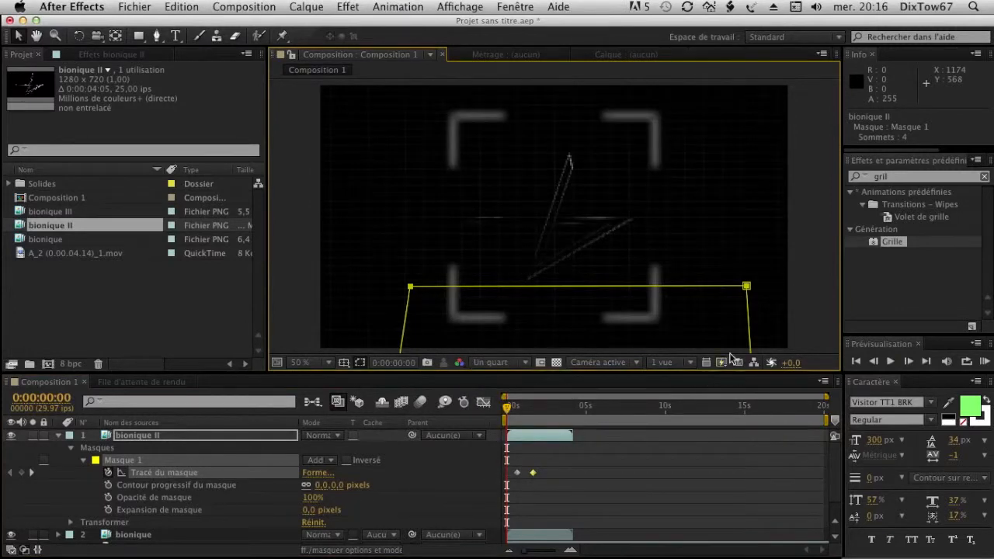
left_click(985, 361)
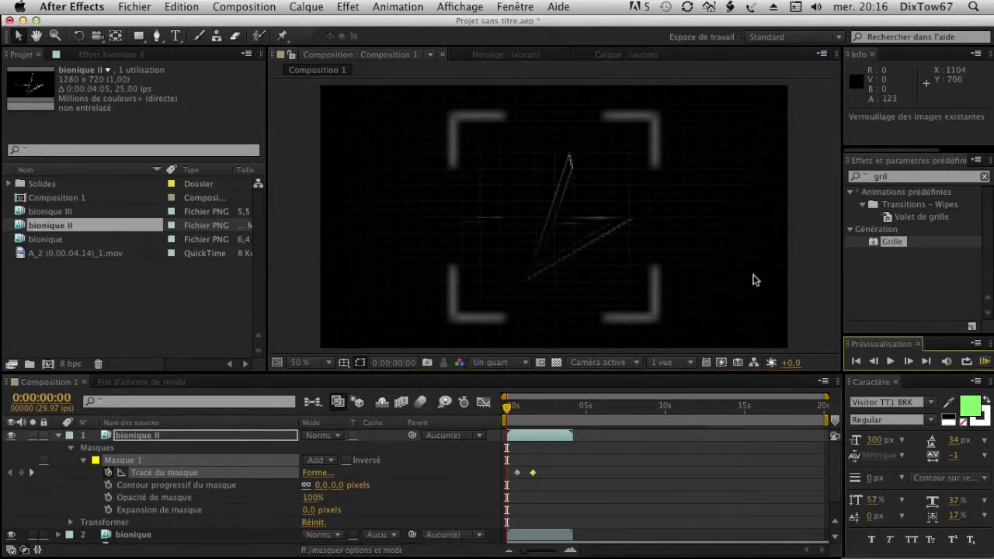
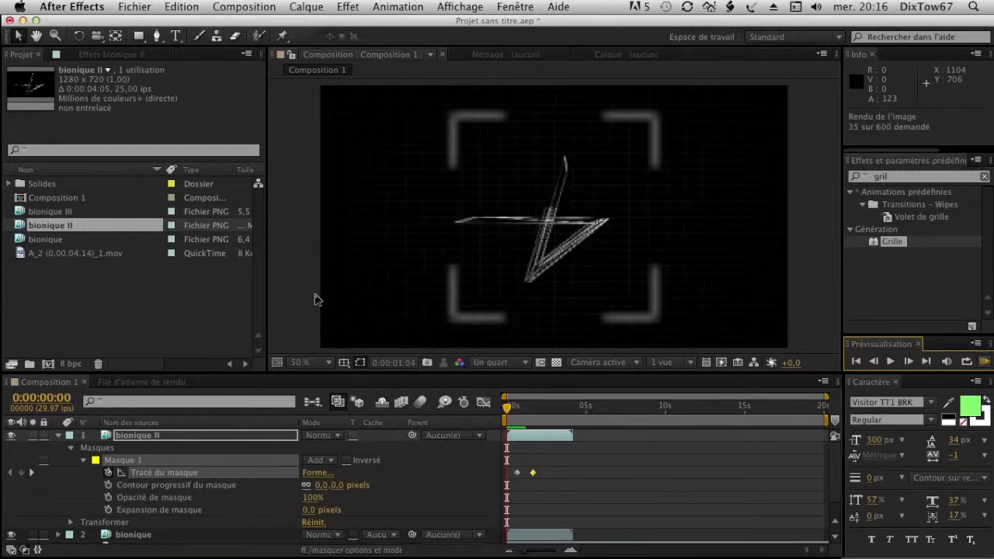
key("space")
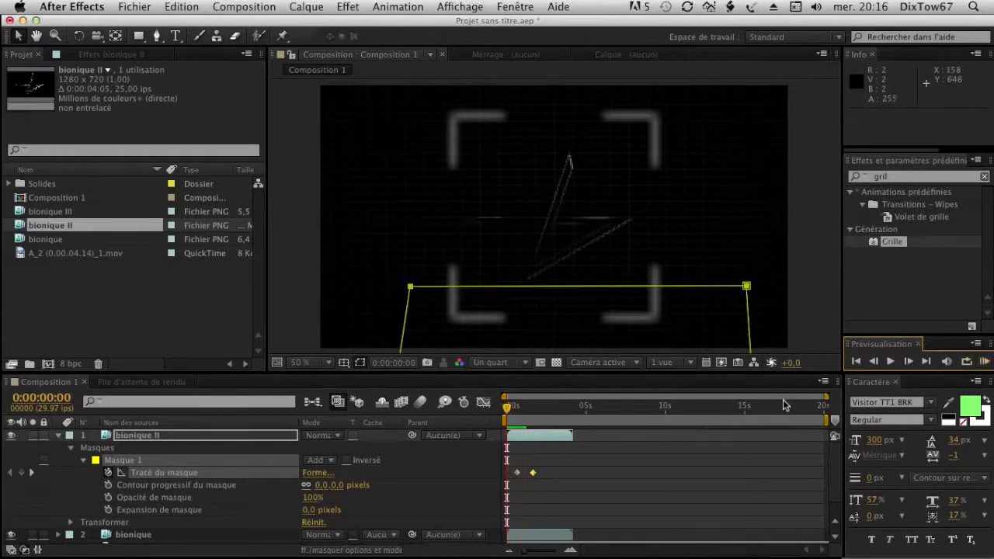
left_click_drag(506, 409, 548, 412)
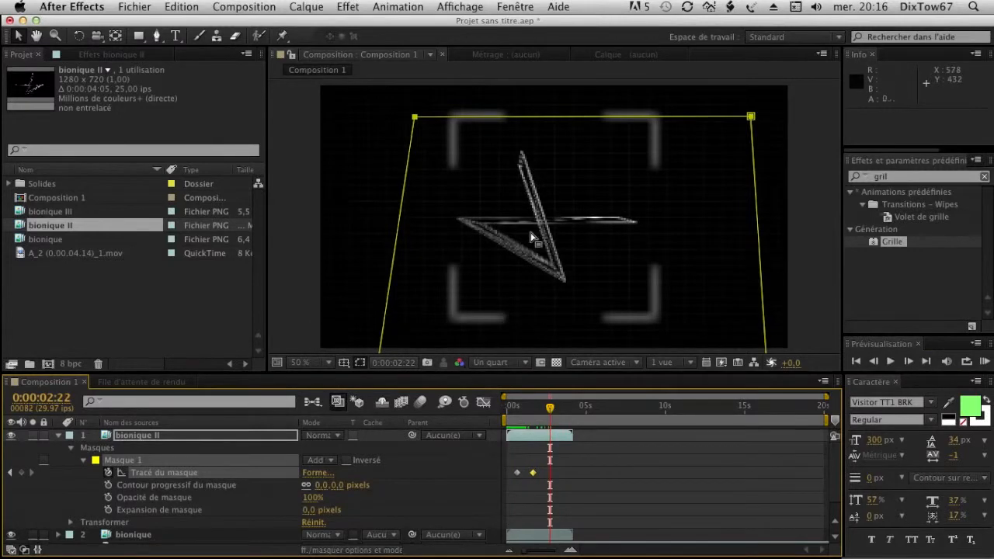
left_click_drag(550, 410, 506, 411)
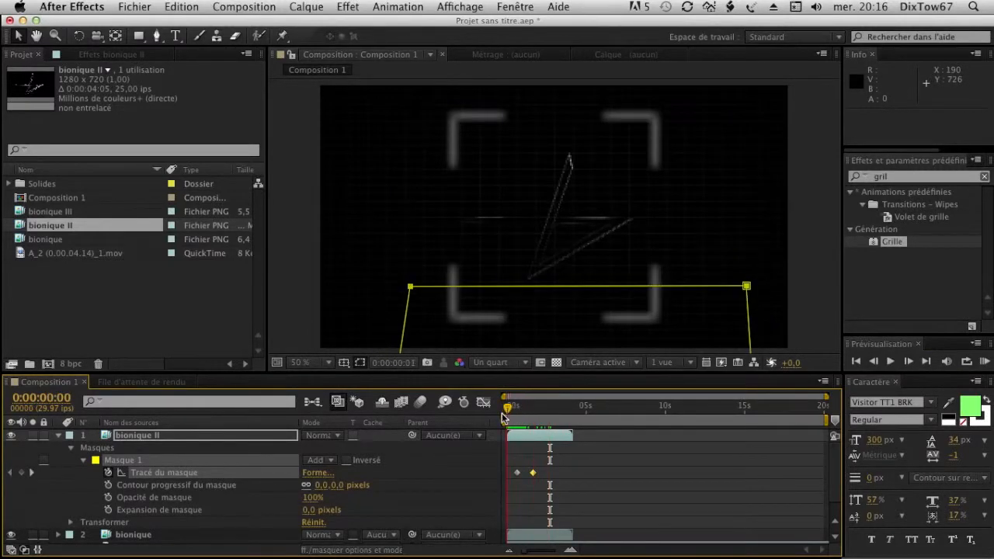
right_click(86, 286)
left_click(237, 291)
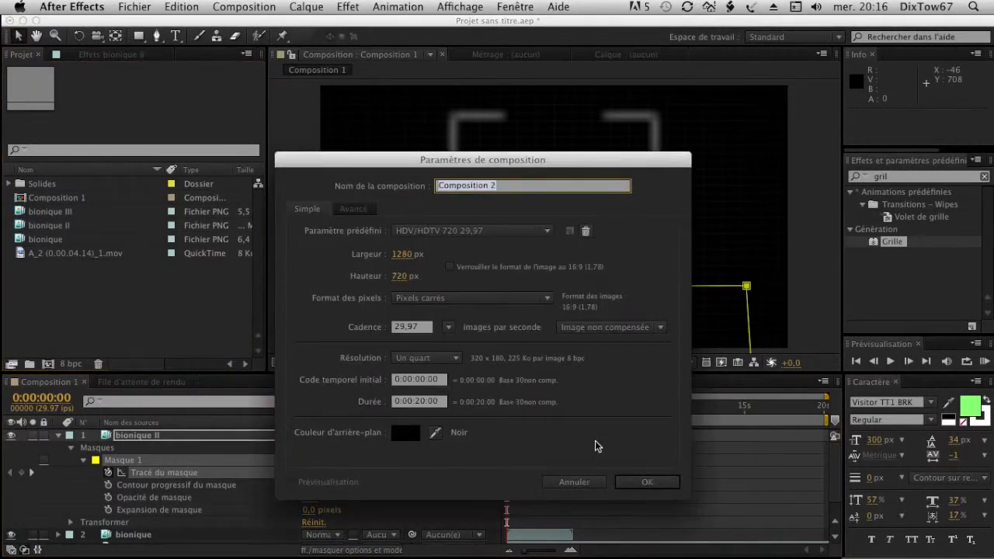
left_click(575, 482)
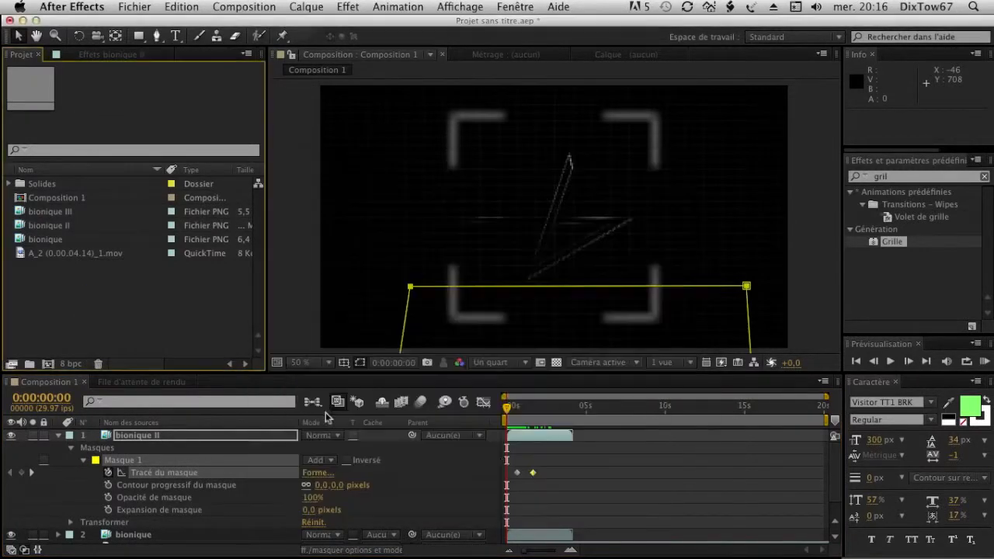
Place the current time at 0:00:01:20 and collapse the bionique II layer's properties.
left_click(59, 435)
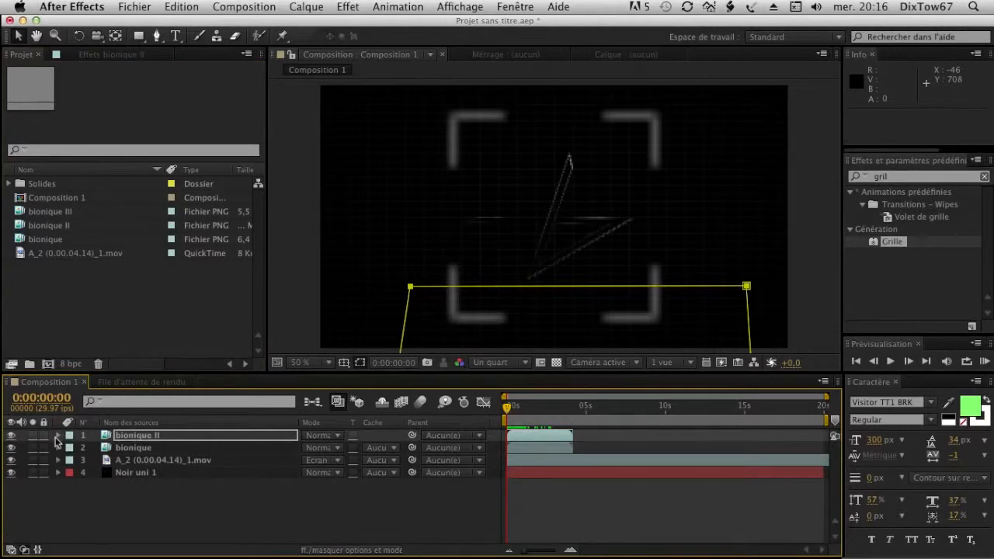
left_click(56, 436)
left_click_drag(511, 413, 536, 413)
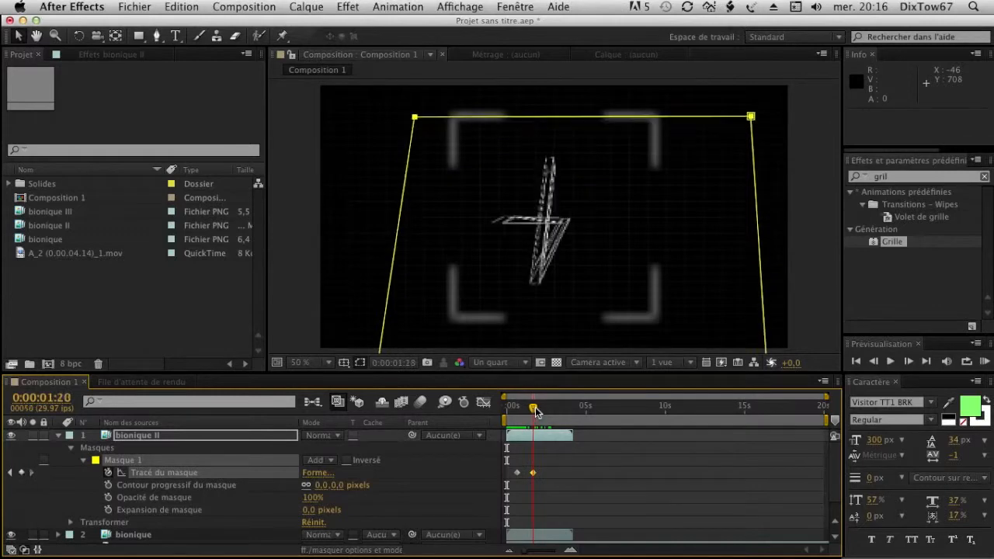
left_click(60, 436)
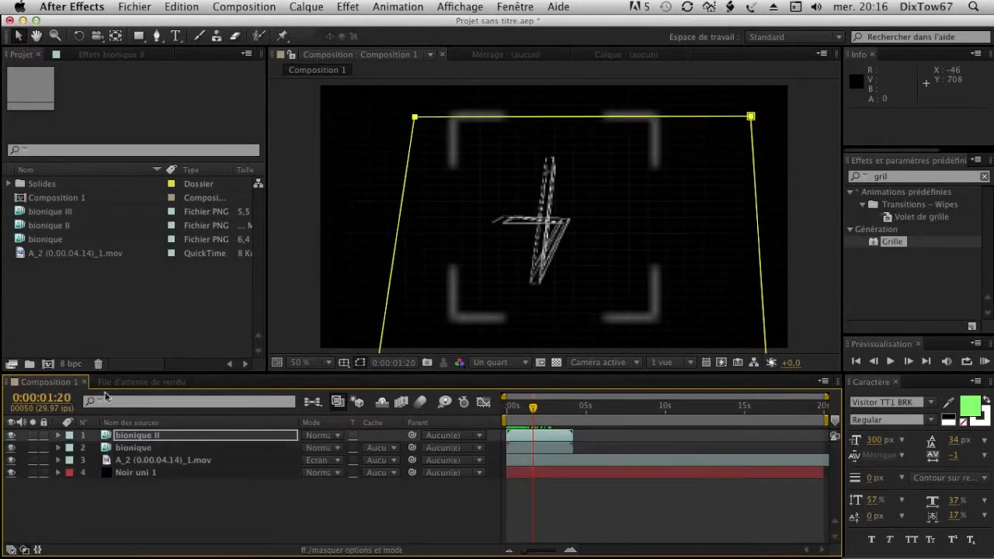
Display the Grille overlay in the composition view and hide all four layers.
left_click(344, 363)
left_click(384, 415)
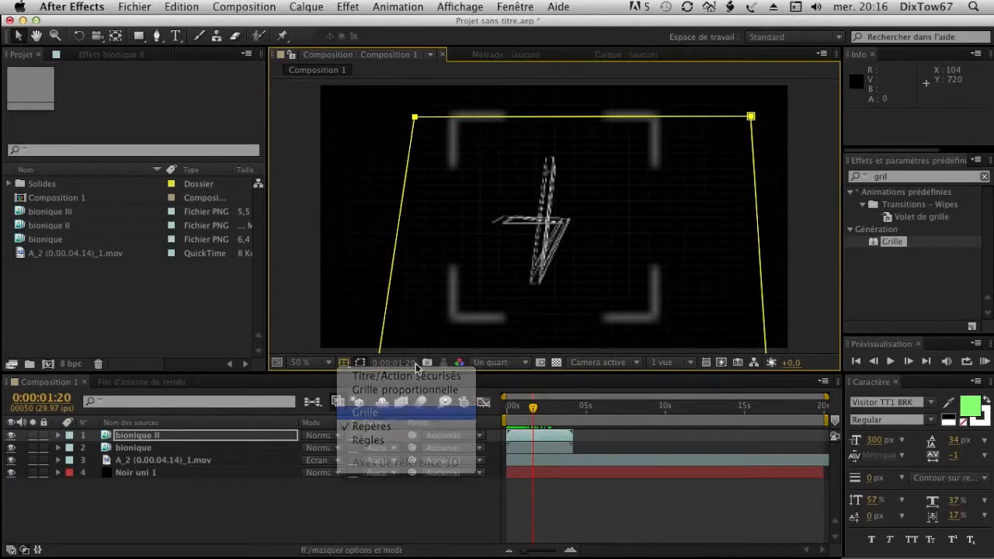
left_click(263, 429)
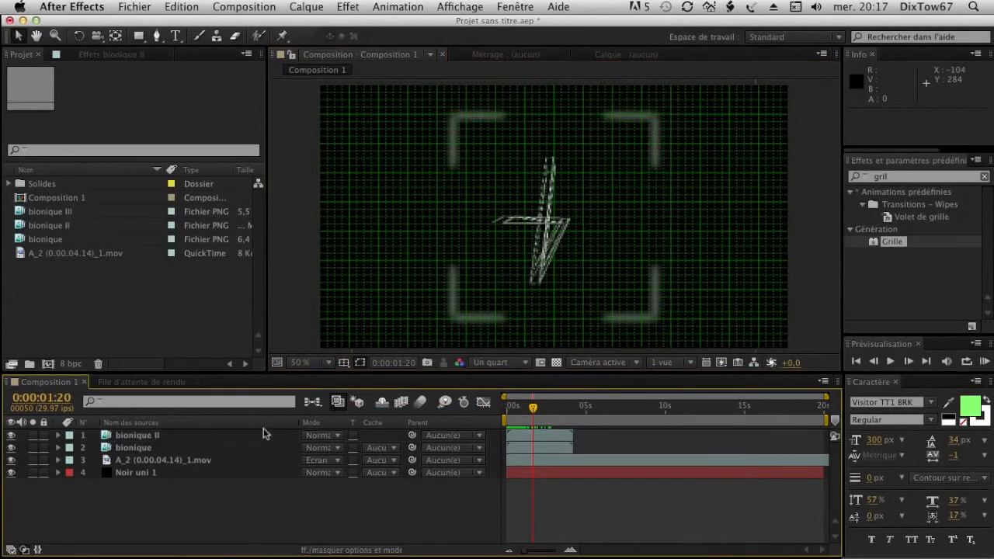
left_click(11, 447)
left_click_drag(10, 448, 11, 474)
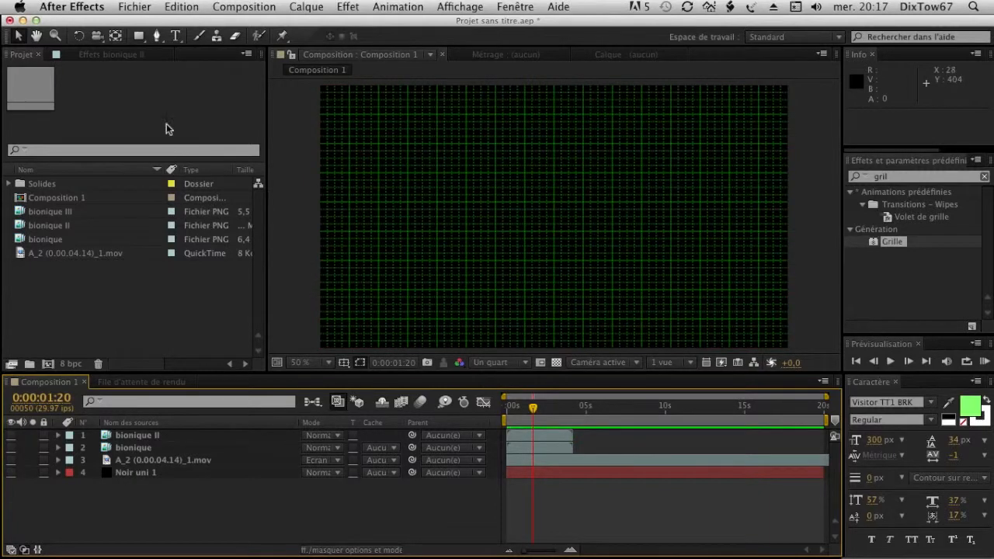
With no layer selected, draw a yellow rectangle shape about 400 by 80 px, left of center above the middle.
left_click_drag(139, 36, 206, 41)
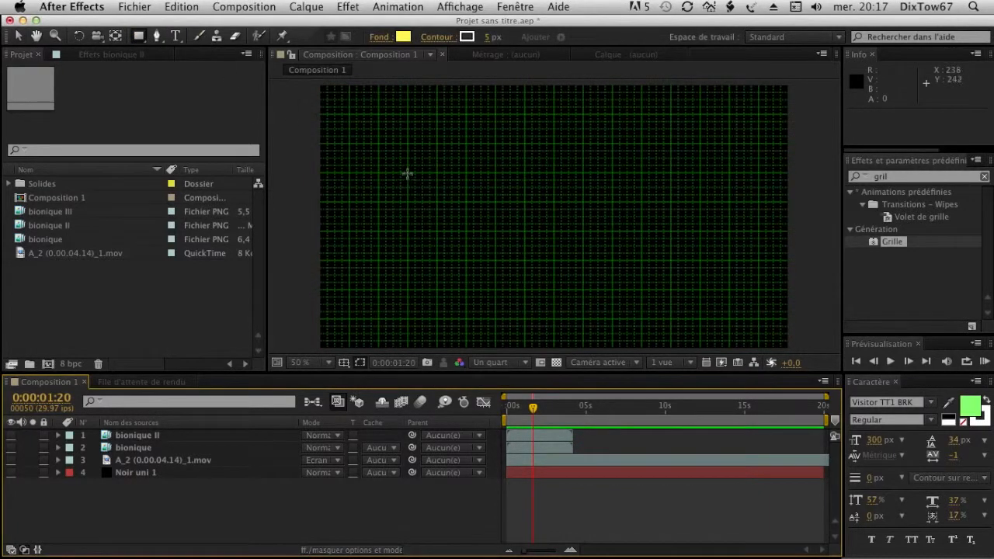
left_click_drag(406, 173, 555, 202)
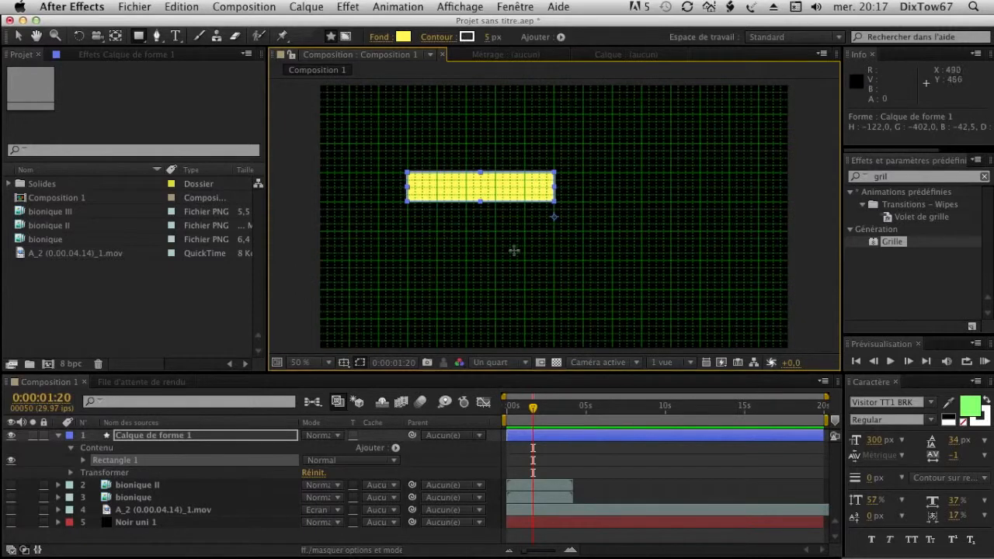
Set the Point d'ancrage of the rectangle's shape layer to 0,0, -82,0 in its transform properties.
left_click(100, 458)
left_click(83, 460)
left_click(83, 460)
left_click(70, 472)
left_click_drag(326, 493, 222, 535)
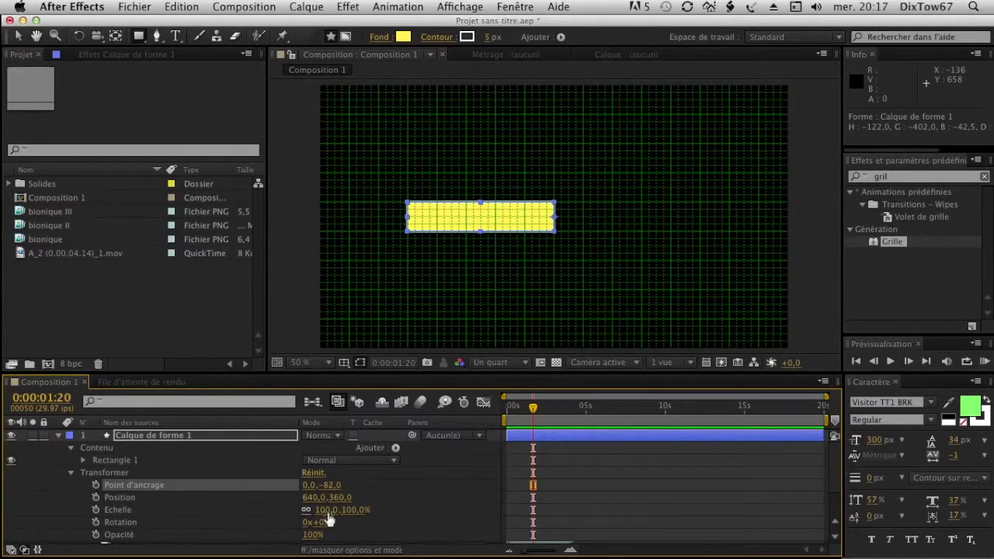
Set the Point d'ancrage of the rectangle's shape layer to -202,0, -82,0 and collapse its Contenu group.
left_click_drag(309, 485, 160, 486)
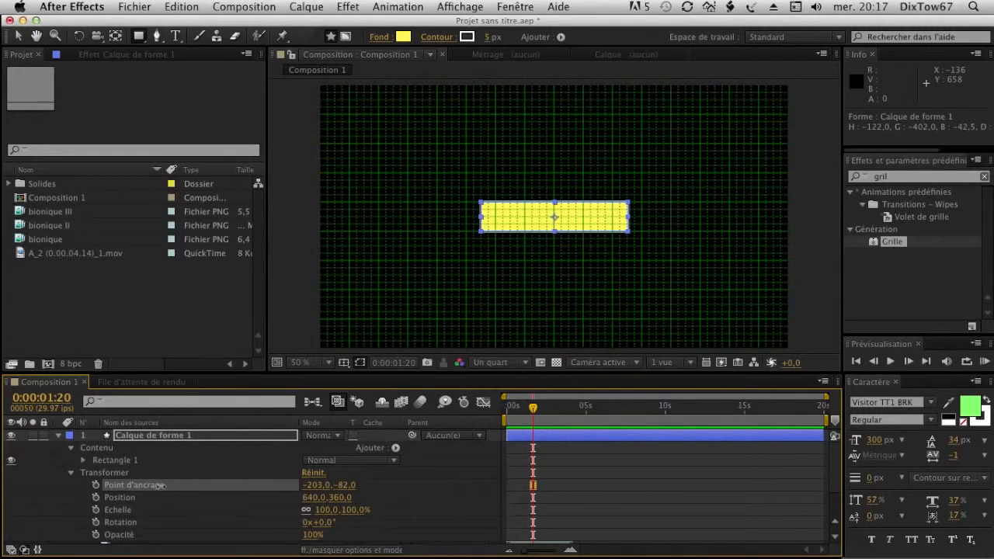
left_click(69, 472)
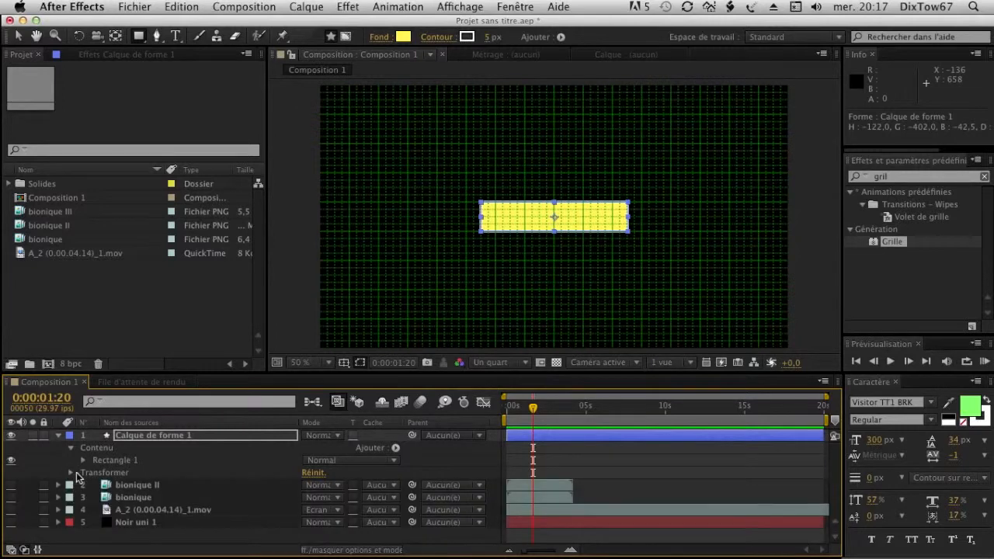
left_click(70, 473)
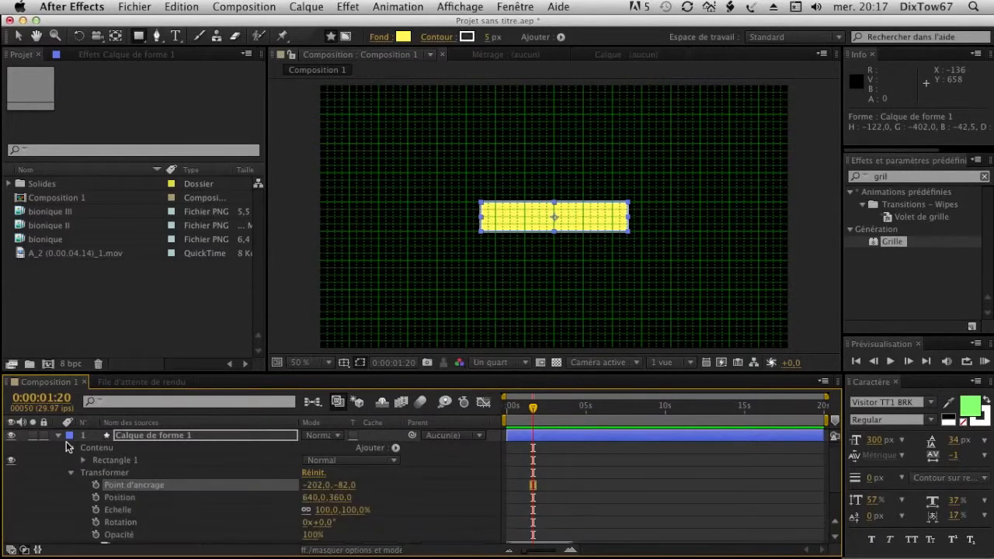
left_click(71, 448)
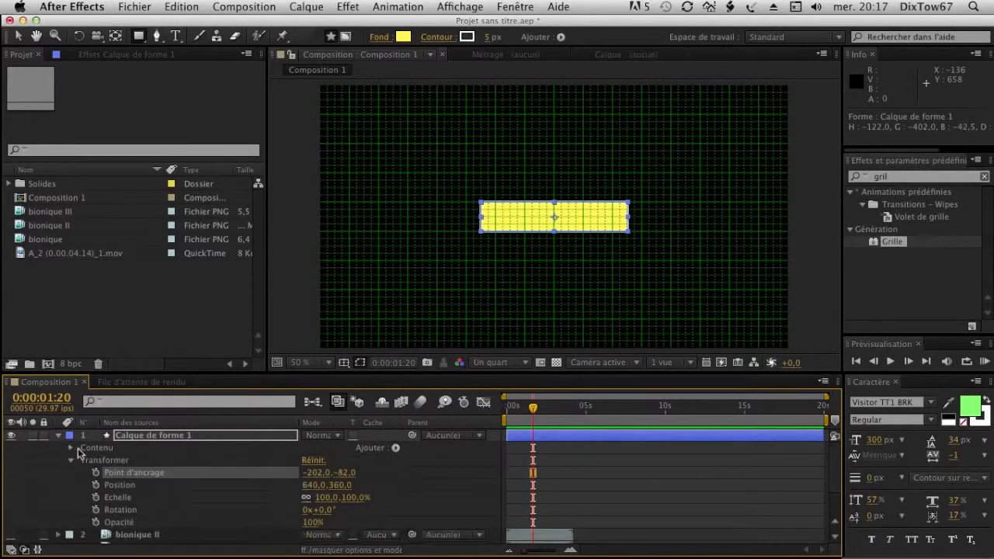
Unlink the shape layer's scale proportions and set its Echelle to 81,0, 17,0% to form a thin bar.
left_click(306, 498)
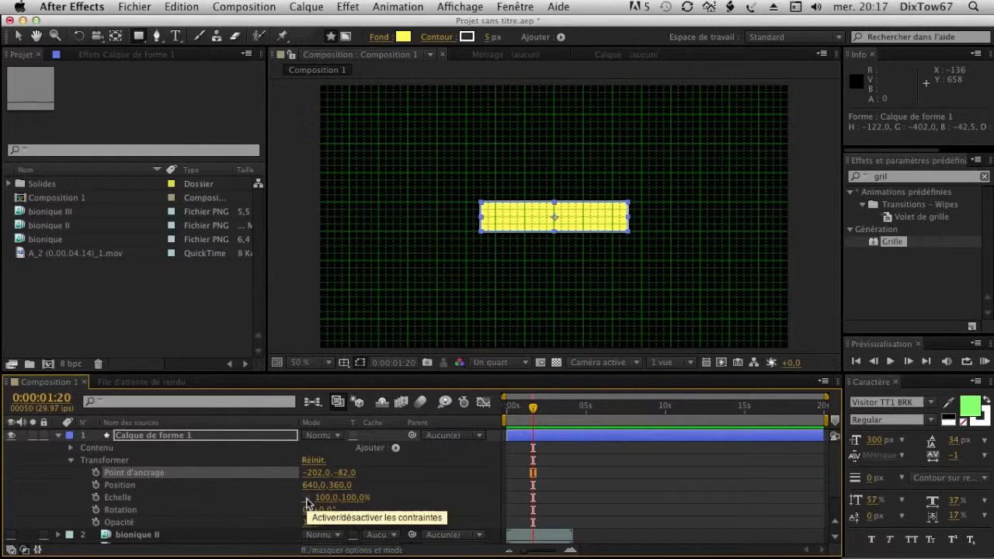
left_click_drag(360, 498, 307, 503)
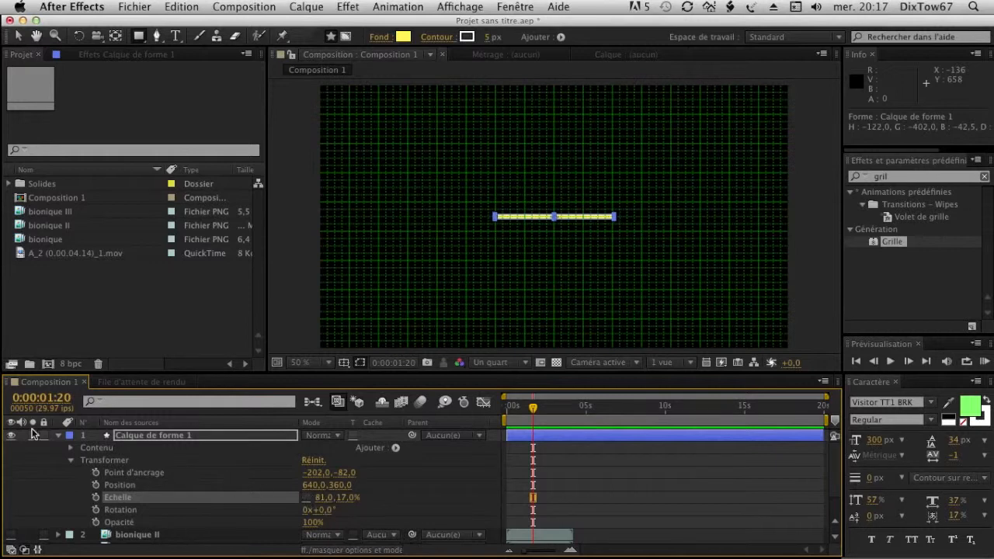
left_click(64, 436)
left_click(58, 435)
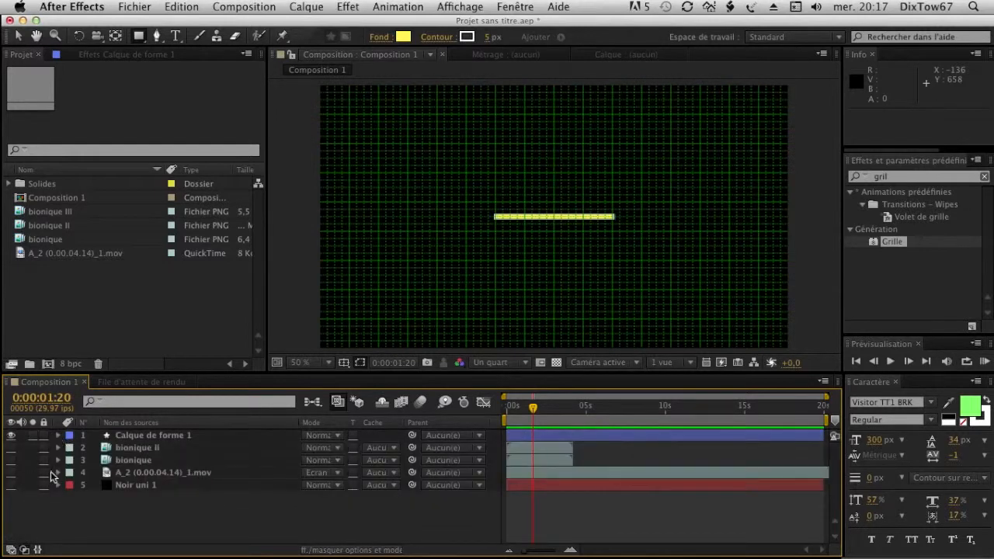
Show the A_2 bracket layer, select the shape layer, and set the composition preview resolution to Intégrale.
left_click(12, 472)
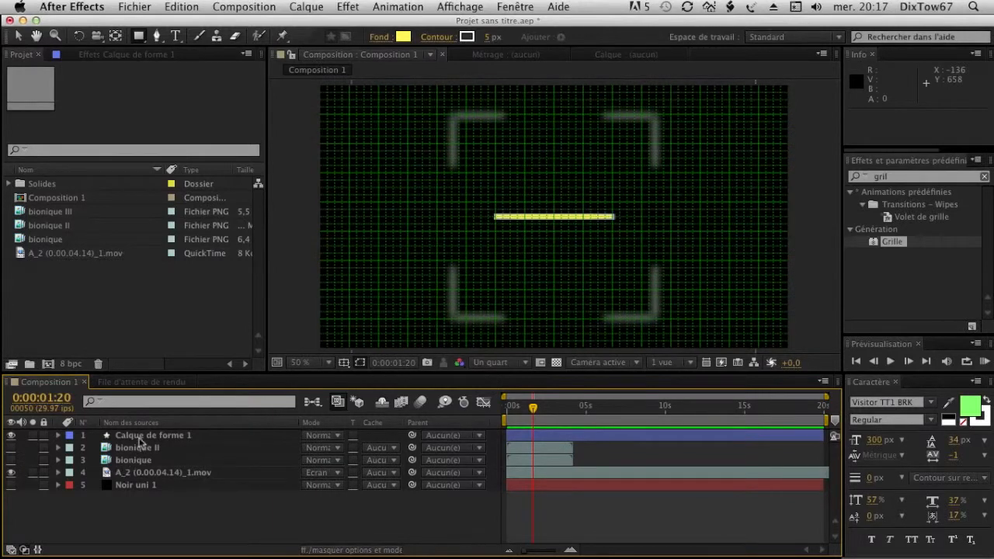
left_click(142, 436)
left_click(501, 362)
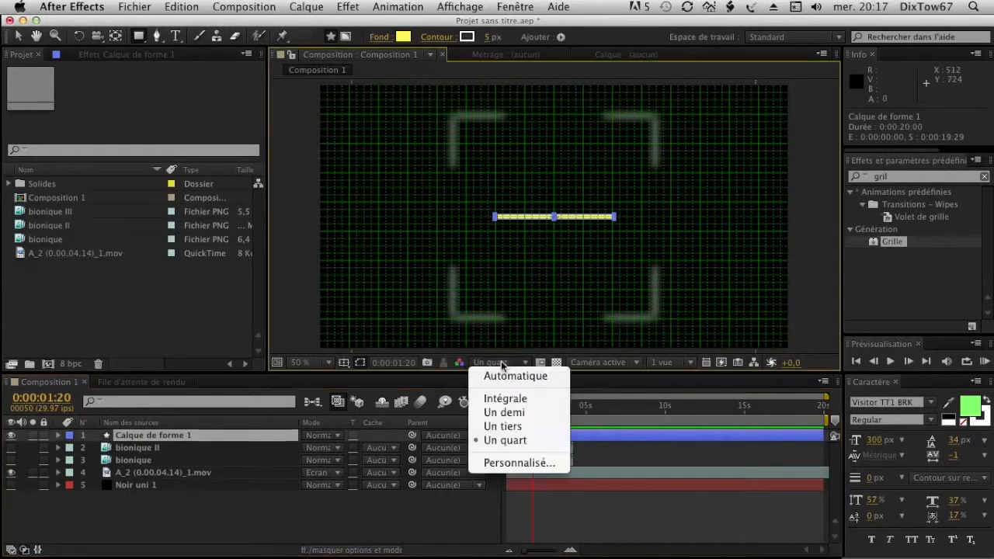
left_click(508, 396)
left_click(497, 365)
left_click(505, 397)
Move the yellow bar onto the brackets' lower edge and set its horizontal scale to 135%.
key("v")
left_click_drag(573, 218, 575, 322)
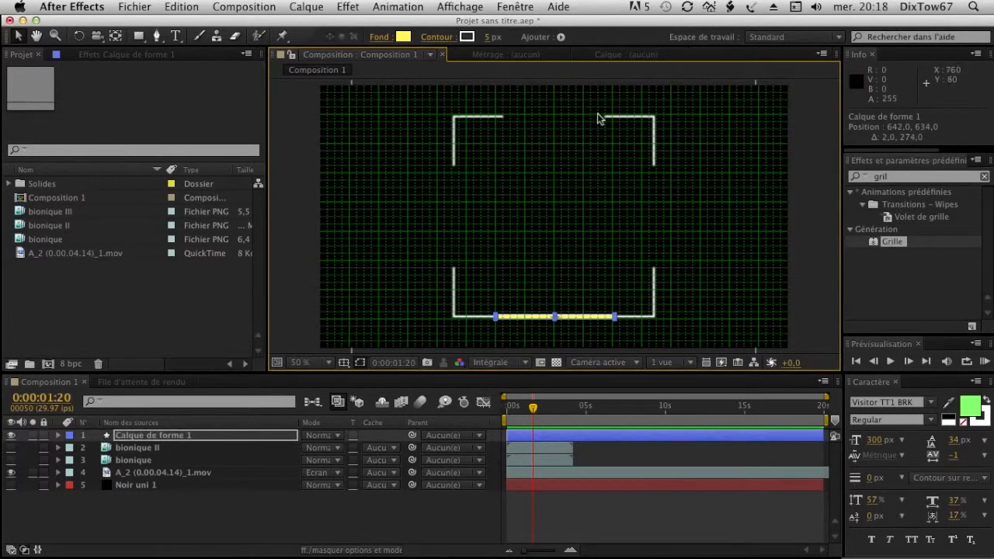
left_click(142, 440)
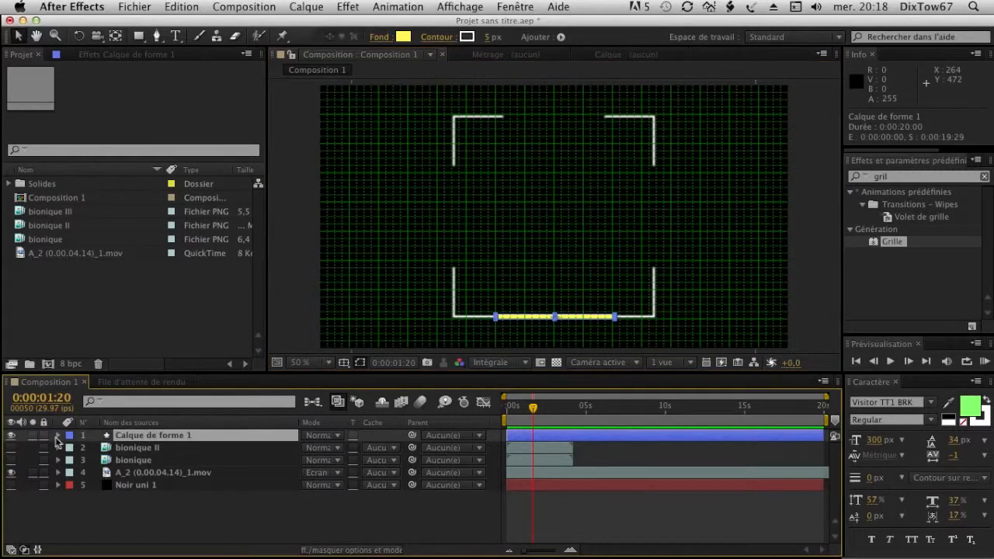
left_click(67, 436)
left_click(59, 439)
left_click(59, 435)
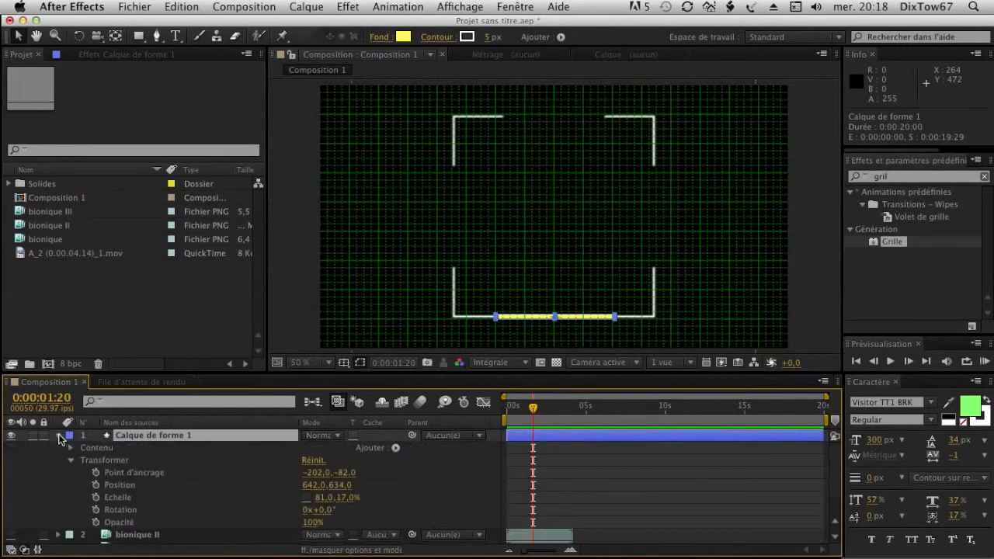
left_click_drag(321, 501, 360, 498)
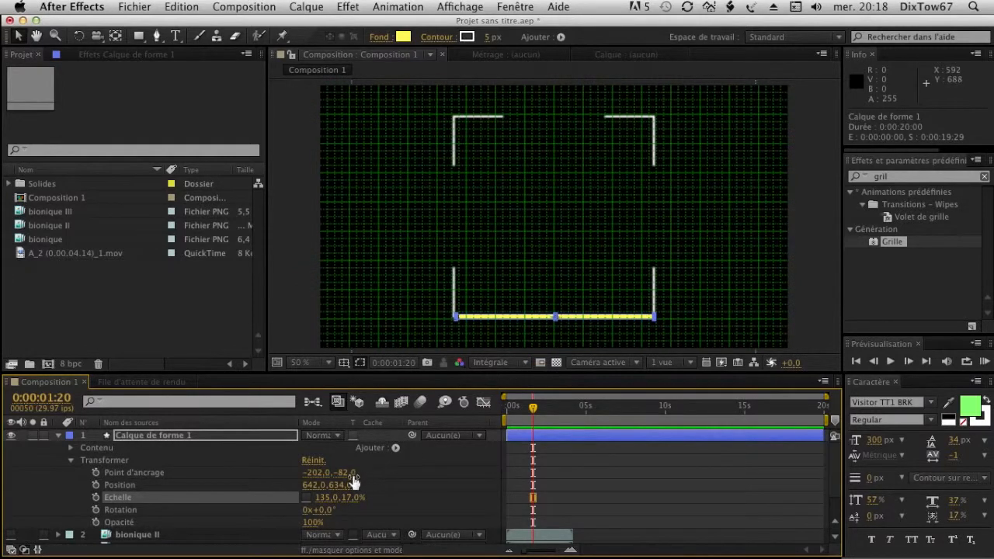
Fine-tune the bar to span the brackets' lower edge, with Position 643,0, 636,0 and a horizontal scale of 137%.
left_click_drag(344, 484, 342, 490)
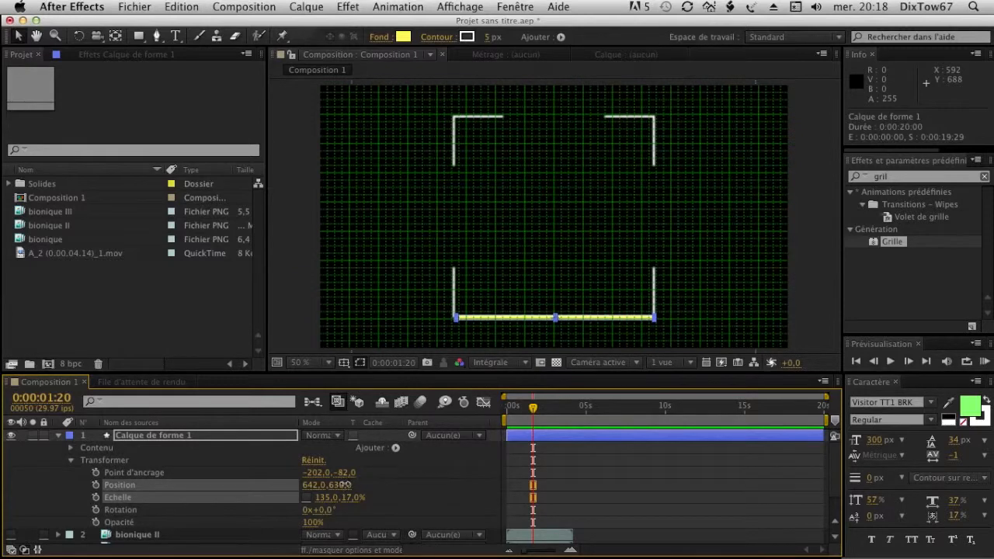
left_click_drag(315, 484, 323, 485)
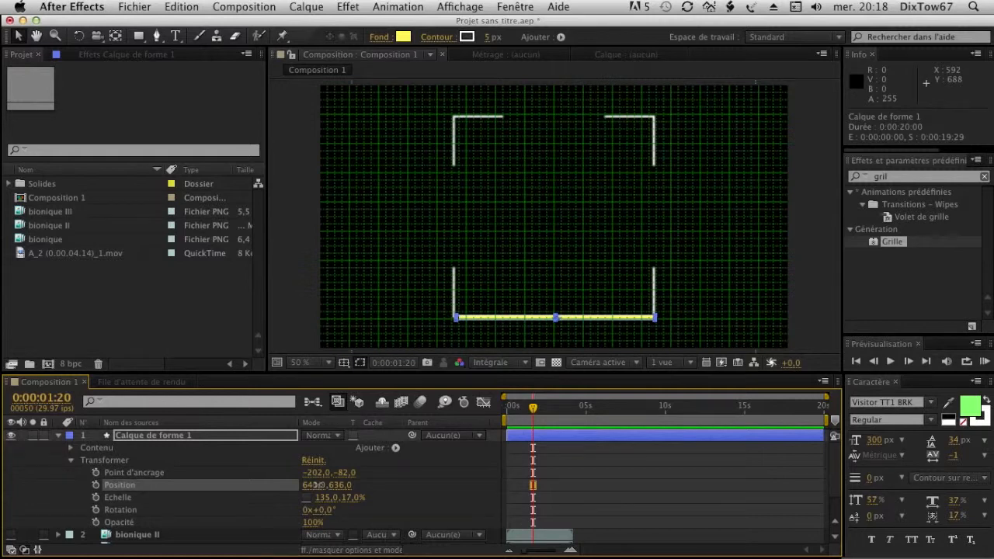
left_click_drag(318, 497, 322, 497)
left_click(60, 437)
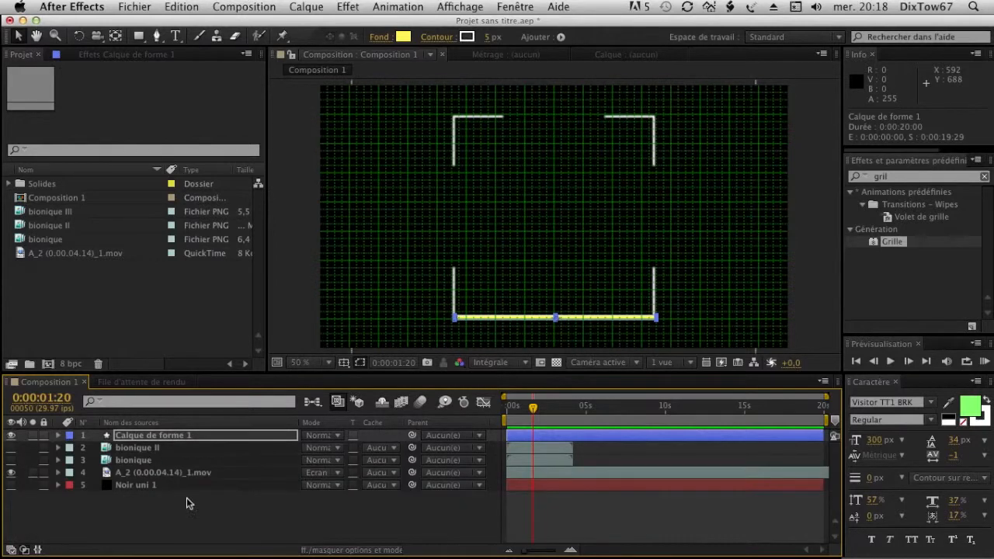
Deselect the shape layer and hide the Grille overlay in the composition view.
left_click(237, 503)
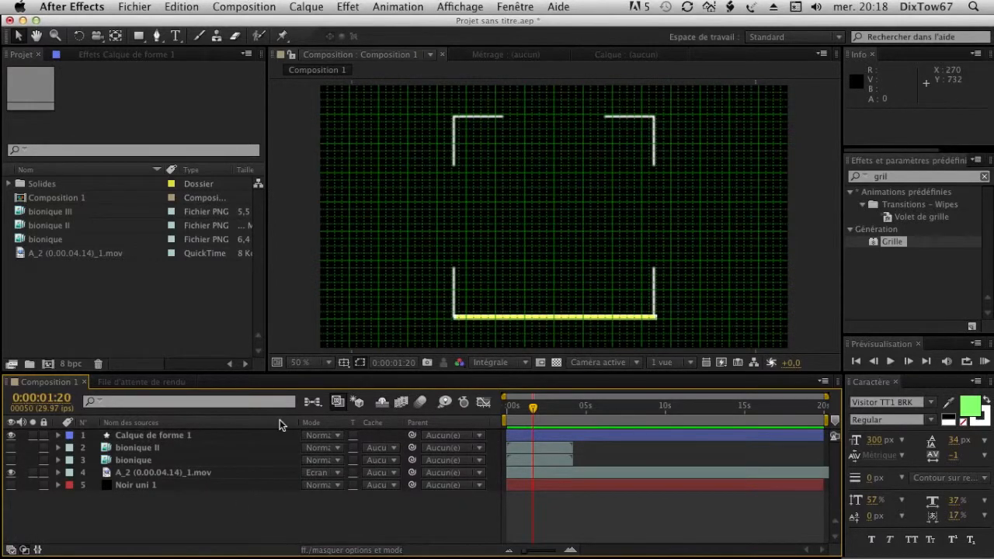
left_click(350, 363)
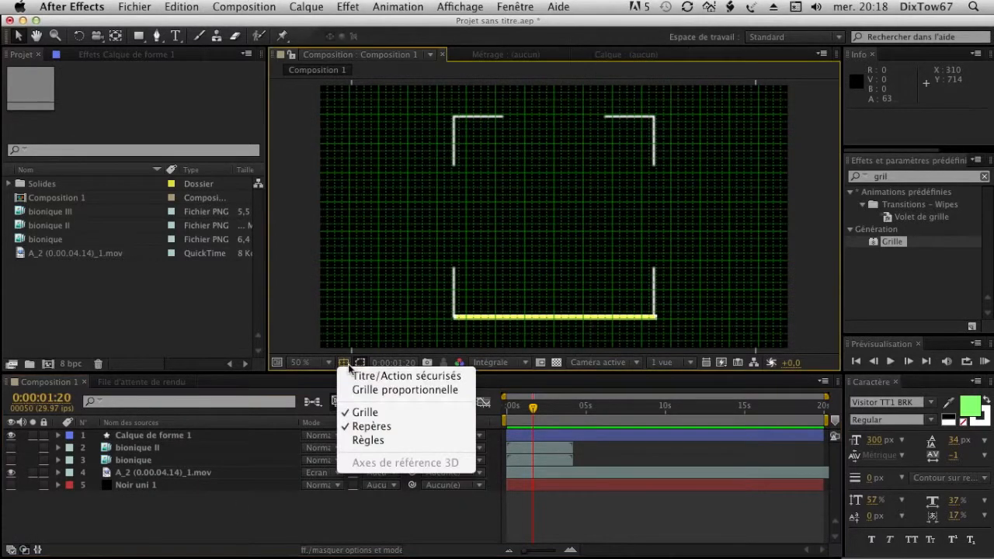
left_click(345, 413)
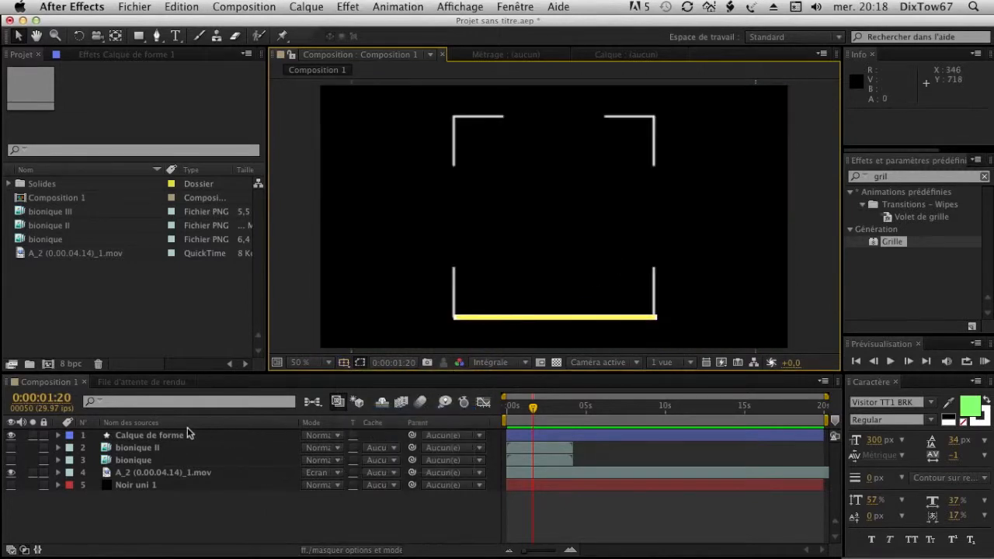
Apply the Lueur diffuse effect to the Calque de forme 1 layer, keeping its default settings.
left_click(187, 434)
left_click(348, 6)
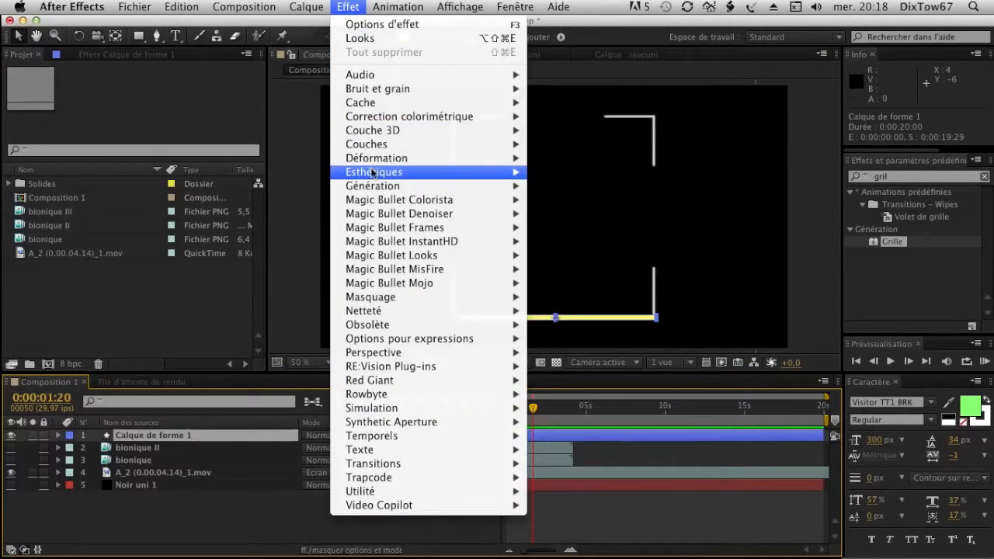
mouse_move(371, 172)
left_click(597, 409)
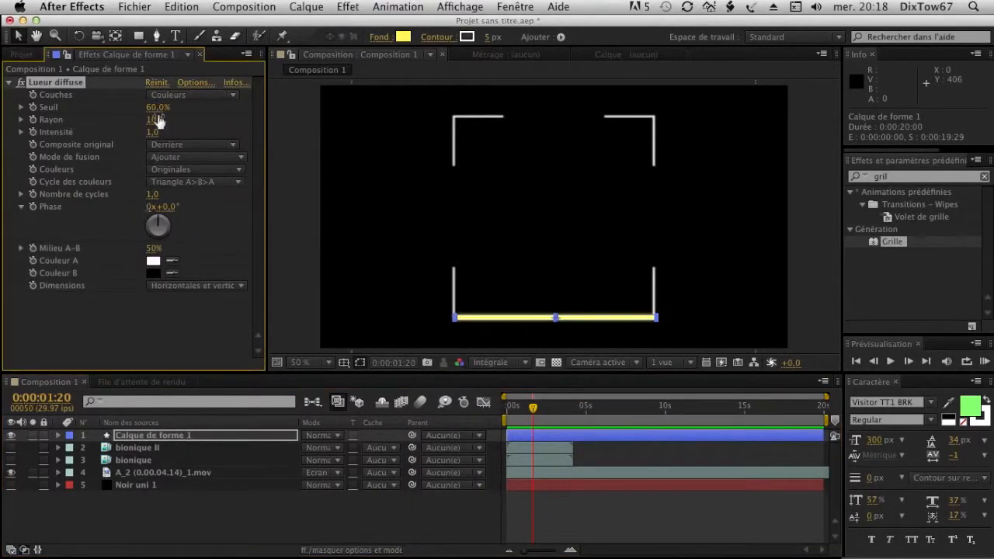
left_click(201, 330)
left_click(146, 497)
Thin the yellow bar by setting the vertical scale of Calque de forme 1 to 11%.
left_click(115, 439)
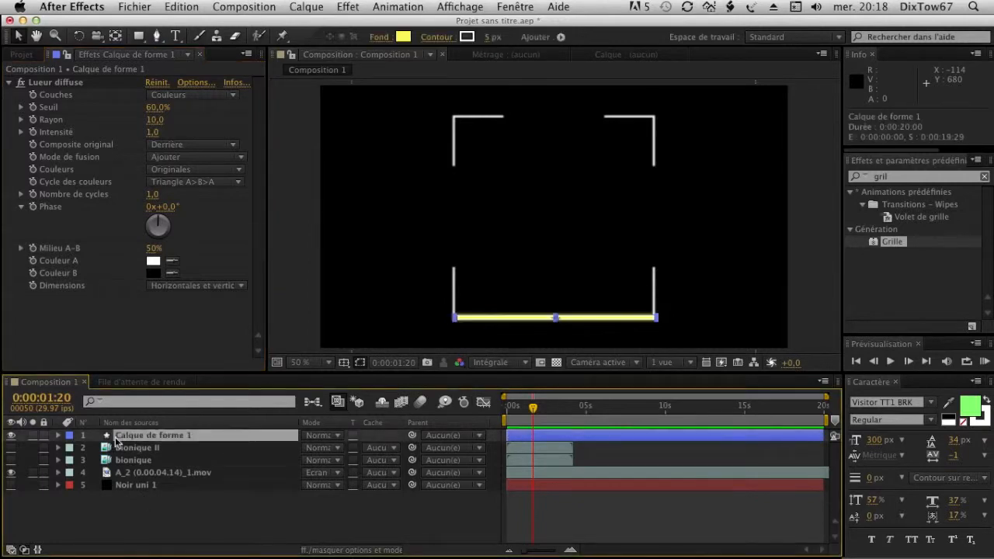
left_click(58, 435)
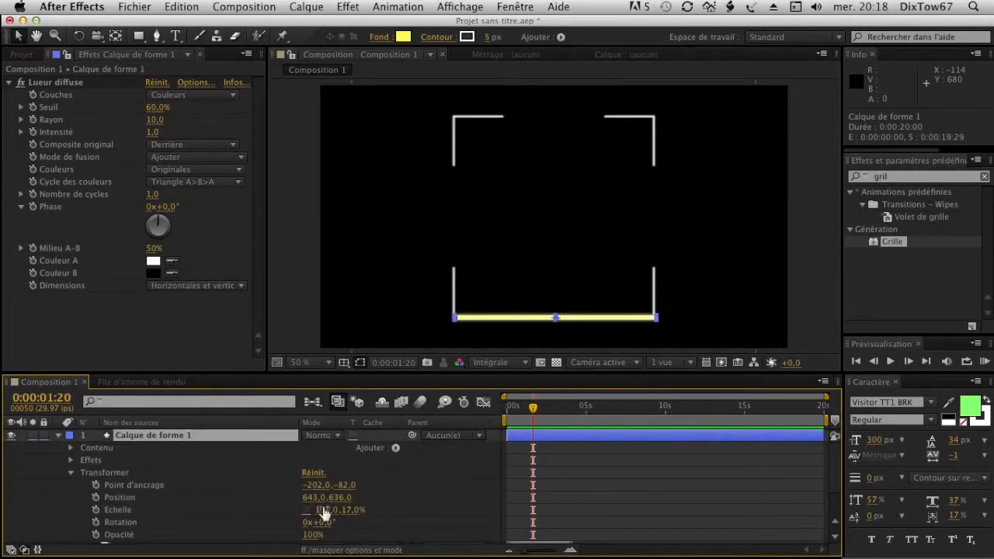
left_click_drag(348, 510, 343, 510)
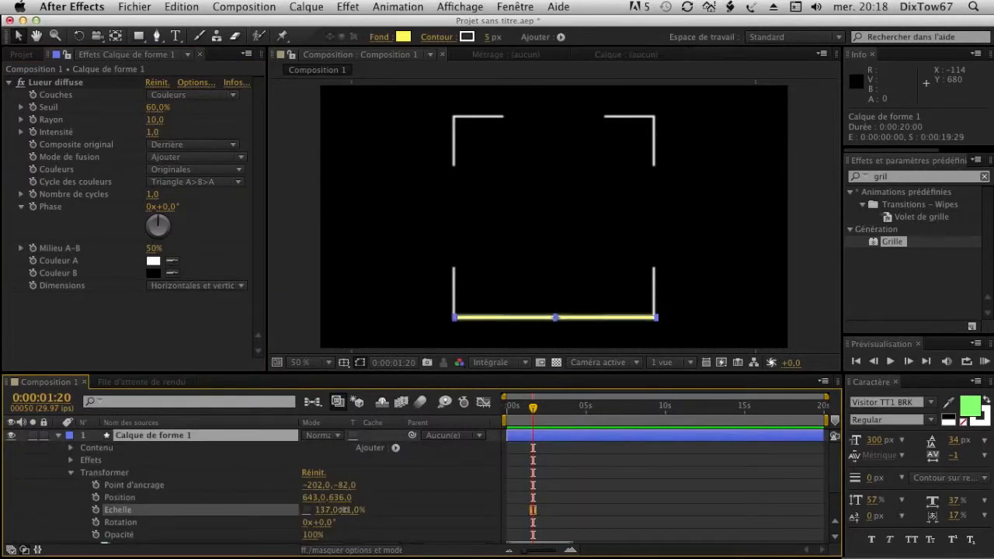
left_click(58, 435)
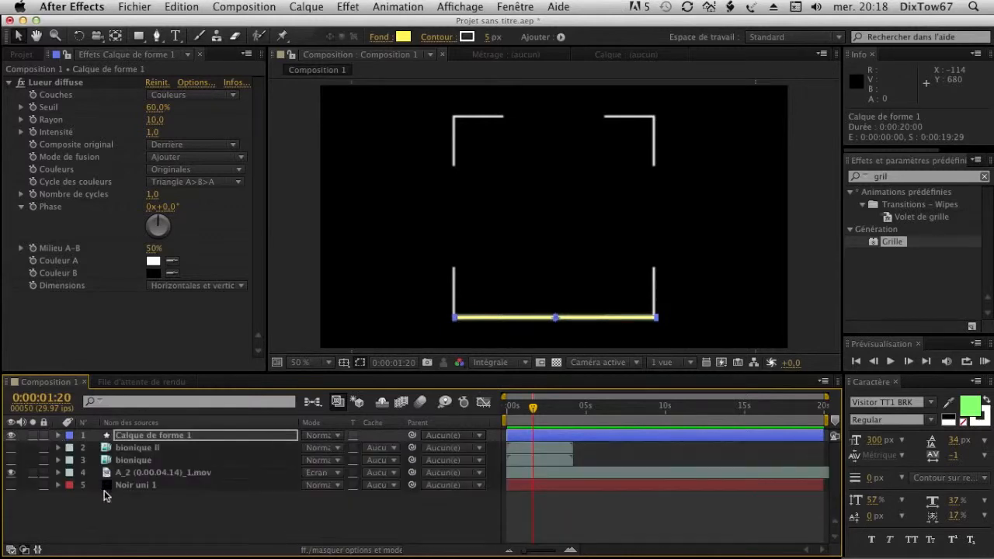
left_click(136, 510)
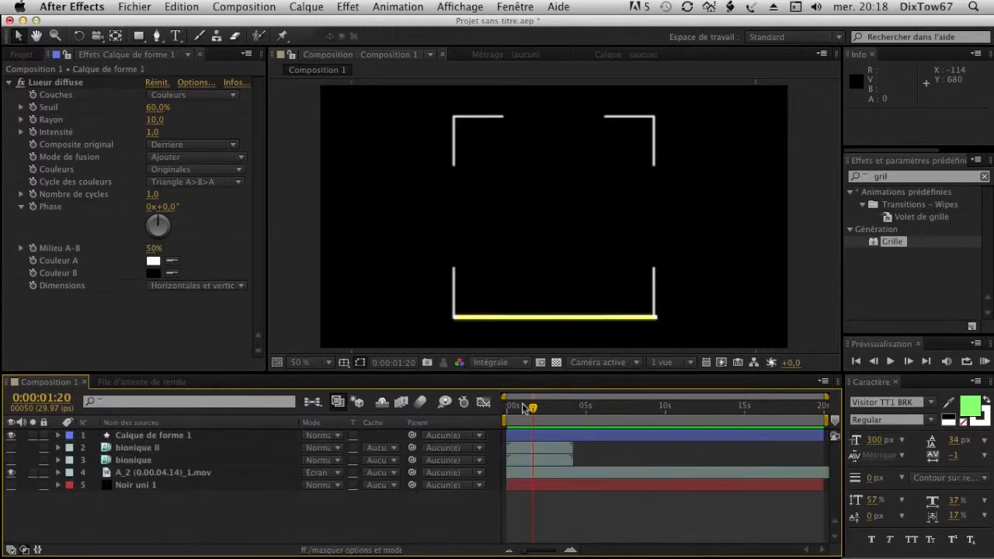
Show all the hidden layers and set a Position keyframe on Calque de forme 1 at 0:00:00:20.
left_click_drag(533, 409, 517, 410)
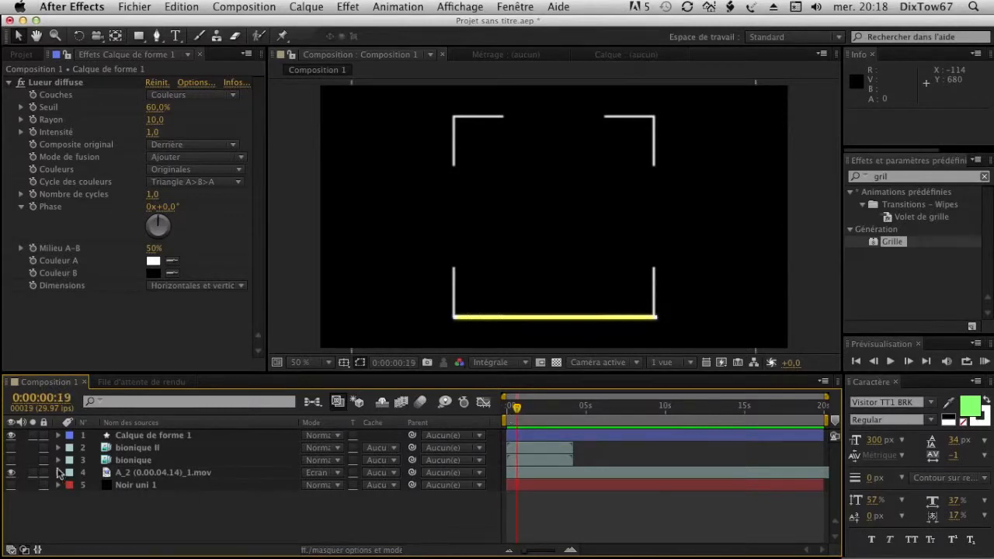
left_click_drag(11, 448, 11, 485)
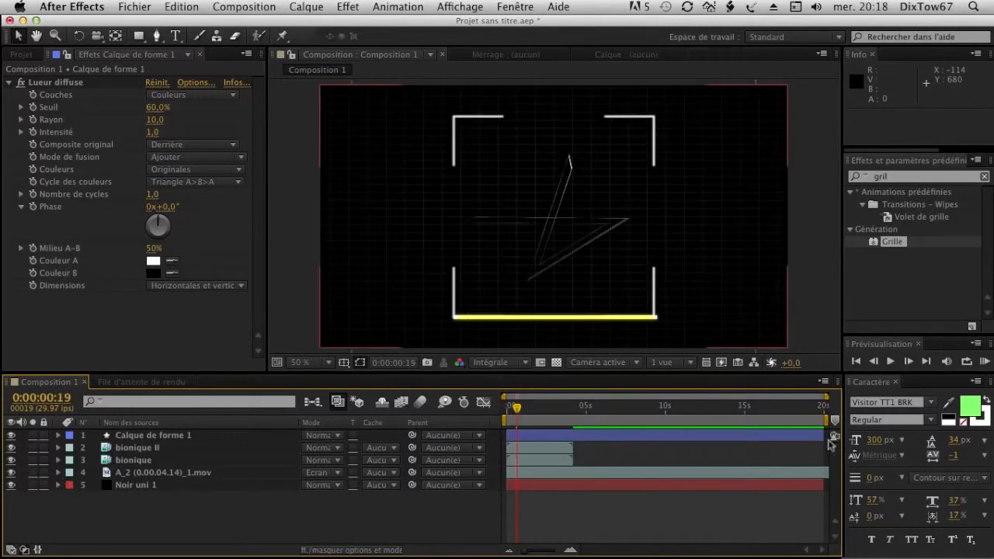
left_click(909, 361)
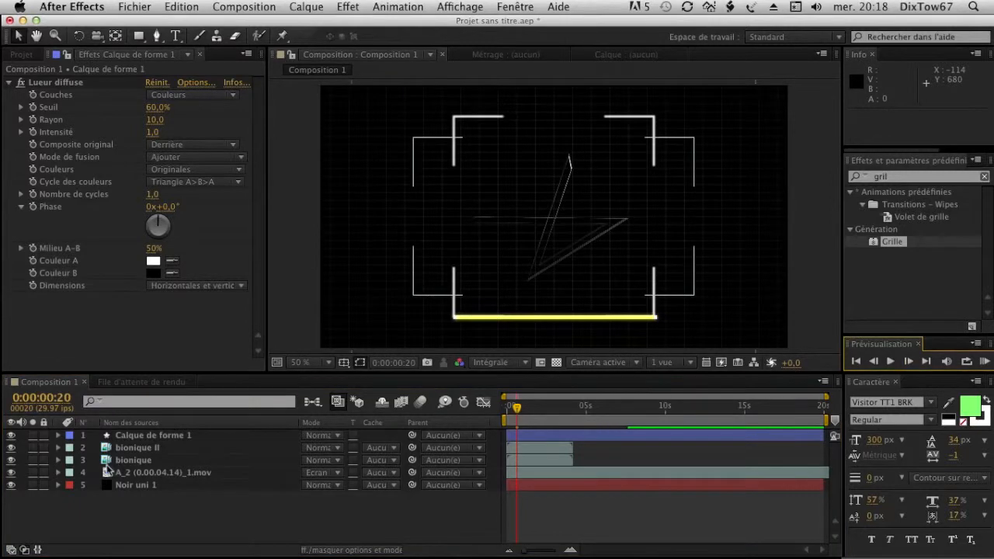
left_click(57, 435)
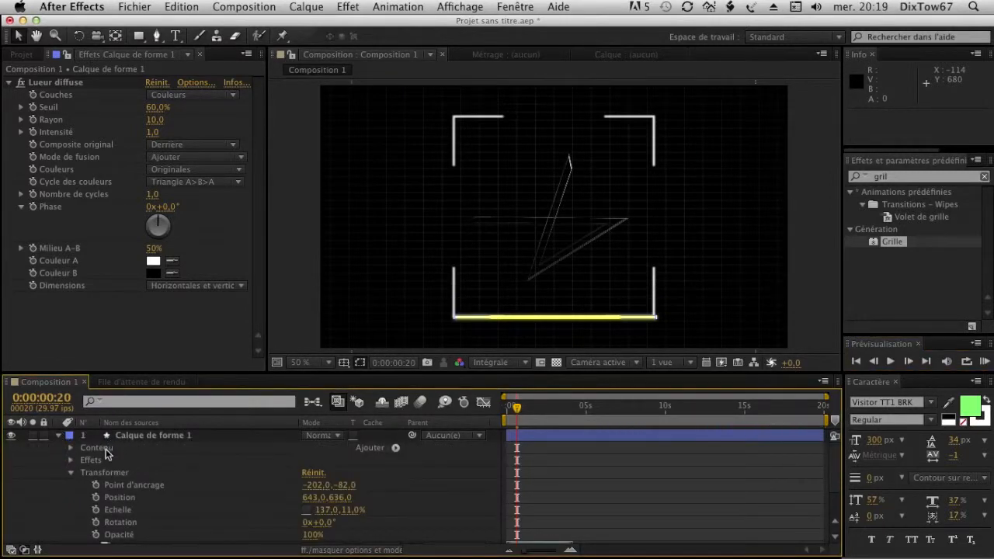
left_click(96, 497)
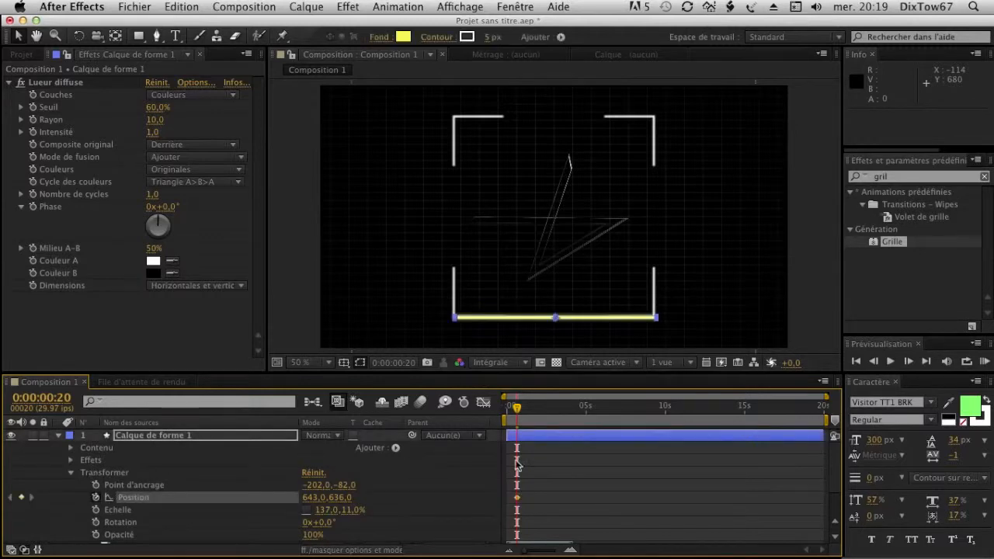
At 0:00:01:20, set the bar's Position to 643,0, 87,0 on the brackets' upper edge, and collapse the layer.
left_click_drag(517, 409, 533, 412)
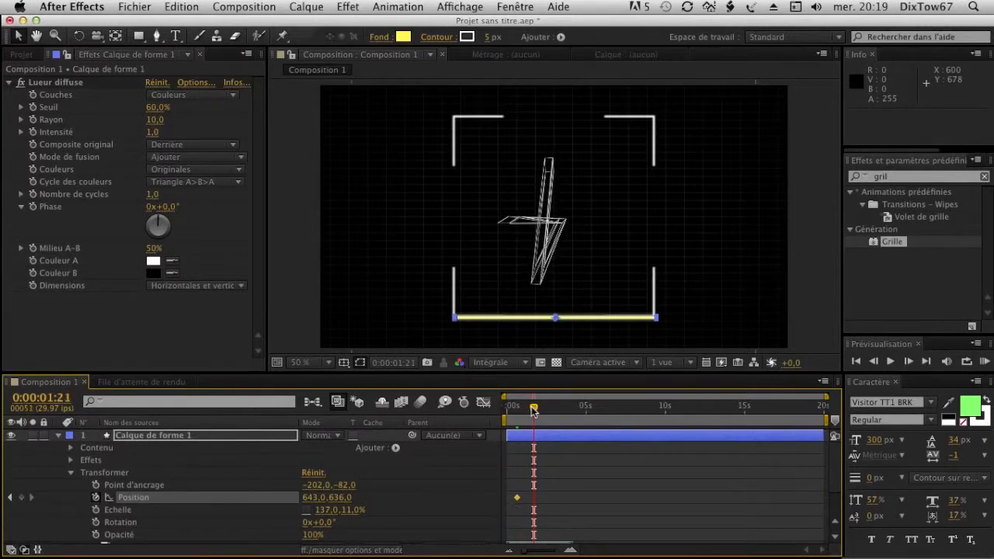
left_click(874, 362)
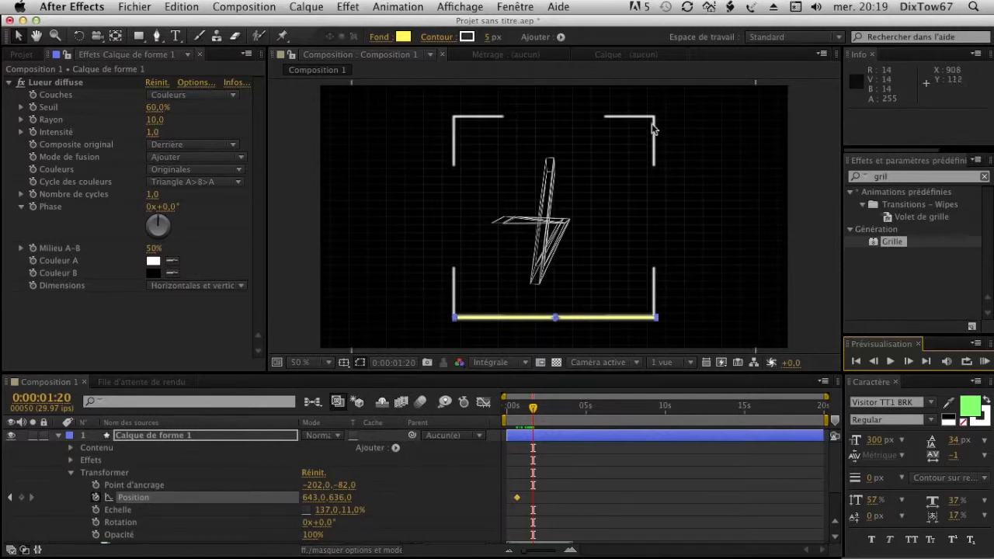
left_click_drag(338, 504, 3, 503)
left_click_drag(332, 498, 268, 497)
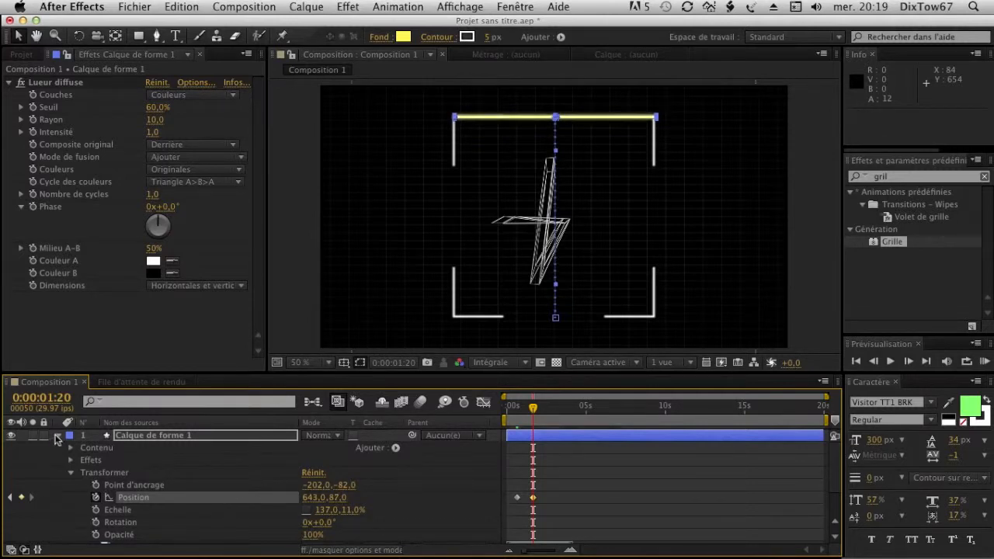
left_click(56, 436)
left_click(156, 531)
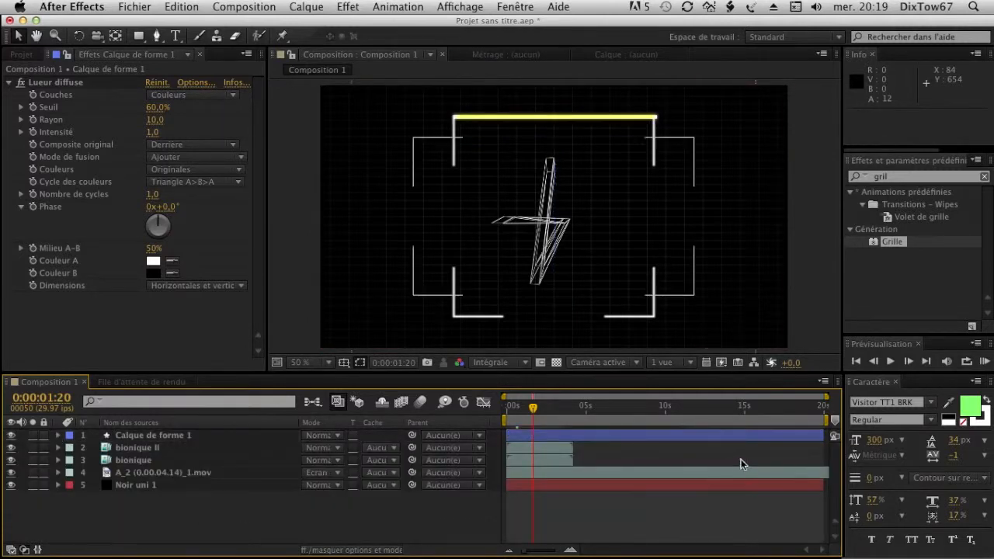
Preview the scan animation and examine how the yellow bar lines up with the wireframe reveal at 0:00:01:03.
left_click(985, 364)
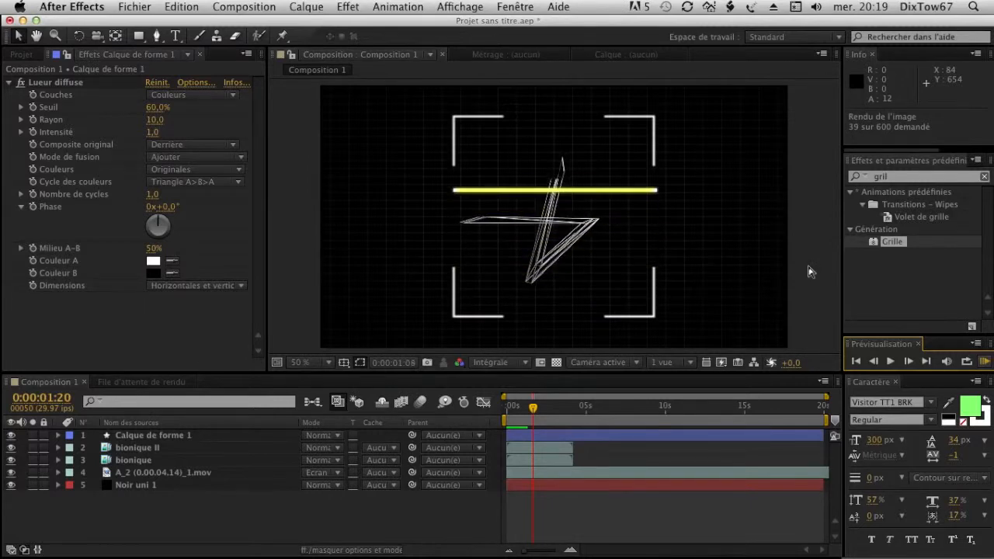
left_click(162, 526)
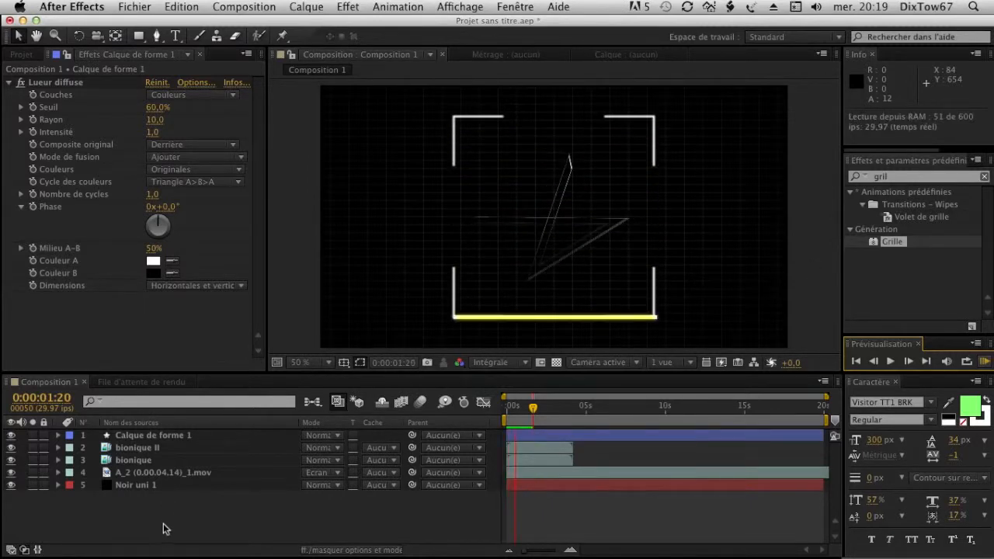
left_click_drag(536, 409, 524, 409)
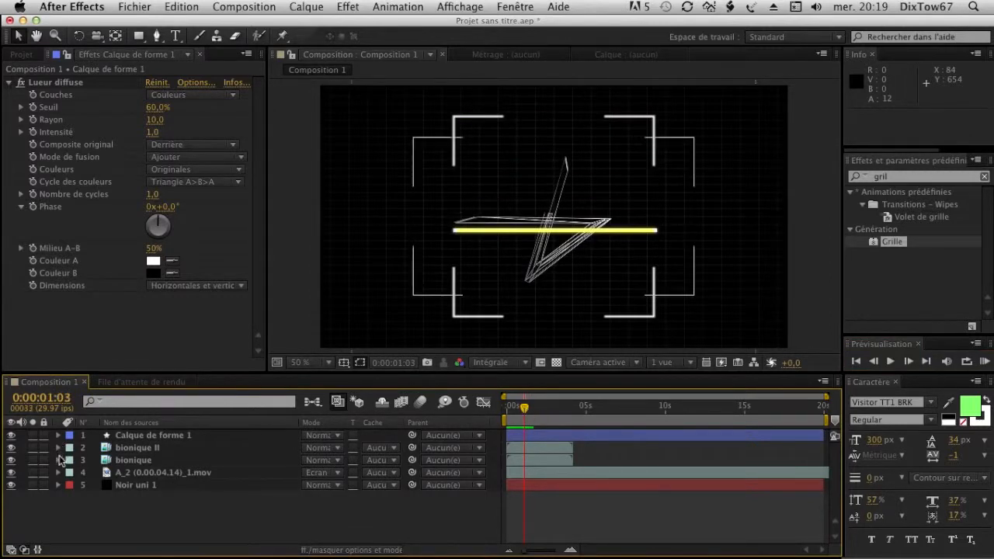
At 0:00:00:19 and 0:00:00:20, lower bionique II's Masque 1 so its upper edge meets the yellow bar, and collapse the layer.
left_click(58, 447)
left_click(124, 473)
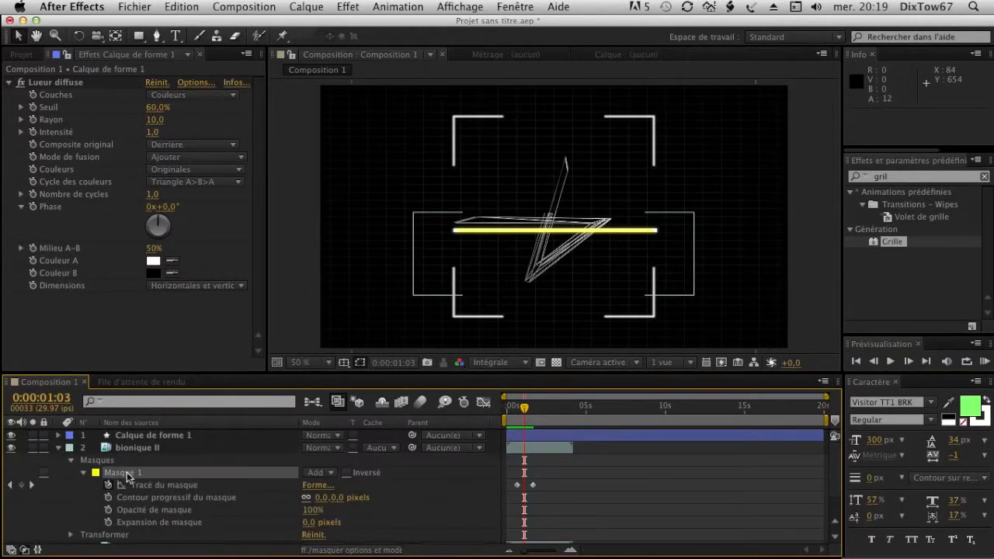
left_click_drag(524, 413, 517, 409)
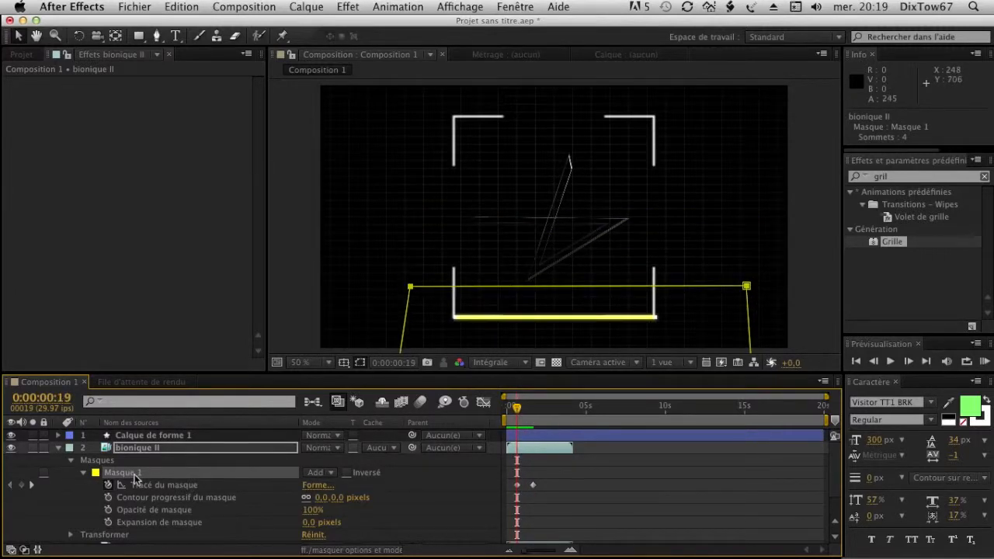
key("comma")
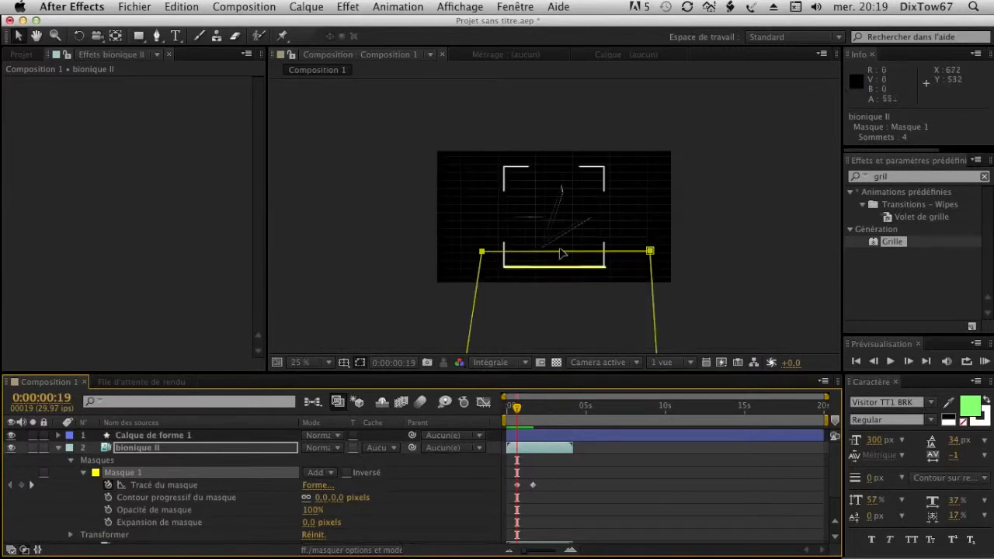
left_click_drag(562, 254, 562, 269)
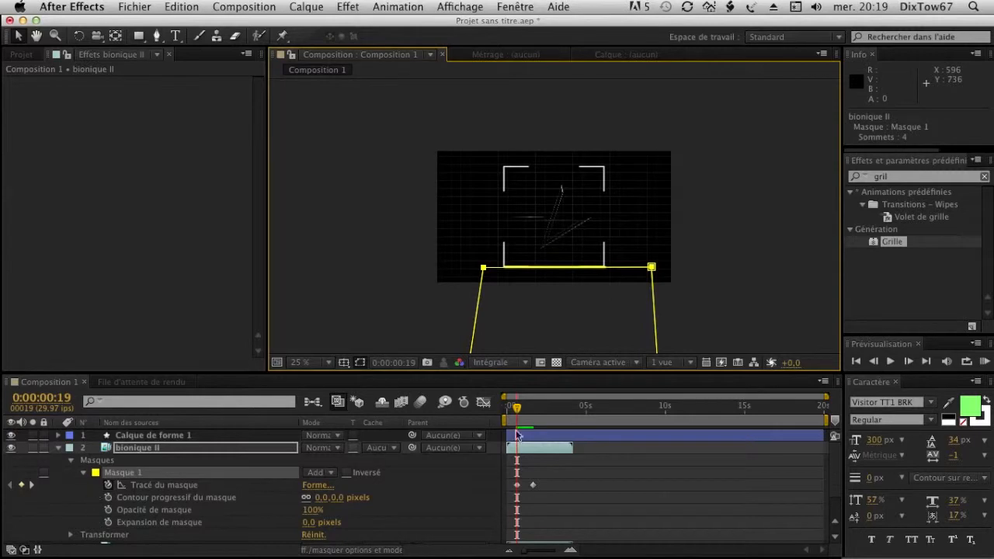
left_click(907, 361)
left_click_drag(590, 257, 589, 272)
key("Left")
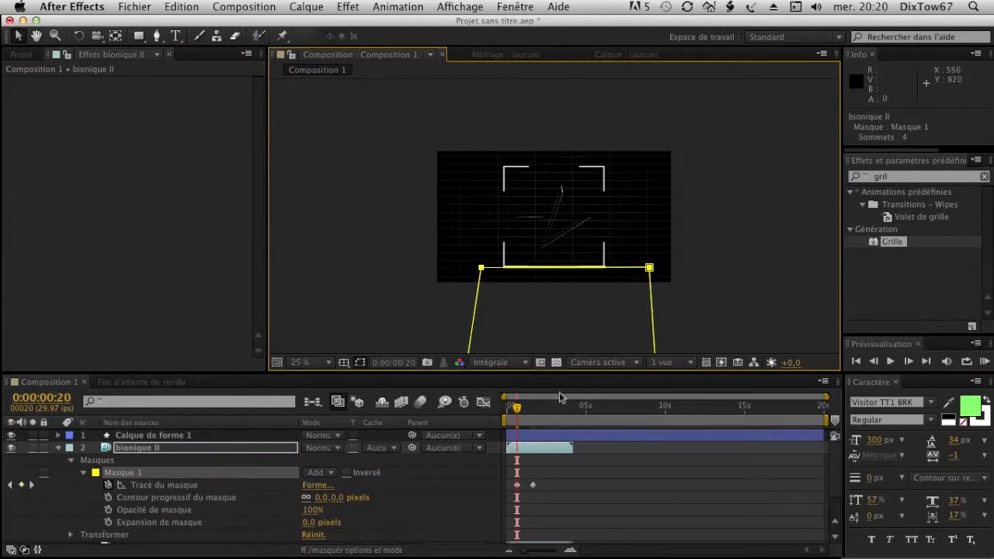
mouse_move(517, 410)
left_mouse_down()
mouse_move(505, 410)
mouse_move(525, 411)
left_mouse_up()
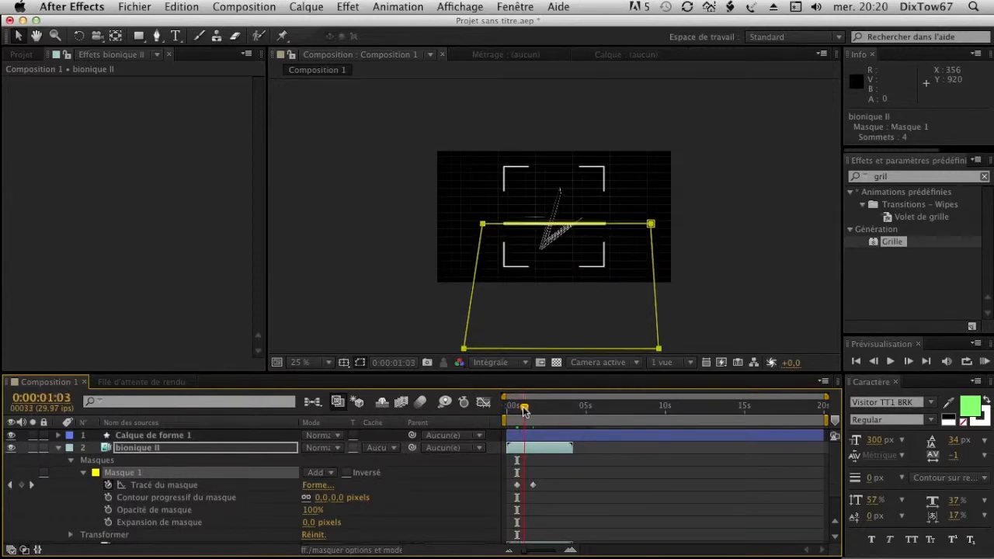
left_click(61, 449)
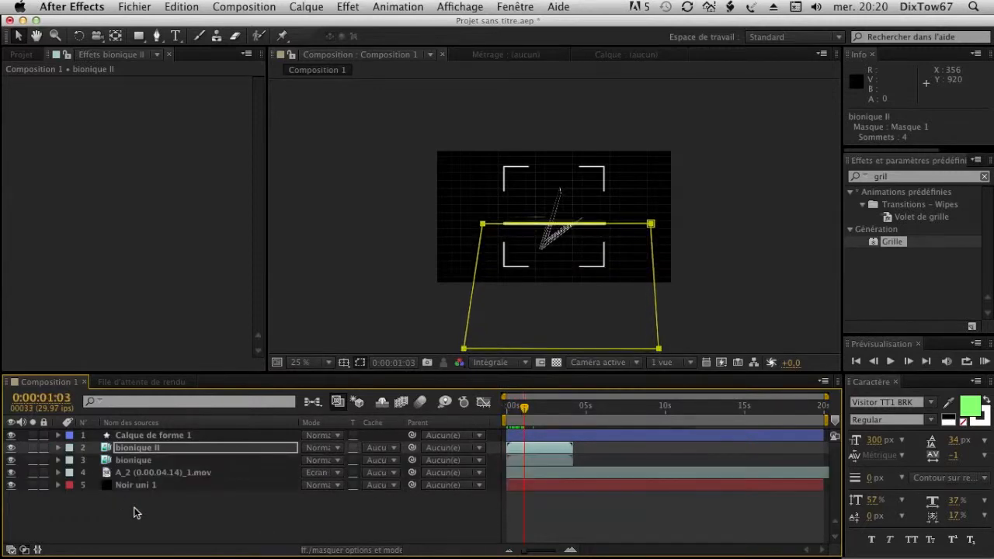
Deselect the layers and preview the bar's sweep with the realigned mask reveal.
left_click(134, 508)
key("period")
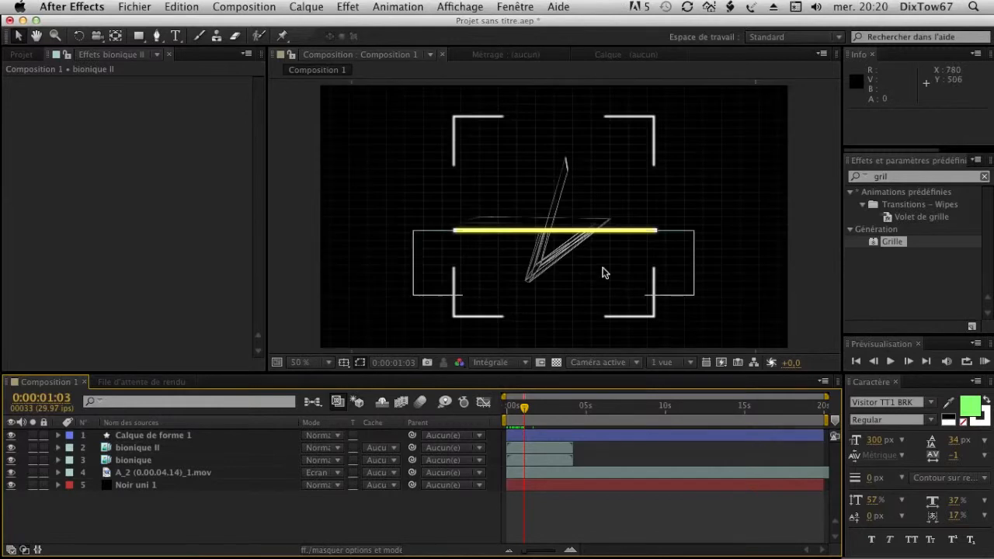
left_click(984, 363)
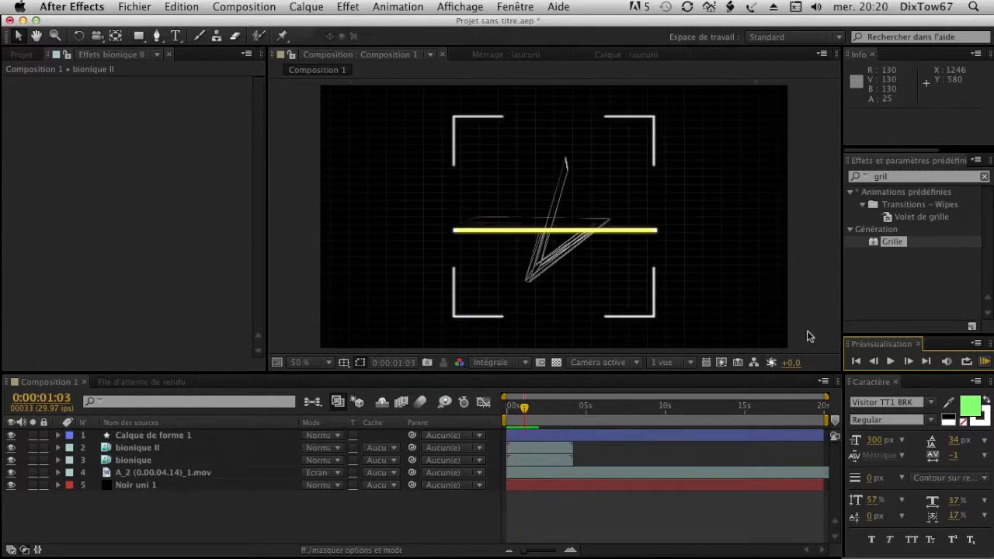
key("space")
mouse_move(525, 409)
left_mouse_down()
mouse_move(514, 407)
mouse_move(529, 409)
left_mouse_up()
Set the Opacity of Calque de forme 1 to 0% at 0:00:00:08, and remove its Opacity keyframing at 0:00:00:17.
left_click_drag(533, 412, 514, 414)
left_click(58, 435)
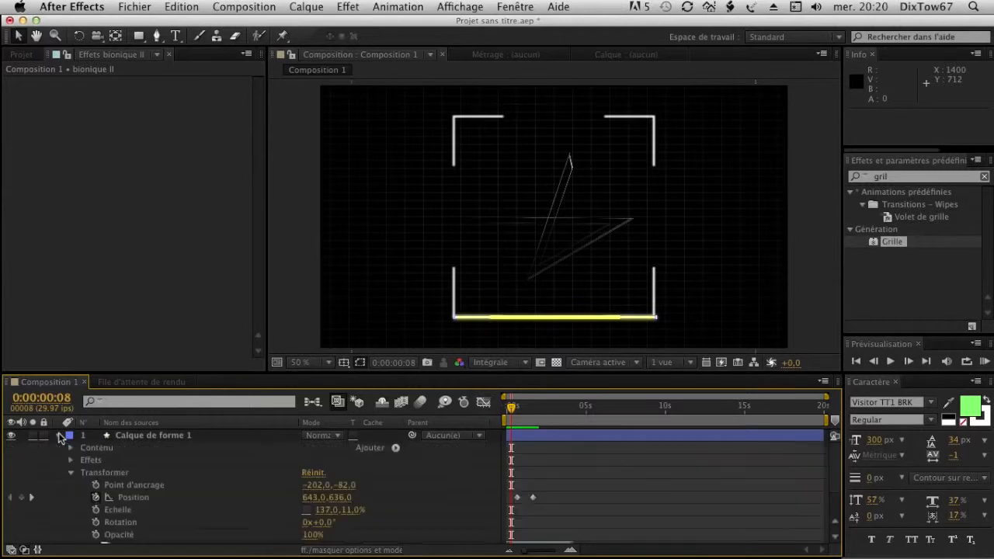
left_click(71, 473)
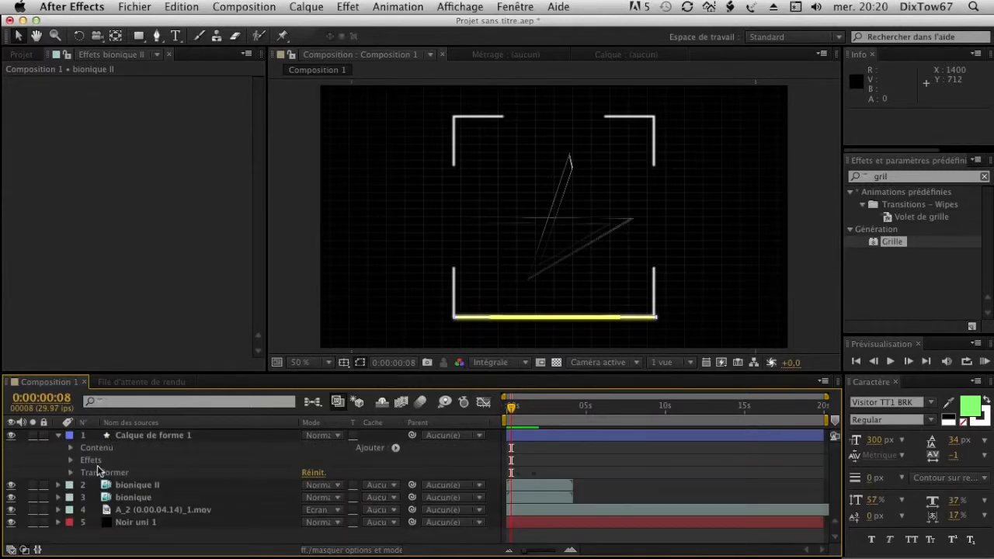
left_click(71, 472)
scroll(121, 527, "down", 1)
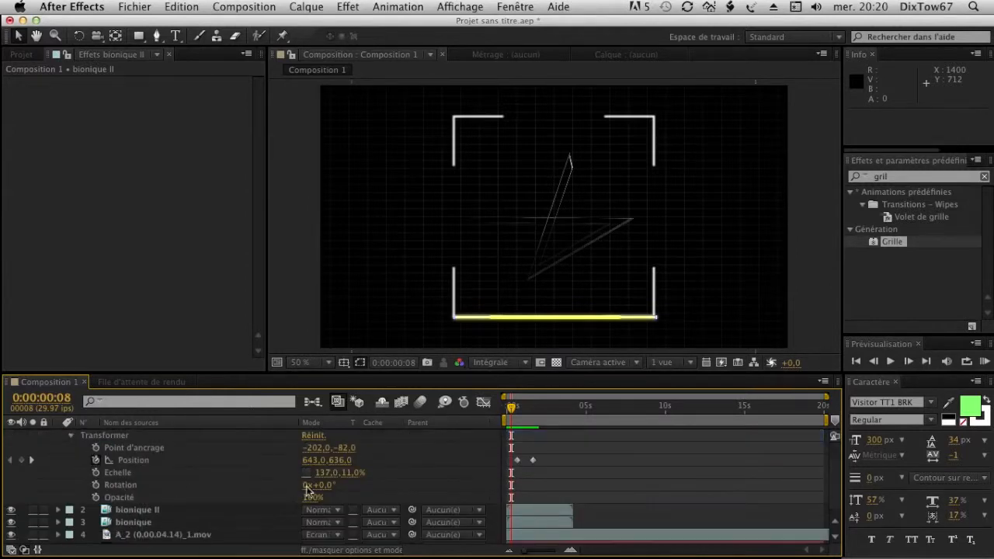
left_click_drag(313, 497, 156, 499)
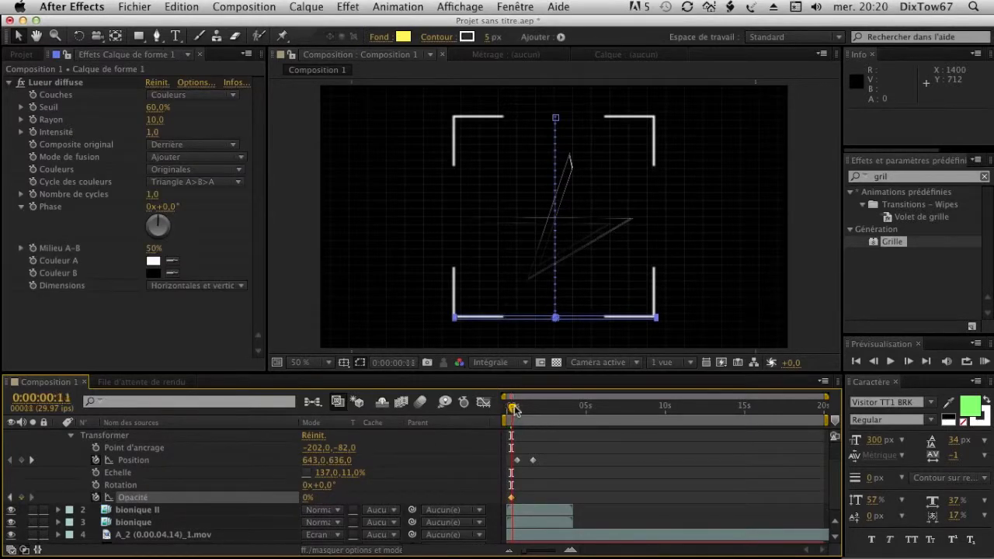
left_click_drag(519, 409, 516, 409)
left_click(95, 497)
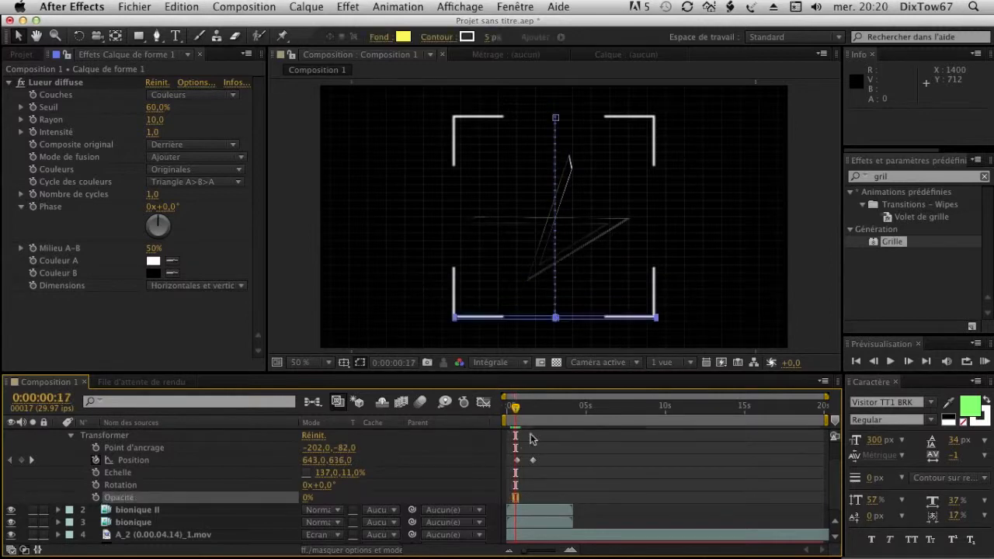
Set the Opacity of Calque de forme 1 to 80% at 0:00:00:24 without keyframing it.
left_click(909, 361)
left_click(909, 362)
left_click(909, 362)
left_click(909, 361)
left_click(910, 361)
left_click(876, 361)
left_click(876, 361)
left_click(876, 361)
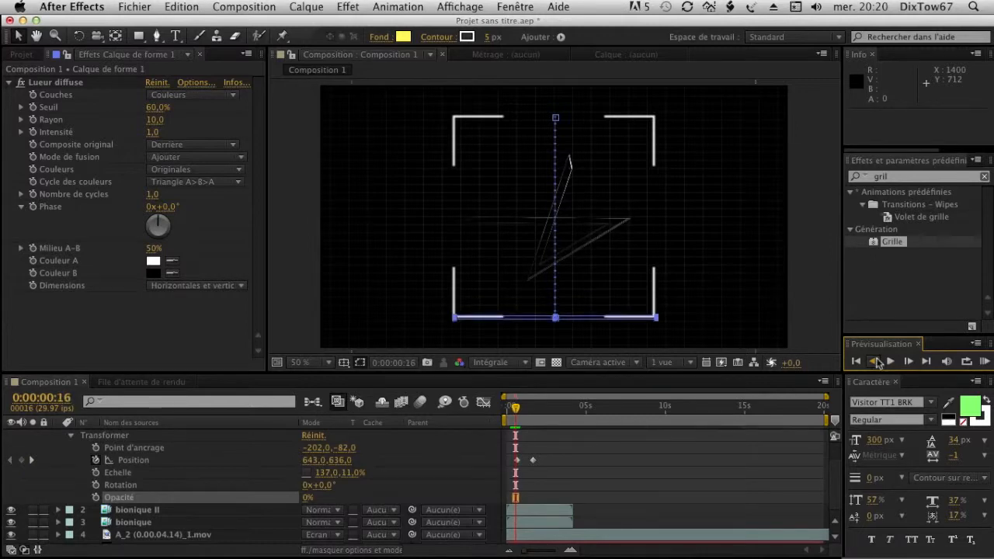
left_click(909, 361)
left_click(909, 361)
left_click(910, 361)
left_click(910, 361)
left_click(909, 361)
left_click(909, 361)
left_click(909, 361)
left_click(909, 361)
left_click(909, 362)
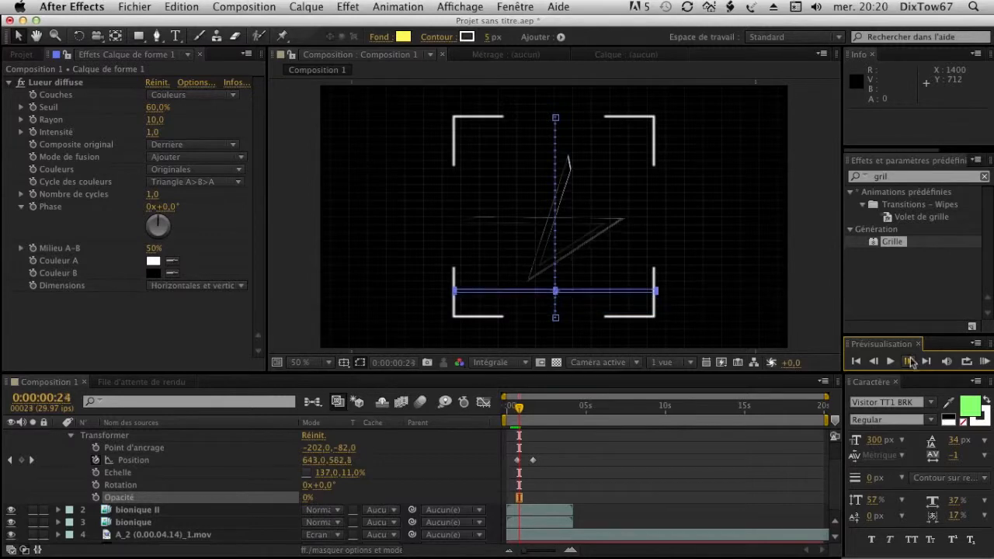
left_click(307, 497)
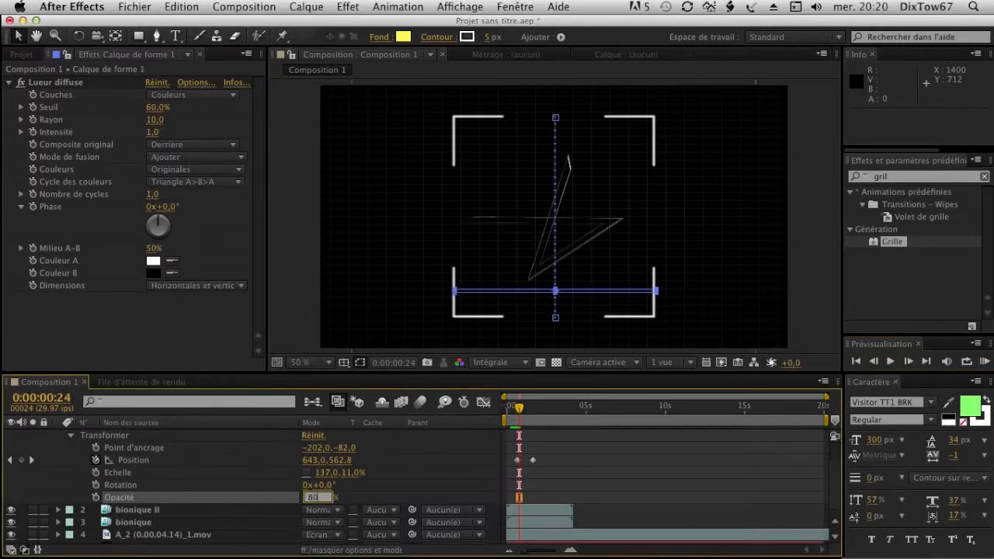
key("Return")
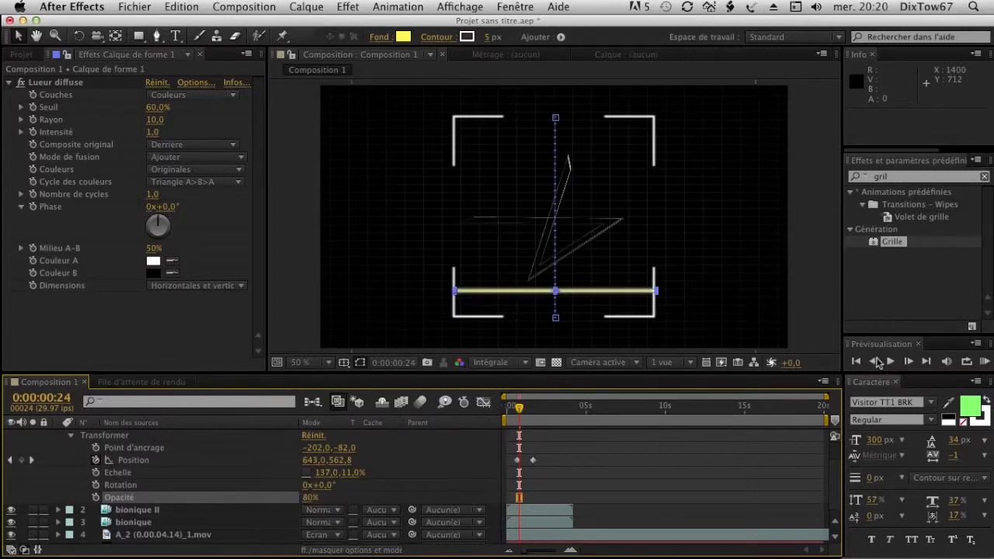
Set the Opacity of Calque de forme 1 to 0% at 0:00:00:19 and advance to 0:00:01:15.
left_click(874, 362)
left_click(874, 362)
left_click(874, 362)
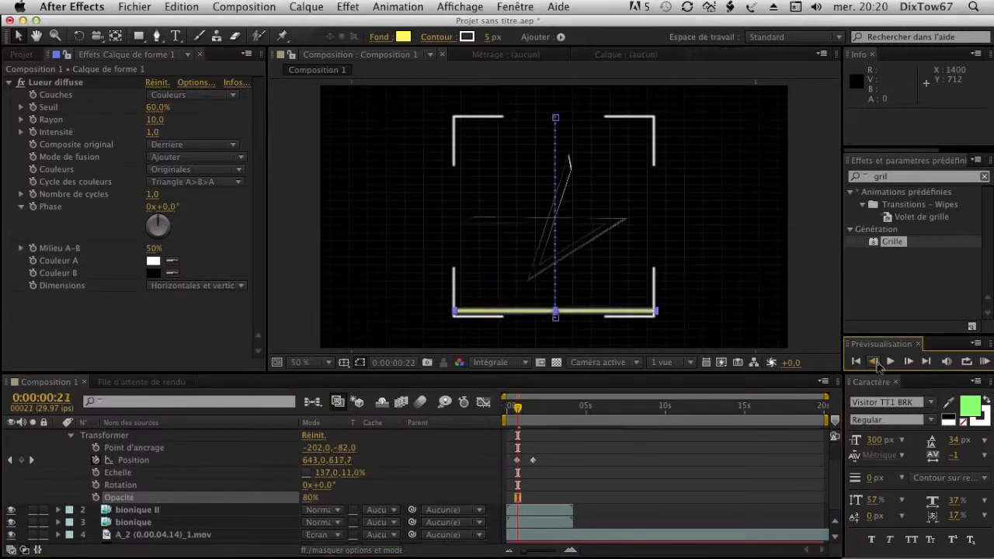
left_click(874, 362)
left_click(875, 362)
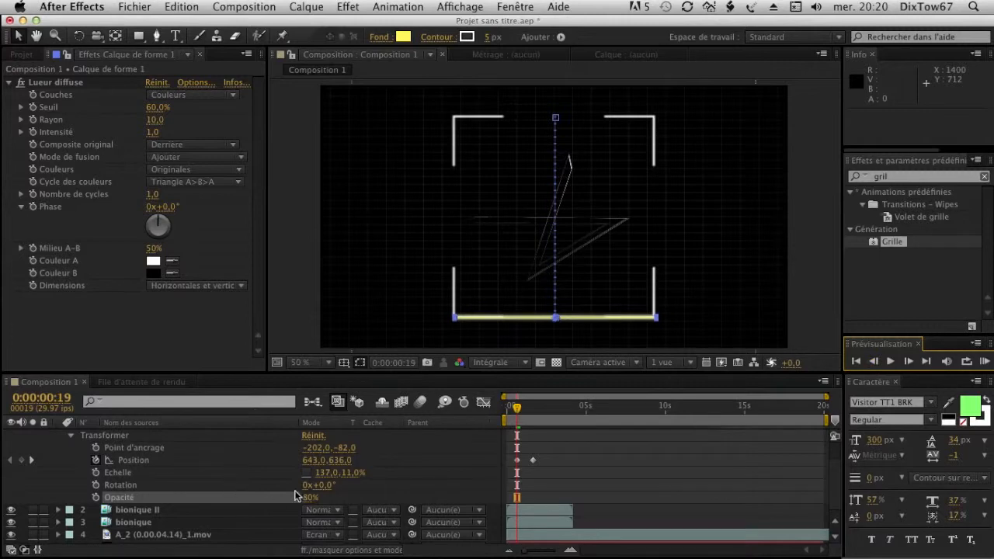
left_click(309, 497)
type("0")
key("Return")
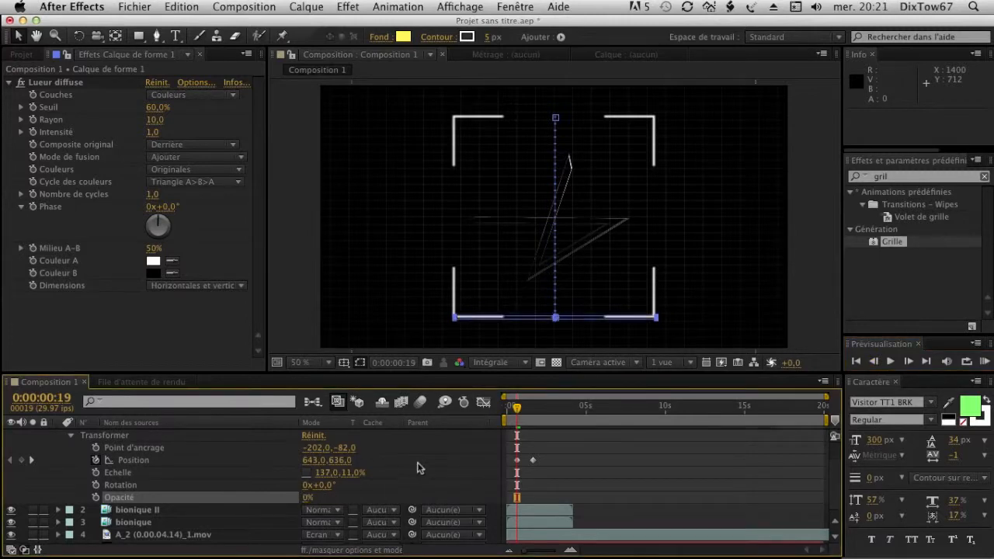
left_click_drag(524, 409, 530, 409)
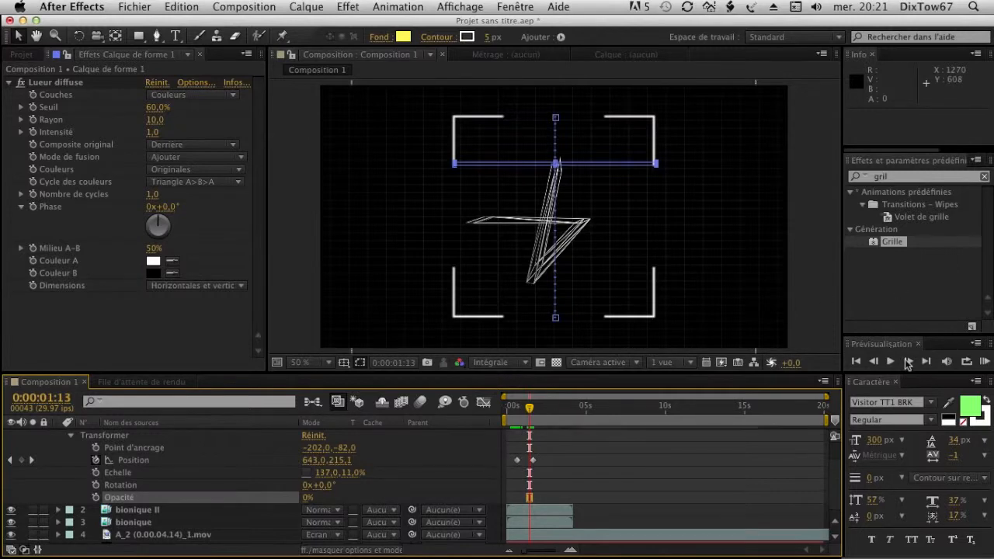
left_click(908, 362)
left_click(907, 362)
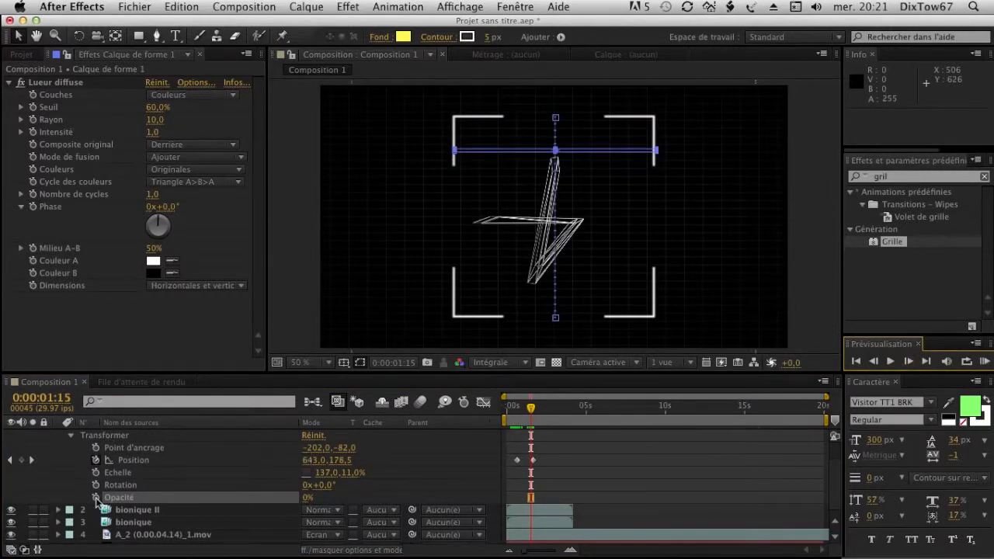
Keyframe the yellow bar's Opacity at 0% by its first Position keyframe and at 80% at 0:00:00:24.
left_click_drag(528, 410, 518, 408)
left_click(97, 497)
left_click_drag(517, 410, 518, 410)
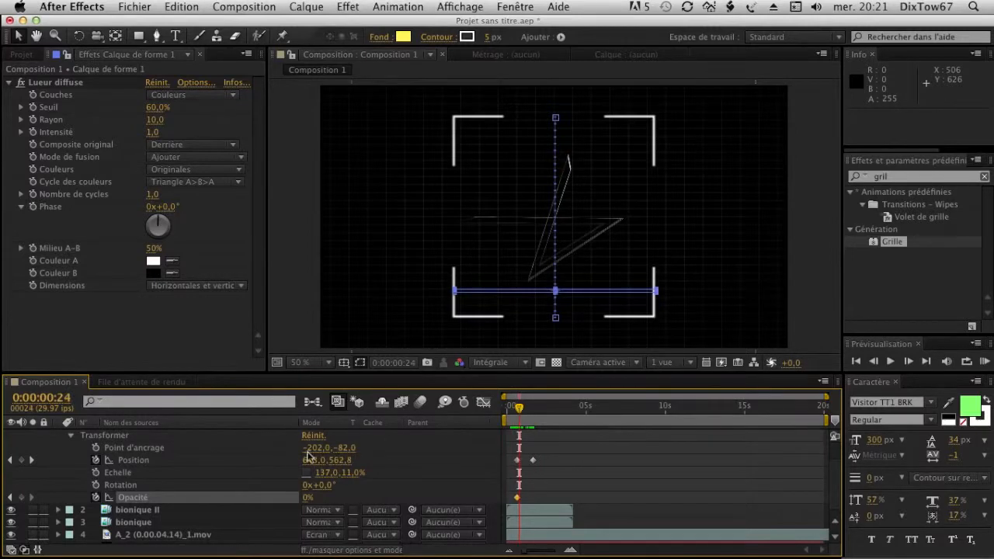
left_click(308, 497)
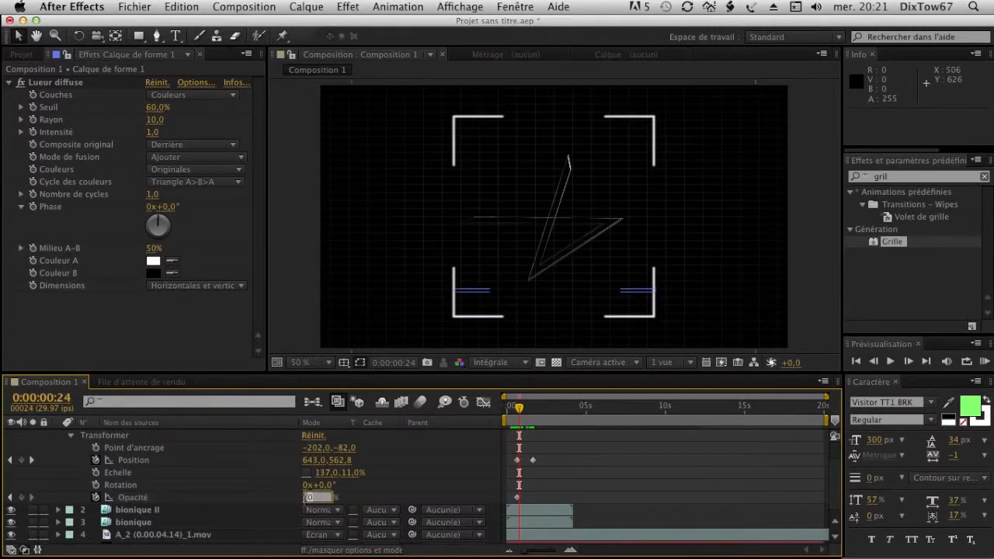
key("Return")
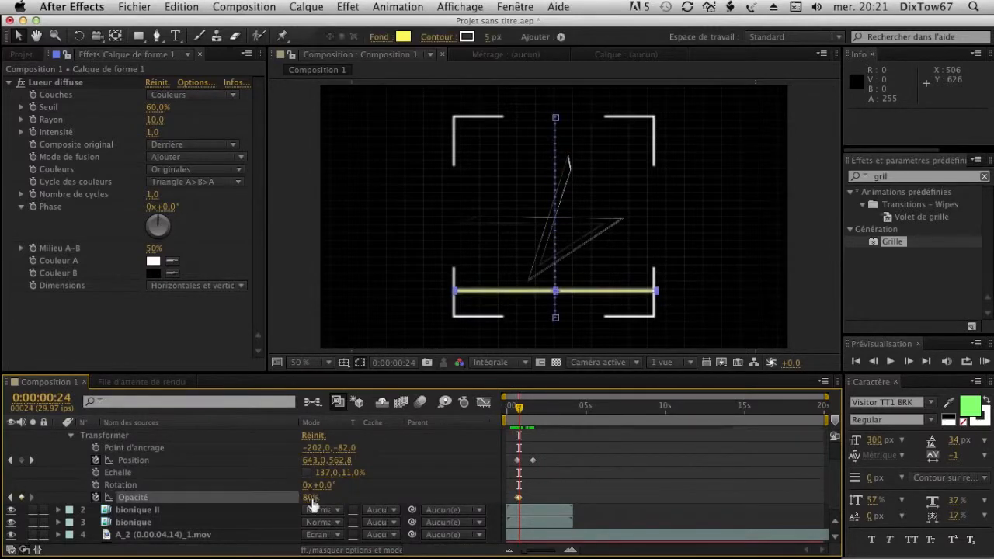
Hold the bar's Opacity with an 80% keyframe at 0:00:01:16, set it to 0% at 0:00:01:21, and collapse the layer.
left_click_drag(521, 408, 531, 408)
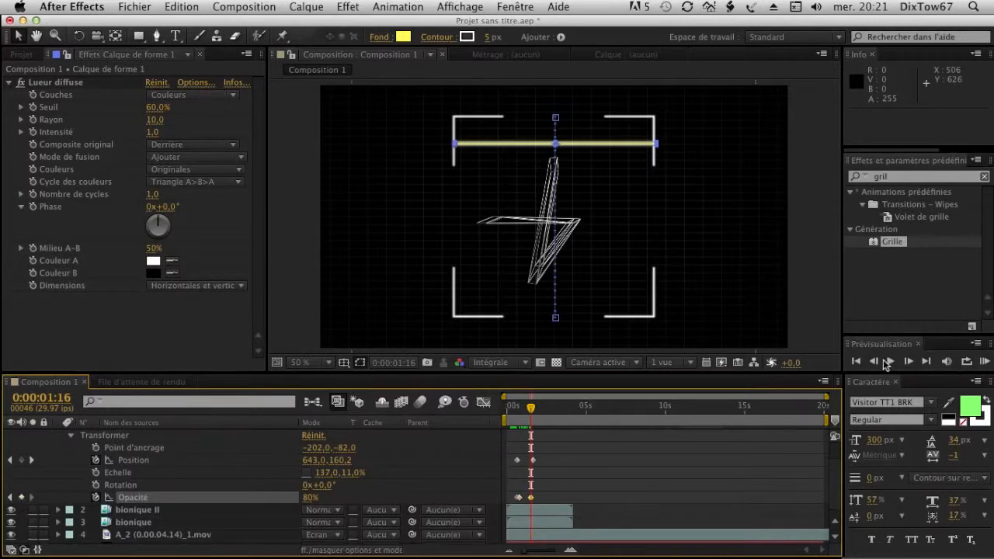
left_click(907, 362)
left_click(907, 361)
left_click(907, 362)
left_click(907, 361)
left_click(907, 362)
left_click(309, 497)
type("0")
key("Return")
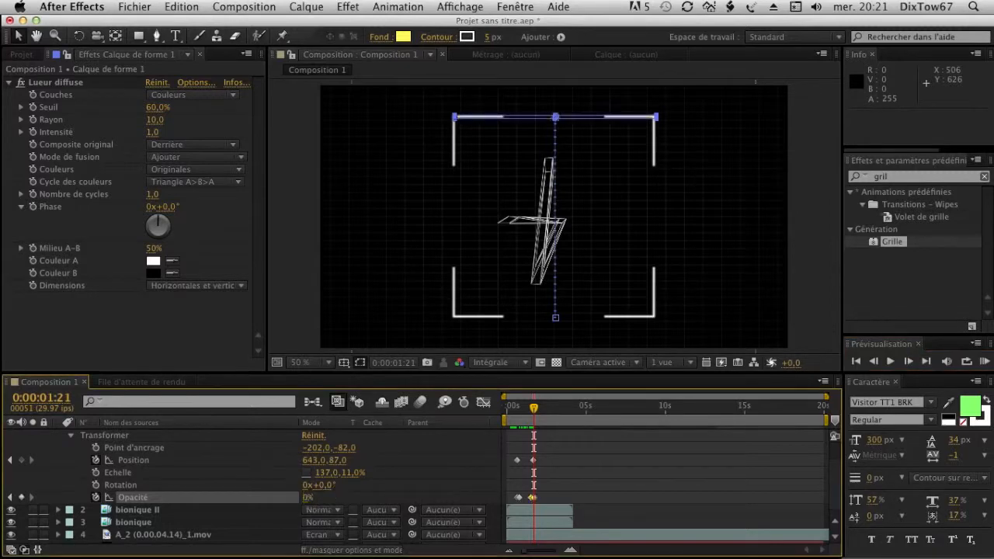
left_click(71, 436)
left_click(58, 436)
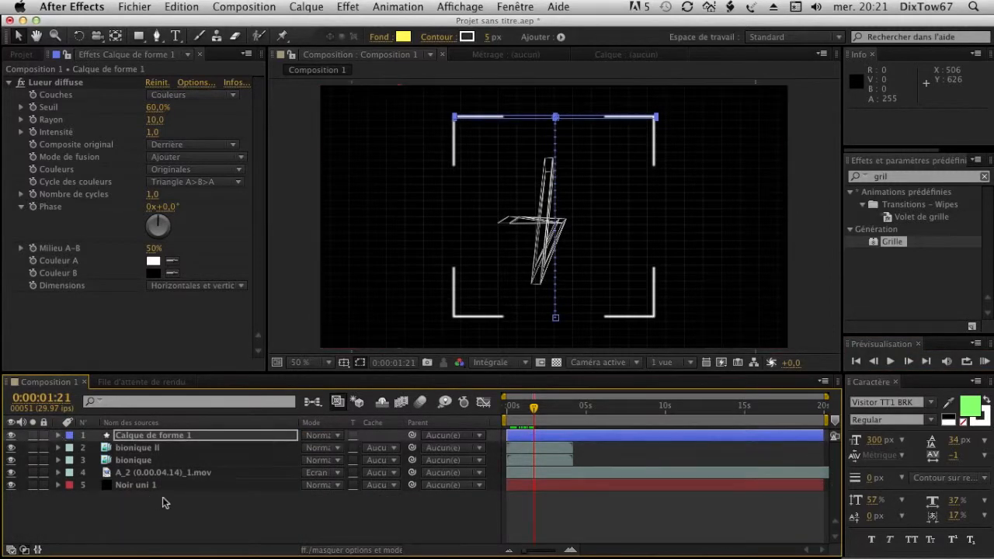
Deselect the layer and preview the composition to check the bar's fade-in and fade-out.
left_click(160, 504)
left_click(977, 343)
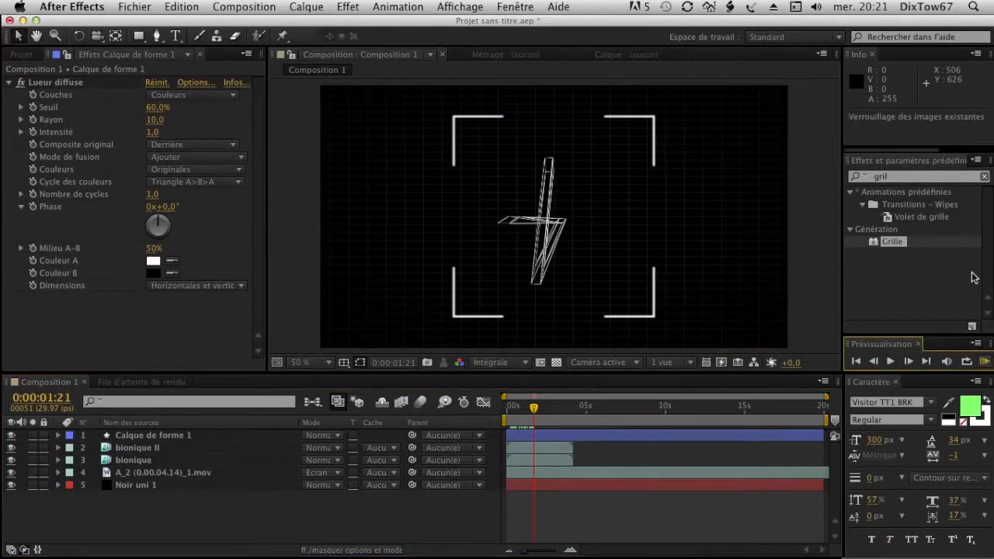
key("KP_0")
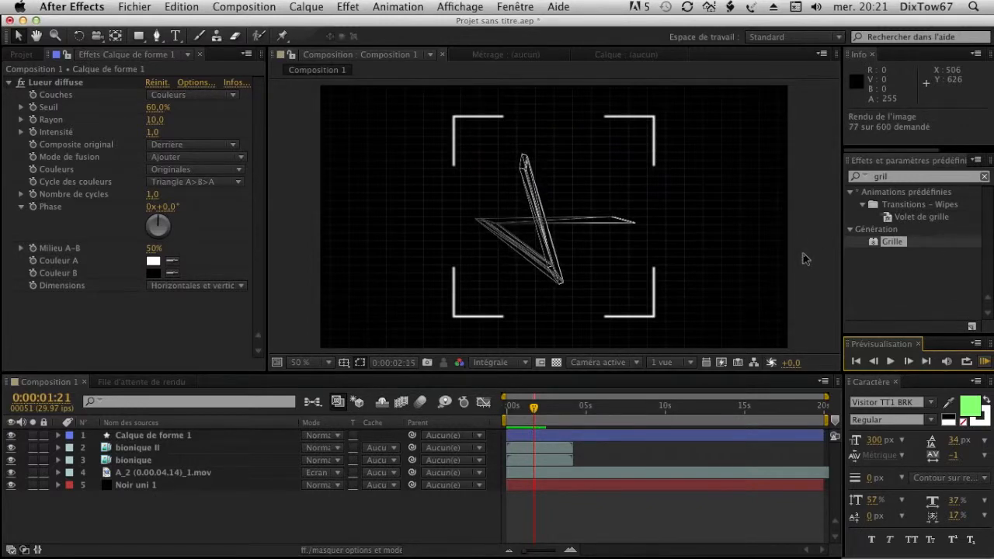
key("space")
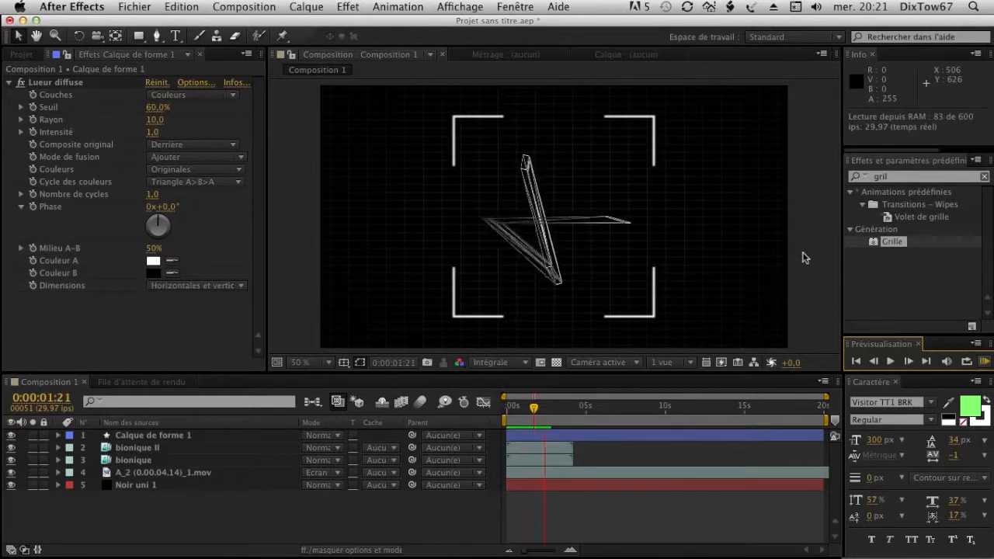
Minimize the After Effects window and open Bionique.mov from the Intros Finis folder inside the GFX desktop folder.
left_click(23, 20)
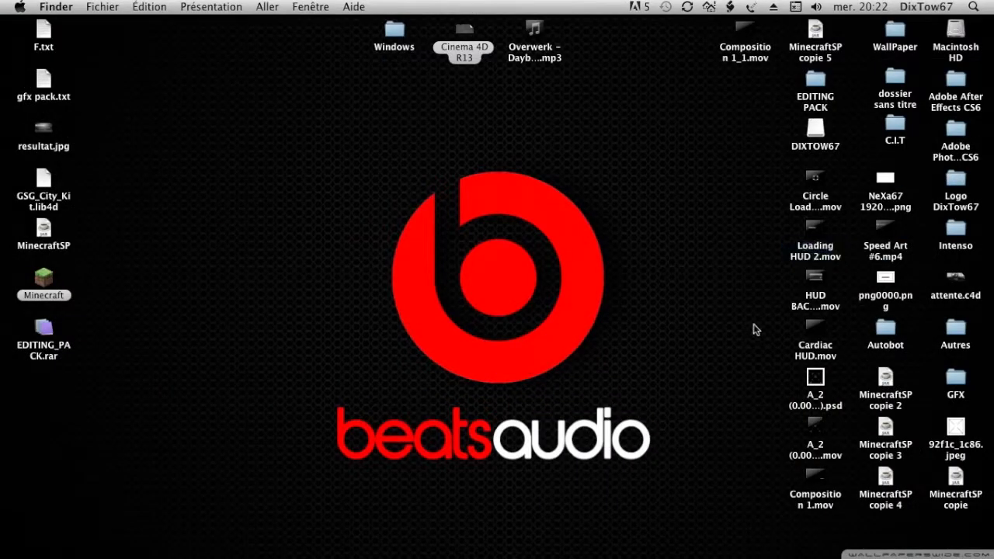
double_click(949, 379)
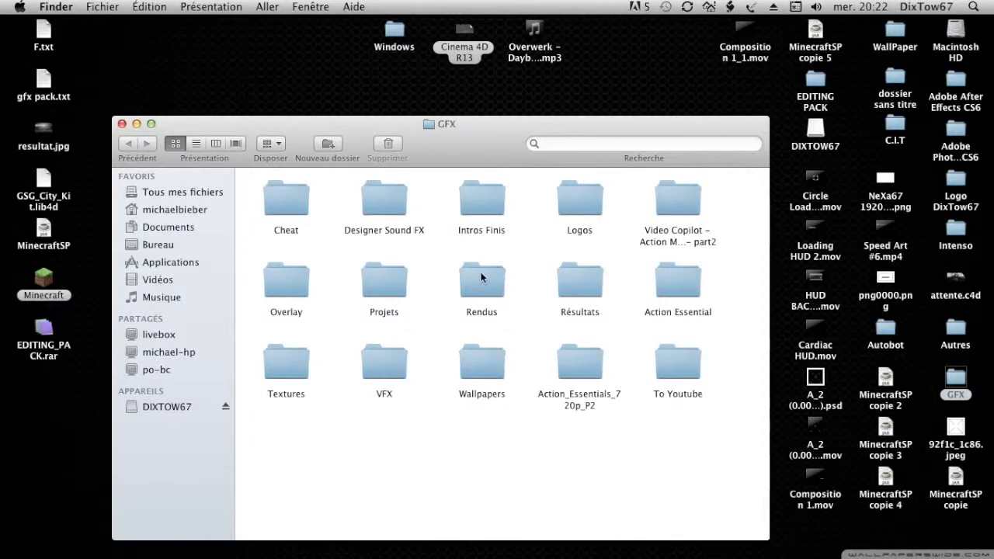
double_click(475, 204)
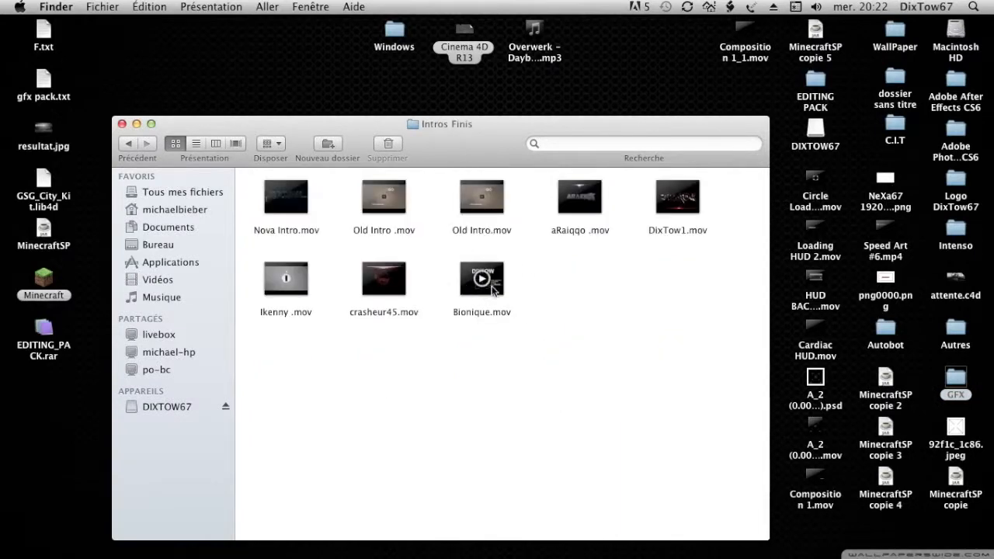
left_click(495, 289)
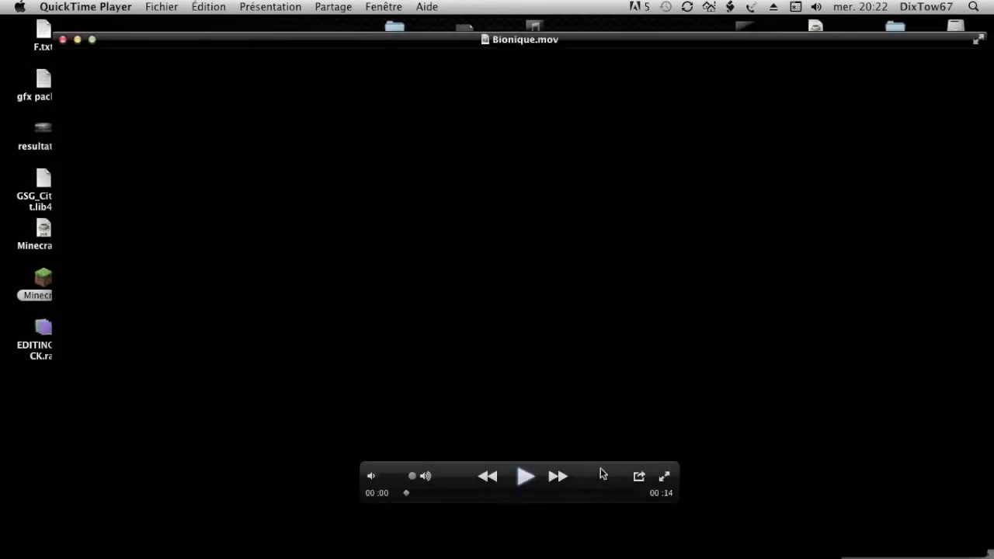
Play and scrub through Bionique.mov to examine the finished HUD intro's elements, and close the video.
left_click_drag(602, 474, 602, 554)
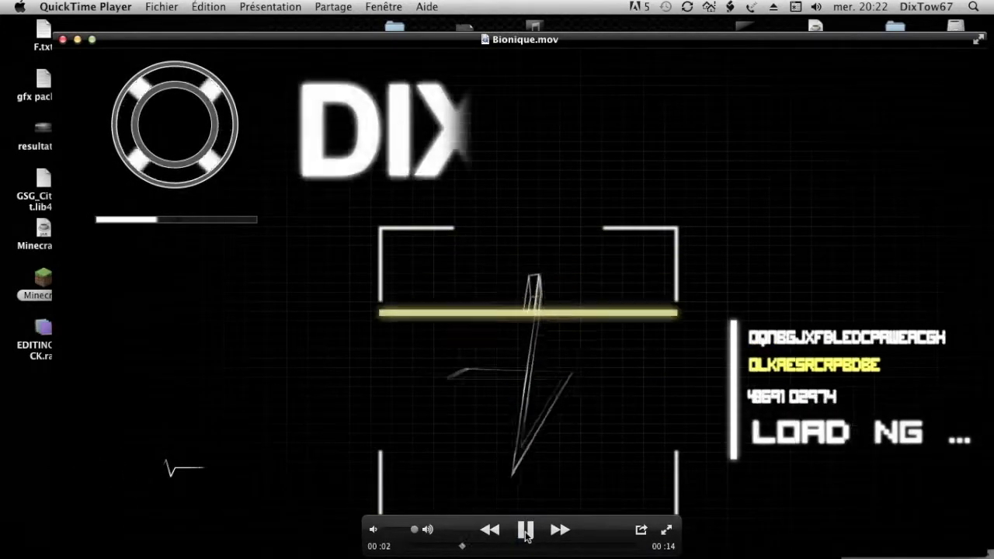
left_click(526, 536)
left_click(518, 532)
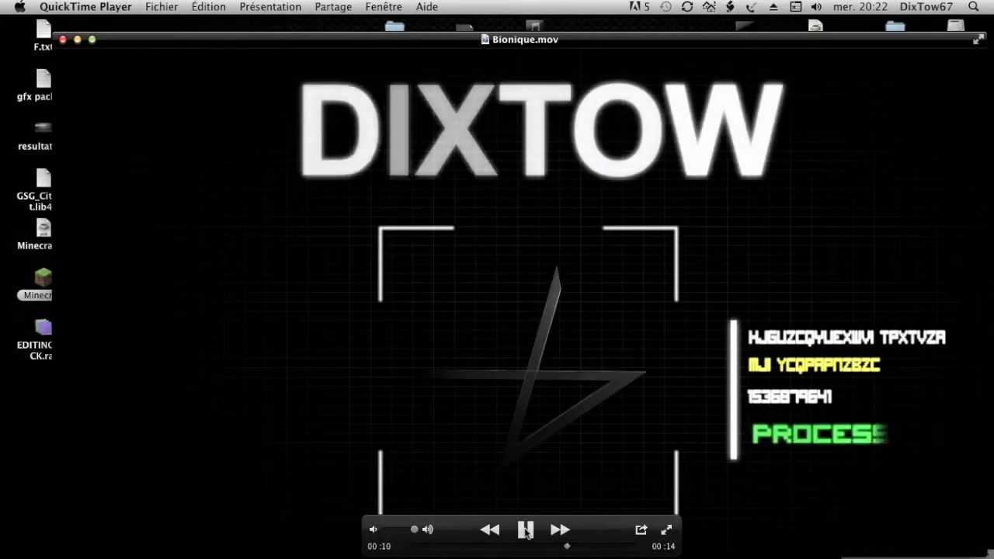
left_click(527, 532)
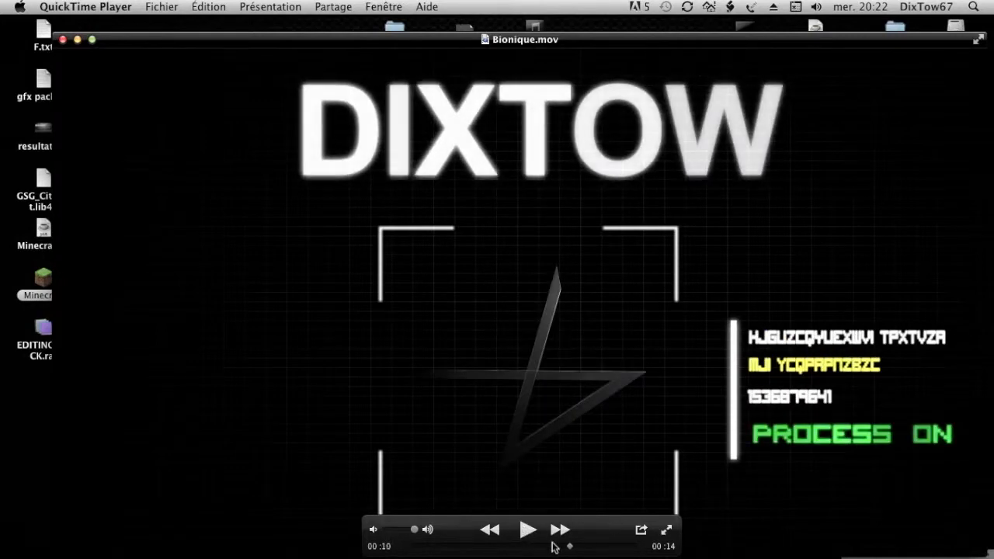
left_click_drag(571, 550, 462, 548)
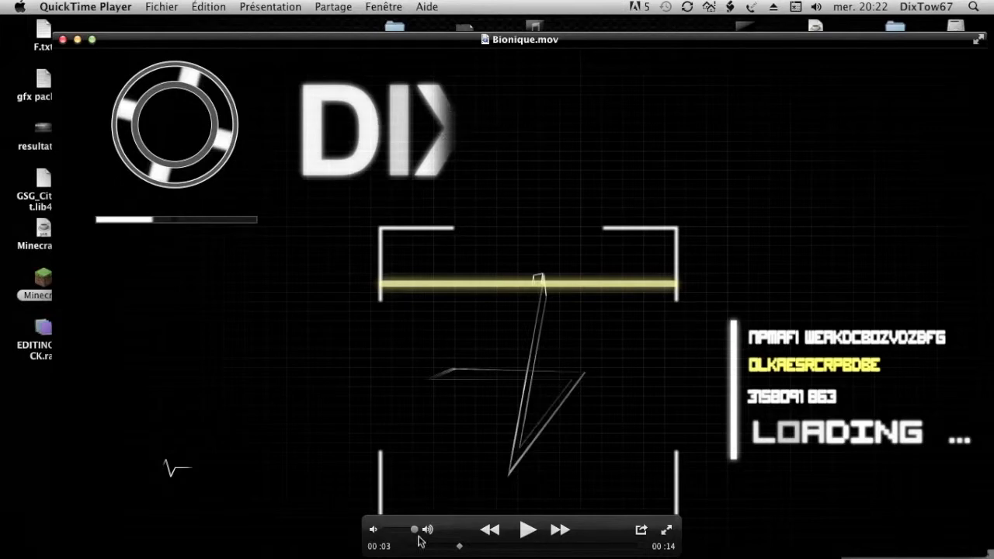
left_click_drag(462, 548, 494, 552)
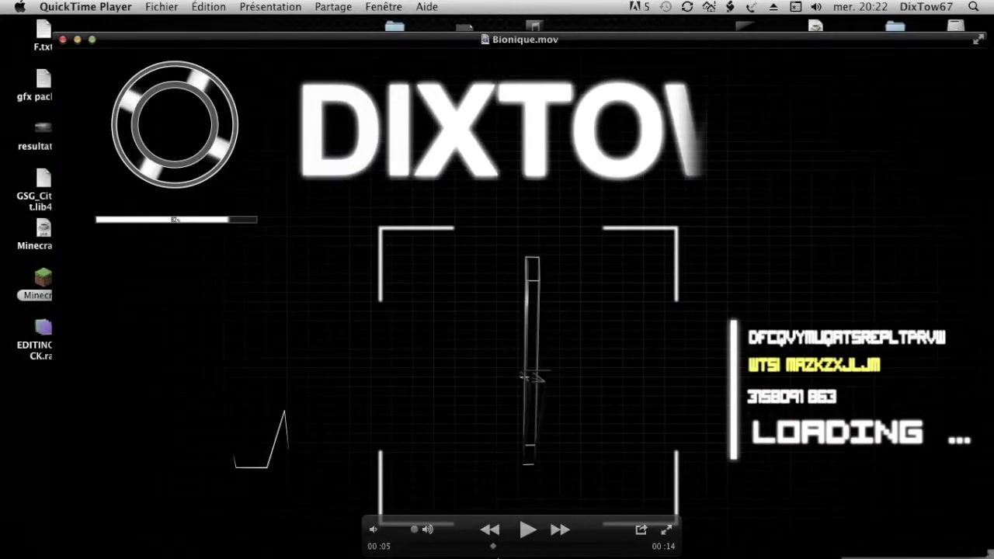
left_click_drag(493, 547, 598, 547)
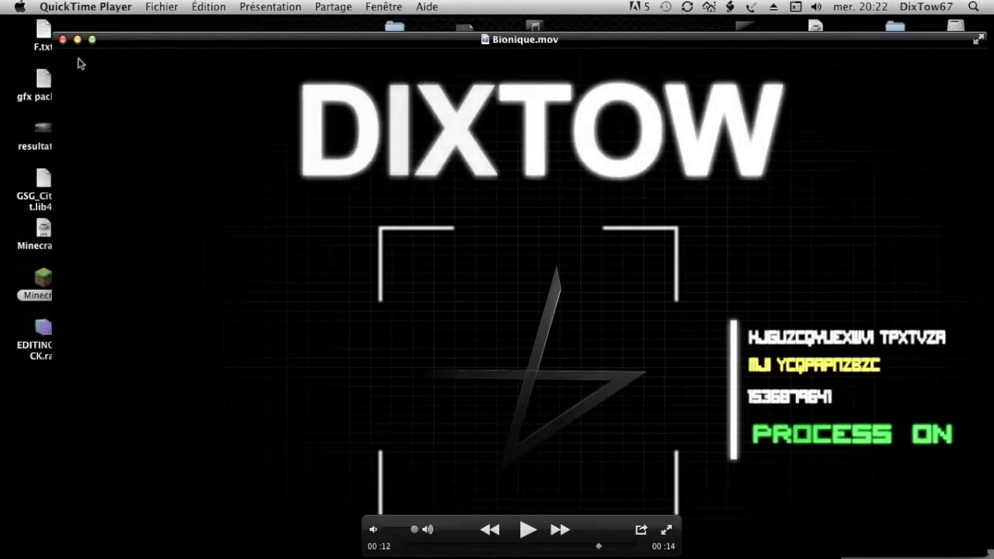
left_click(63, 39)
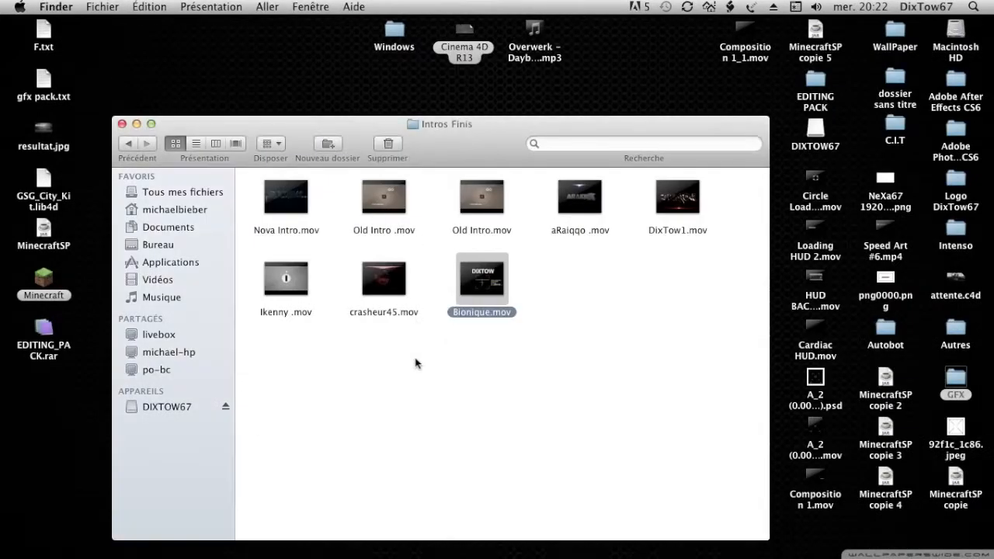
Open crasheur45.mov from the Intros Finis folder, play and scrub through it, and close the video.
left_click(416, 363)
double_click(401, 289)
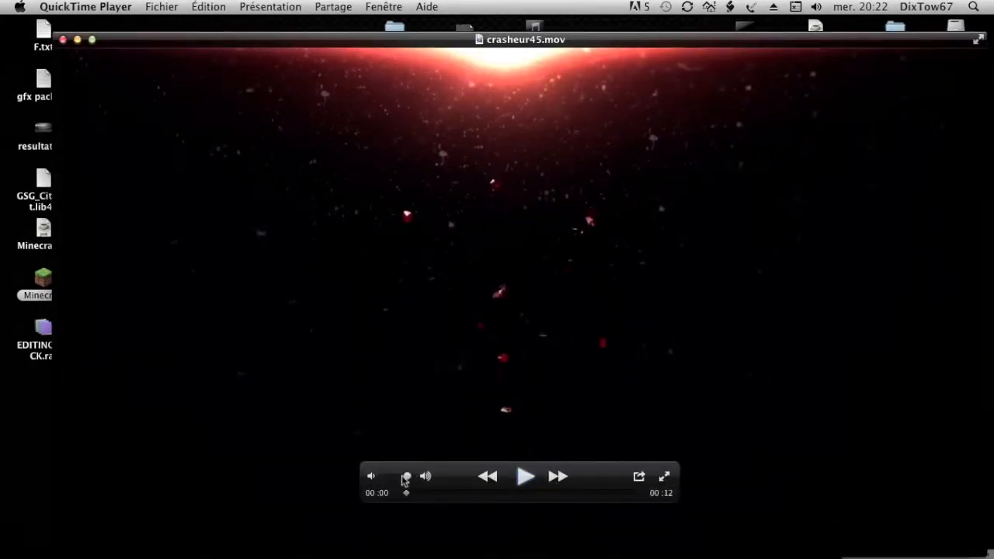
left_click(526, 477)
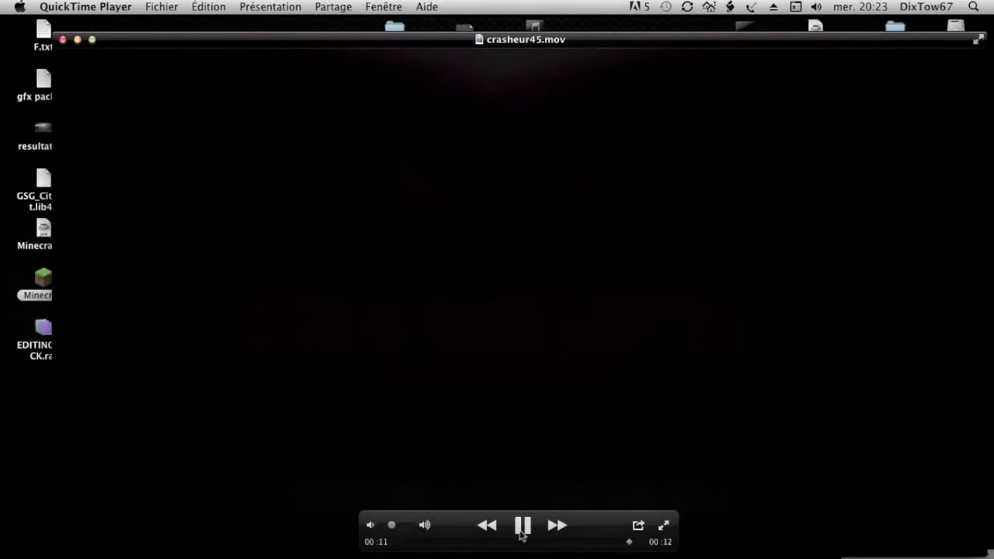
key("space")
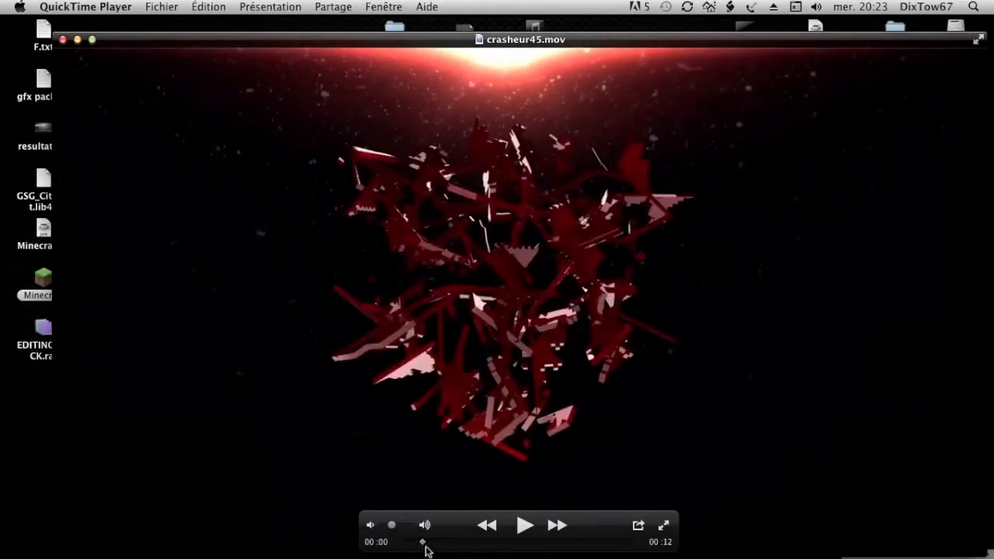
left_click_drag(424, 547, 622, 541)
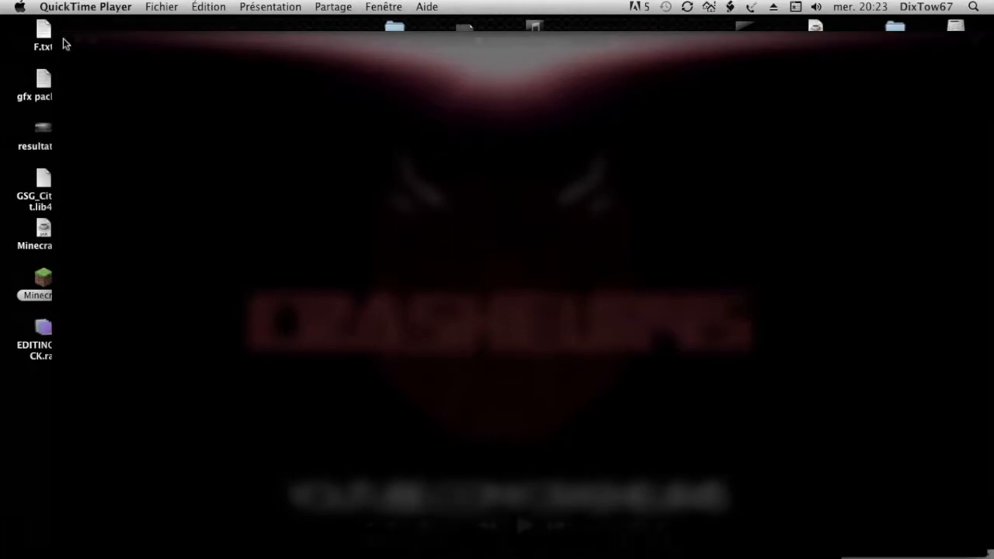
left_click(62, 39)
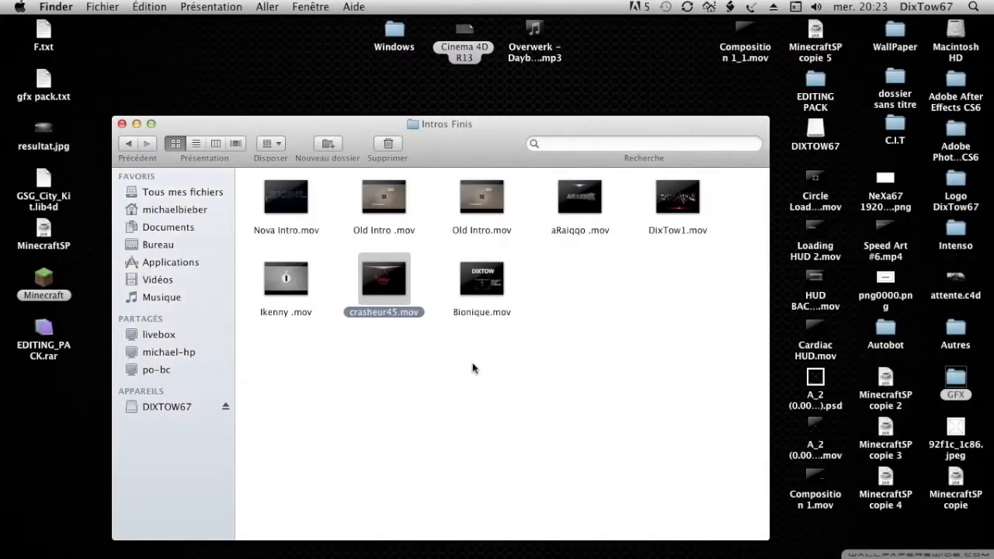
Open aRaiqqo .mov, play it at a lower volume to examine the title animation, and close the video.
left_click(473, 368)
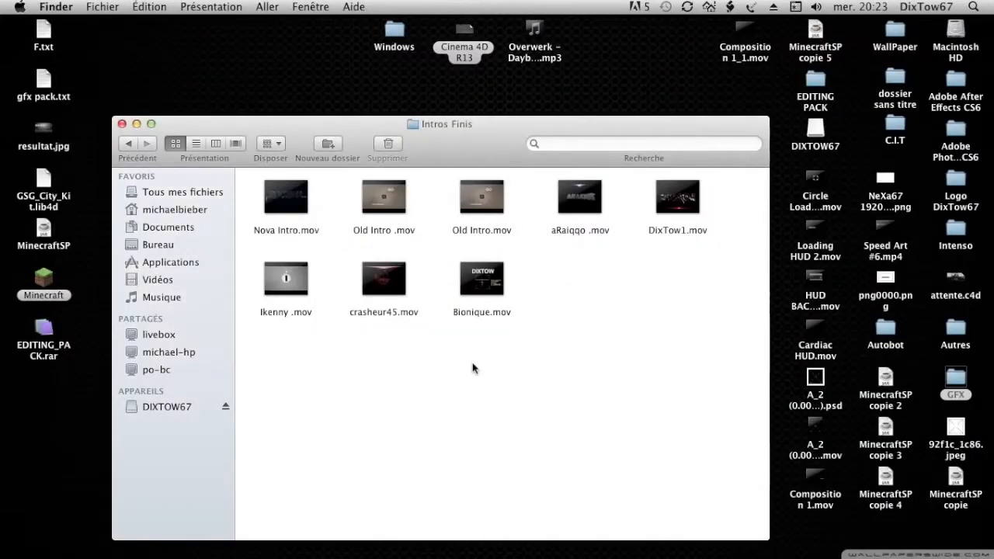
double_click(600, 208)
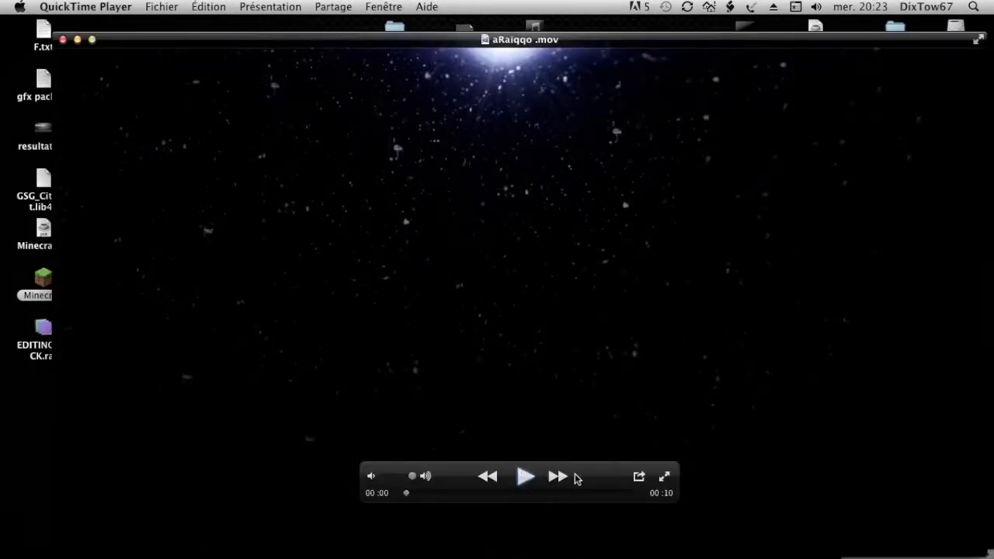
left_click_drag(576, 479, 586, 533)
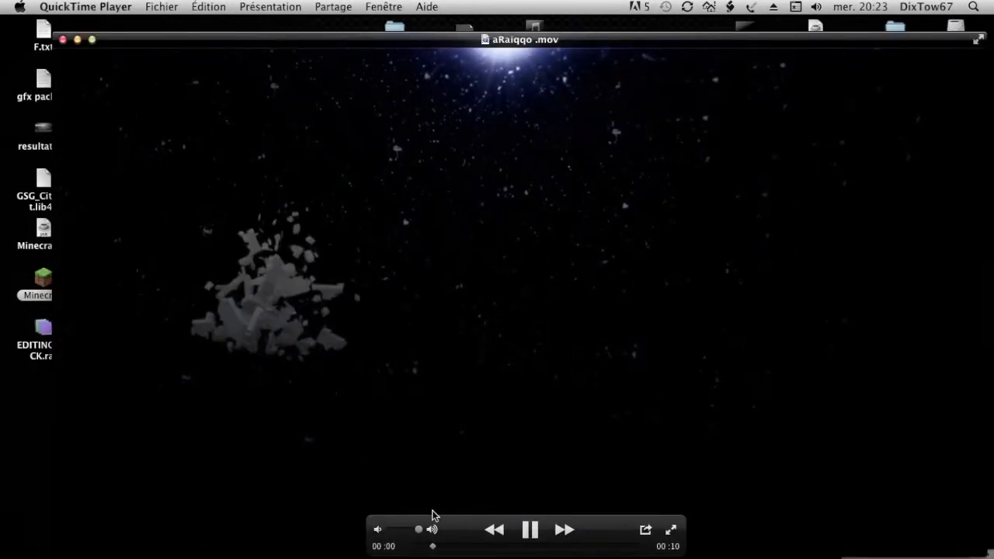
left_click_drag(420, 529, 408, 529)
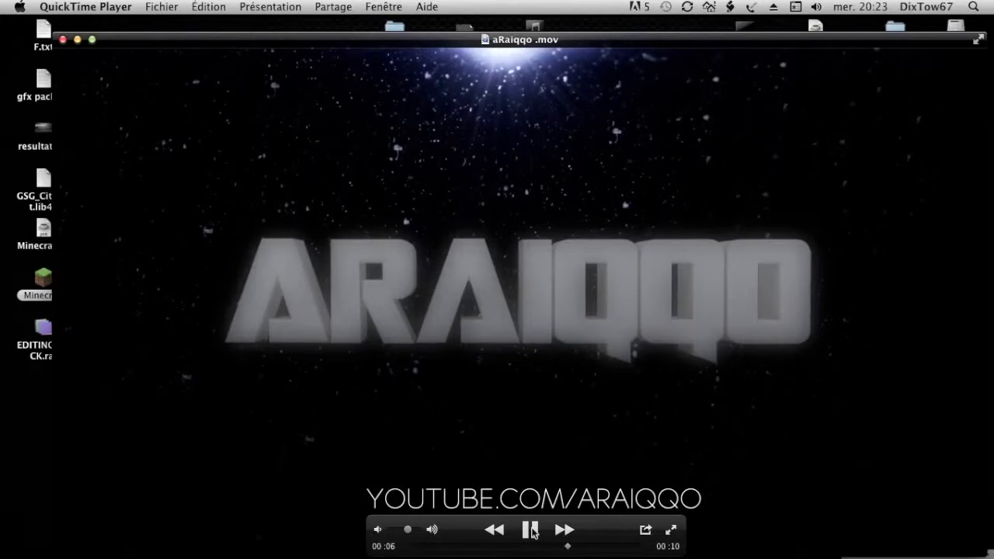
left_click(532, 529)
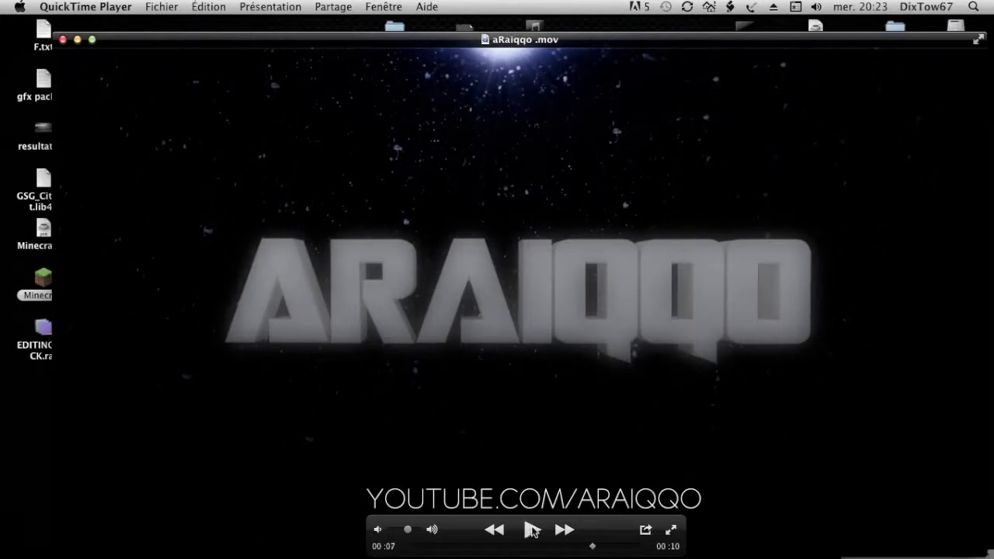
left_click(63, 40)
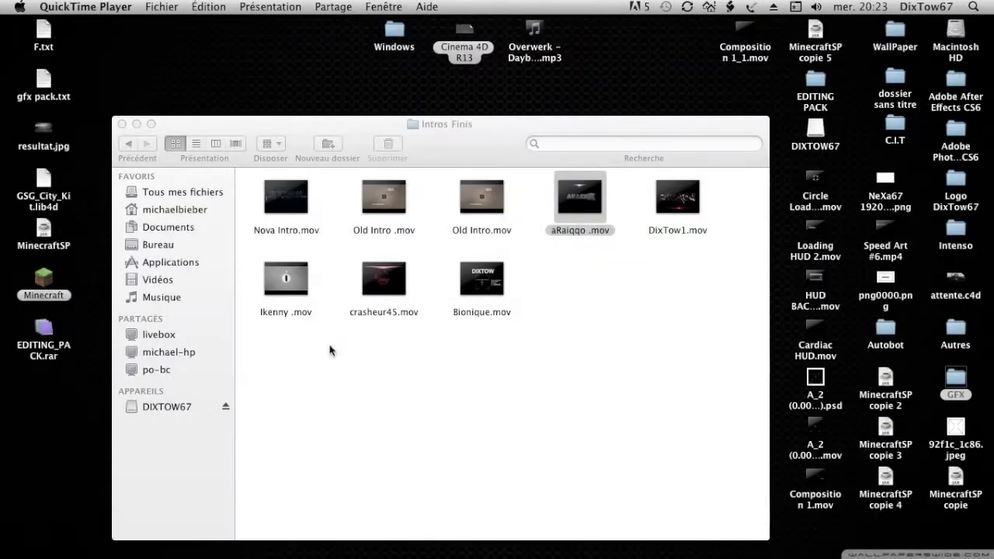
Clear the file selection and close the Intros Finis folder window.
left_click(328, 362)
left_click(298, 210)
left_click(336, 305)
left_click_drag(331, 313, 374, 362)
left_click(541, 375)
mouse_move(690, 199)
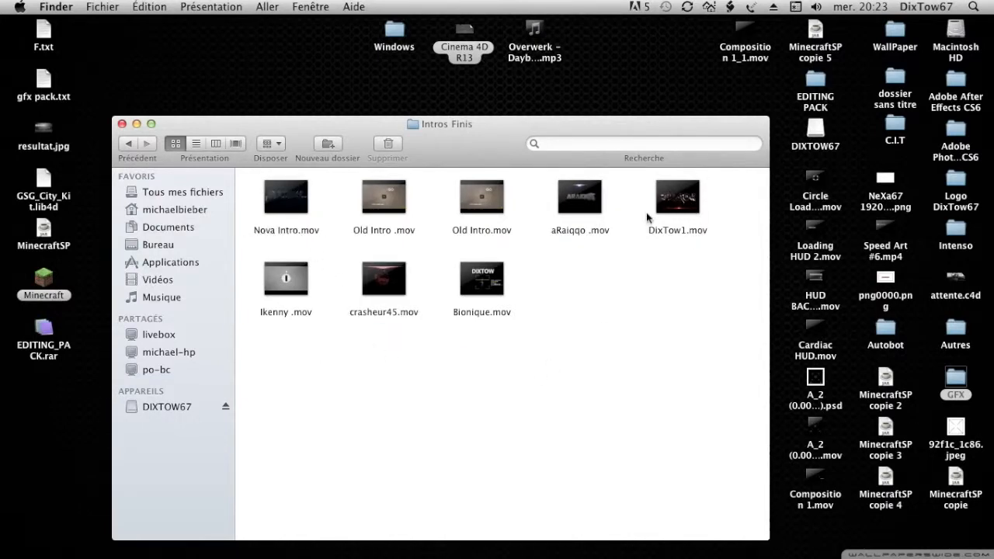
left_click(122, 124)
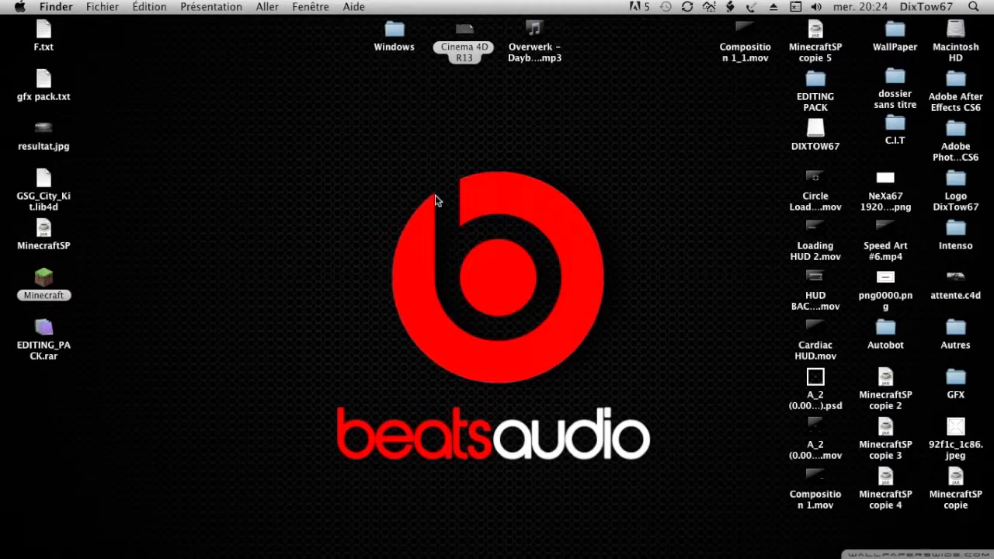
left_click_drag(435, 195, 459, 294)
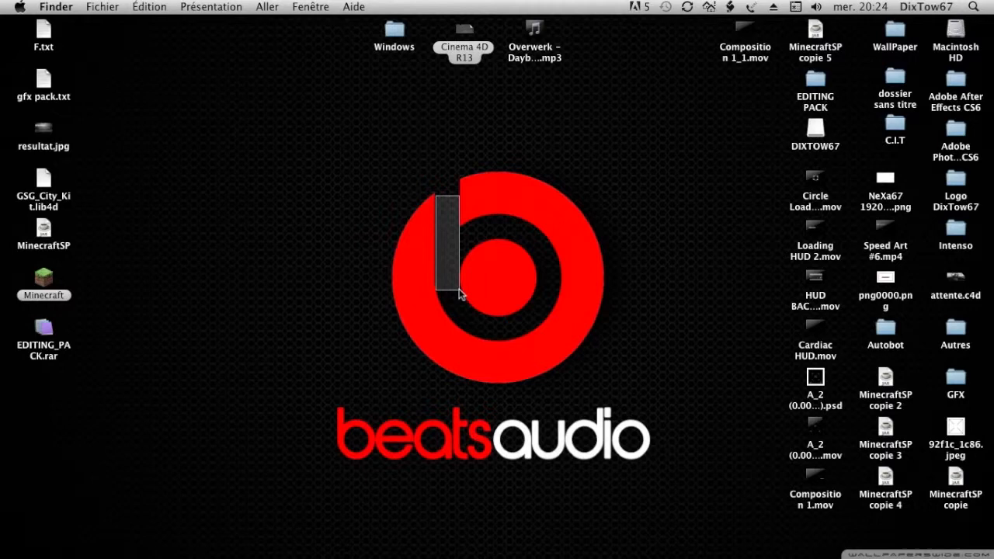
left_click_drag(459, 293, 434, 189)
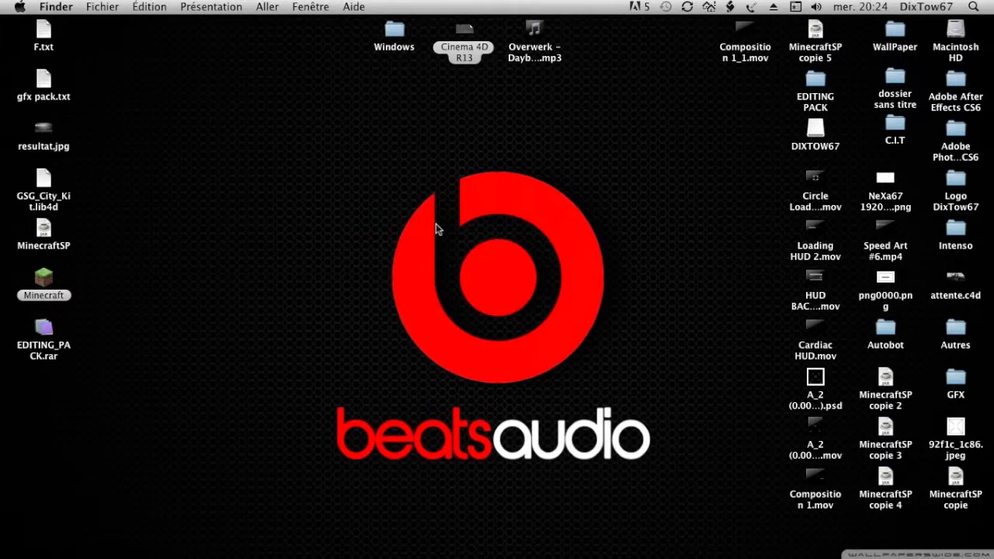
mouse_move(649, 558)
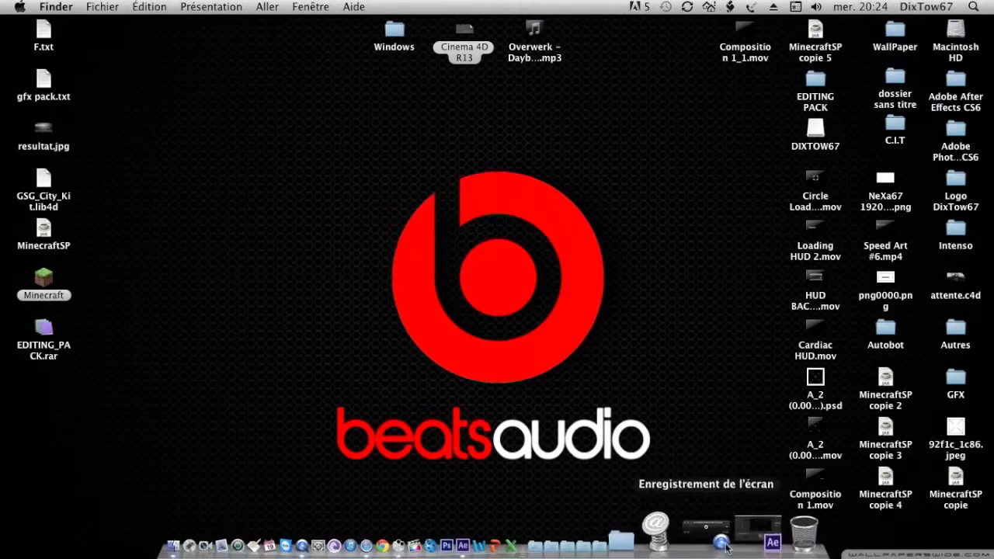